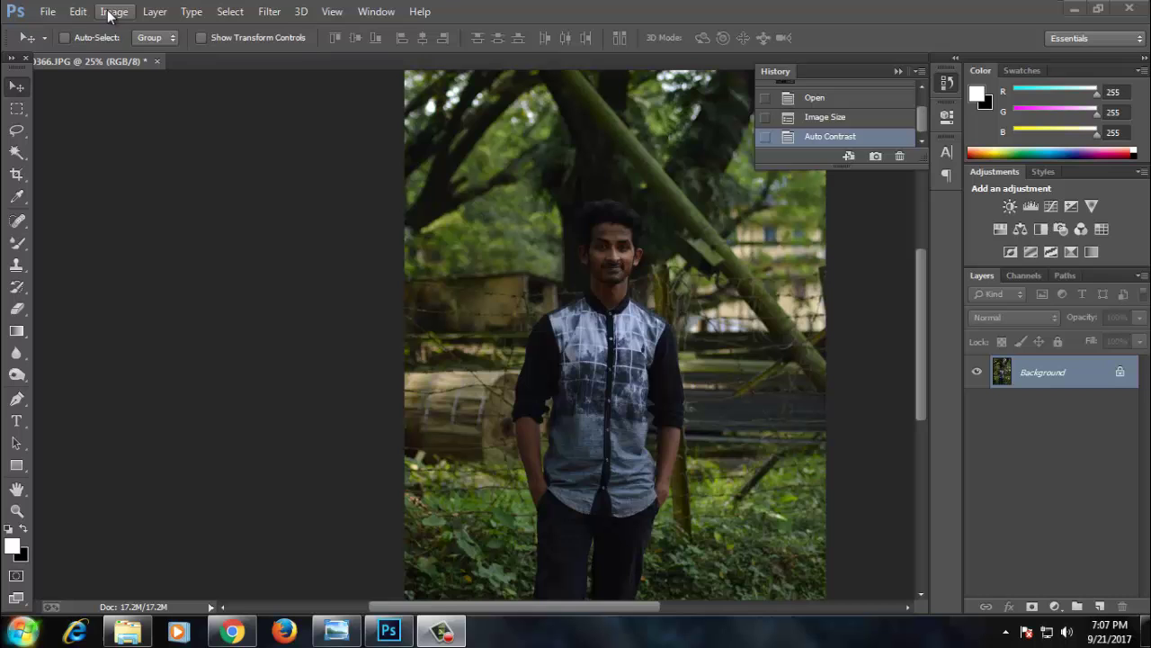
Apply Auto Color to the portrait and duplicate it into Layer 1.
left_click(111, 12)
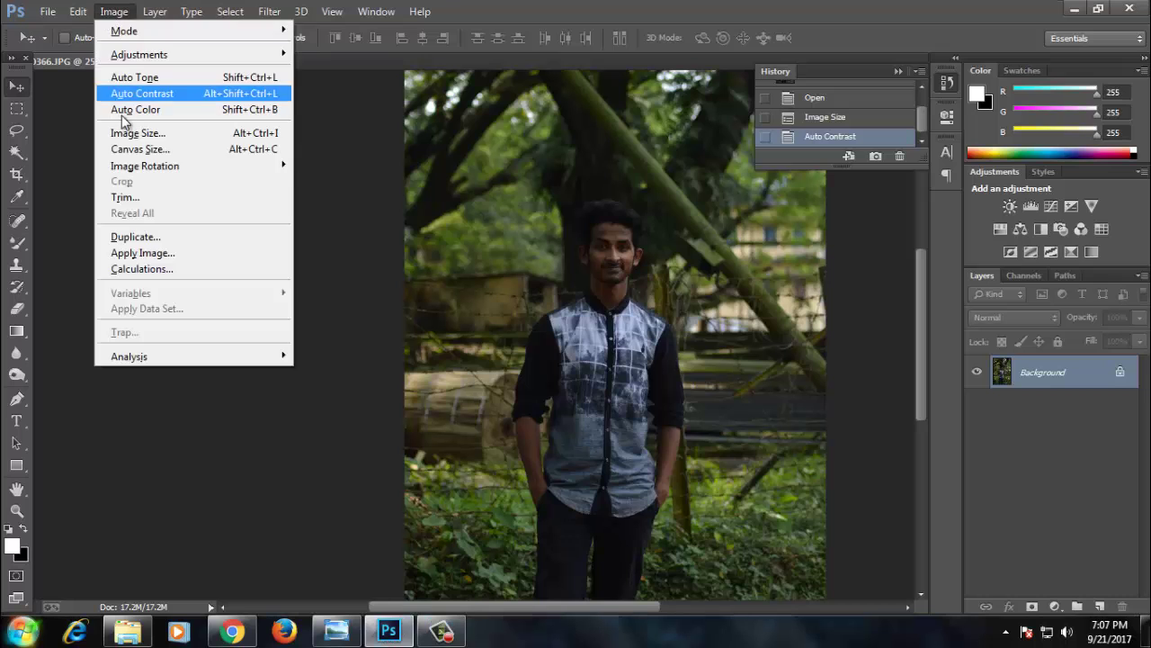
left_click(126, 109)
scroll(657, 245, "up", 1)
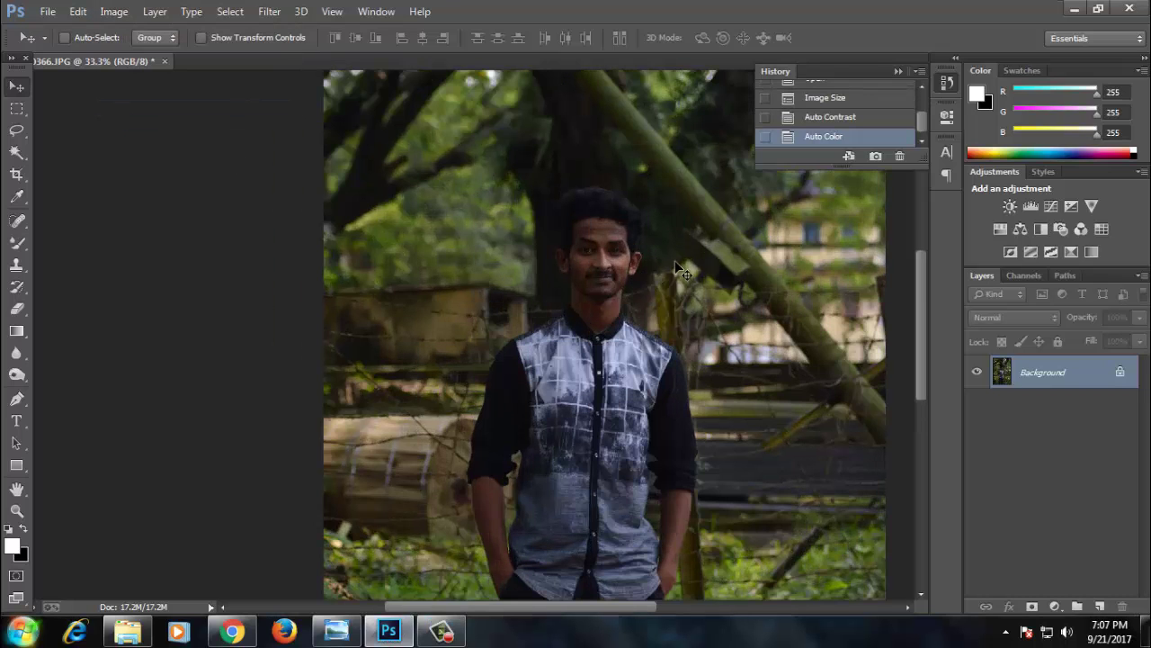
scroll(629, 264, "down", 1)
key("ctrl+j")
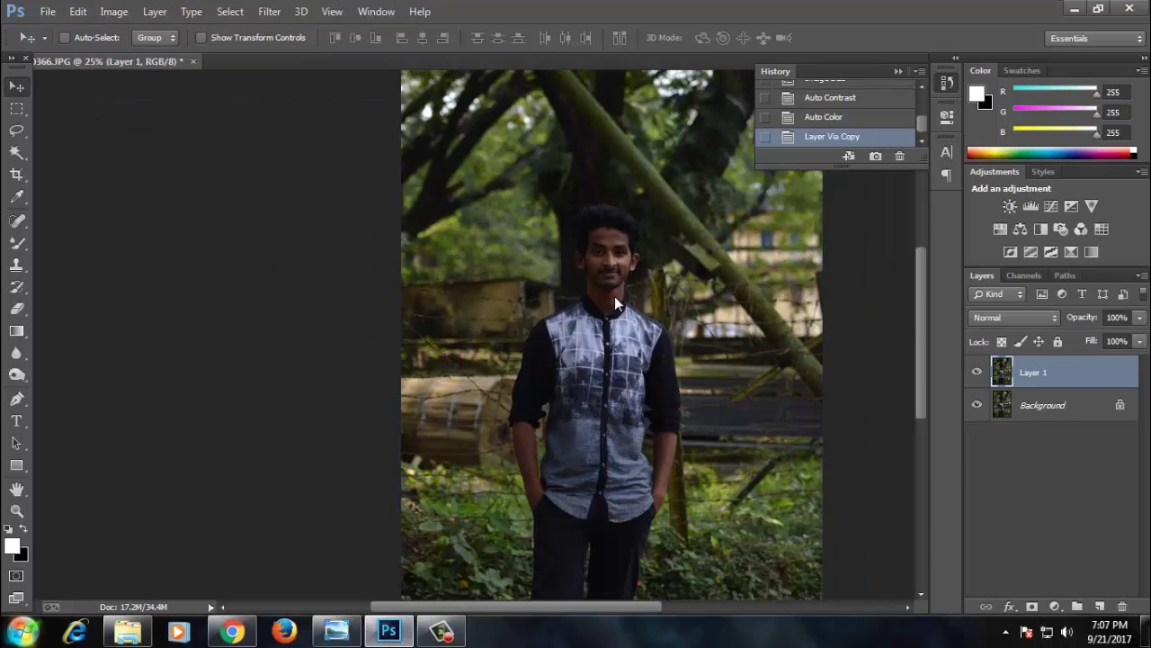
Save the document as new.psd in Photoshop format, then open the Camera Raw Filter.
key("ctrl+shift+s")
type("rmm")
key("Return")
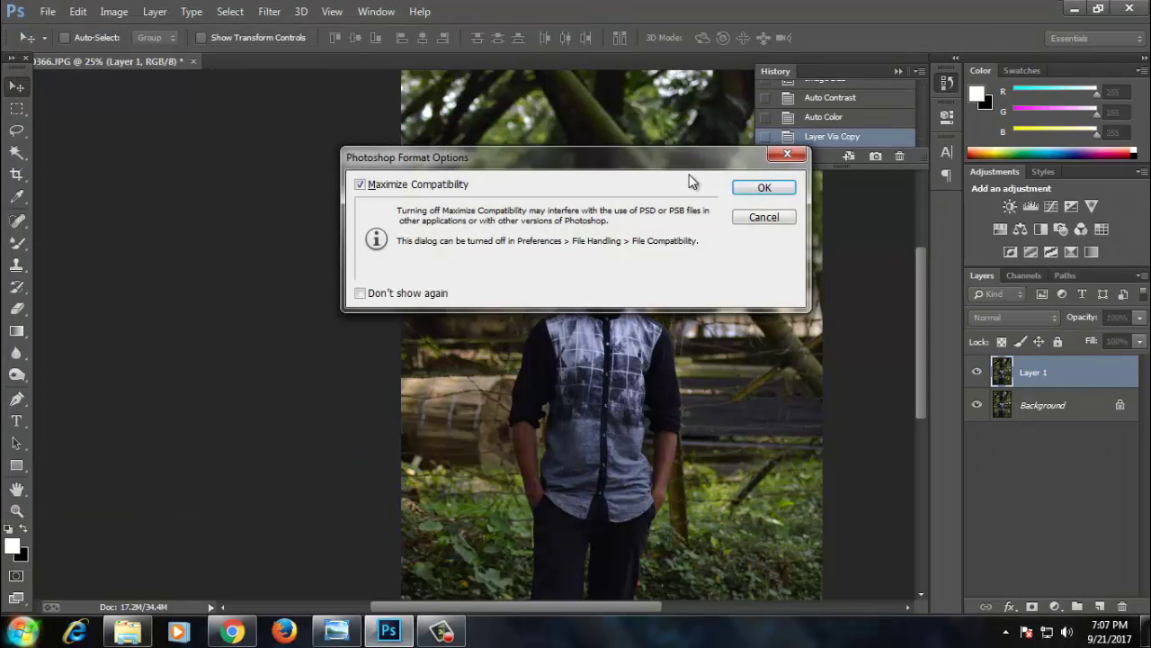
key("Return")
left_click(270, 12)
left_click(312, 109)
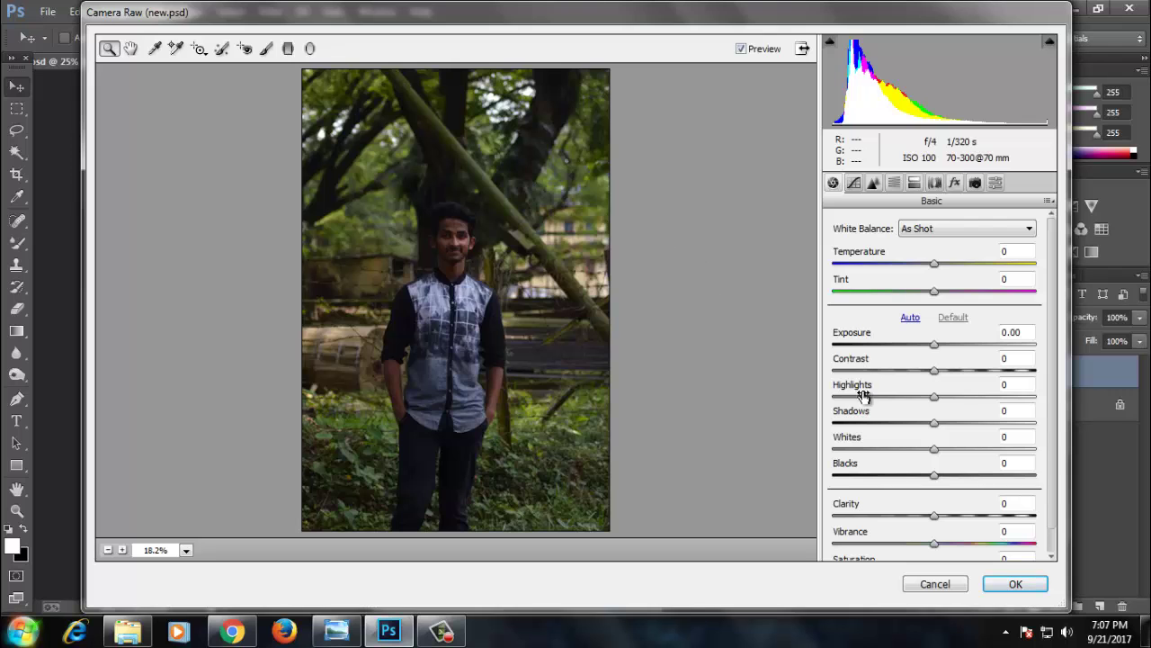
In Camera Raw Basic, set exposure +1.00, shadows +100, highlights -21, whites +43, and slightly lower vibrance.
left_click(843, 396)
left_click_drag(935, 423, 1035, 423)
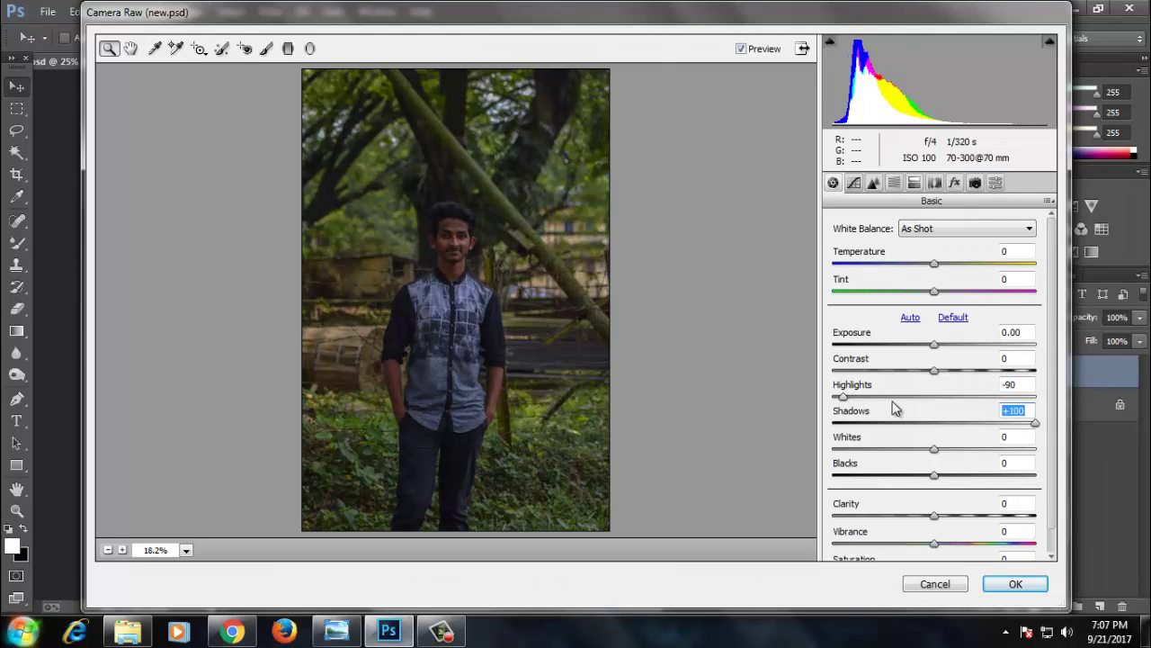
left_click_drag(894, 396, 913, 396)
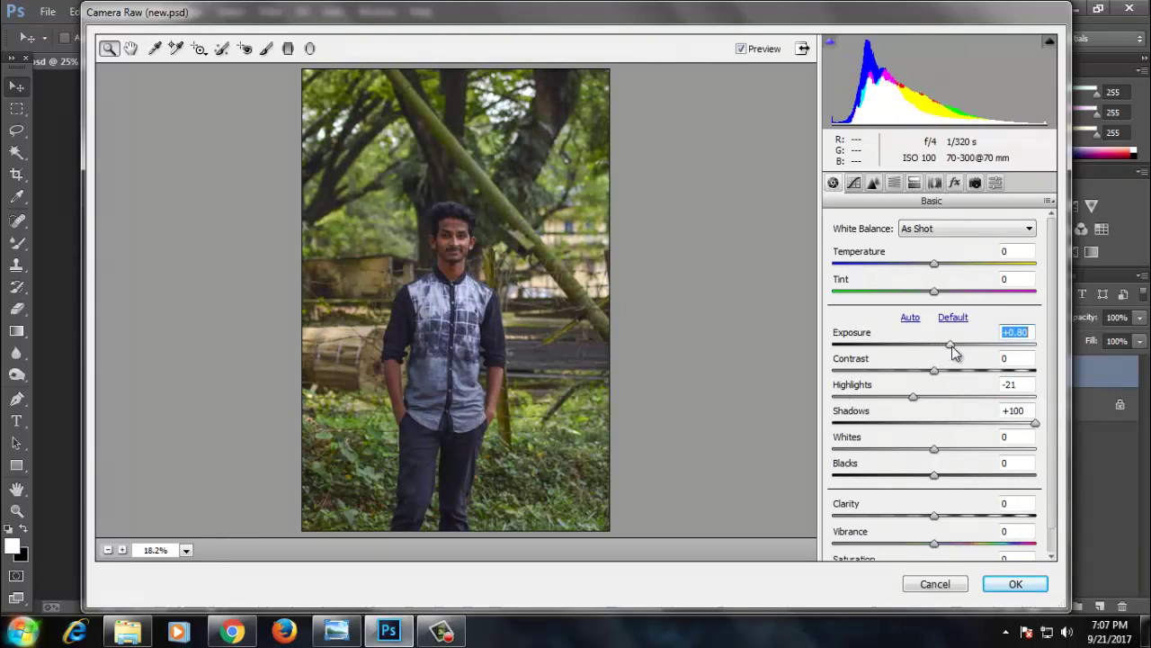
left_click_drag(941, 345, 955, 349)
scroll(938, 407, "down", 1)
left_click_drag(934, 422, 978, 423)
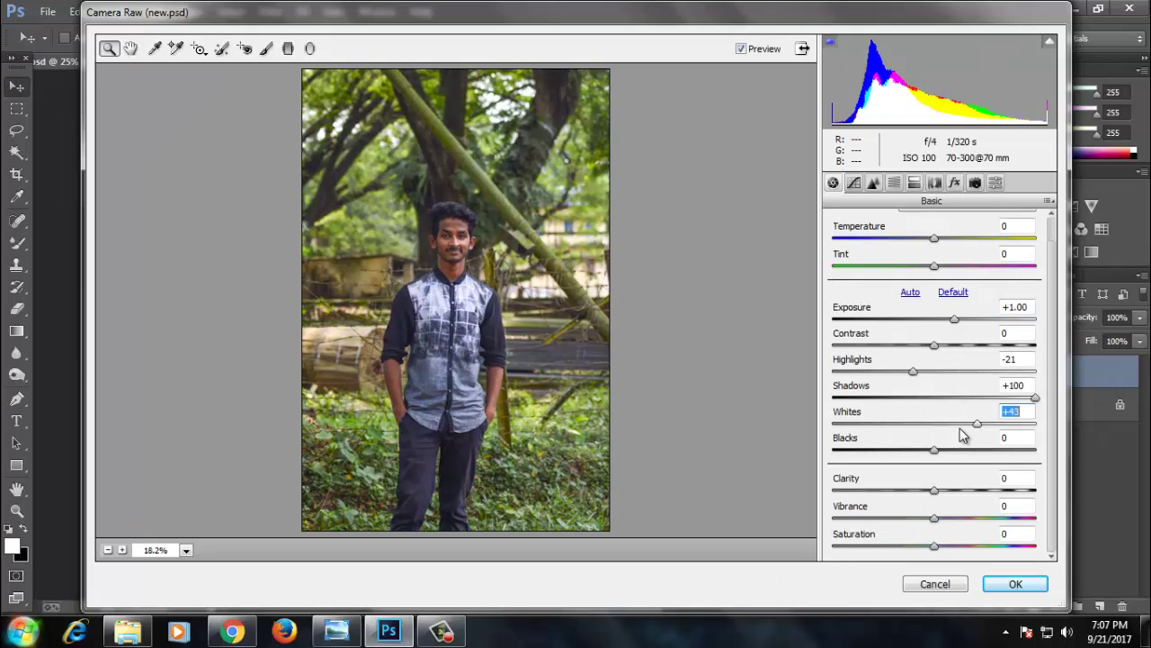
left_click_drag(934, 518, 945, 487)
Lower red and orange saturation (-3, -10) in HSL, check the face, and apply the grade.
left_click(853, 183)
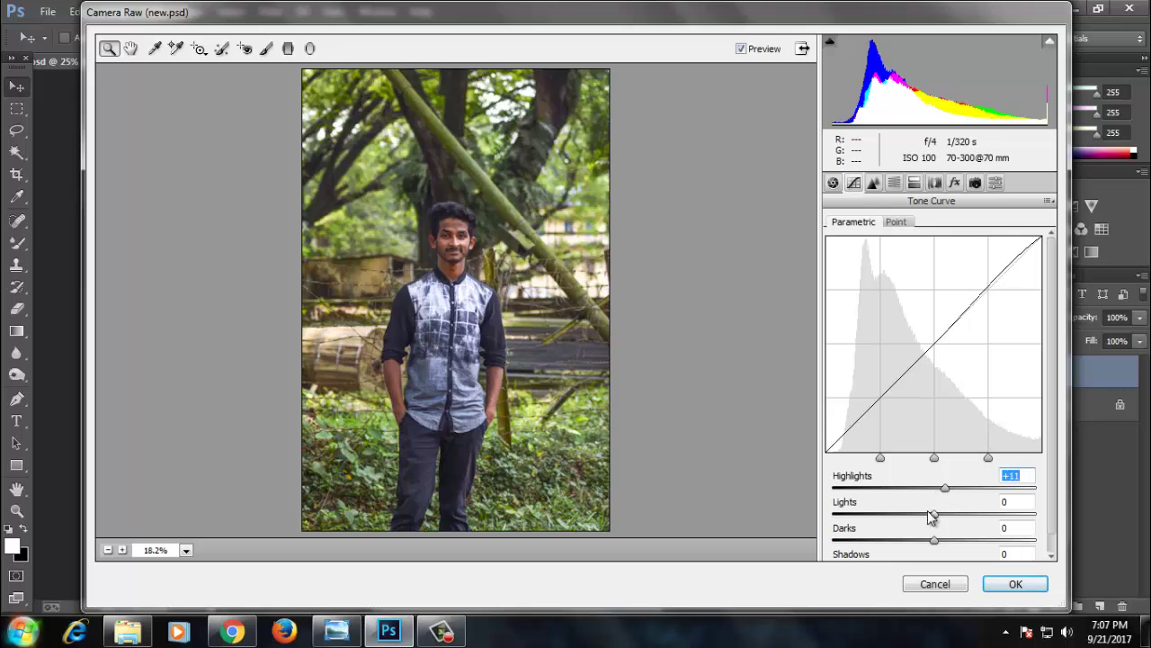
left_click(894, 183)
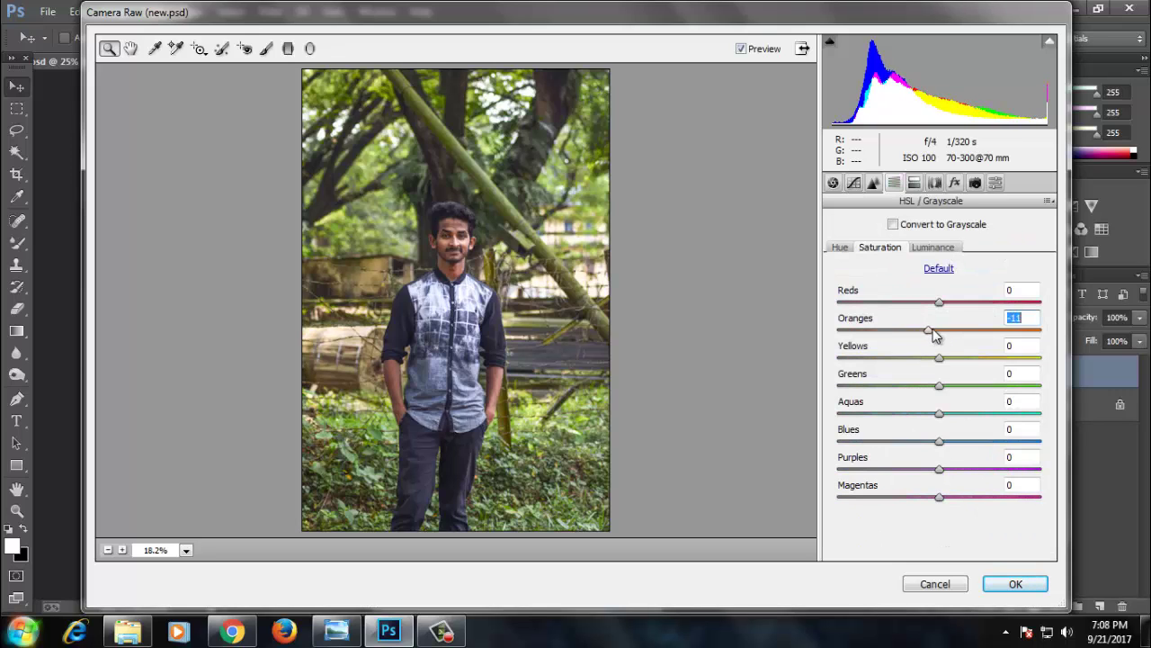
left_click_drag(939, 301, 935, 302)
left_click(457, 243)
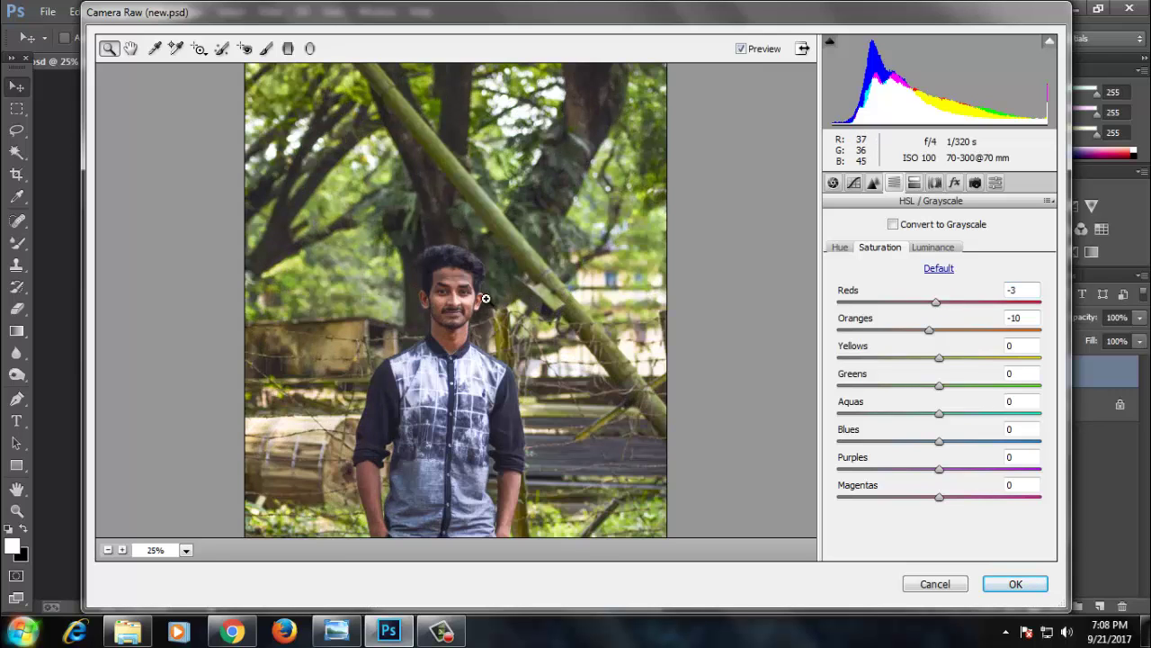
left_click(454, 286, "alt")
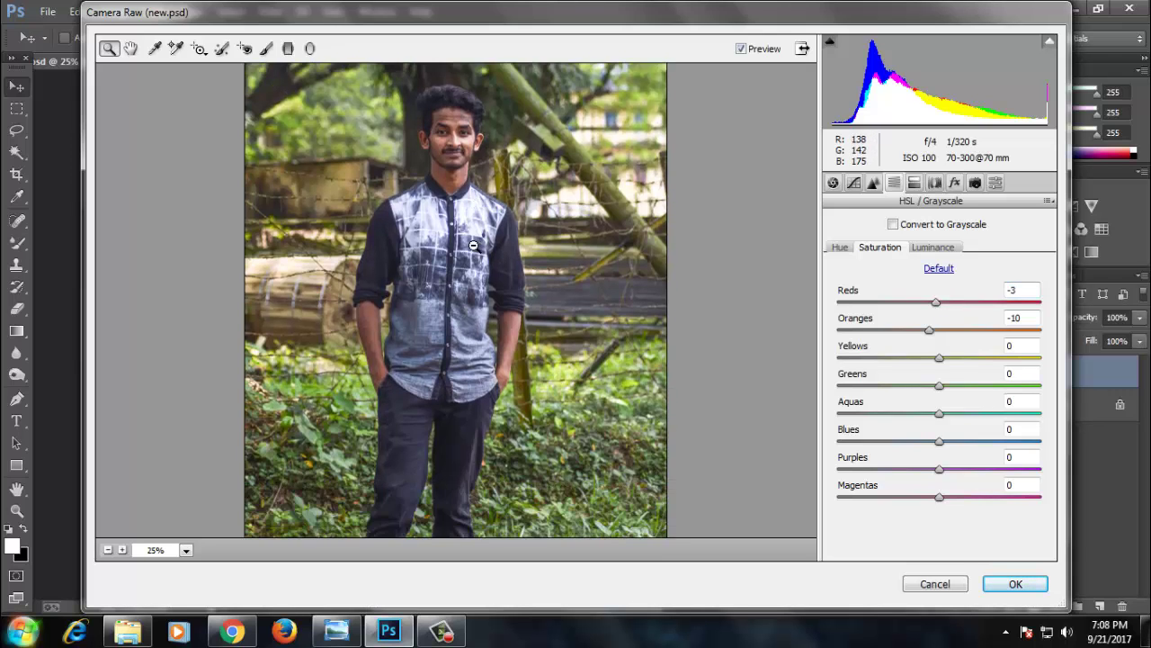
scroll(468, 261, "down", 1)
left_click(424, 205, "alt")
left_click(424, 268)
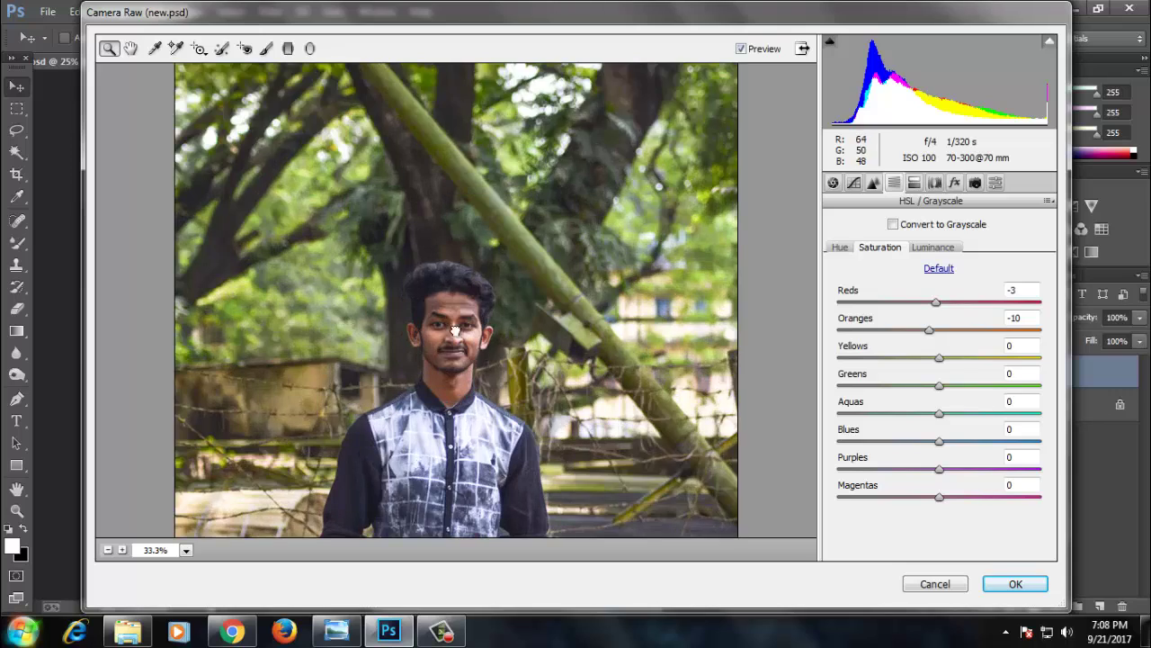
left_click(834, 183)
left_click(1014, 584)
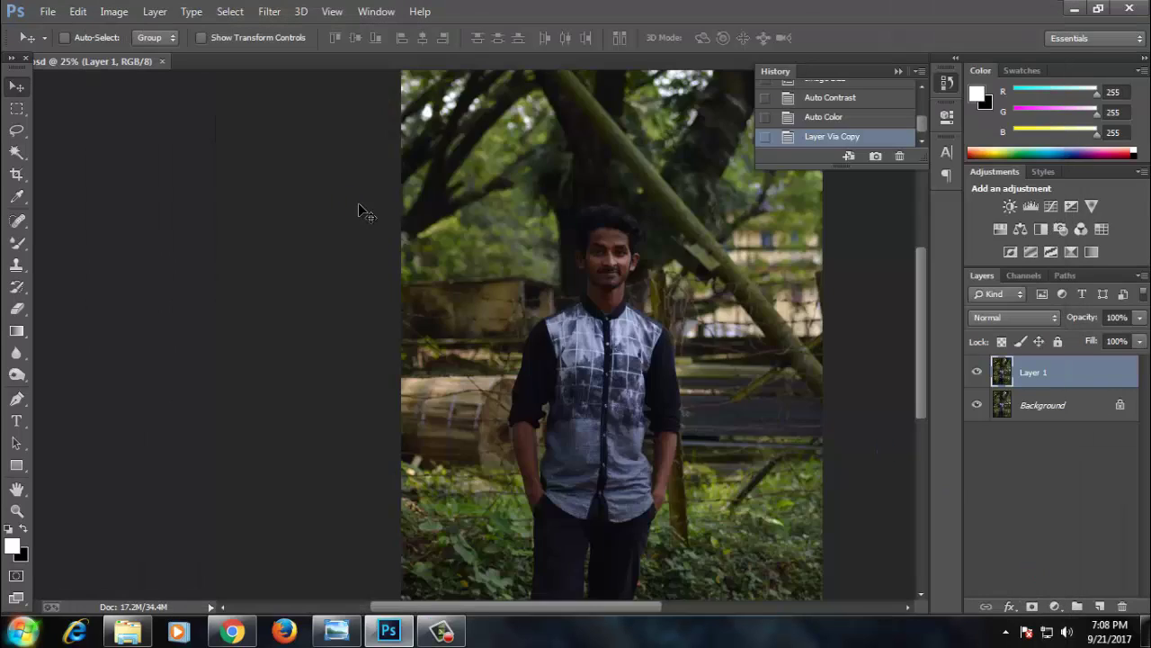
Duplicate the graded layer and lift its Curves slightly to brighten the copy.
key("ctrl+plus")
key("ctrl+j")
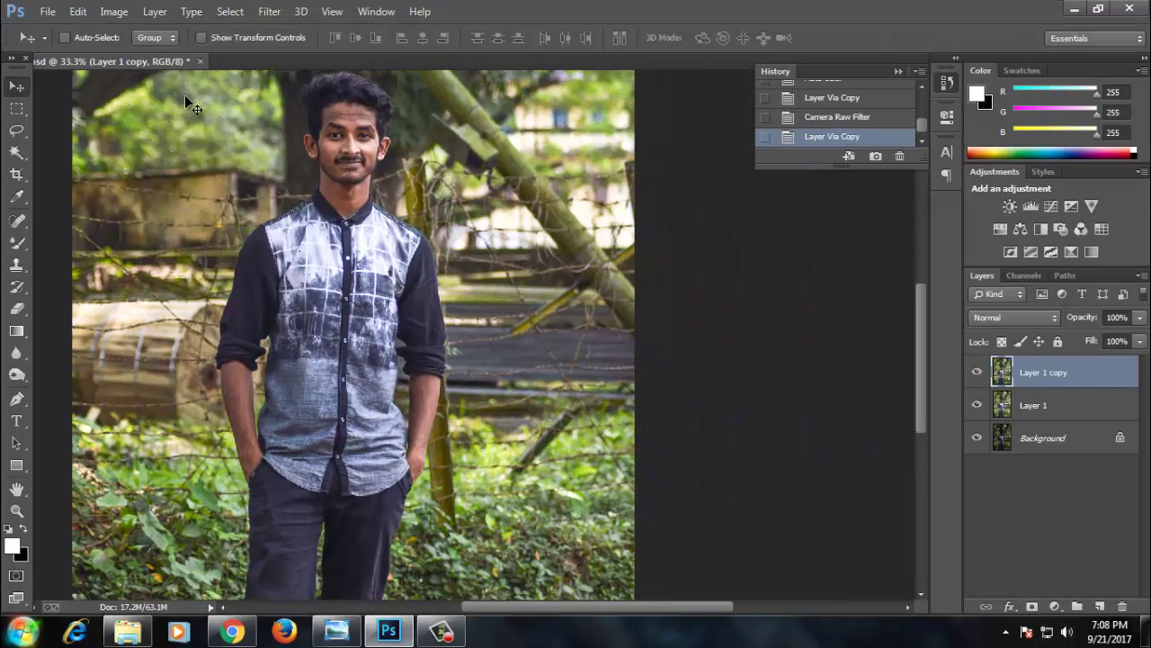
left_click(114, 11)
left_click(351, 85)
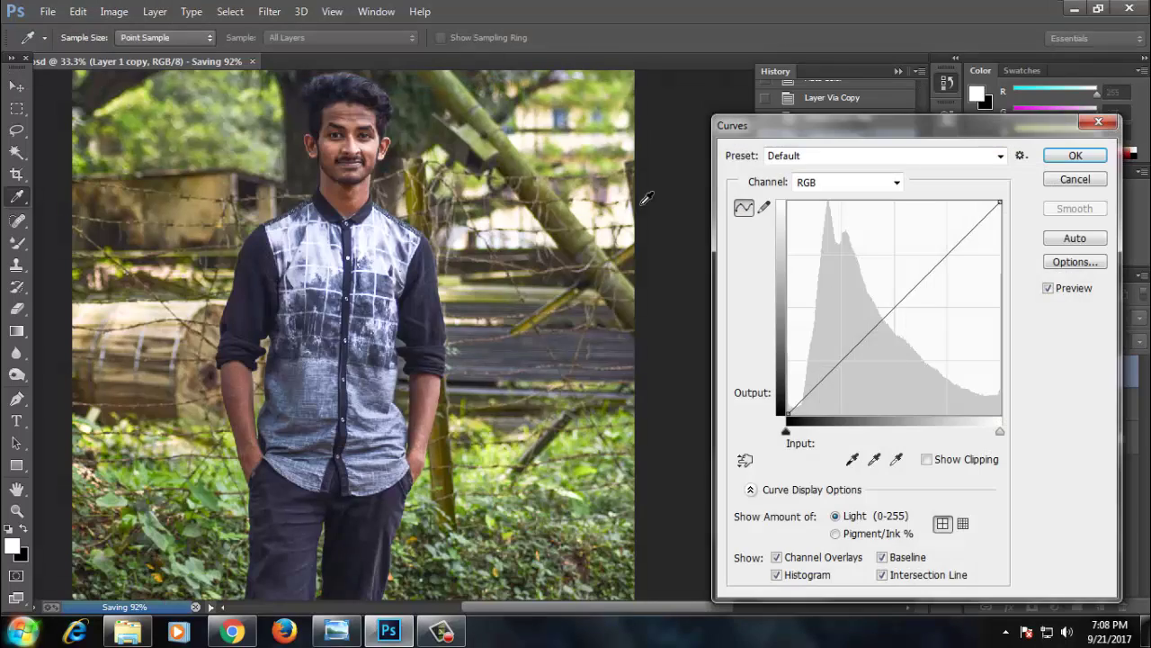
left_click_drag(905, 297, 905, 288)
key("Return")
Switch to the Move tool and inspect the brightened copy on the canvas.
key("v")
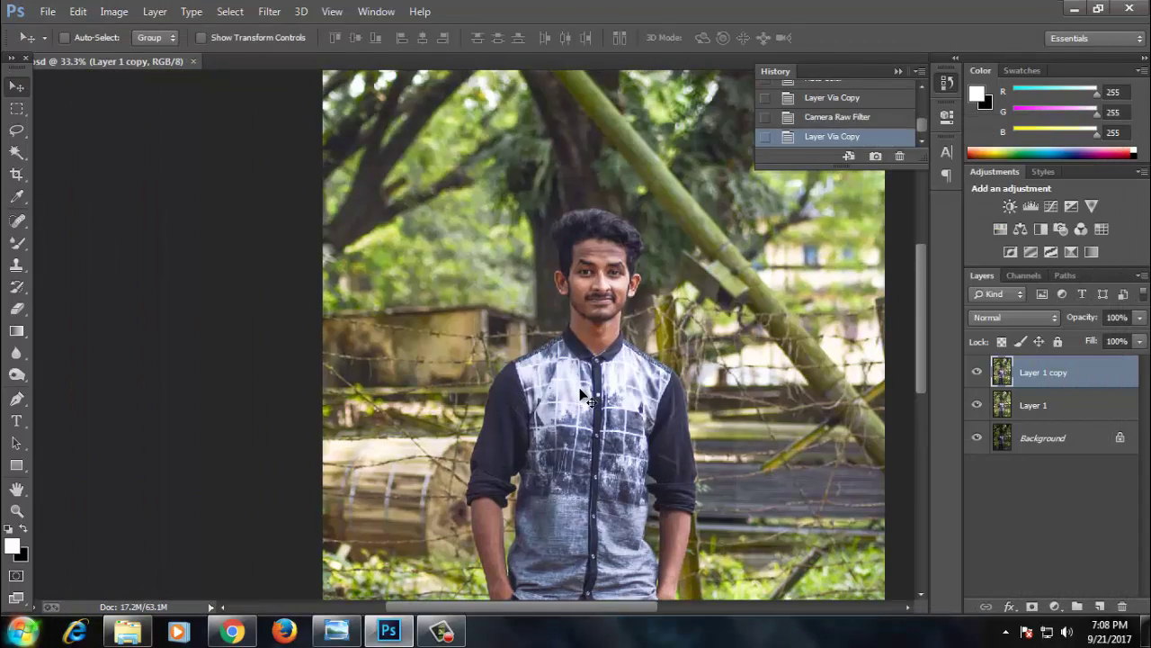
scroll(583, 396, "down", 1)
scroll(418, 421, "up", 3)
scroll(418, 421, "up", 2)
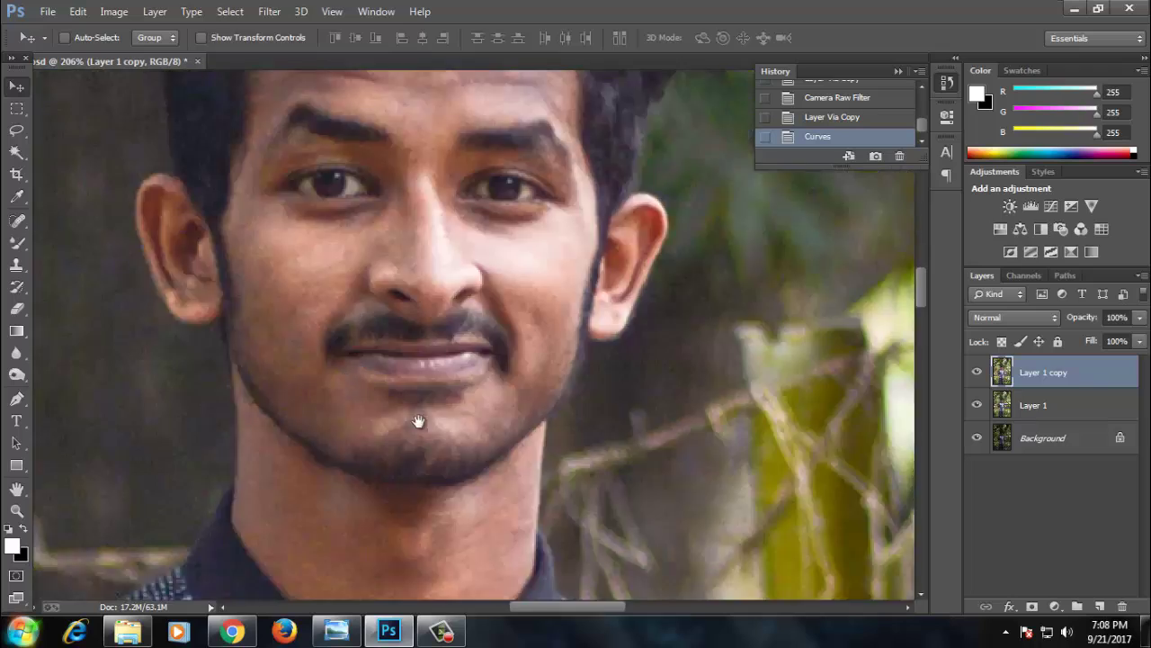
scroll(542, 441, "down", 1)
scroll(588, 411, "down", 2)
scroll(574, 468, "up", 1)
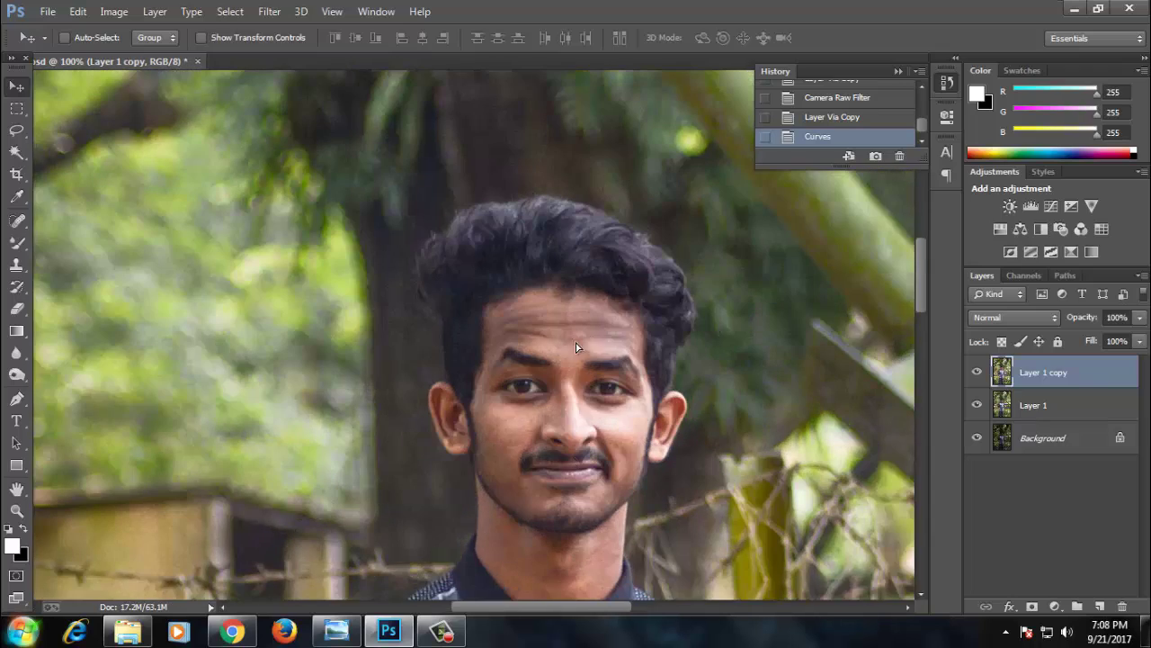
left_click_drag(576, 347, 564, 389)
scroll(564, 389, "down", 5)
scroll(612, 386, "down", 5)
scroll(646, 385, "down", 1)
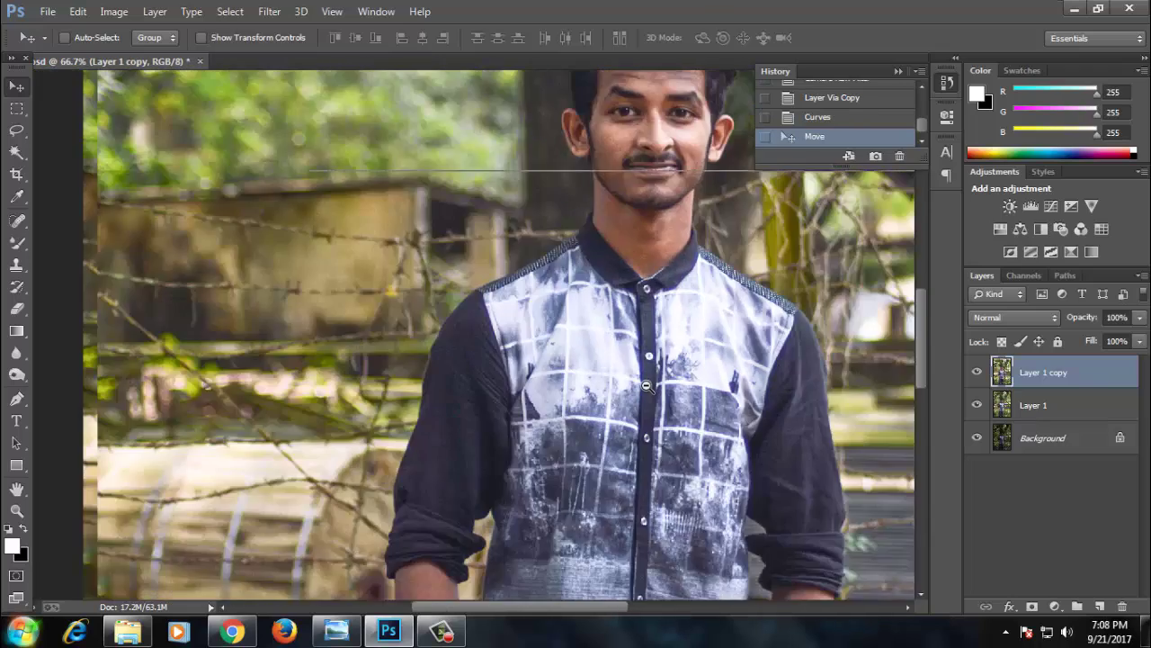
scroll(646, 385, "down", 2)
Apply Selective Color with Reds black at -61%, comparing before and after.
left_click(114, 11)
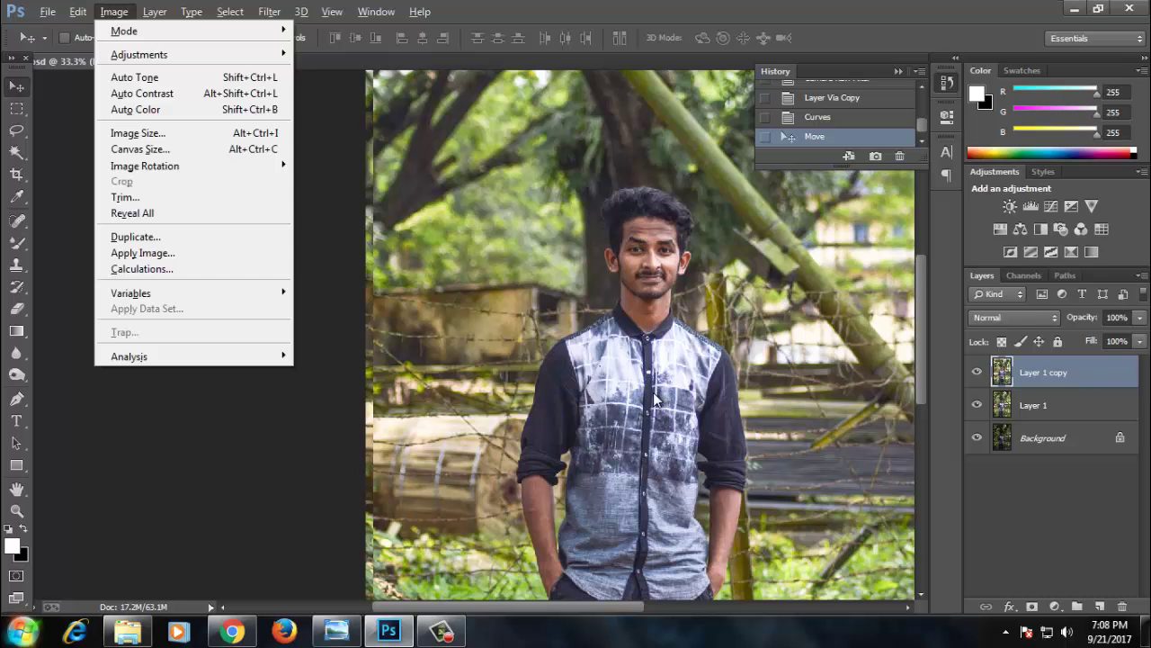
left_click(359, 313)
left_click(929, 171)
left_click(861, 328)
left_click_drag(861, 328, 868, 330)
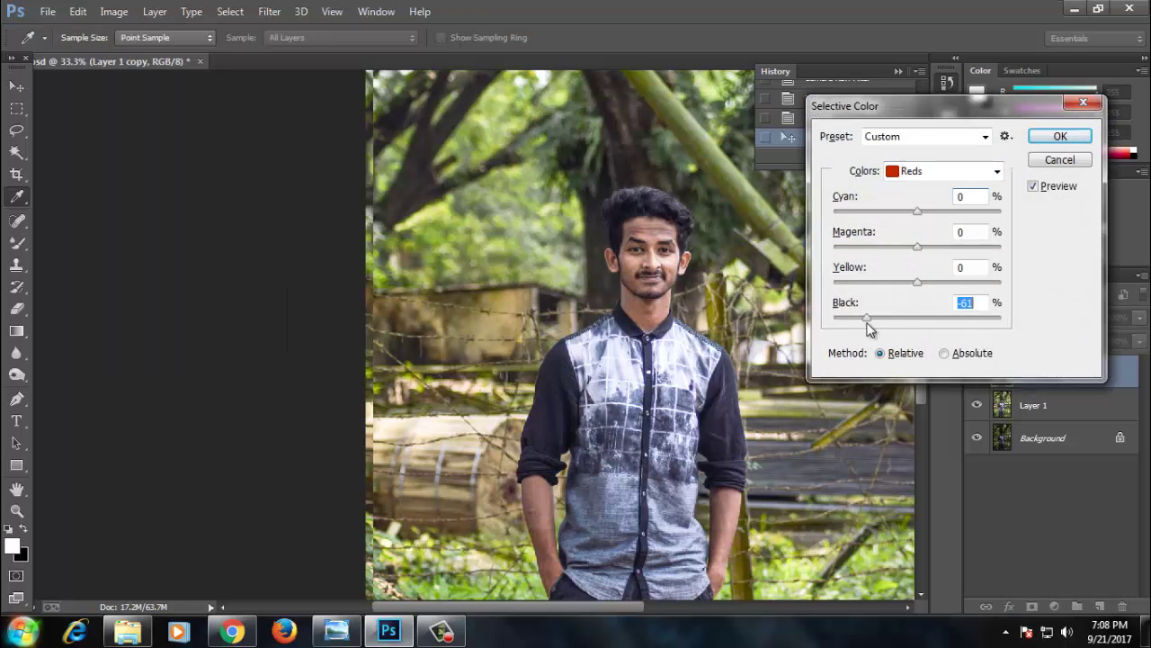
key("Return")
key("ctrl+z")
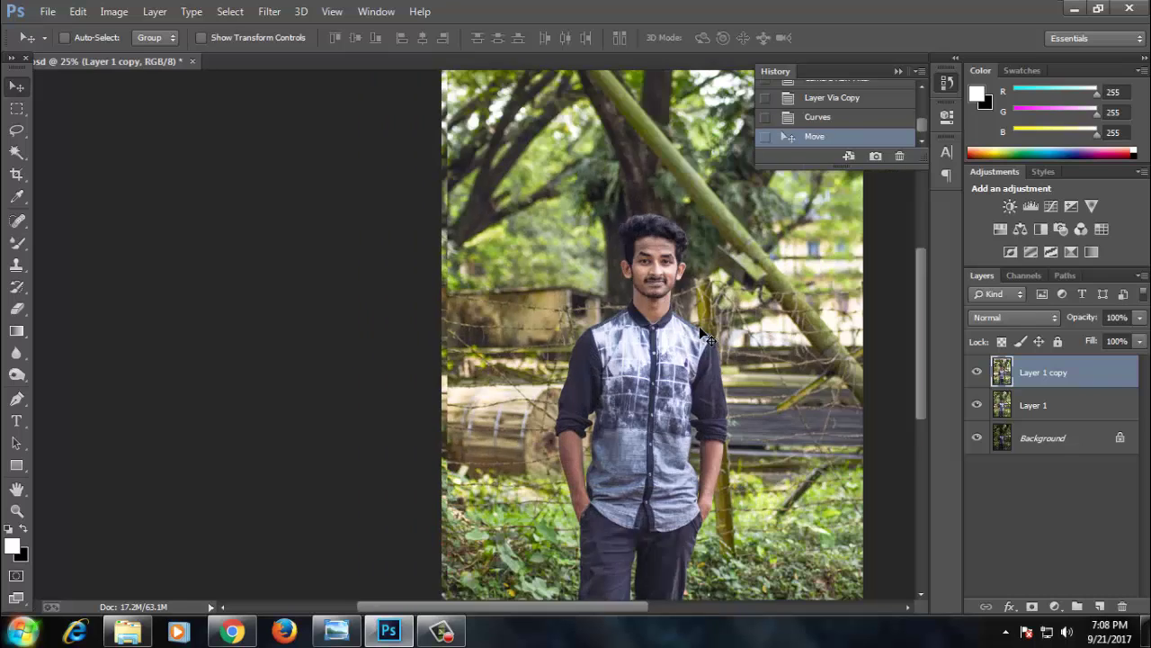
key("ctrl+z")
scroll(379, 256, "down", 1)
scroll(380, 257, "up", 1)
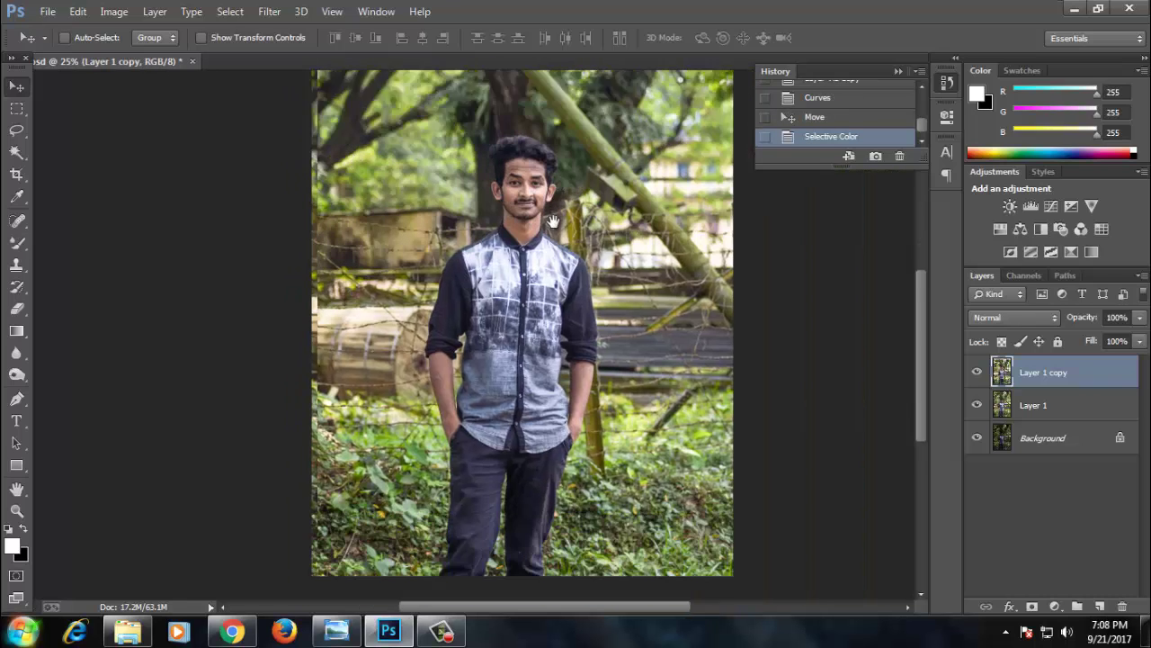
scroll(380, 257, "up", 1)
Add a Color Balance adjustment layer shifting the midtones toward red, green and yellow.
left_click(1055, 606)
left_click(1039, 416)
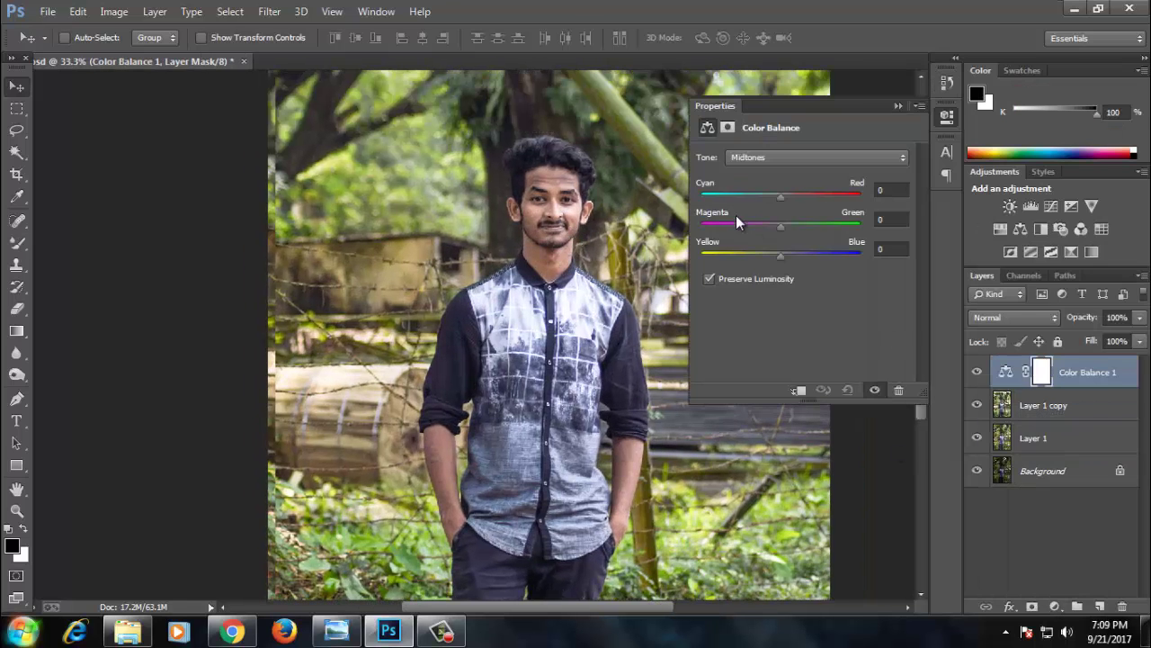
left_click_drag(781, 195, 789, 195)
left_click_drag(780, 254, 787, 225)
left_click(895, 106)
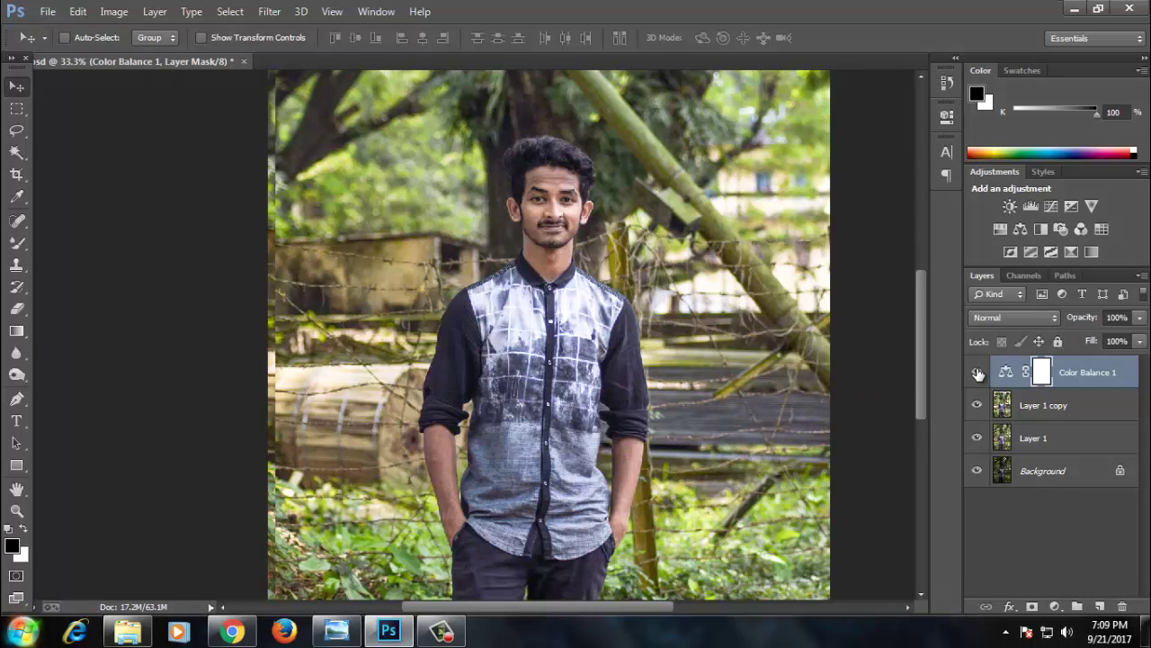
left_click(653, 303, "alt")
Merge visible layers into Layer 2, give it Camera Raw contrast +13, hide Layer 1, and save.
key("ctrl+alt+shift+e")
key("ctrl+s")
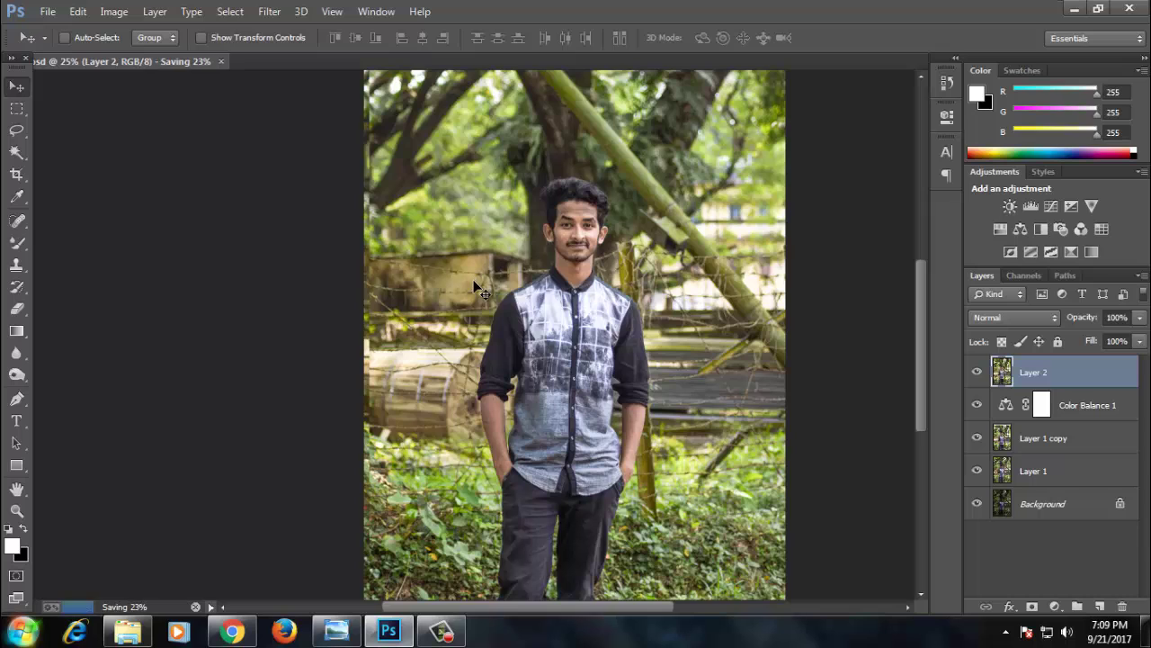
left_click(269, 11)
left_click(297, 31)
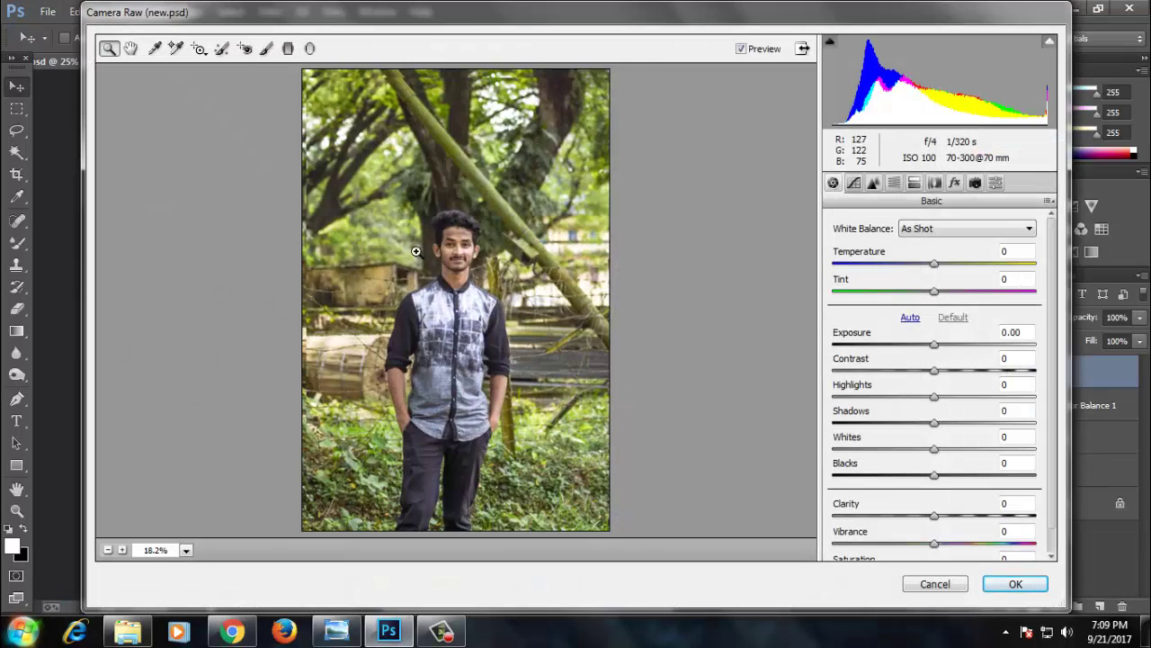
left_click(415, 251)
left_click_drag(935, 370, 948, 369)
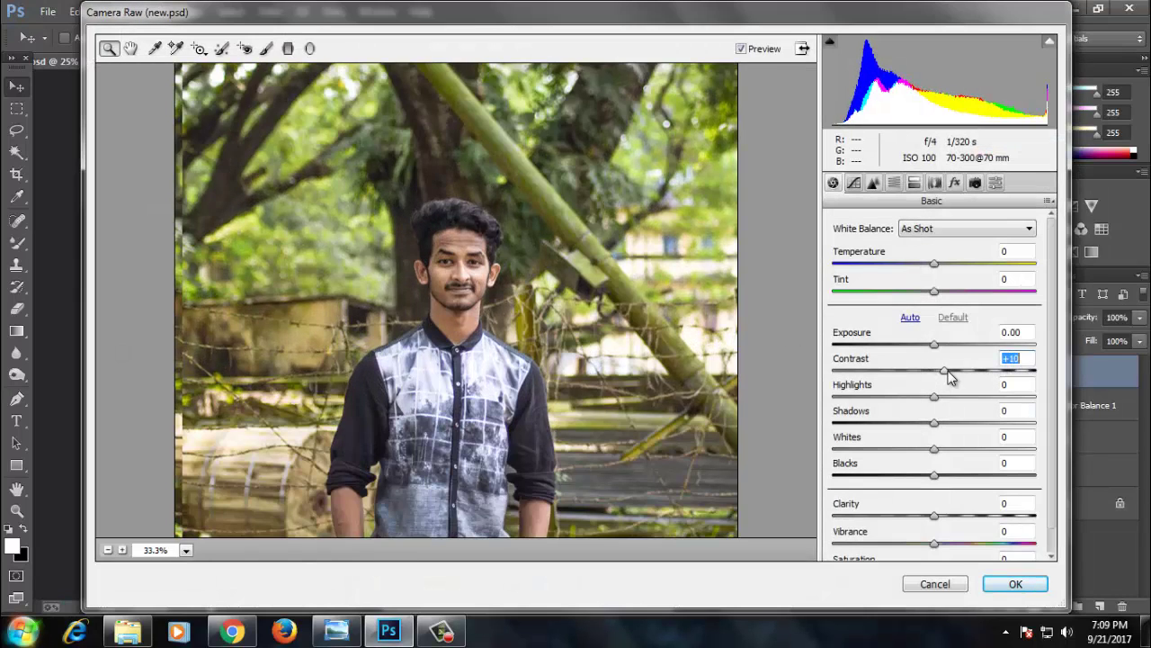
left_click(392, 260, "alt")
left_click(1016, 584)
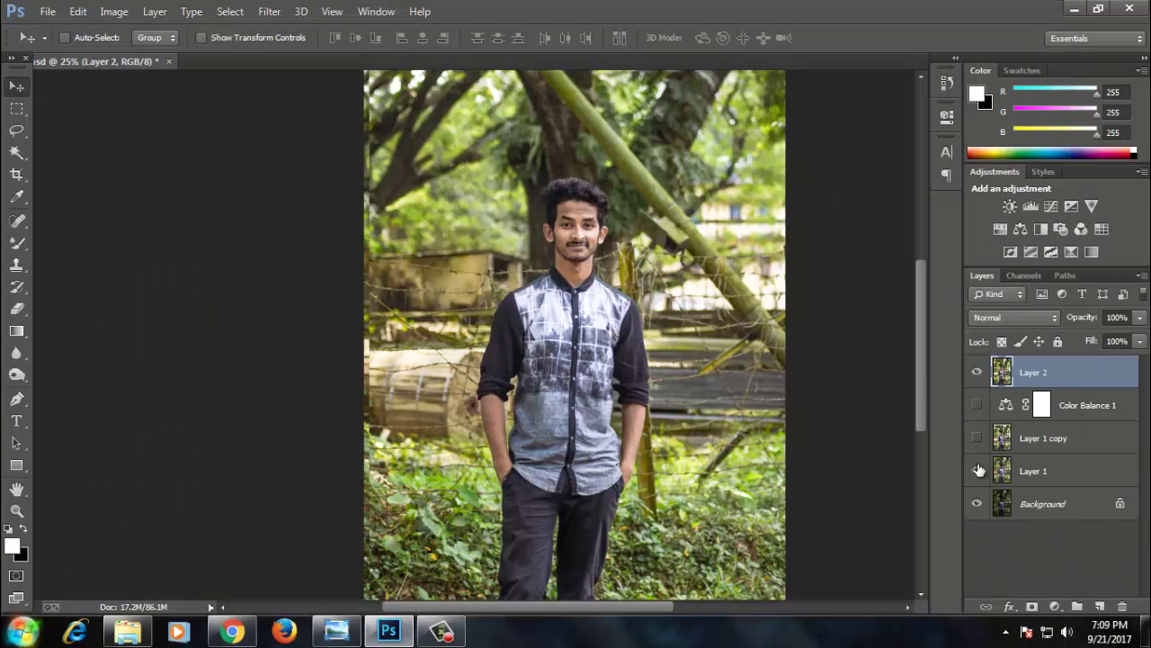
left_click(978, 469)
key("ctrl+s")
Duplicate Layer 2 and begin a Pen path along the man's leg edge.
key("p")
key("ctrl+j")
scroll(496, 249, "up", 3)
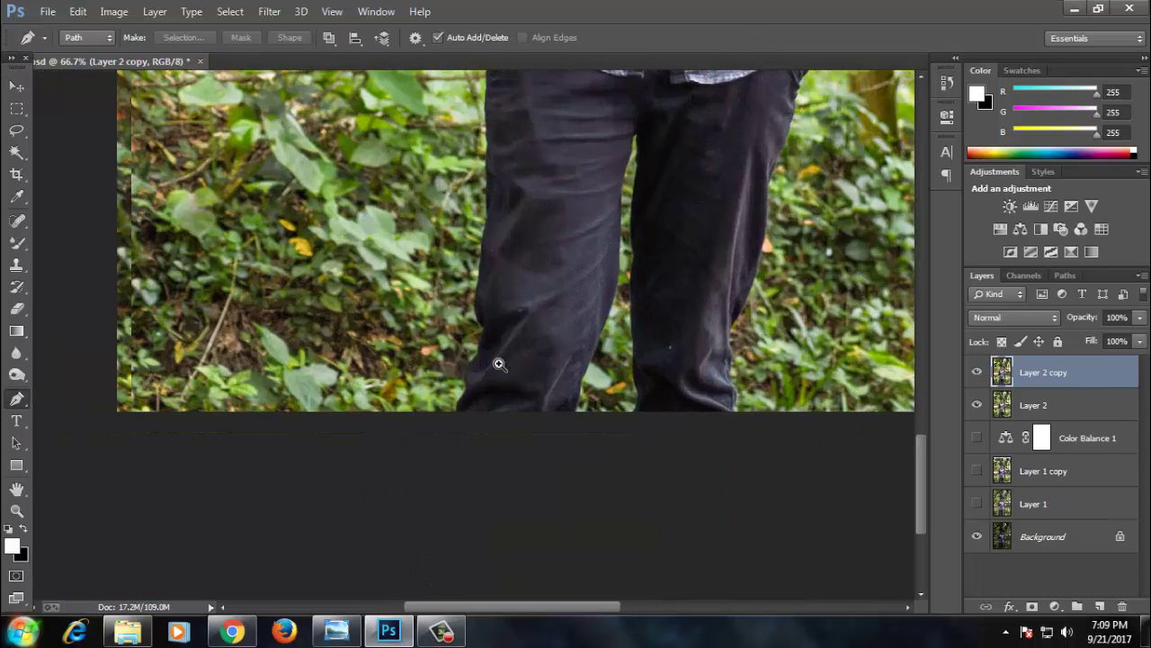
scroll(499, 363, "up", 2)
left_click(404, 480)
left_click(430, 382)
left_click(476, 244)
Extend the pen path up along the edge of the man's arm.
scroll(474, 296, "up", 2)
left_click(474, 297)
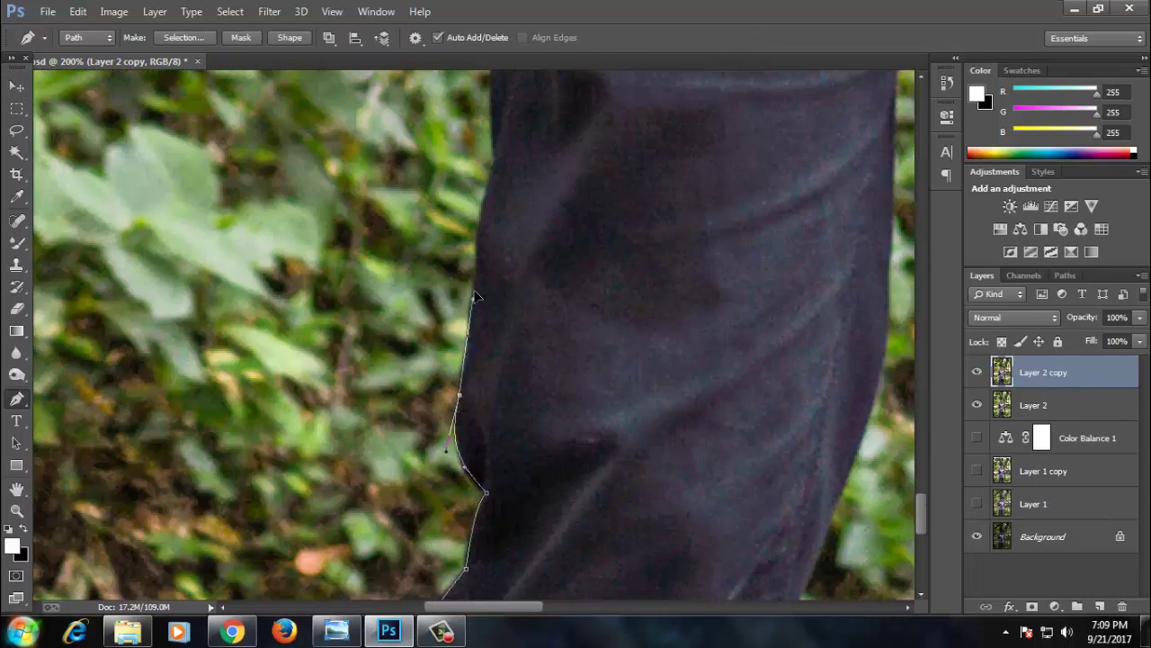
scroll(476, 297, "up", 1)
scroll(539, 475, "up", 2)
scroll(544, 429, "up", 1)
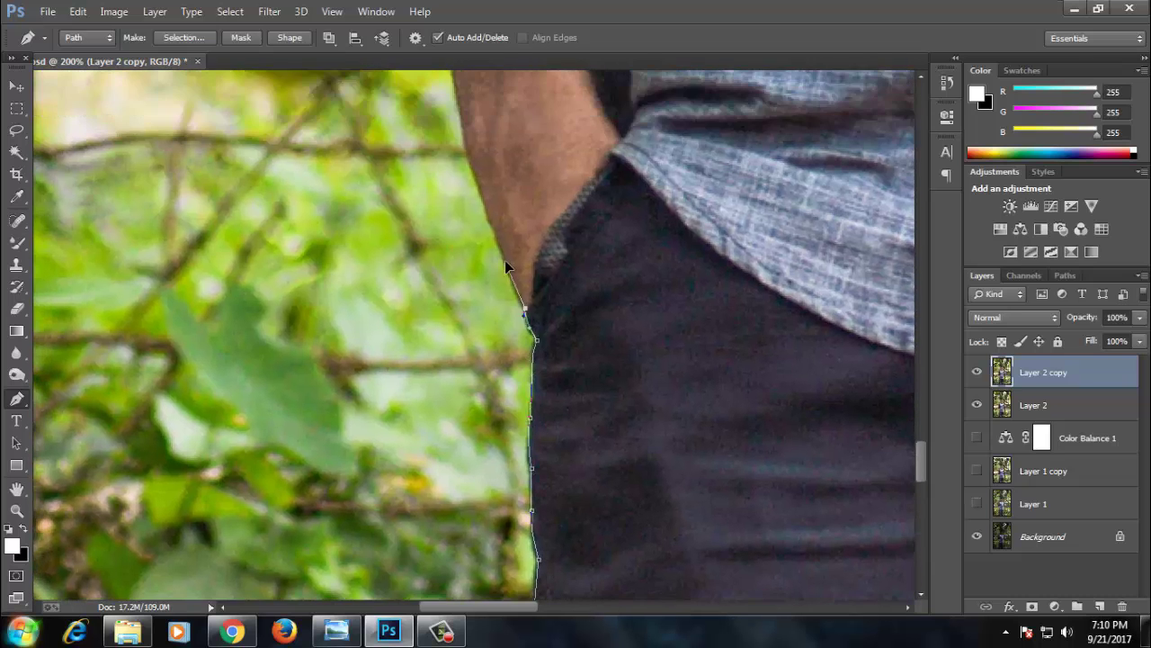
scroll(504, 269, "up", 2)
left_click(484, 333)
scroll(484, 333, "up", 2)
left_click(492, 226)
scroll(491, 226, "up", 2)
left_click(592, 346)
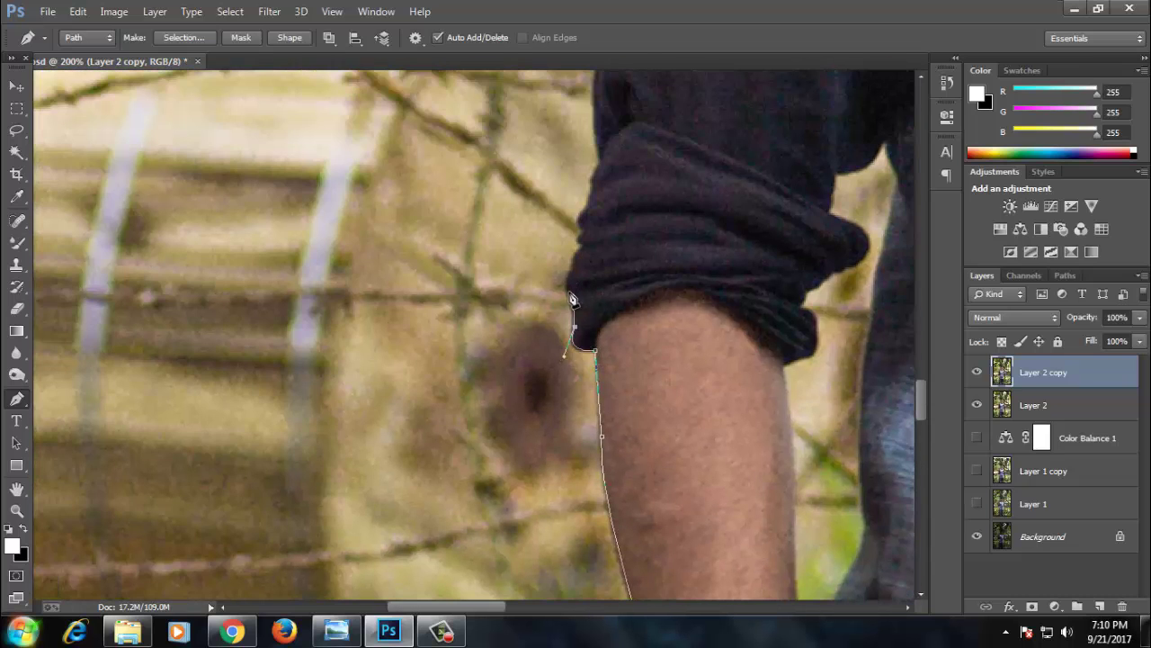
scroll(543, 348, "up", 2)
scroll(462, 398, "up", 4)
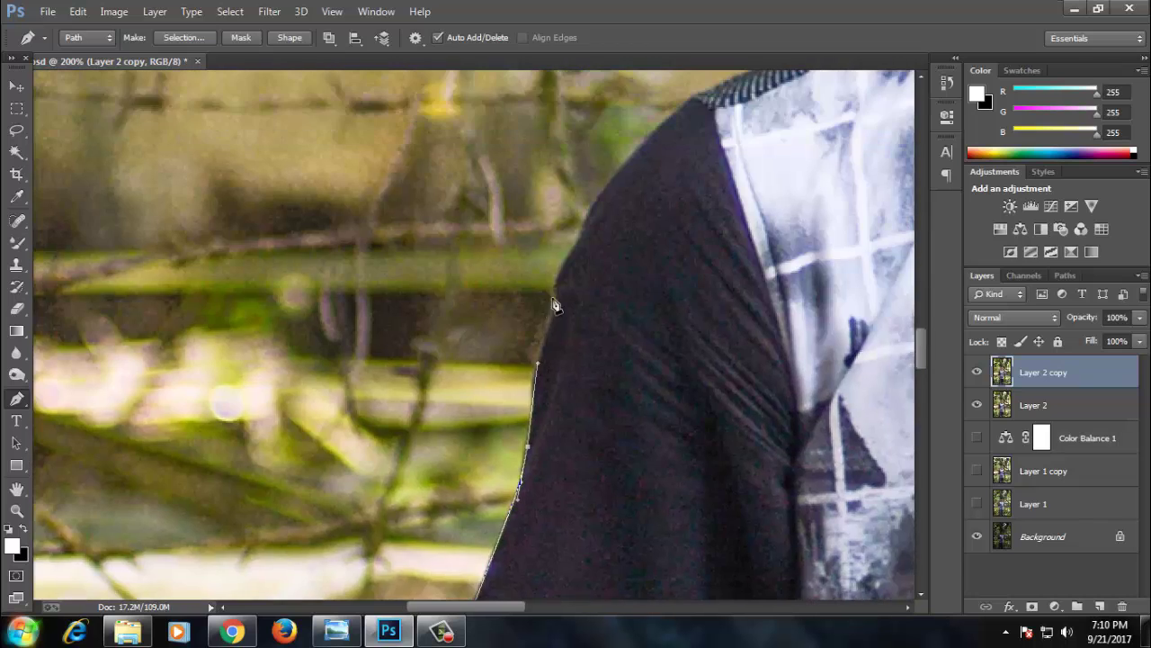
Trace along the shoulder and neck, curving at the earlobe, then around the hair.
left_click(547, 303)
scroll(547, 303, "up", 2)
left_click(458, 329)
scroll(506, 373, "up", 2)
scroll(486, 432, "up", 3)
scroll(468, 485, "right", 2)
left_click(450, 519)
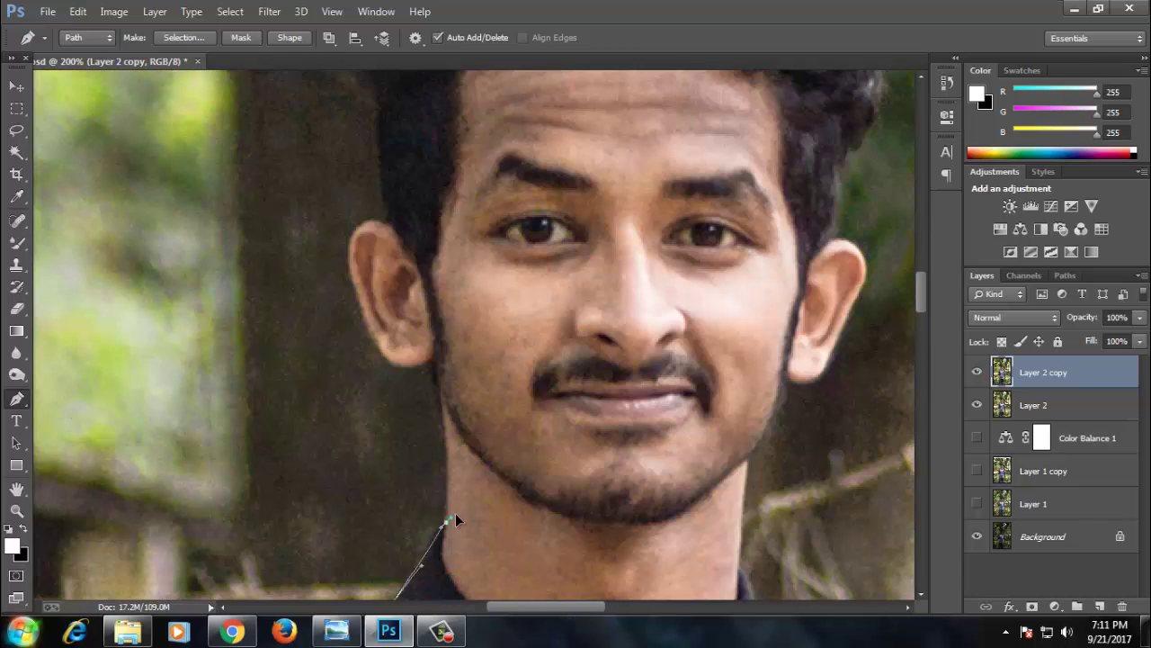
scroll(436, 364, "up", 2)
scroll(436, 364, "left", 2)
left_click_drag(470, 401, 452, 340)
scroll(502, 310, "up", 3)
left_click(432, 360)
left_click(404, 234)
scroll(405, 234, "up", 4)
left_click(373, 279)
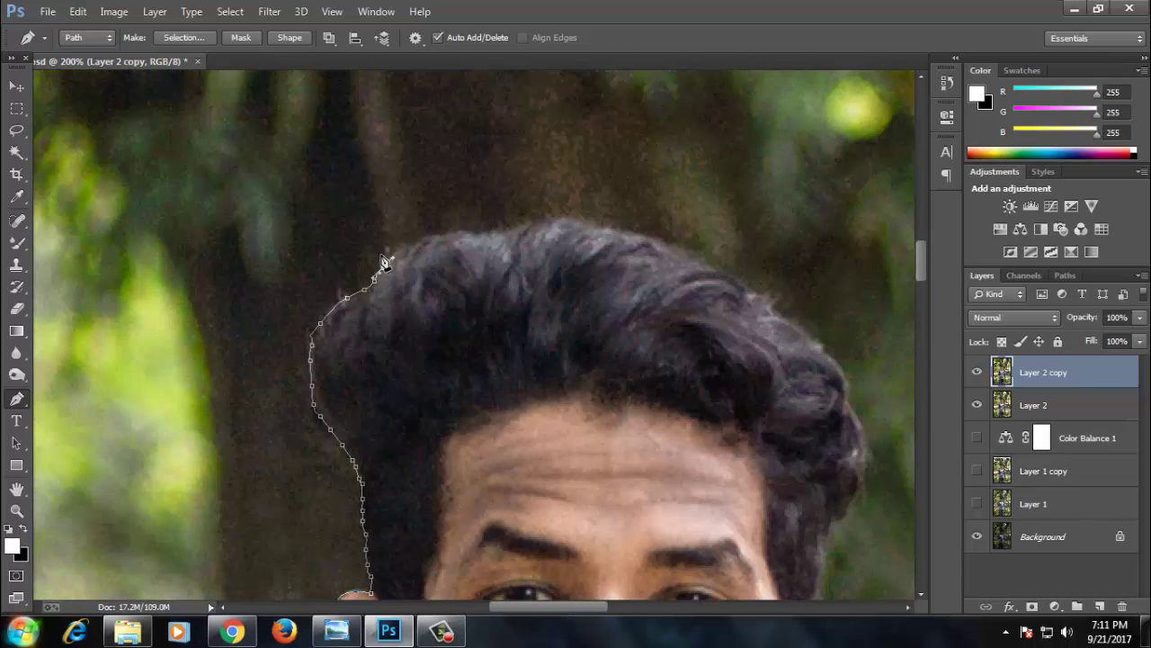
Carry the outline down the right side of the hair onto the shirt shoulder and sleeve.
scroll(839, 515, "down", 4)
scroll(720, 405, "right", 2)
left_click(661, 288)
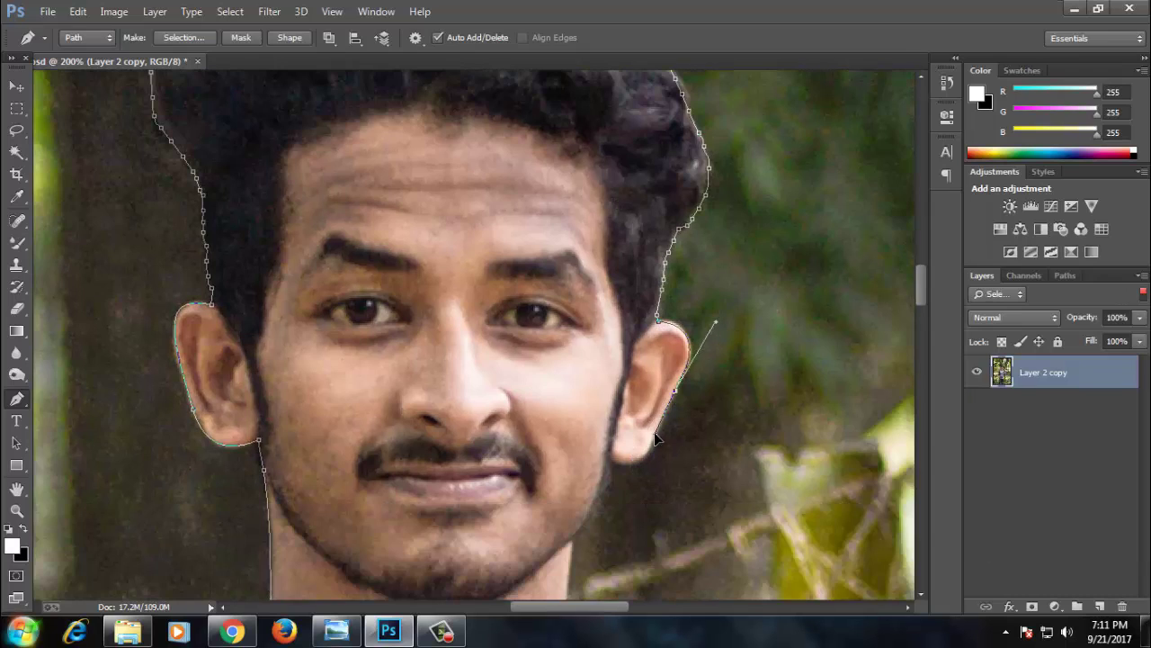
scroll(594, 405, "down", 3)
scroll(540, 360, "down", 4)
scroll(585, 342, "down", 2)
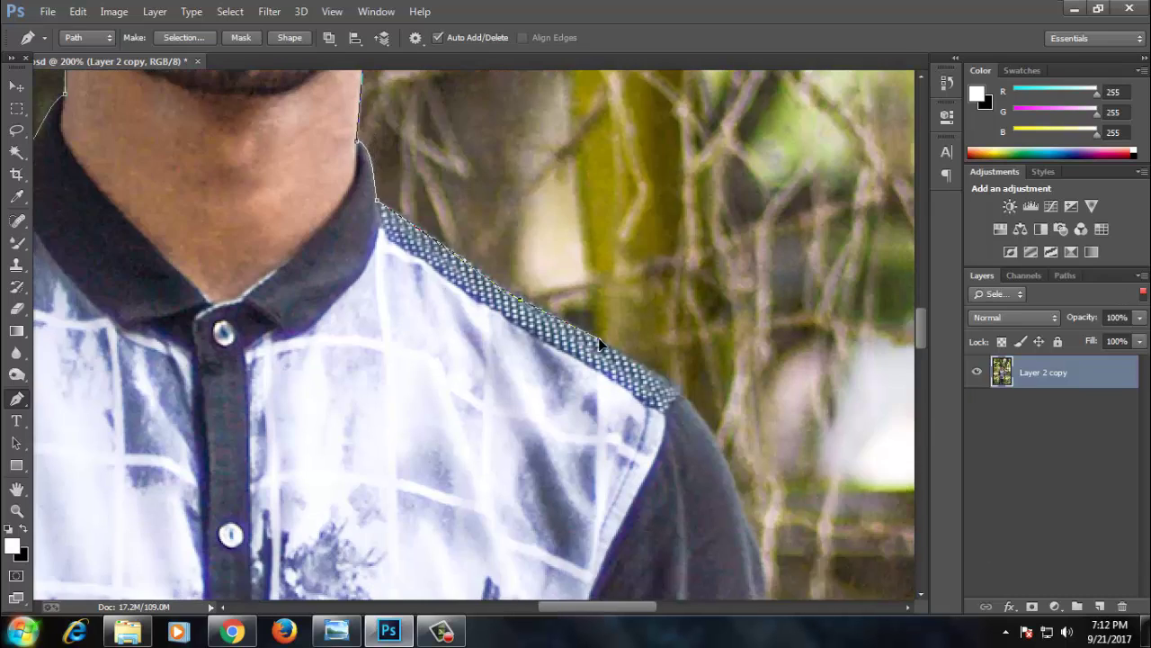
scroll(585, 297, "down", 2)
scroll(584, 296, "right", 2)
left_click(583, 270)
left_click(583, 322)
Add dragged curved anchors continuing the outline down the man's figure.
scroll(584, 322, "down", 2)
scroll(585, 310, "down", 2)
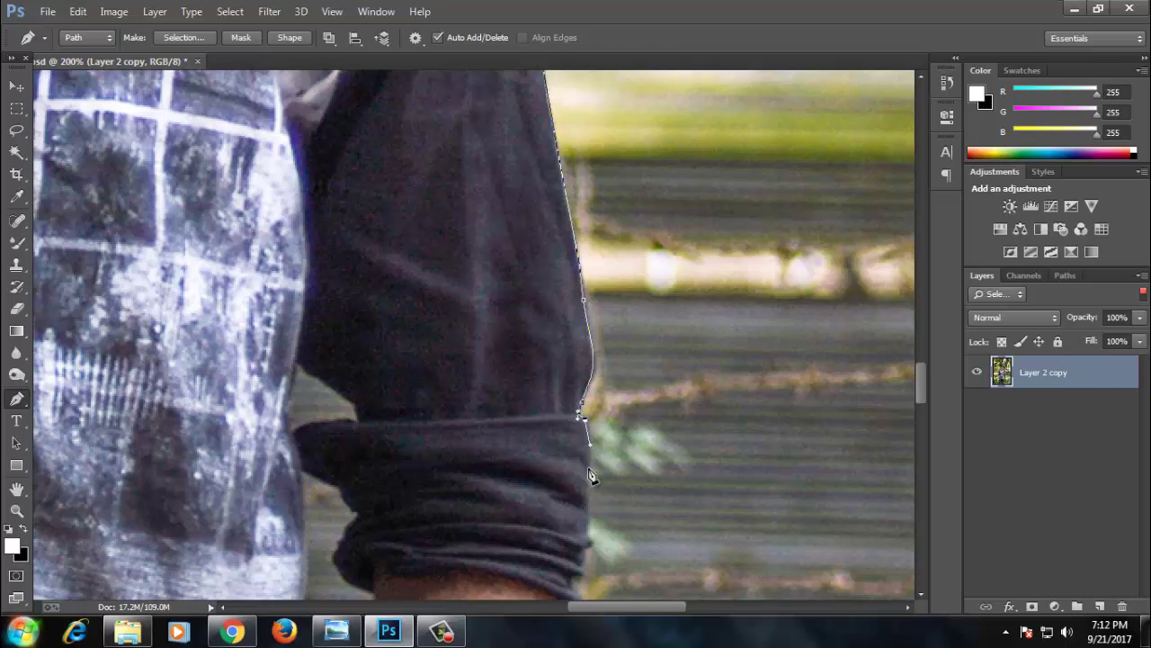
scroll(591, 476, "down", 3)
scroll(590, 432, "left", 1)
left_click_drag(624, 338, 611, 363)
scroll(609, 410, "down", 3)
scroll(609, 410, "right", 1)
left_click_drag(539, 265, 535, 303)
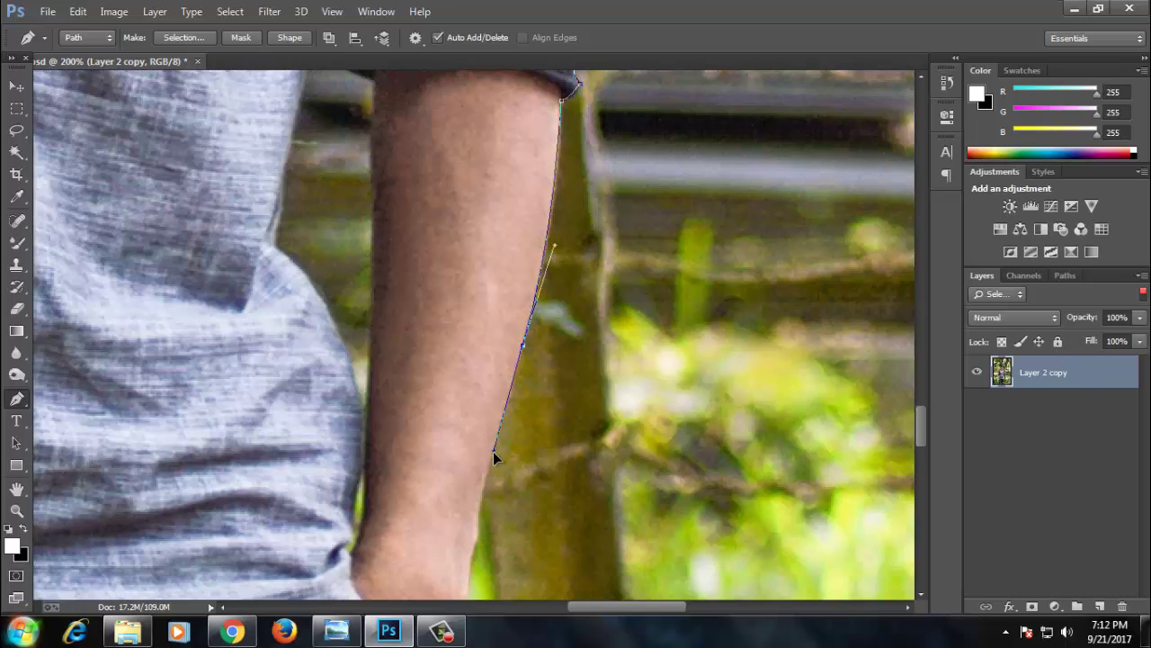
scroll(493, 451, "down", 3)
scroll(492, 451, "left", 1)
left_click_drag(571, 423, 549, 468)
scroll(471, 580, "down", 3)
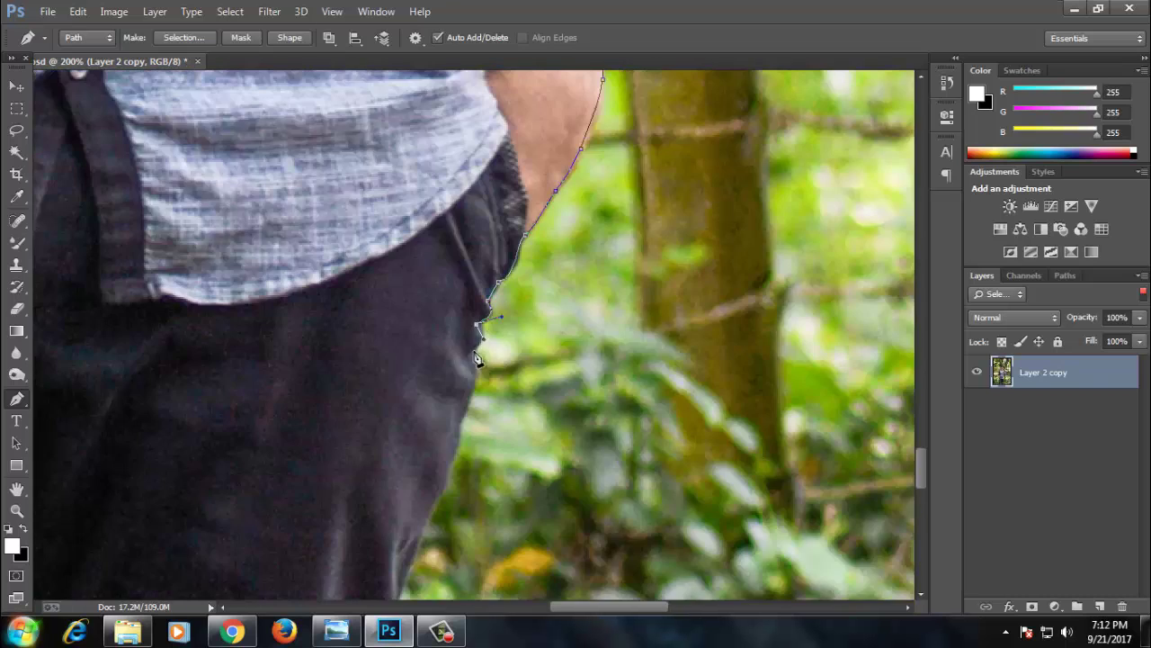
scroll(541, 404, "down", 3)
scroll(470, 507, "down", 3)
mouse_move(532, 547)
left_mouse_down()
mouse_move(507, 574)
mouse_move(534, 589)
left_mouse_up()
scroll(541, 502, "down", 3)
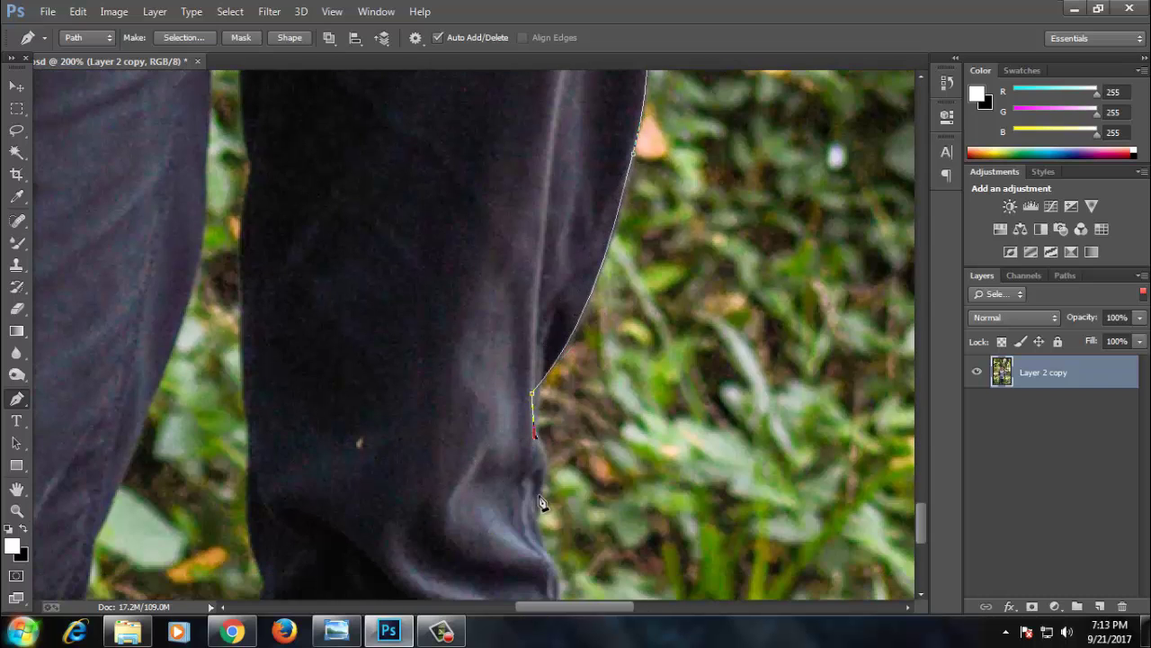
scroll(570, 581, "down", 5)
left_click_drag(531, 401, 391, 404)
Trace around the trouser hem and up the left edge of the trouser leg.
scroll(390, 404, "left", 3)
left_click(441, 383)
scroll(405, 405, "up", 3)
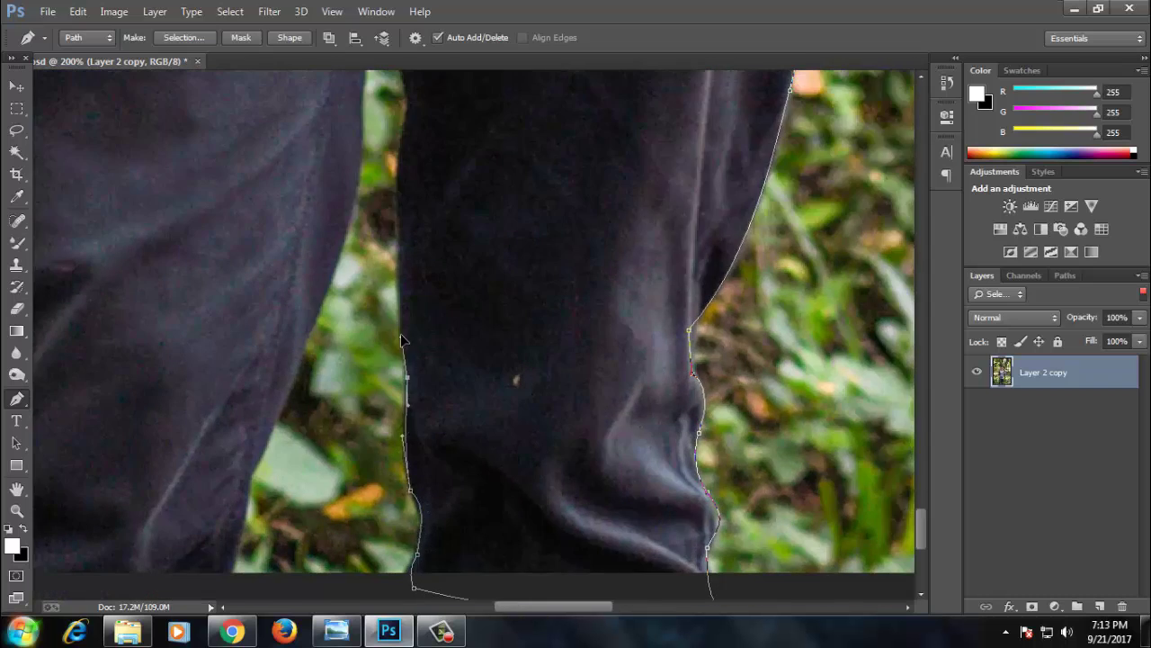
left_click(371, 265)
scroll(381, 236, "up", 3)
scroll(393, 232, "up", 2)
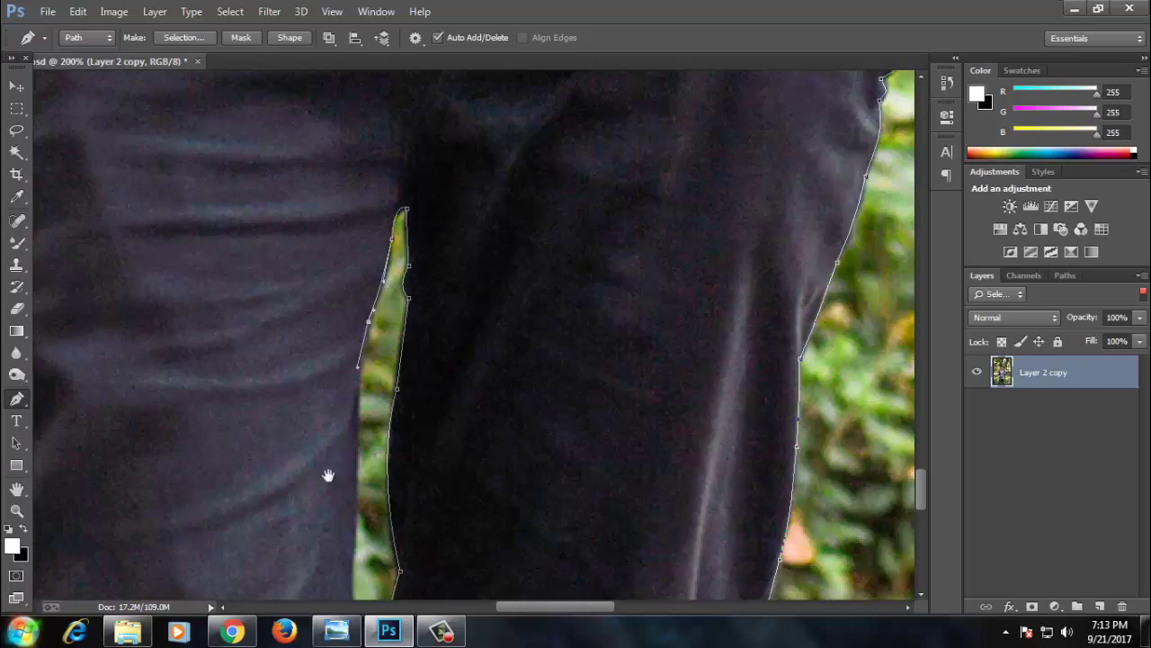
Add anchors along the inner edge of the arm and close the outline around the man.
left_click_drag(328, 476, 418, 225)
left_click_drag(360, 503, 468, 224)
scroll(450, 360, "down", 2, "alt")
scroll(371, 304, "up", 5)
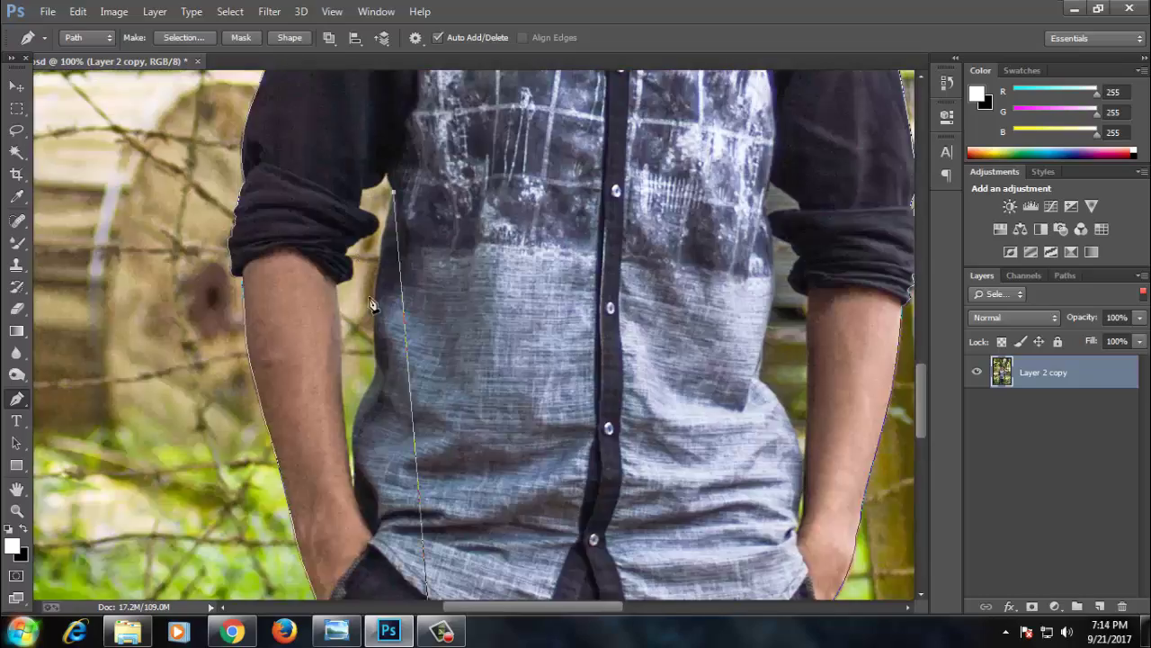
scroll(372, 304, "down", 5)
scroll(368, 470, "up", 5)
scroll(358, 400, "up", 2)
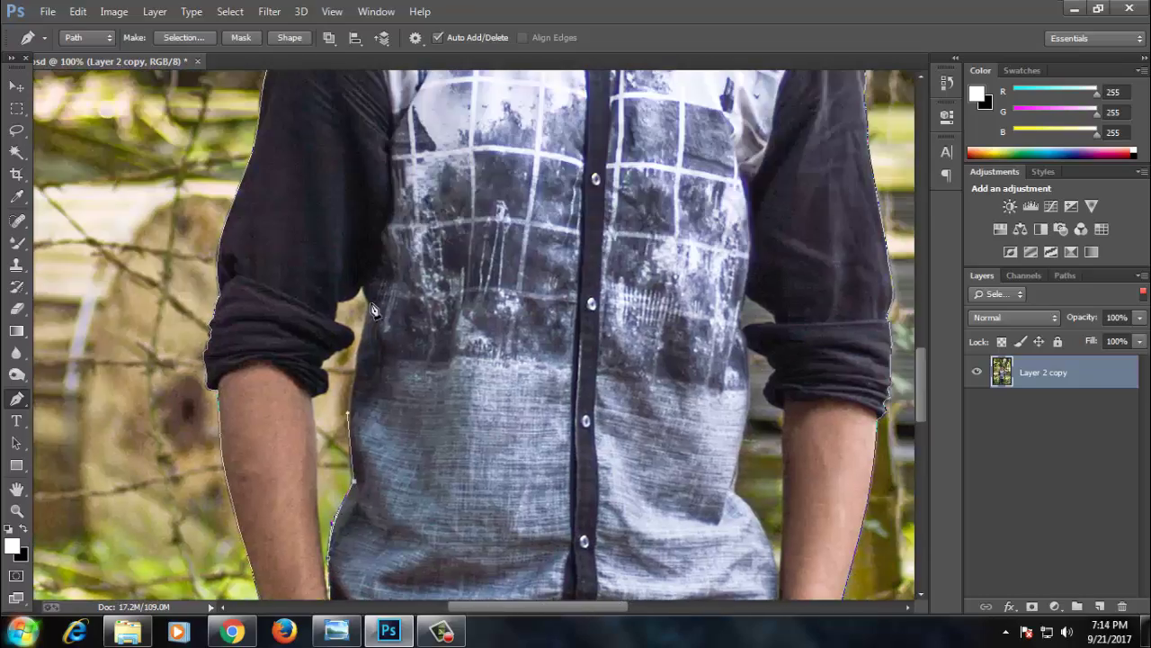
scroll(325, 302, "up", 1, "alt")
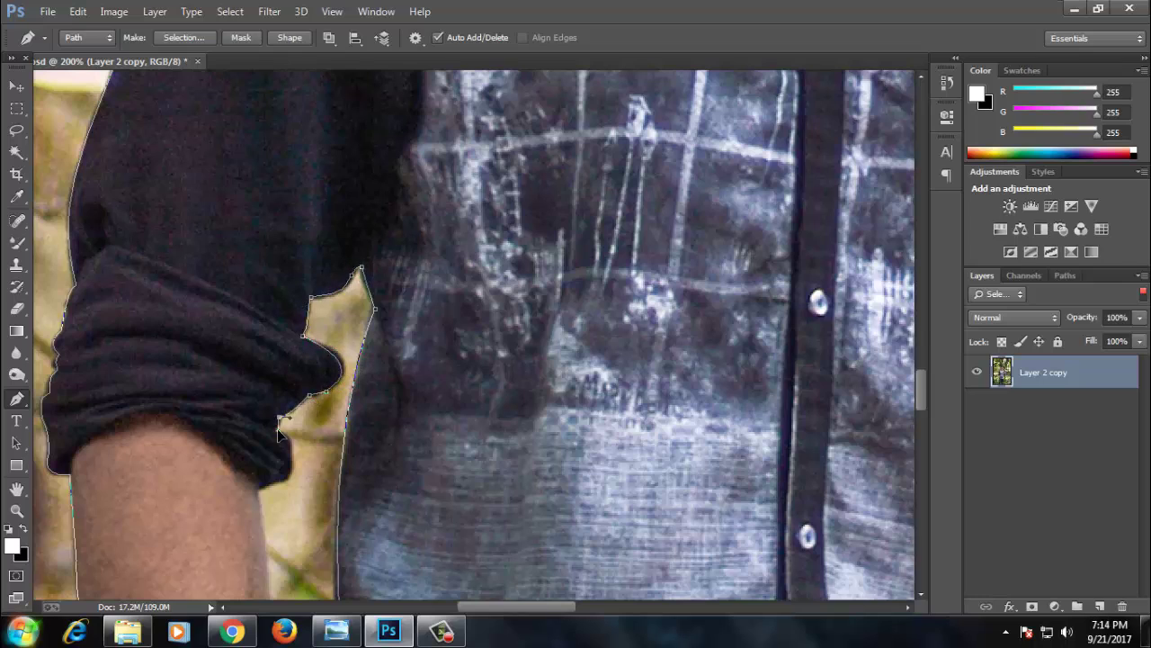
scroll(280, 430, "down", 1, "alt")
scroll(328, 411, "down", 3)
scroll(467, 309, "down", 1, "alt")
scroll(474, 183, "up", 2, "alt")
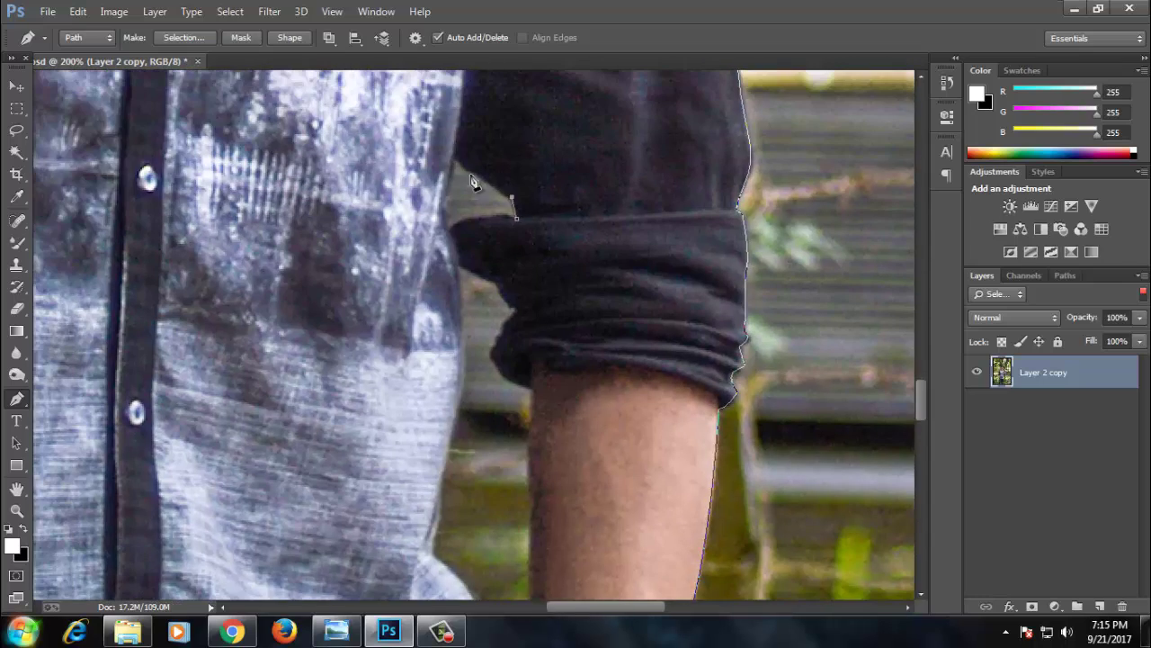
scroll(481, 147, "down", 3)
left_click(558, 261)
left_click(558, 415)
scroll(550, 414, "down", 4)
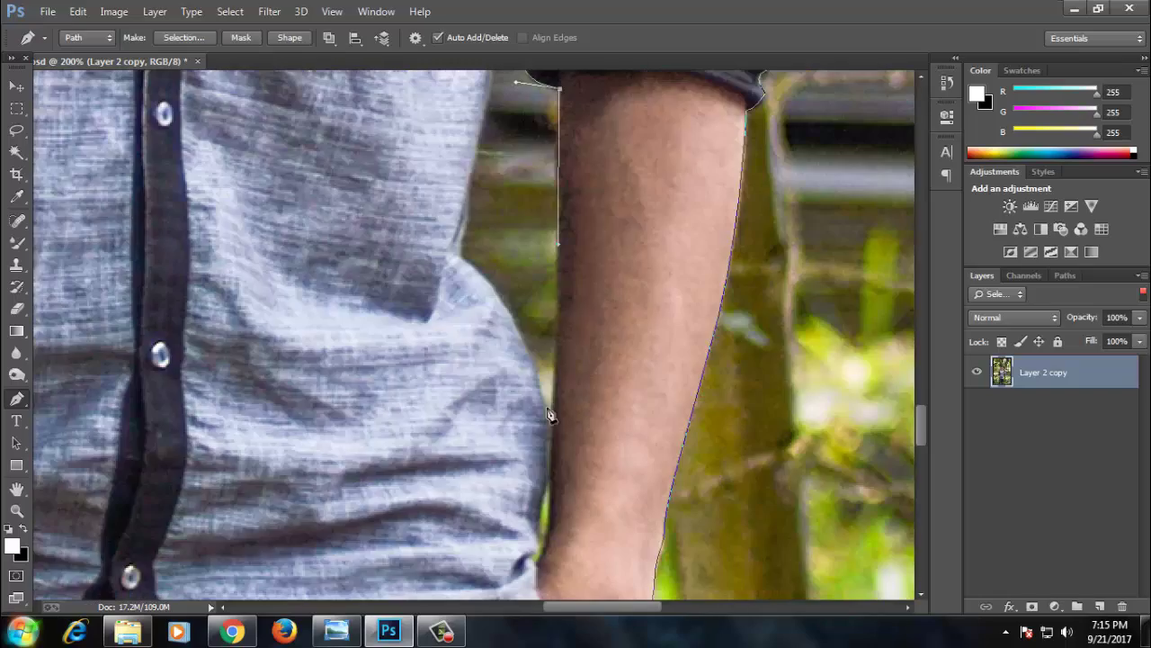
left_click(461, 262)
Mask Layer 2 copy to the man, refine the hair edges, hide Layer 2 to check, and save.
scroll(460, 262, "down", 2, "alt")
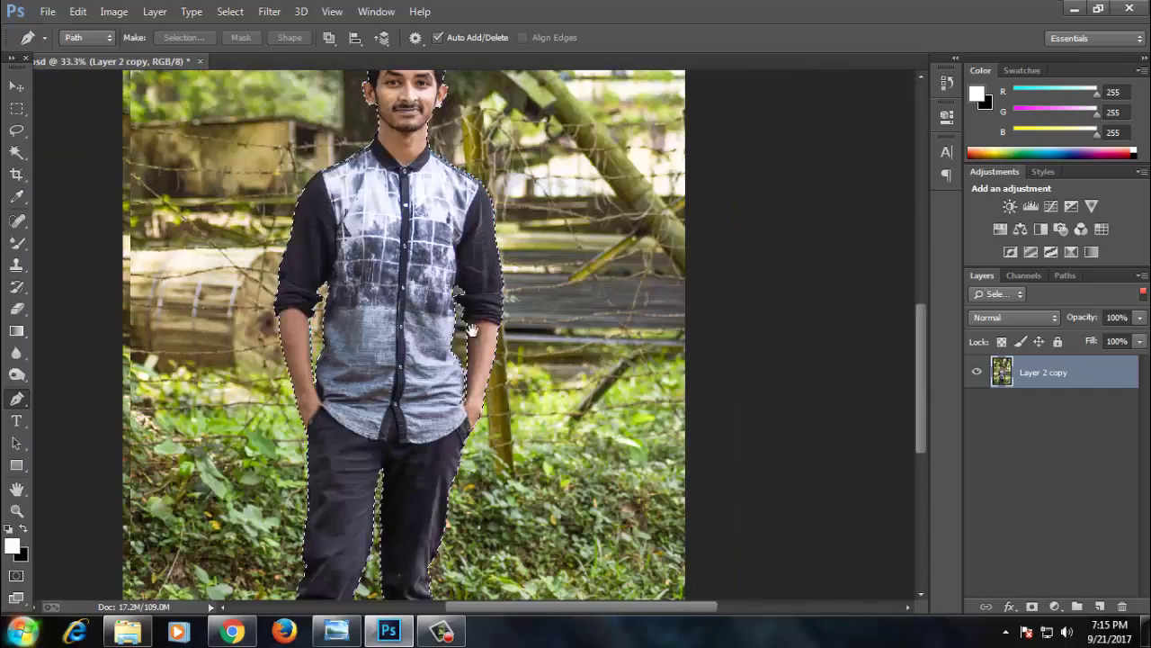
scroll(460, 261, "down", 2, "alt")
key("ctrl+Return")
left_click(1031, 606)
key("ctrl+alt+r")
key("ctrl+plus")
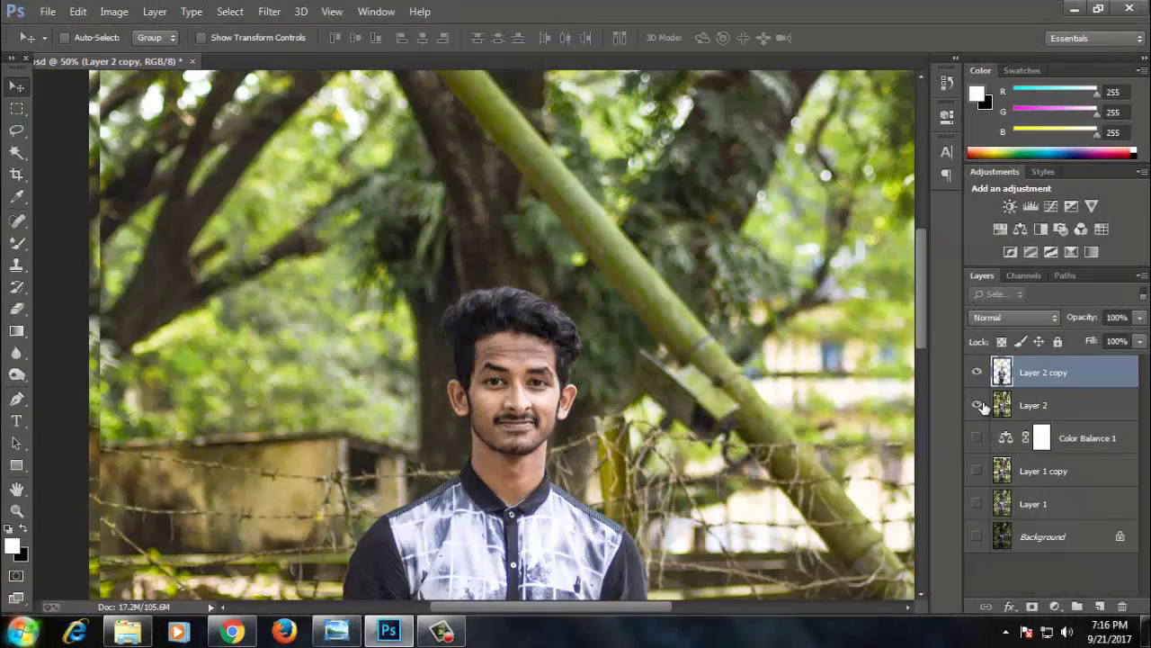
left_click(982, 406)
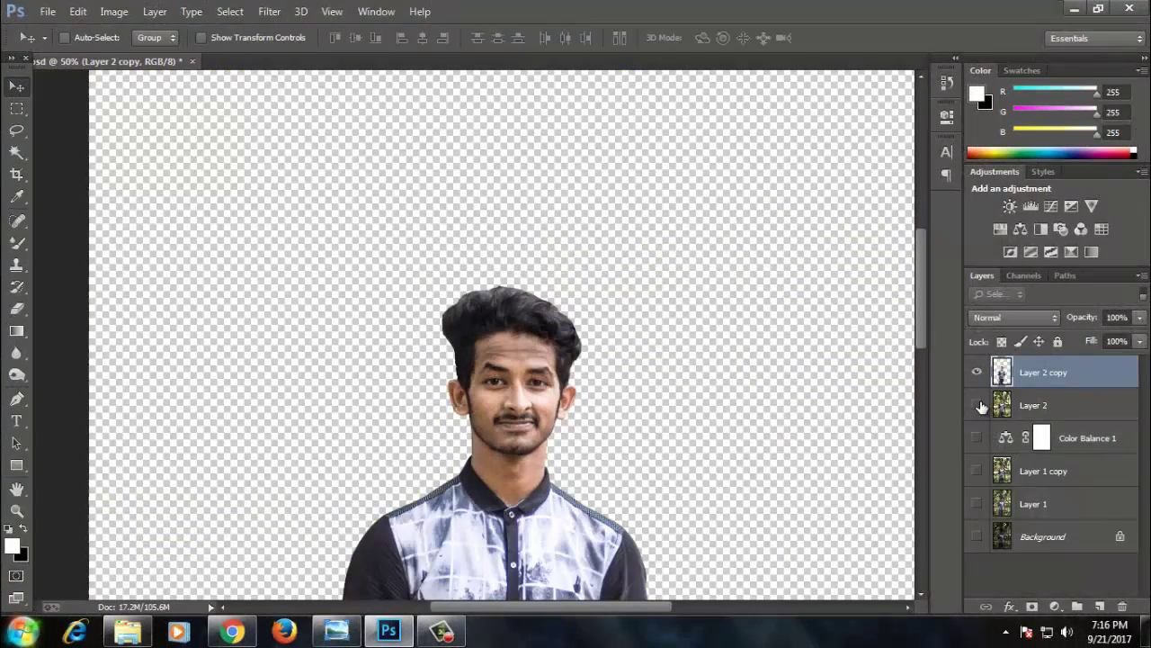
key("ctrl+s")
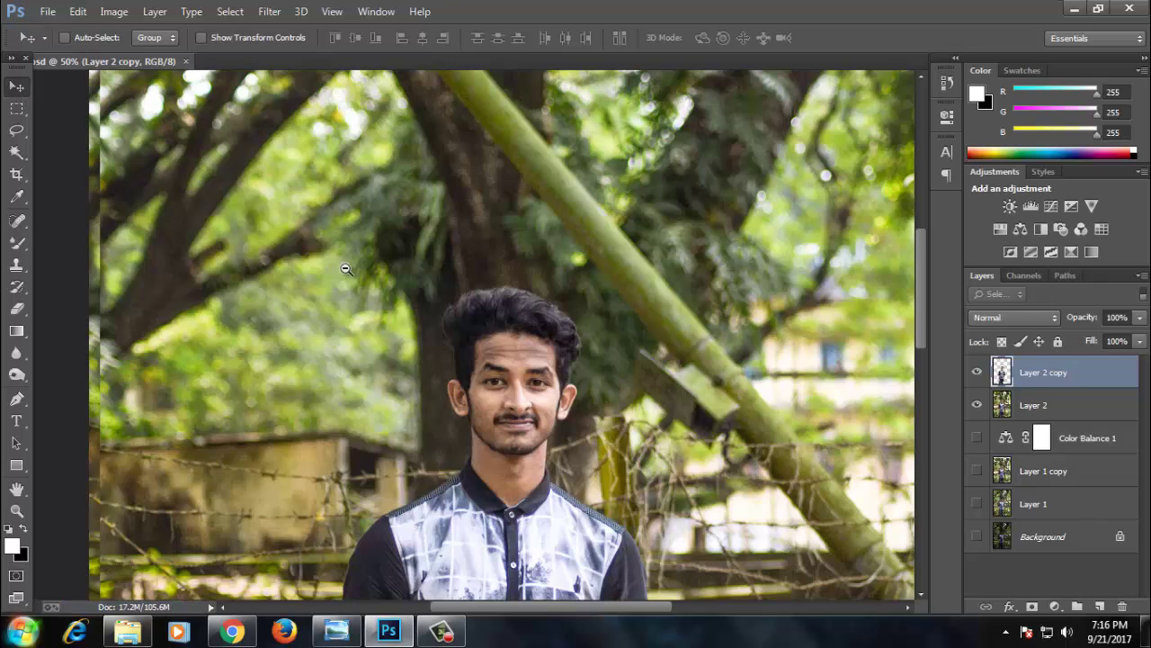
Compare against Layer 2, then crop the image slightly from the top-left corner.
key("ctrl+minus")
key("ctrl+minus")
key("ctrl+minus")
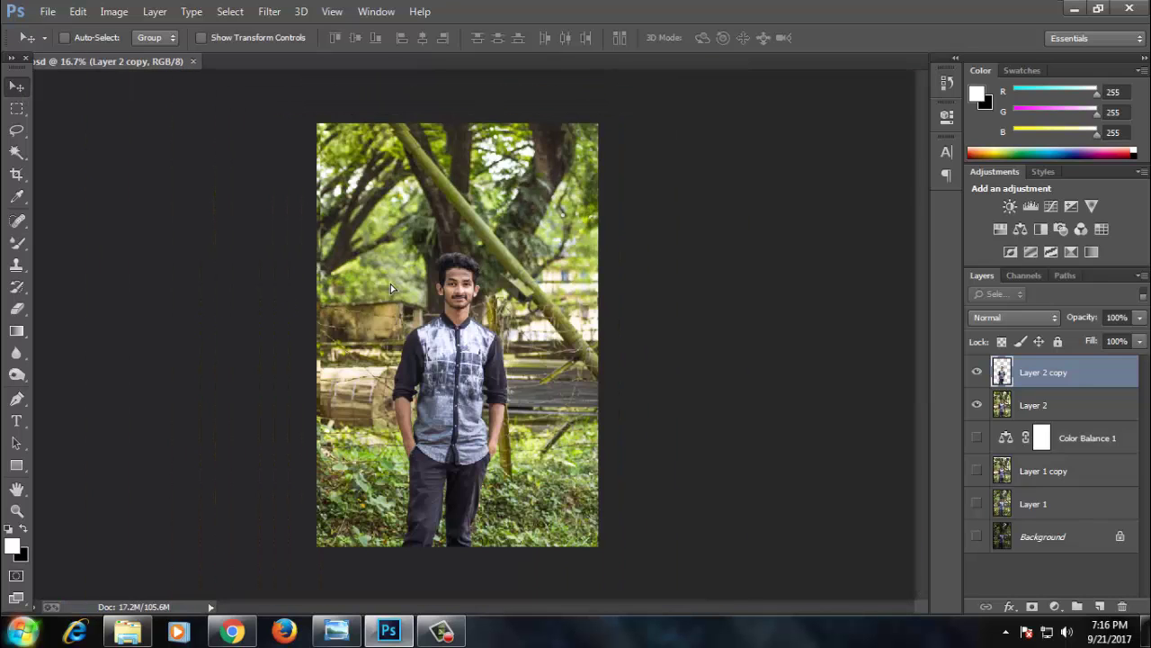
mouse_move(390, 286)
left_mouse_down()
mouse_move(396, 236)
mouse_move(390, 286)
left_mouse_up()
left_click(978, 407)
key("c")
left_click_drag(317, 124, 325, 128)
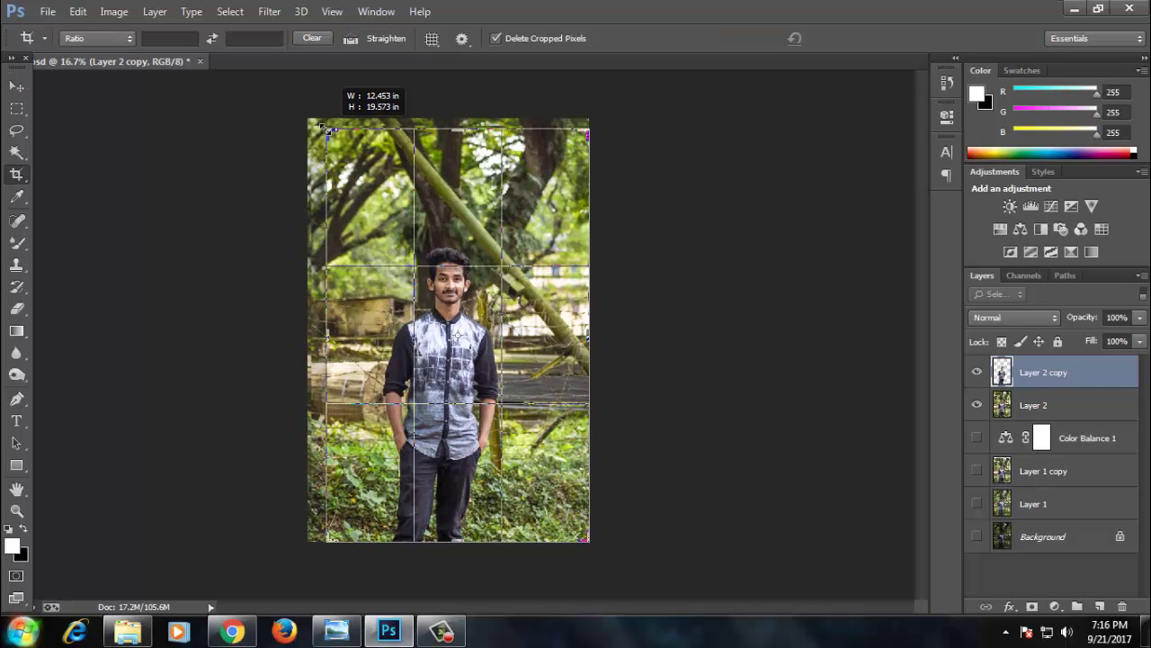
key("Return")
key("v")
key("ctrl+plus")
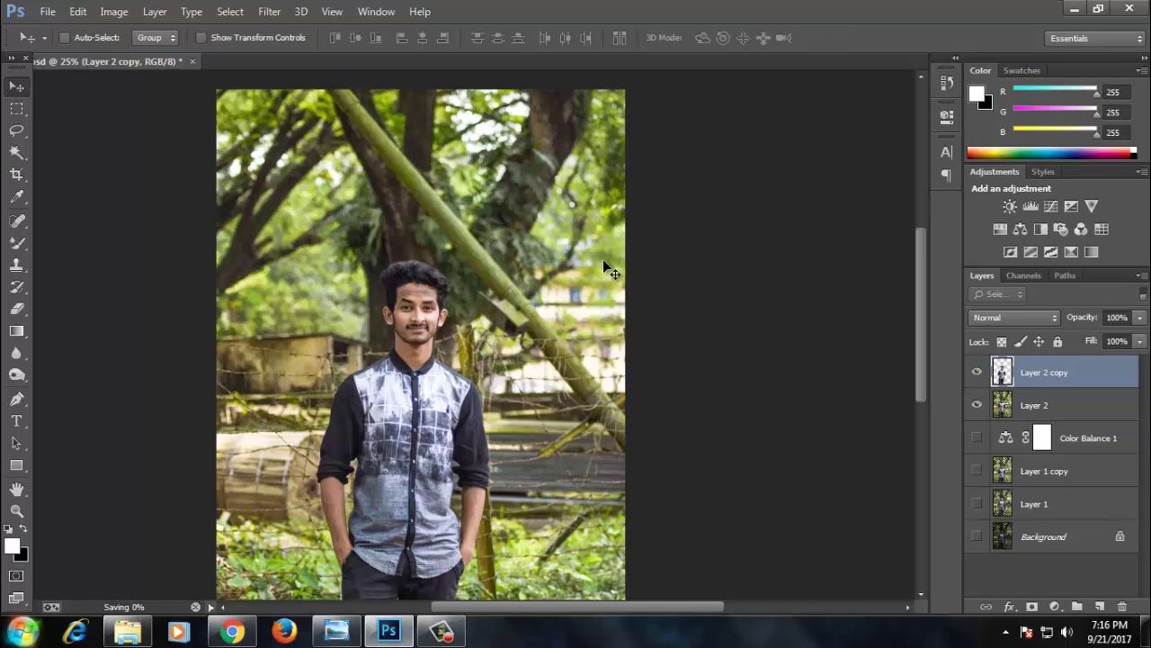
Duplicate Layer 2 twice, load the man as a selection and expand it slightly.
left_click(1040, 405)
key("ctrl+j")
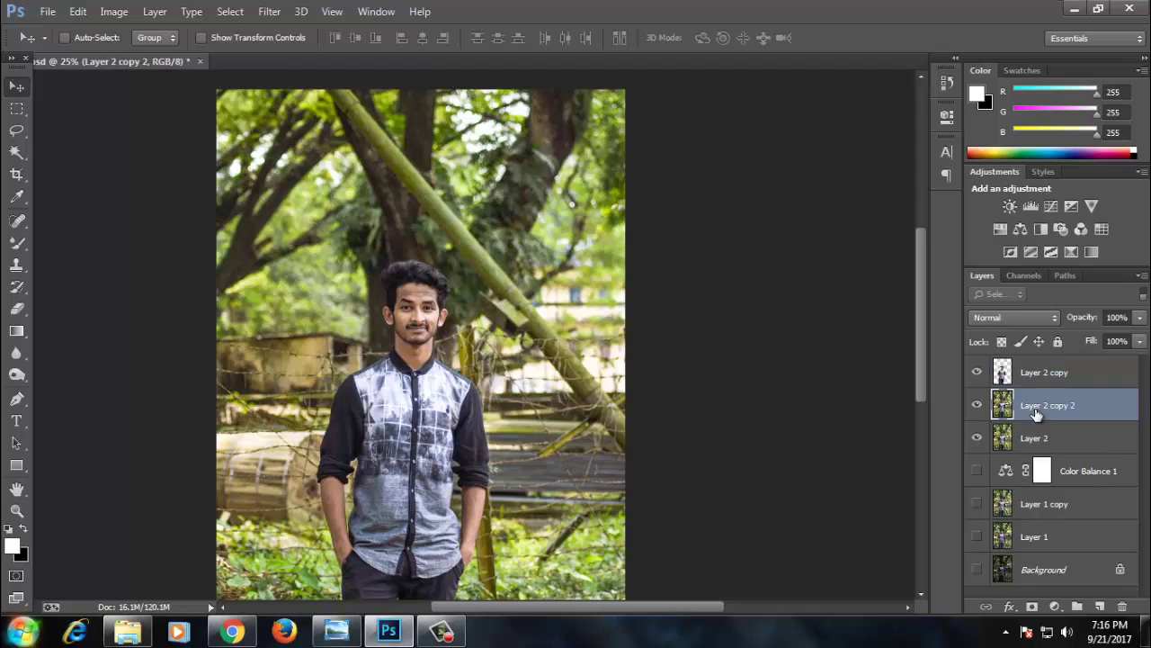
key("ctrl+j")
key("ctrl+s")
left_click(1003, 373, "ctrl")
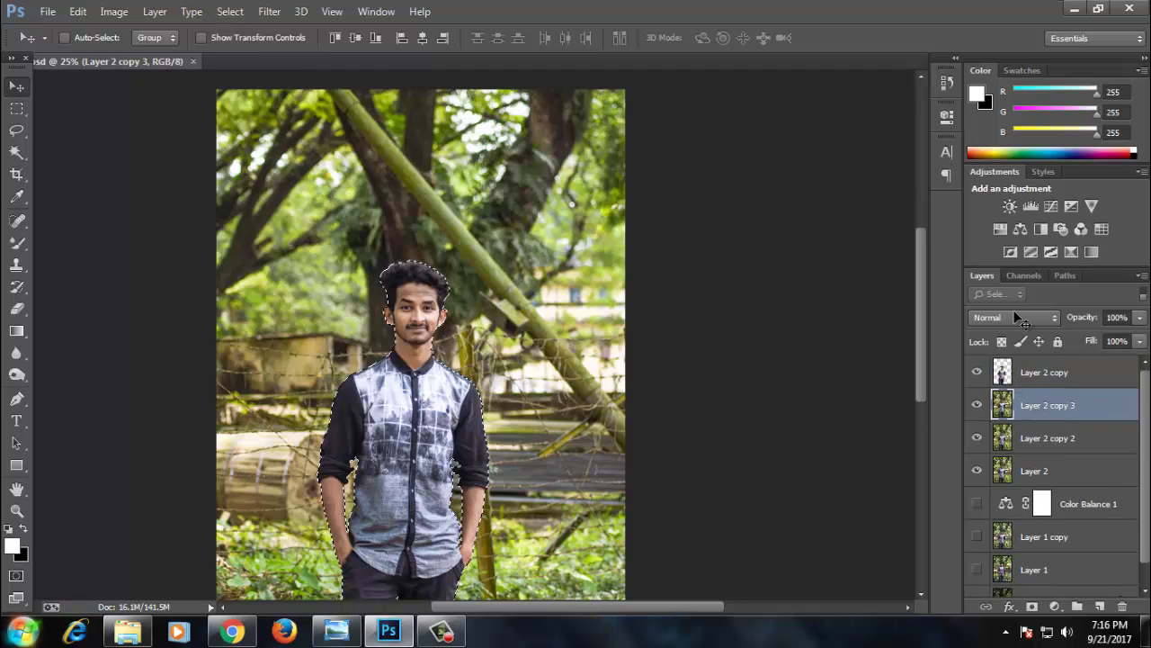
left_click(230, 11)
left_click(462, 211)
key("Return")
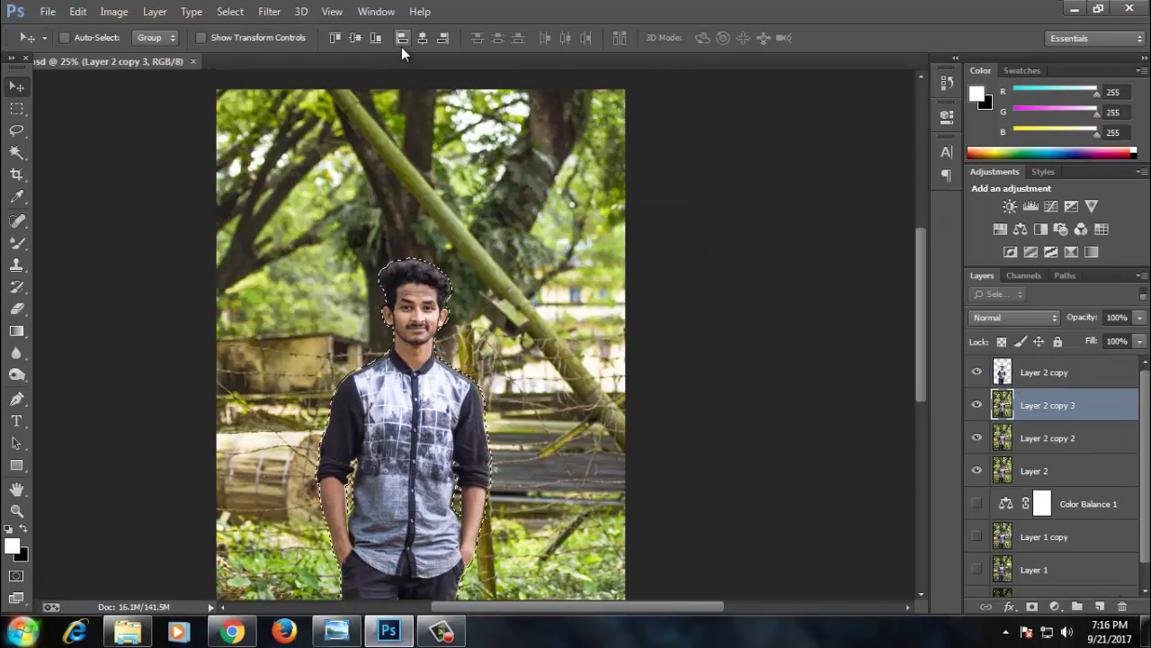
Fill the expanded selection with Content-Aware contents.
left_click(270, 11)
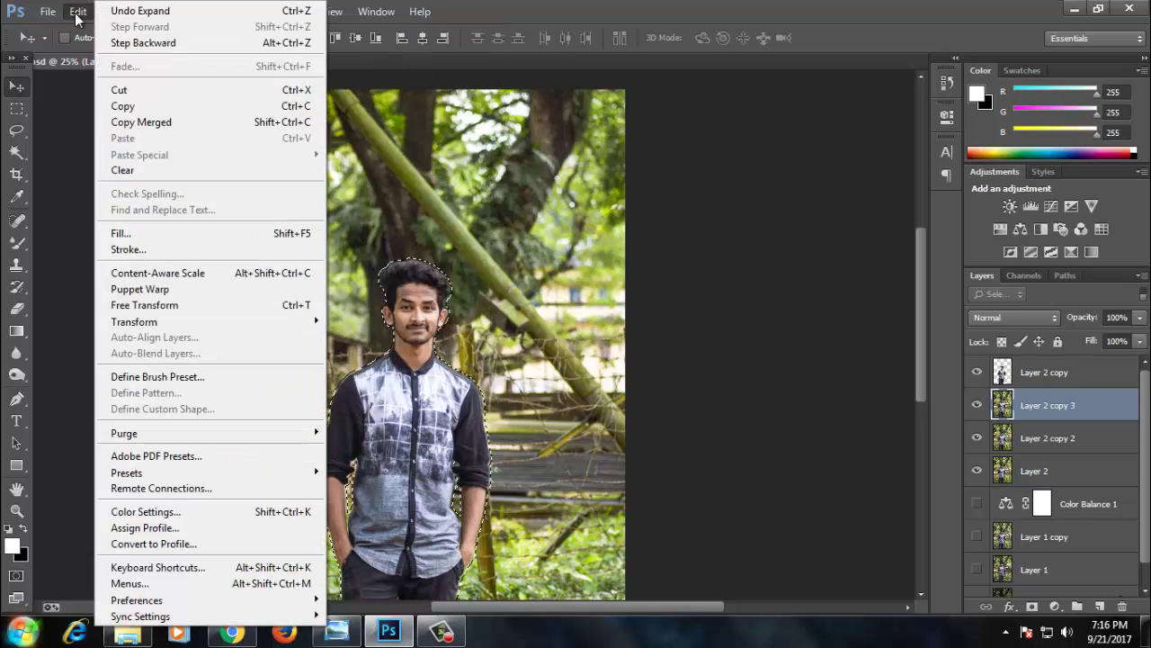
left_click(126, 233)
left_click(540, 187)
left_click(540, 257)
left_click(666, 168)
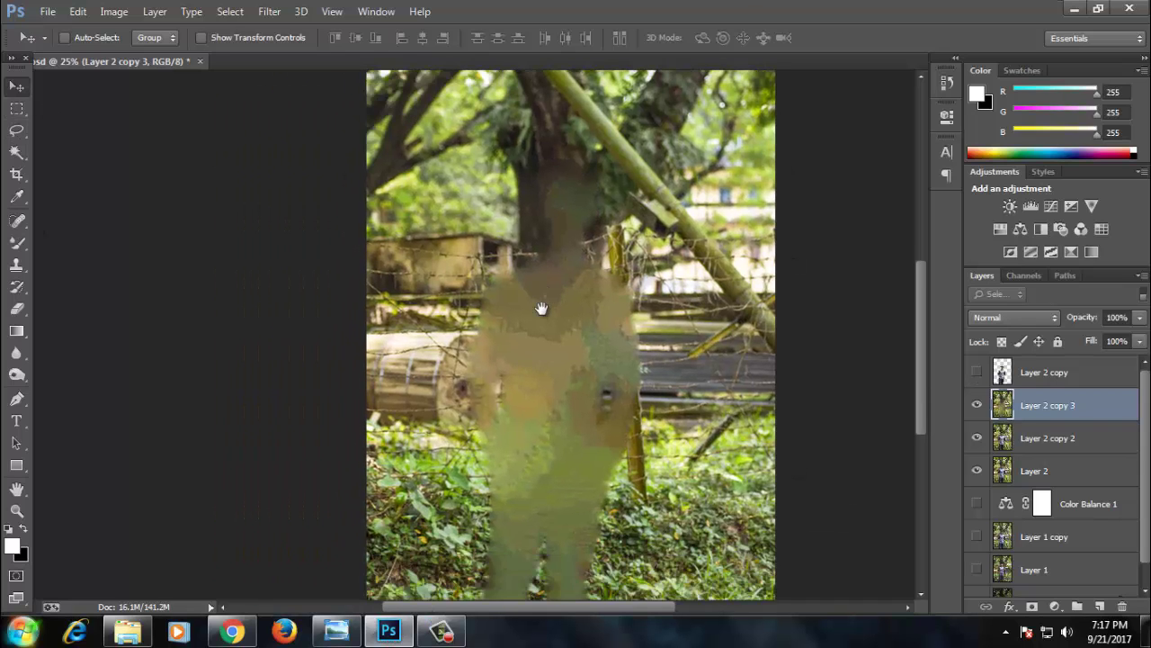
Clone foliage, trunk and fence texture over the leftover smudges where the man stood.
key("Return")
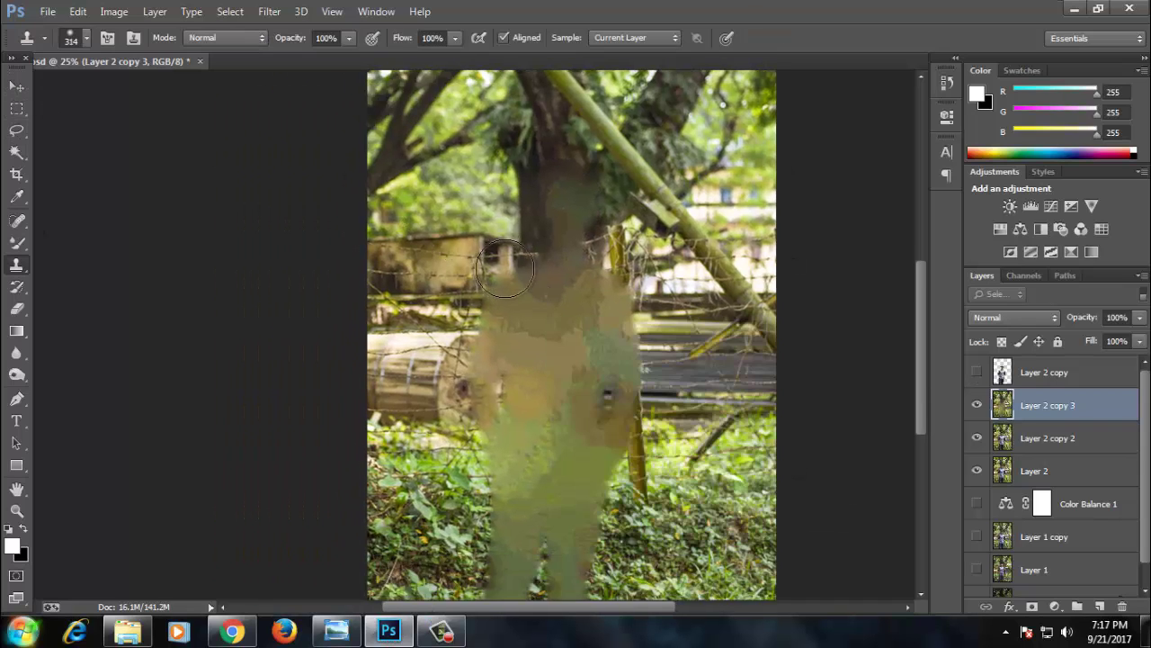
left_click_drag(596, 243, 561, 147)
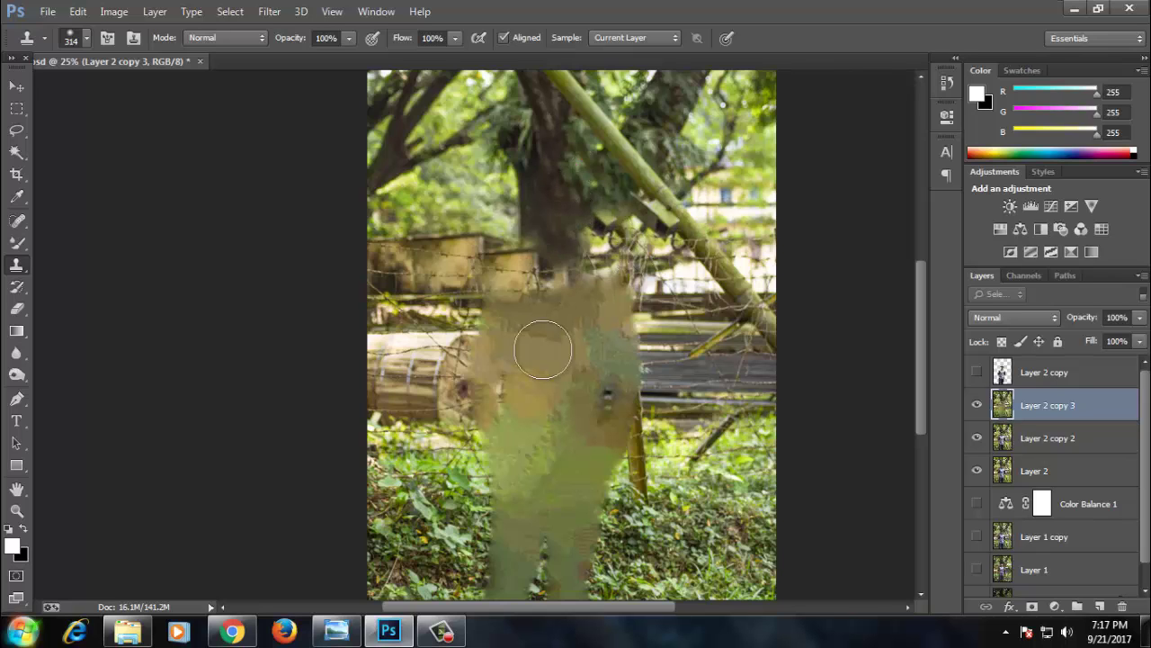
scroll(584, 395, "down", 2)
left_click_drag(551, 487, 603, 190)
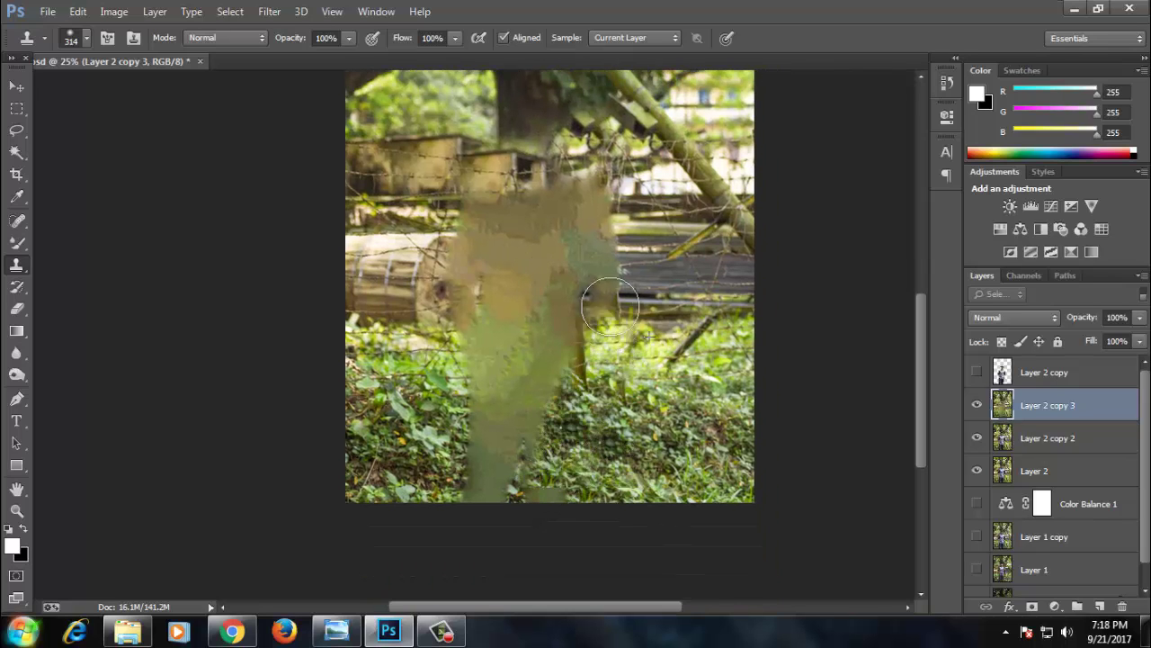
left_click(405, 209, "alt")
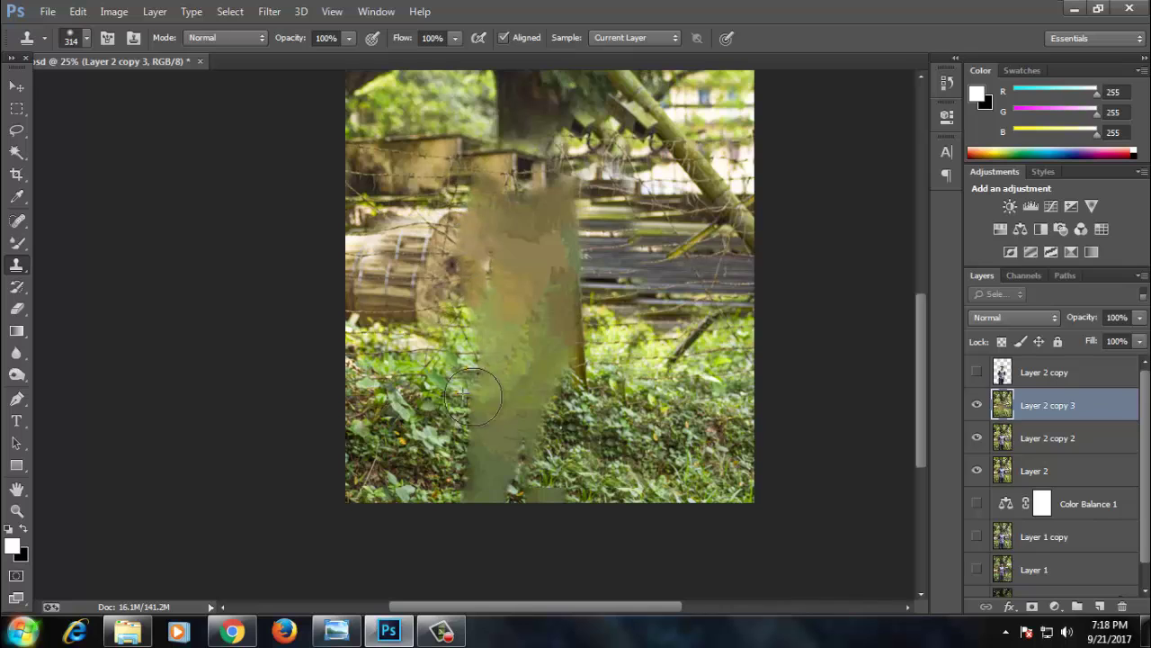
left_click_drag(455, 211, 472, 495)
key("ctrl+z")
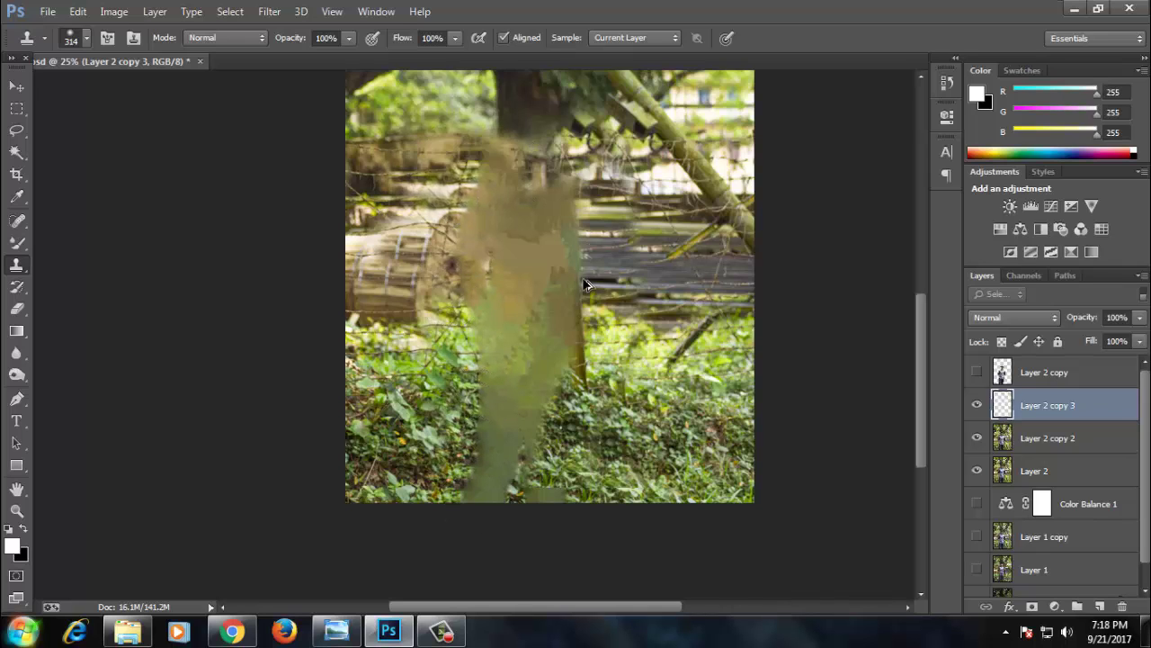
key("ctrl+z")
Show the cut-out man layer again, duplicate the cleaned background layer and save.
key("v")
left_click(977, 372)
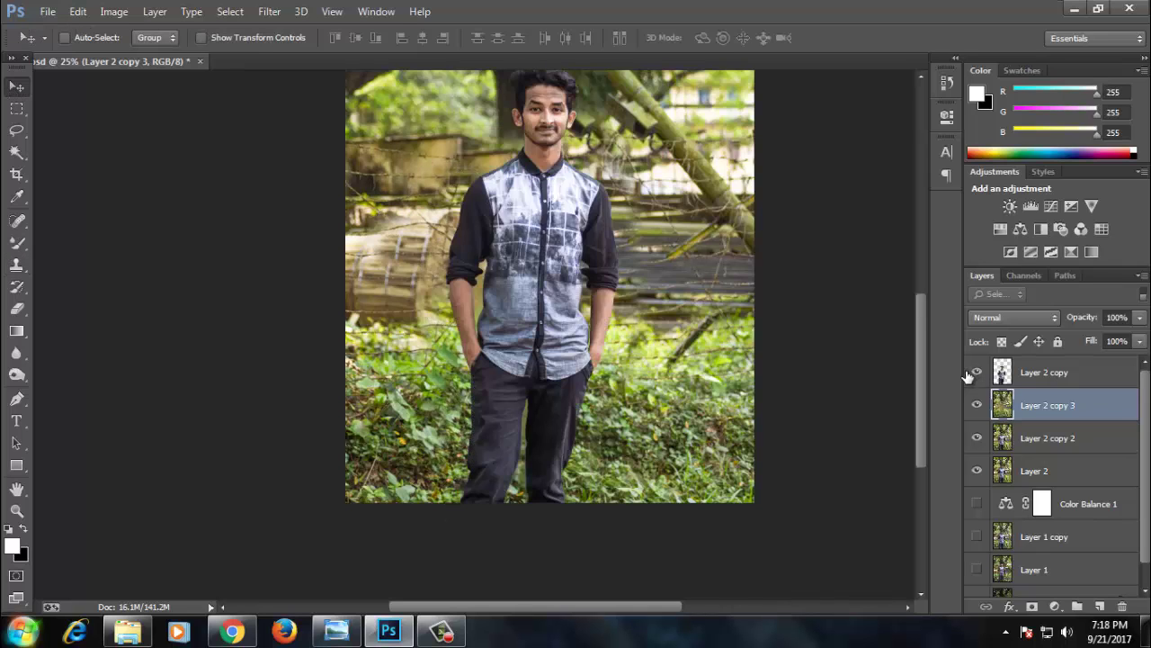
key("ctrl+s")
key("ctrl+minus")
key("ctrl+j")
key("ctrl+s")
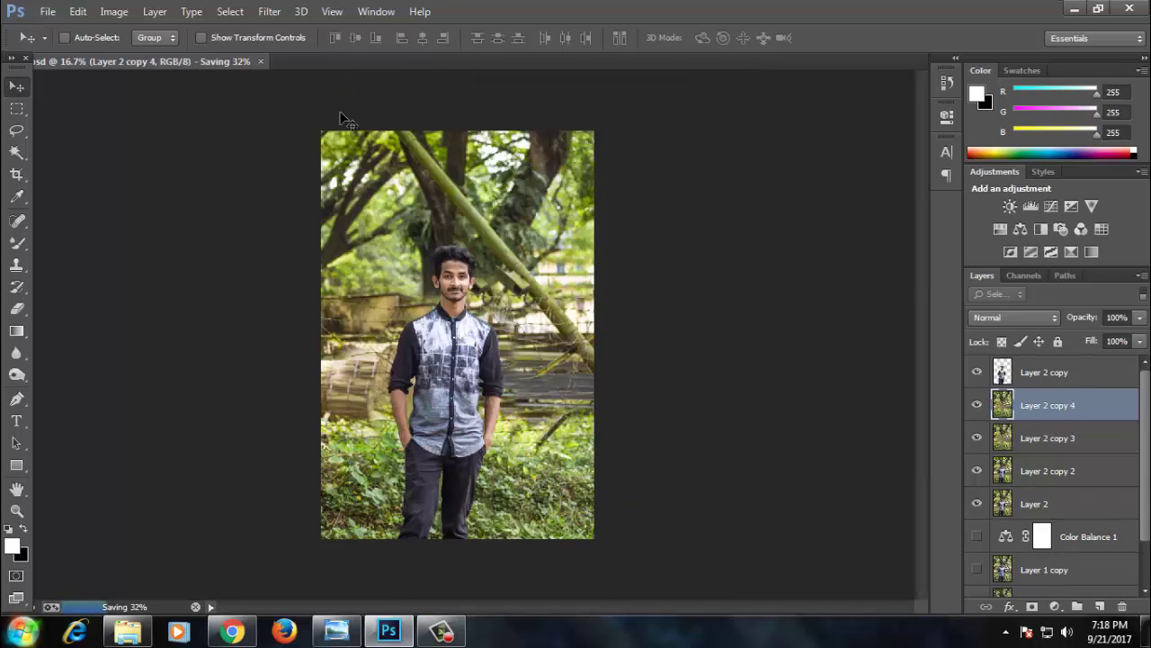
Apply a 29 px Tilt-Shift blur with the sharp focus band near the image bottom.
left_click(268, 11)
left_click(545, 229)
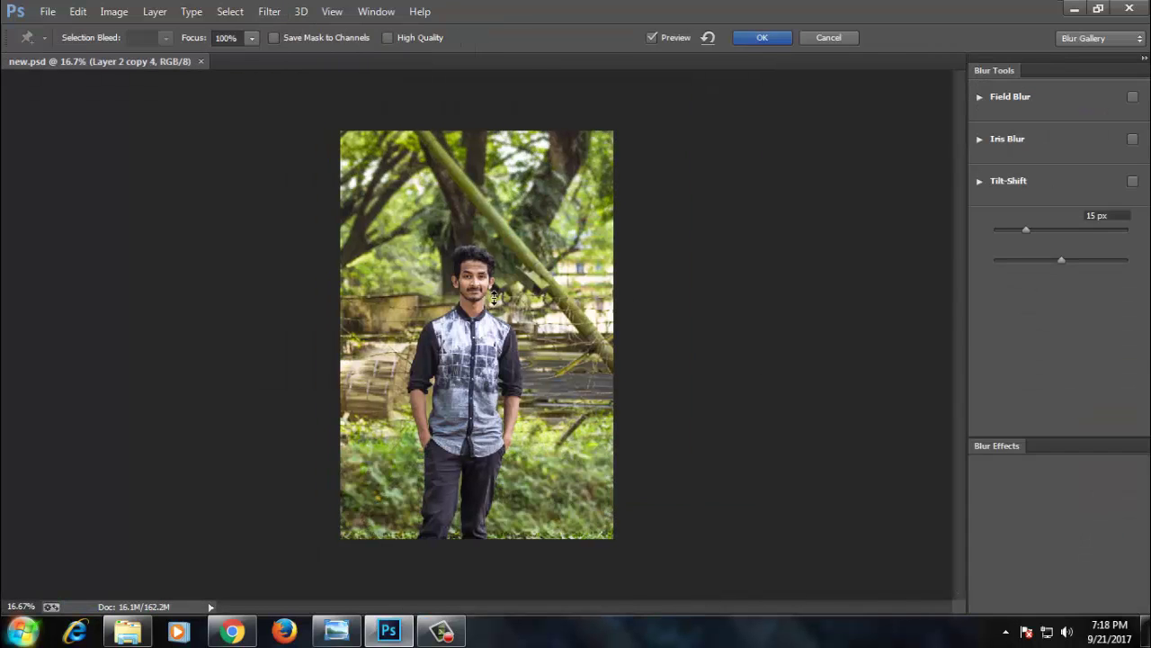
left_click_drag(477, 334, 479, 571)
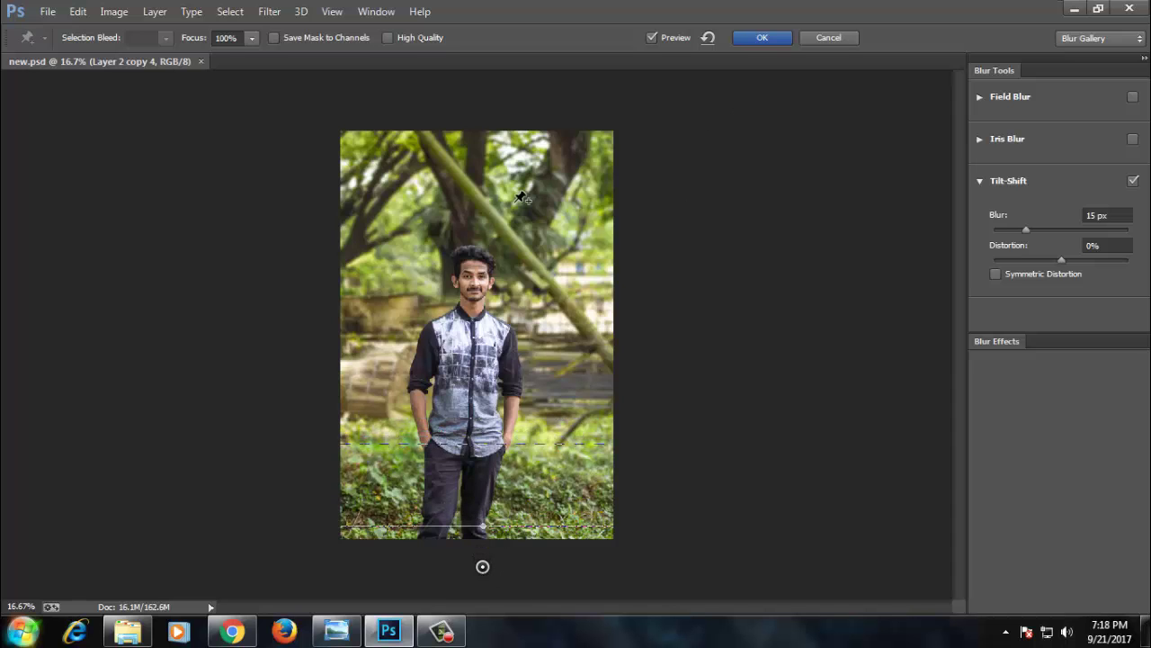
left_click(482, 220, "alt")
left_click_drag(478, 507, 472, 452)
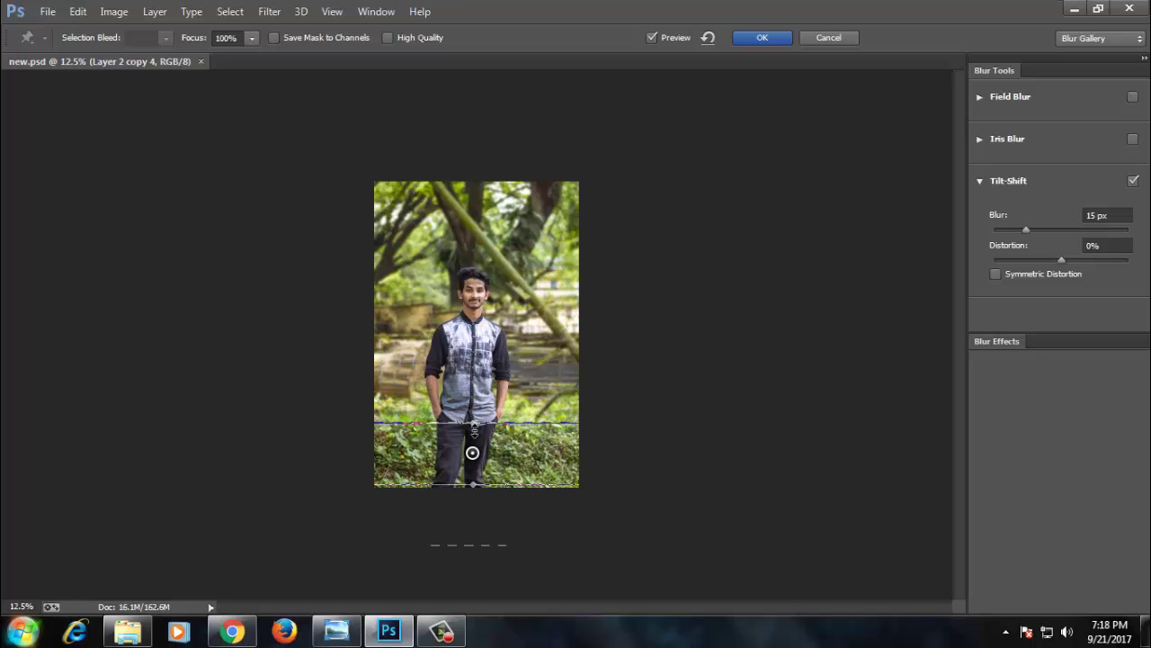
left_click_drag(480, 544, 484, 496)
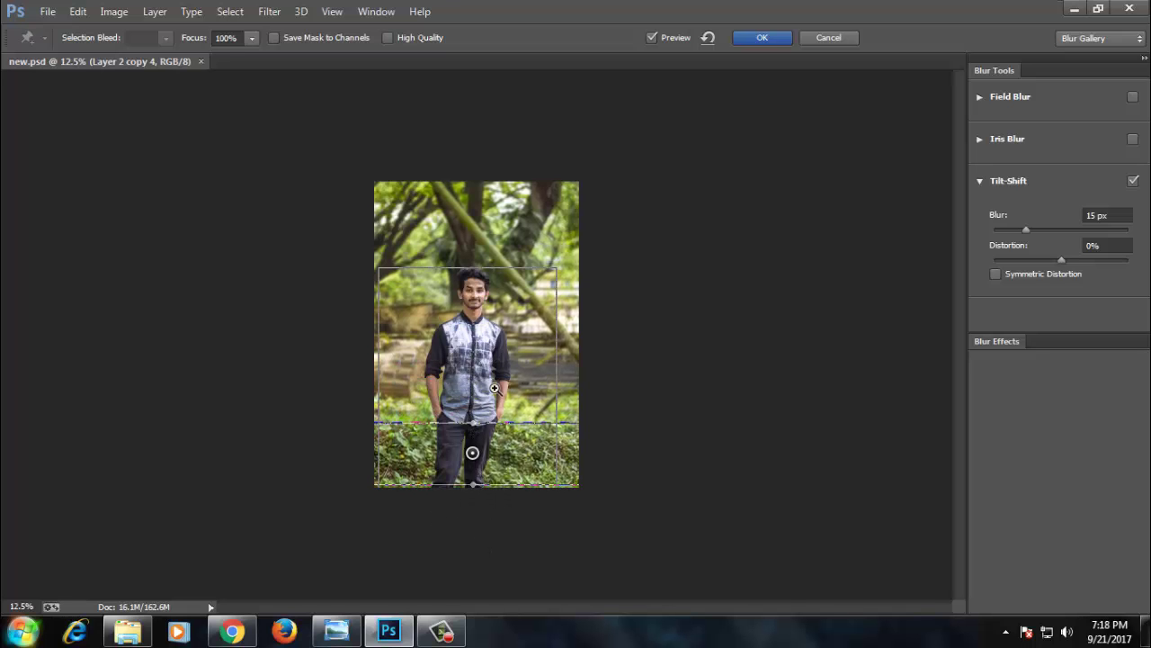
key("ctrl+plus")
key("ctrl+plus")
left_click_drag(455, 553, 460, 586)
key("ctrl+minus")
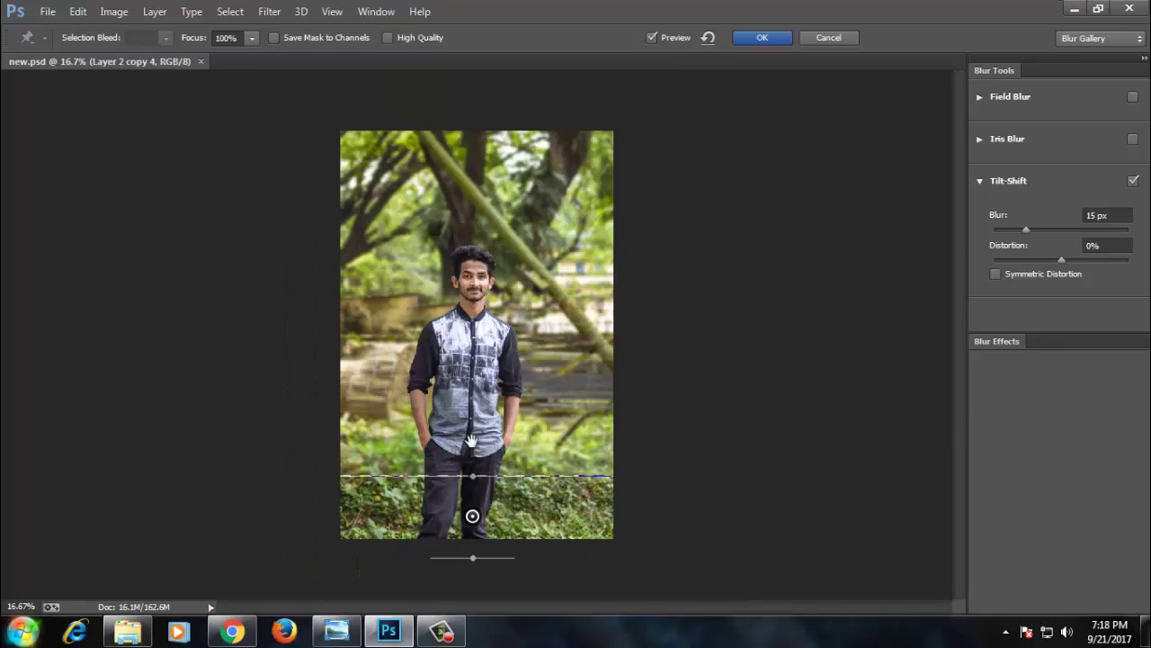
left_click_drag(1039, 231, 1043, 241)
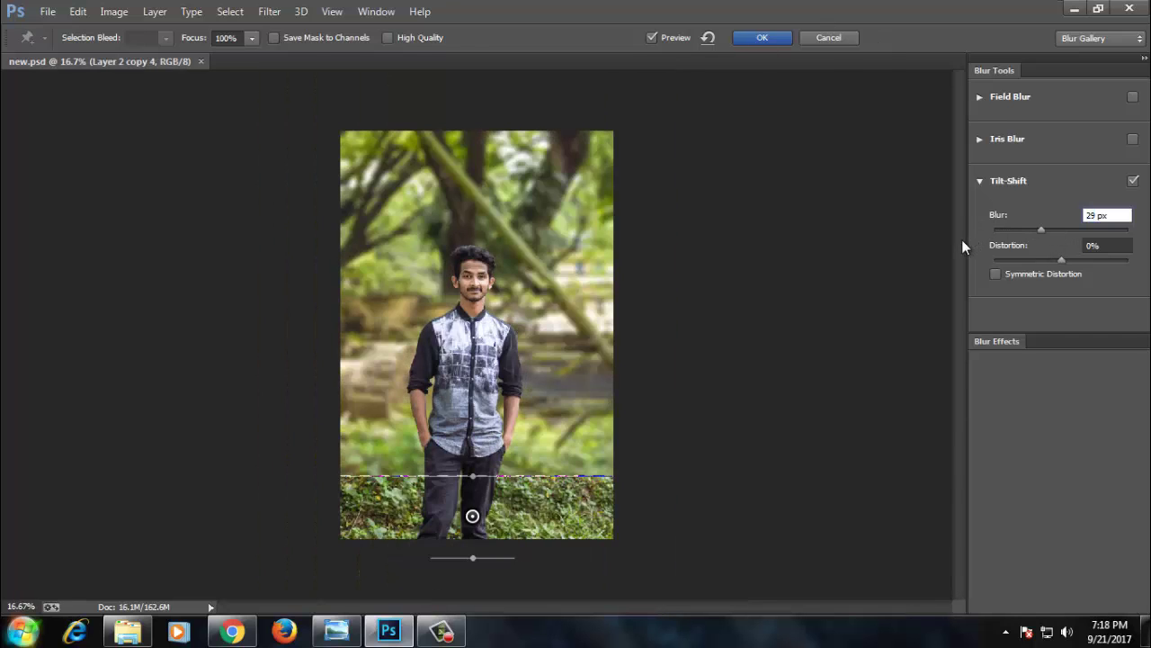
left_click(791, 50)
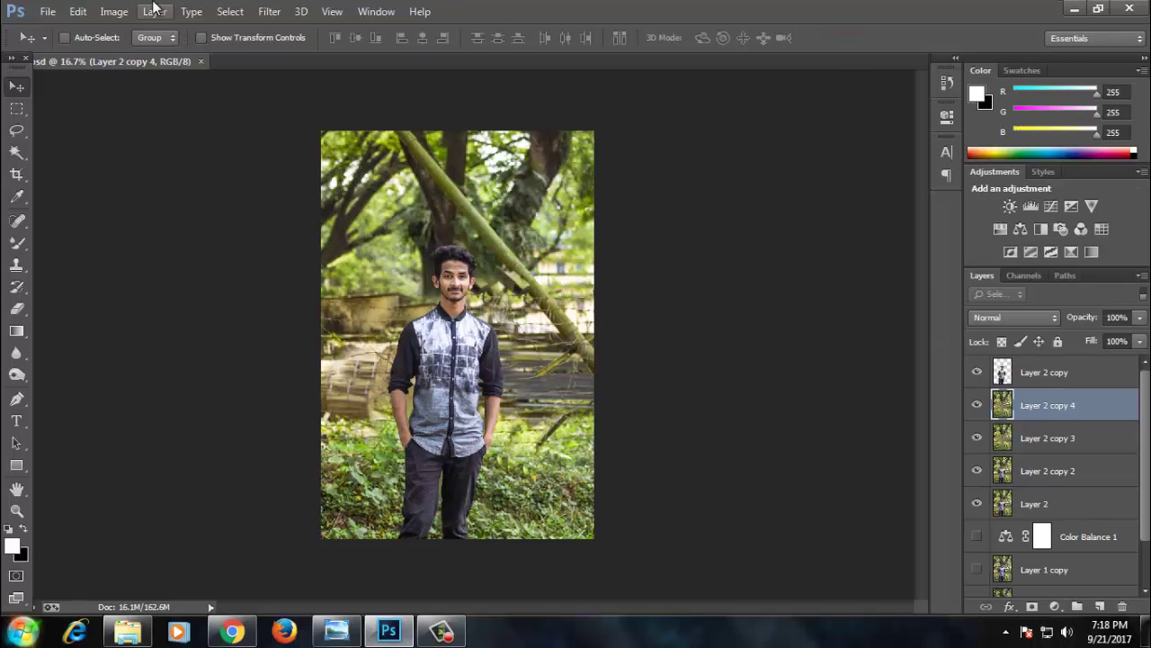
Reapply Tilt-Shift at 99 px with strong Light Bokeh highlights, keeping the bottom grass sharp.
left_click(269, 11)
left_click(535, 232)
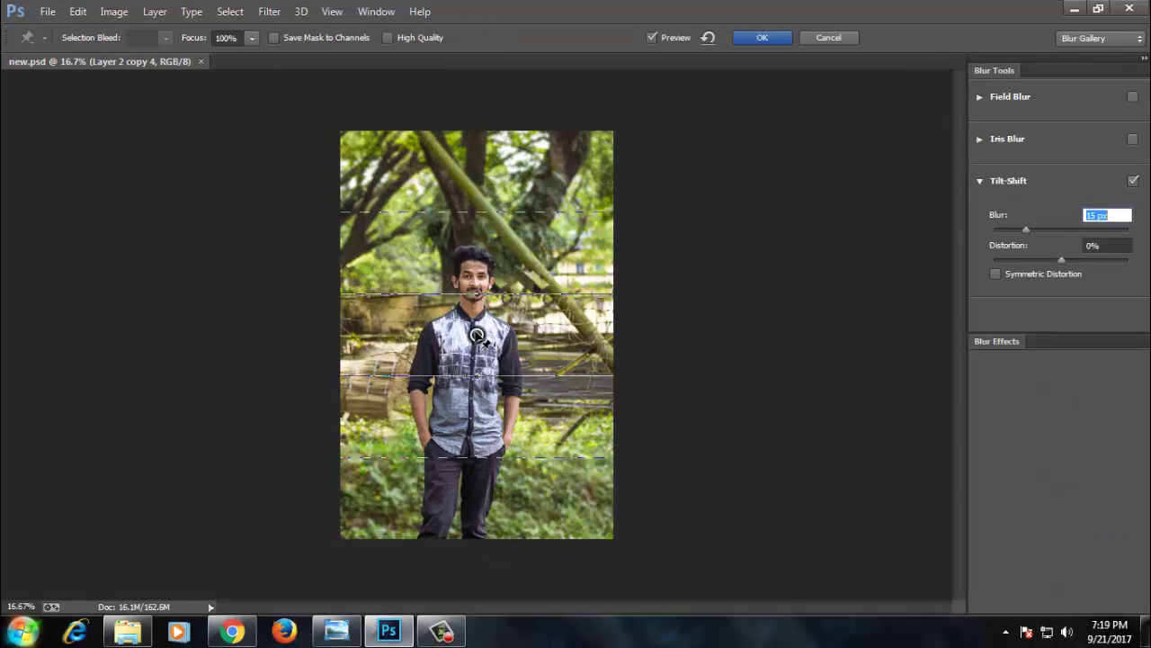
left_click_drag(477, 335, 489, 562)
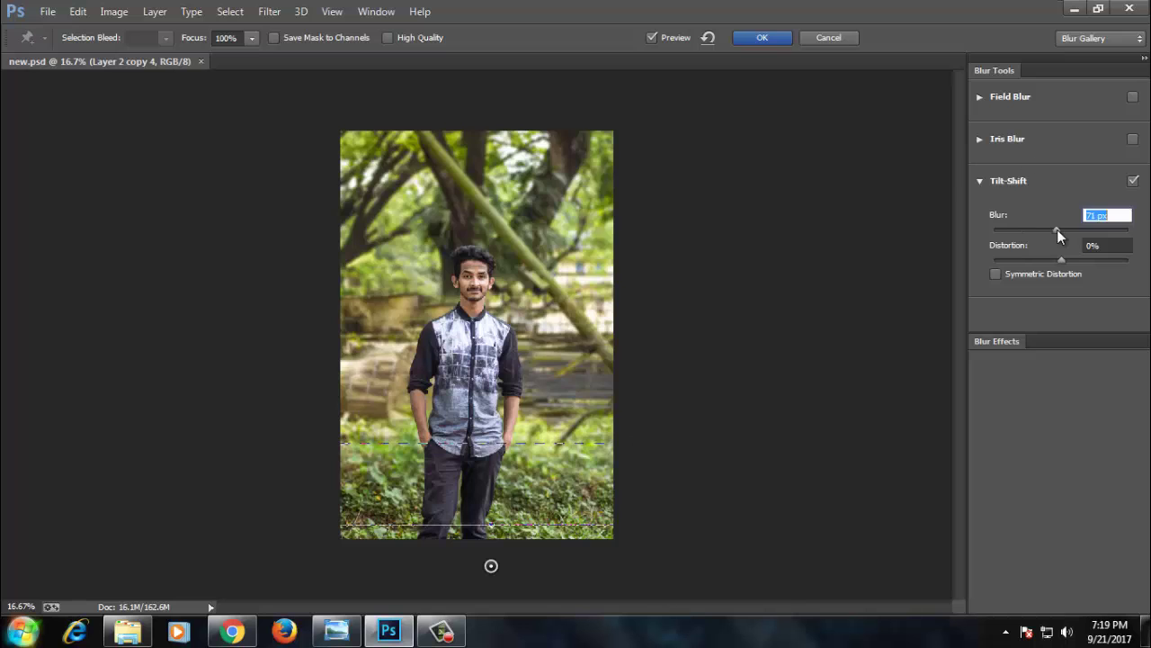
left_click_drag(493, 548, 508, 544)
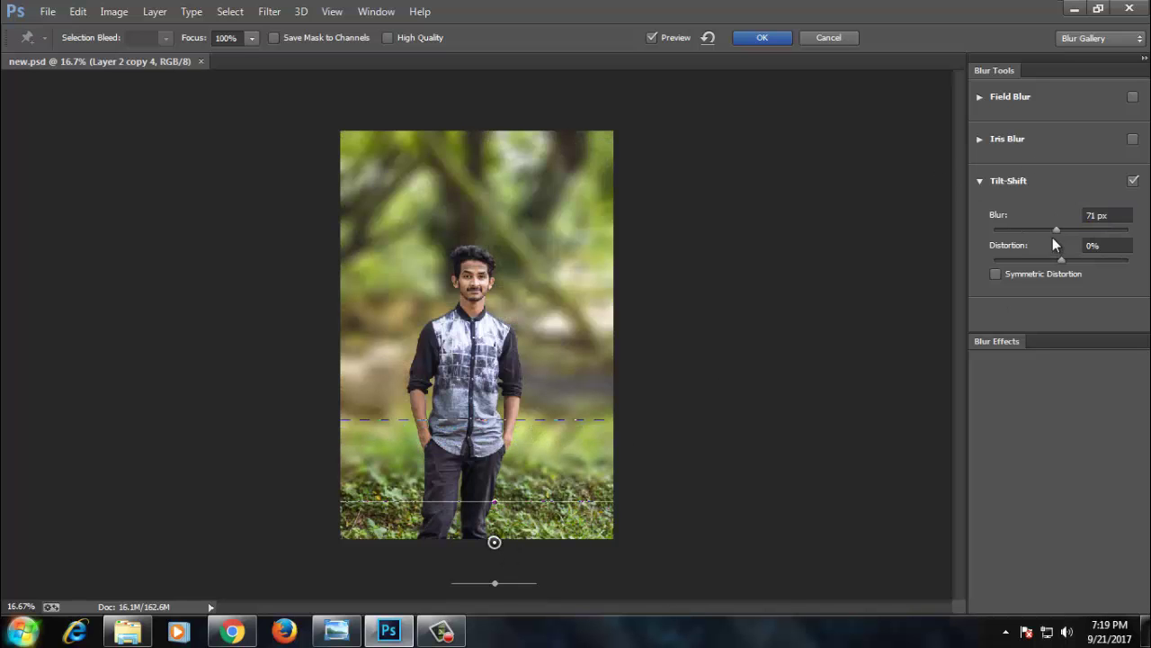
left_click_drag(1060, 229, 1063, 229)
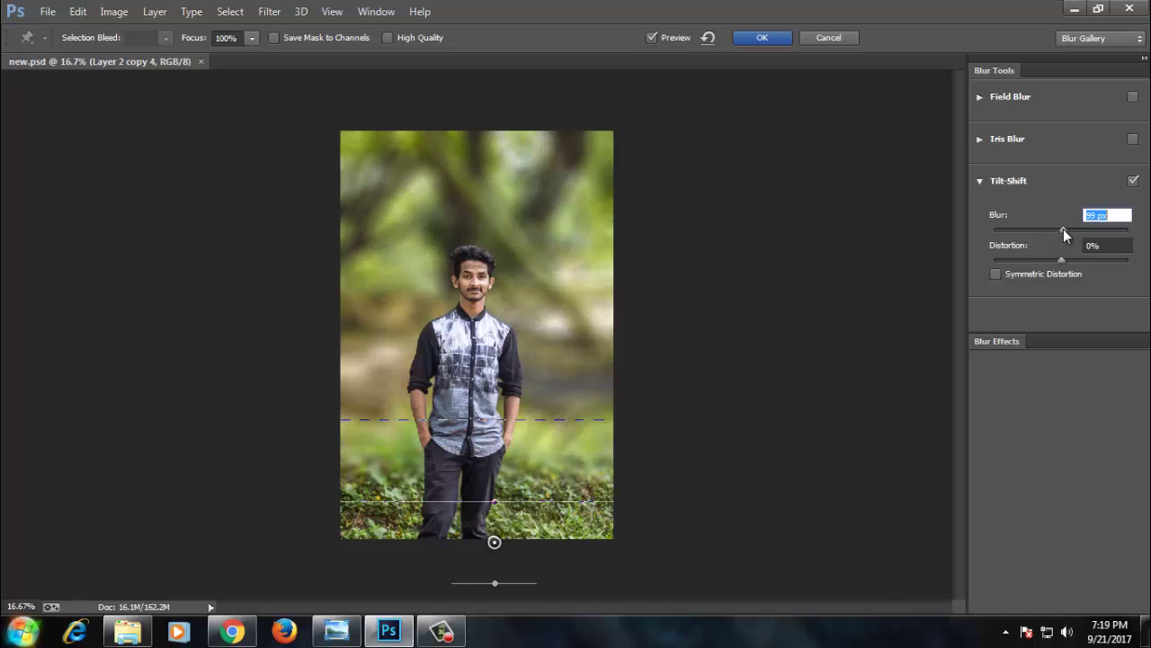
left_click(991, 340)
left_click_drag(1033, 399, 1046, 399)
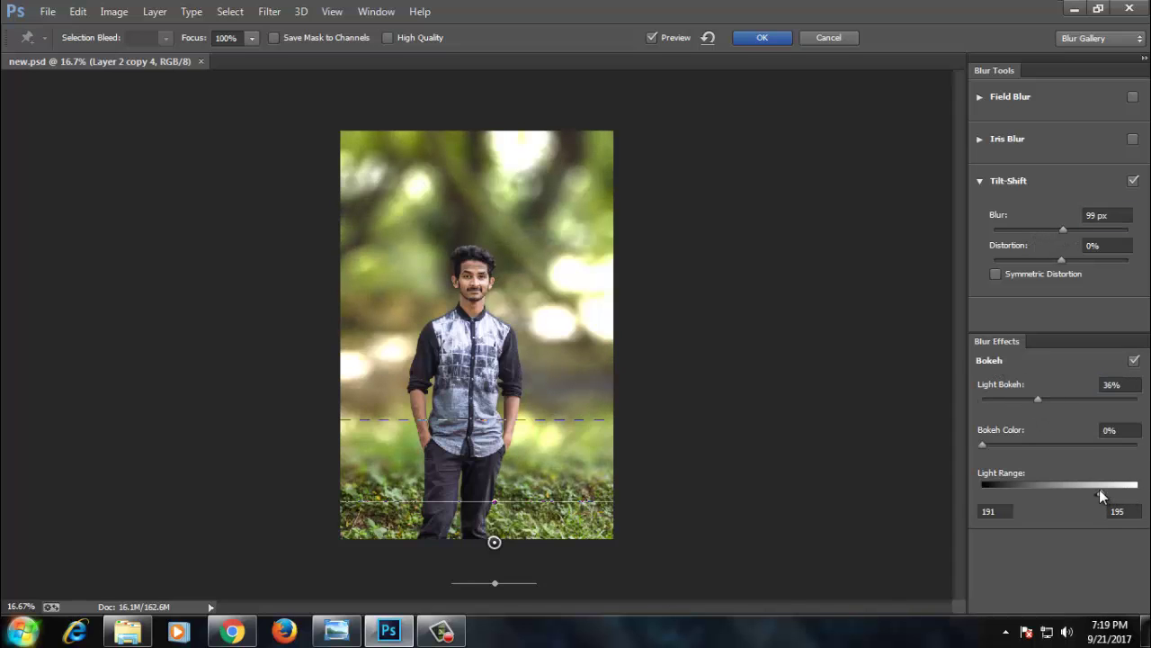
left_click_drag(1099, 490, 1096, 491)
left_click_drag(1038, 399, 1056, 400)
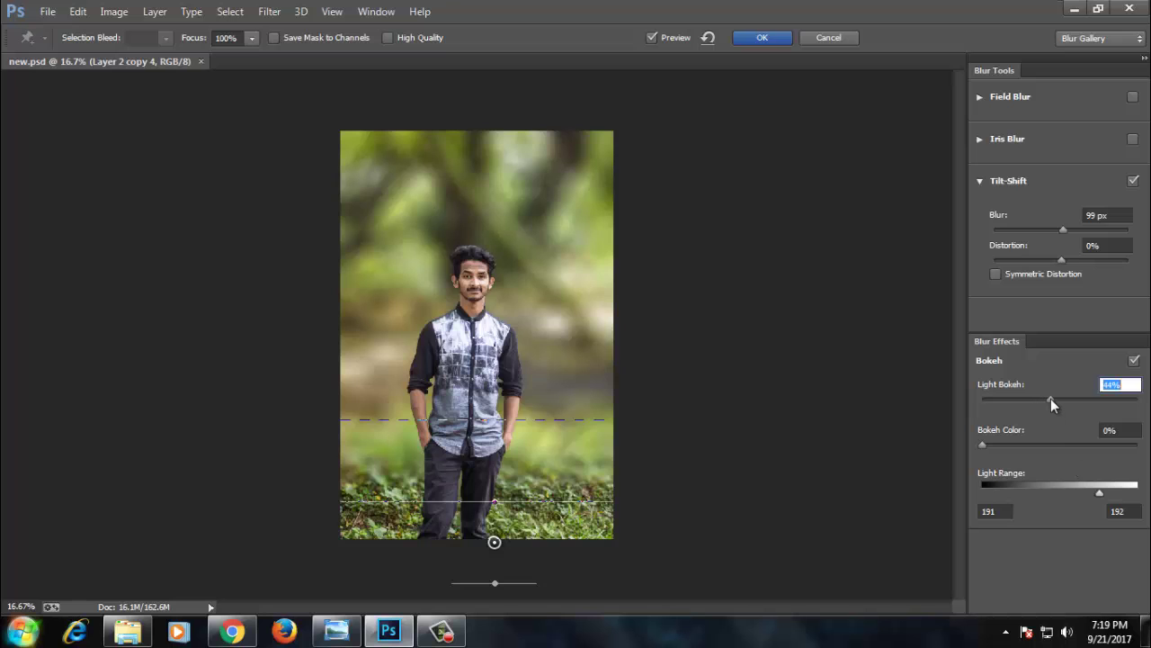
key("Return")
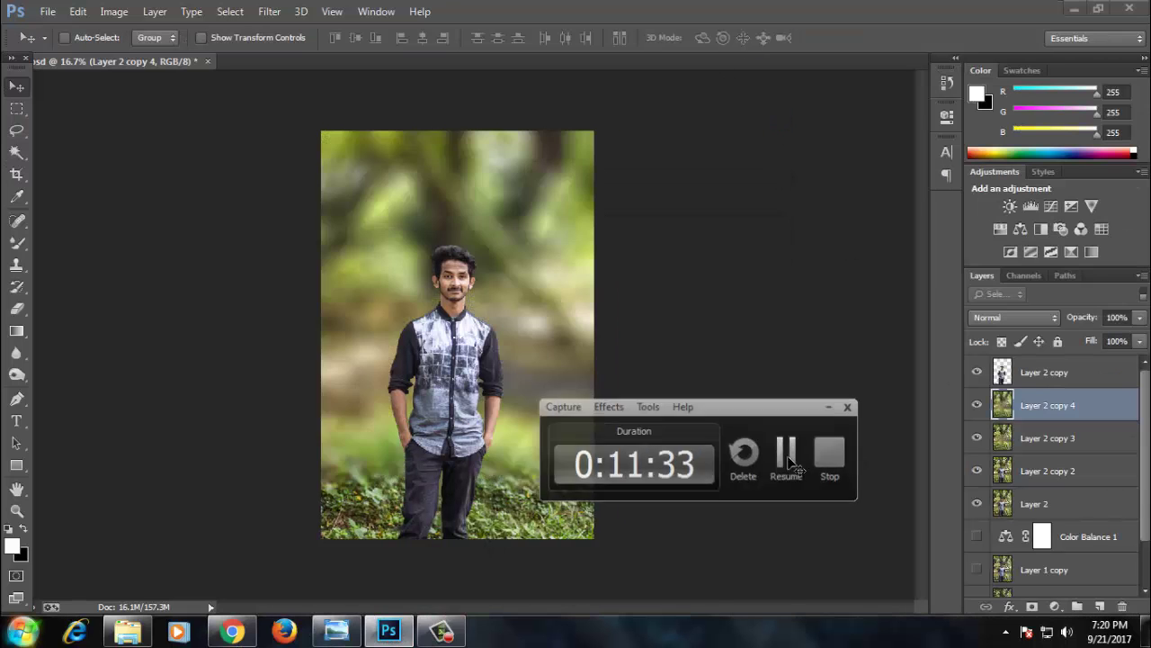
Duplicate the blurred background and stretch the copy taller at the bottom.
key("ctrl+minus")
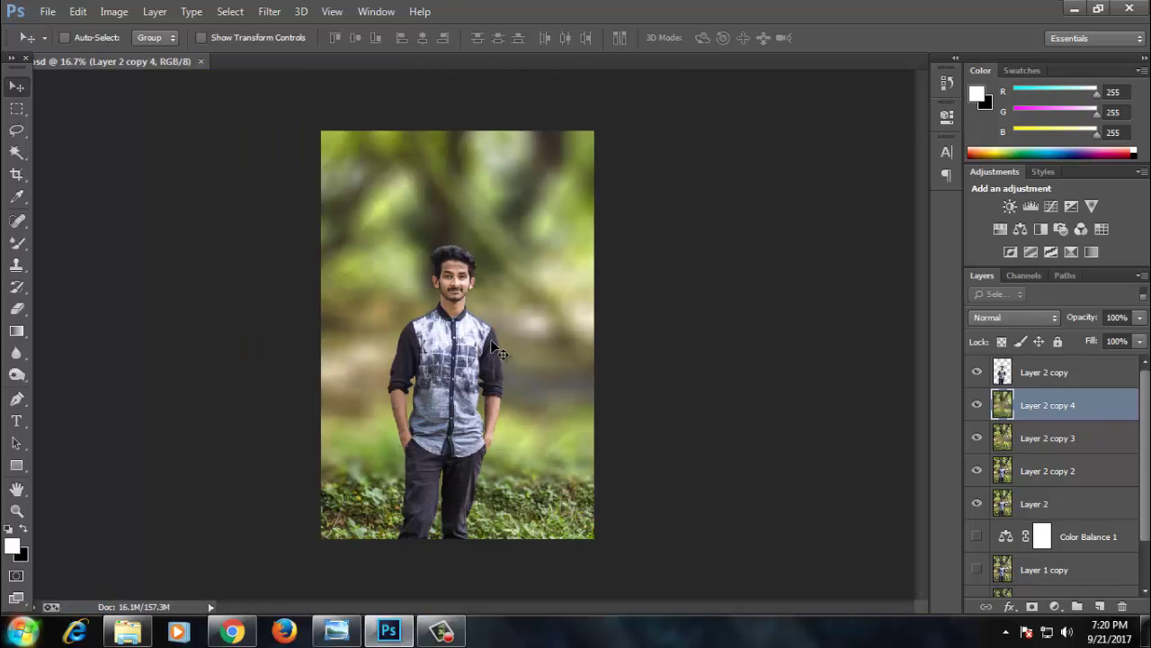
key("ctrl+j")
key("ctrl+t")
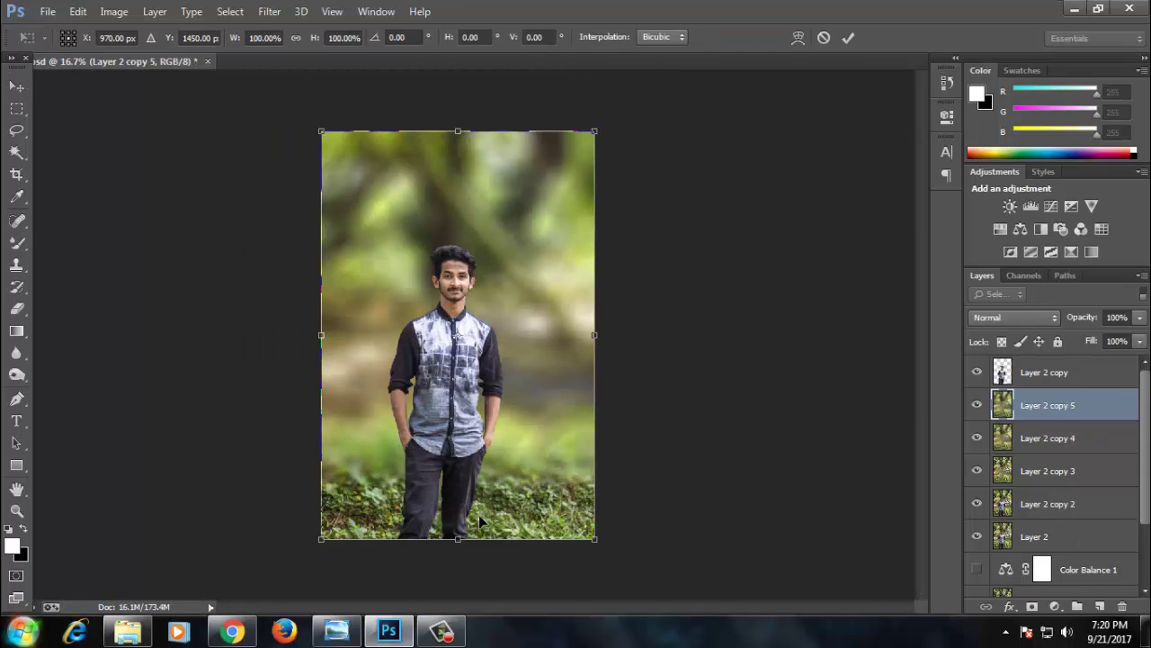
left_click_drag(457, 537, 458, 587)
key("Return")
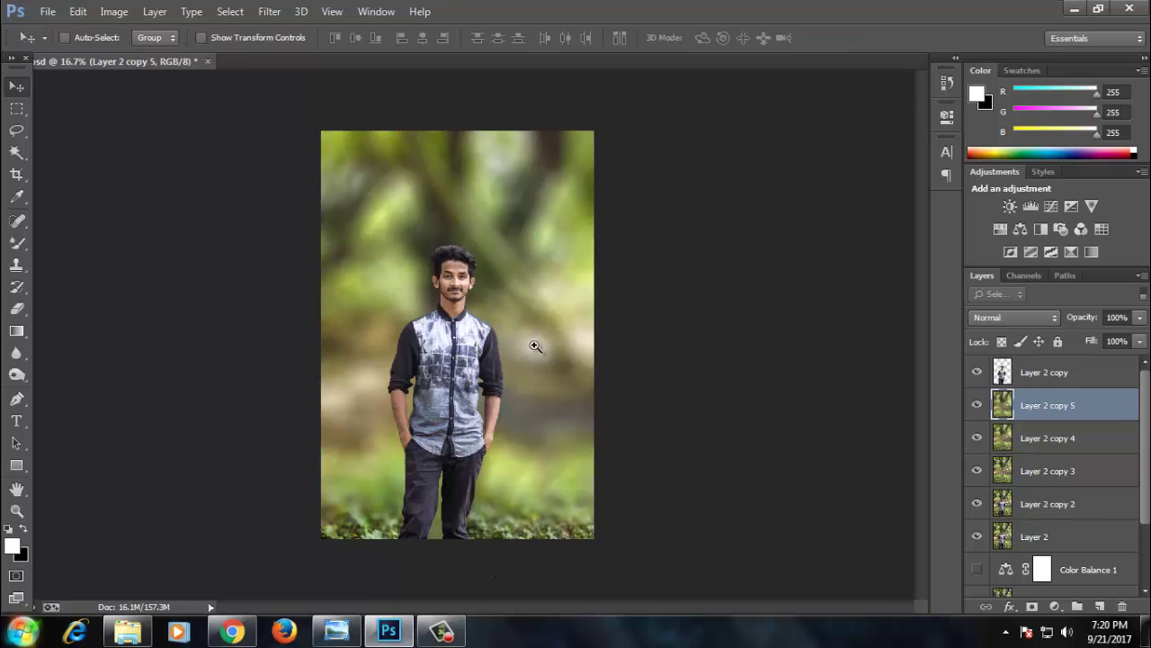
Add a mask and paint out the green between the man's legs with a 400 px brush.
key("ctrl+plus")
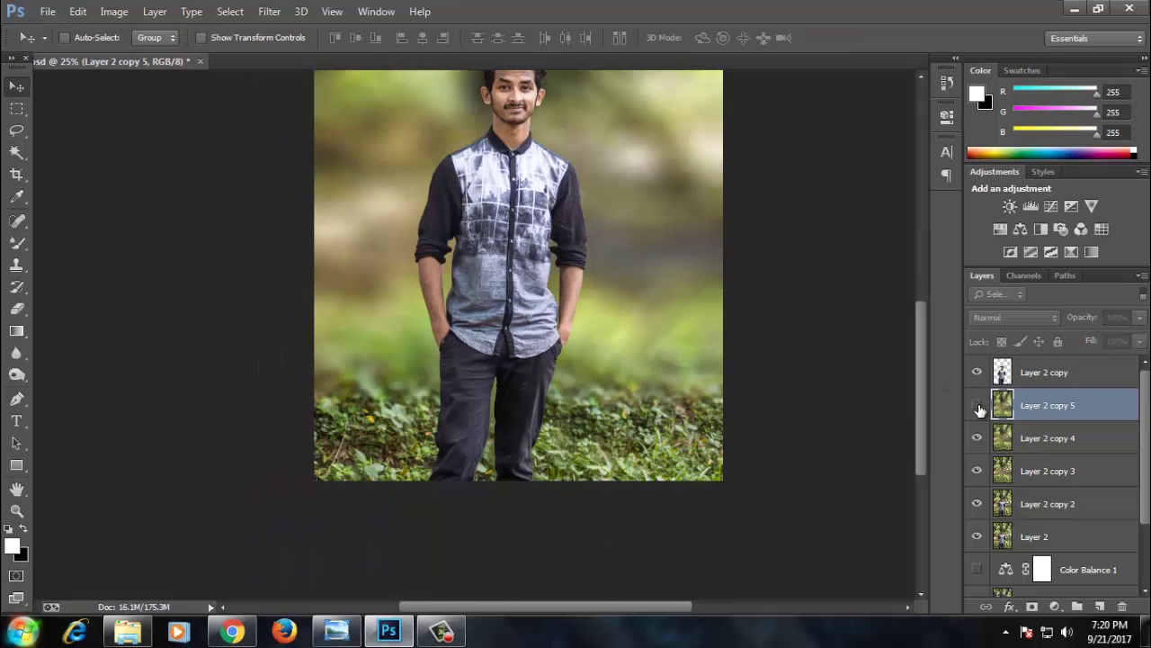
left_click(1033, 608)
key("b")
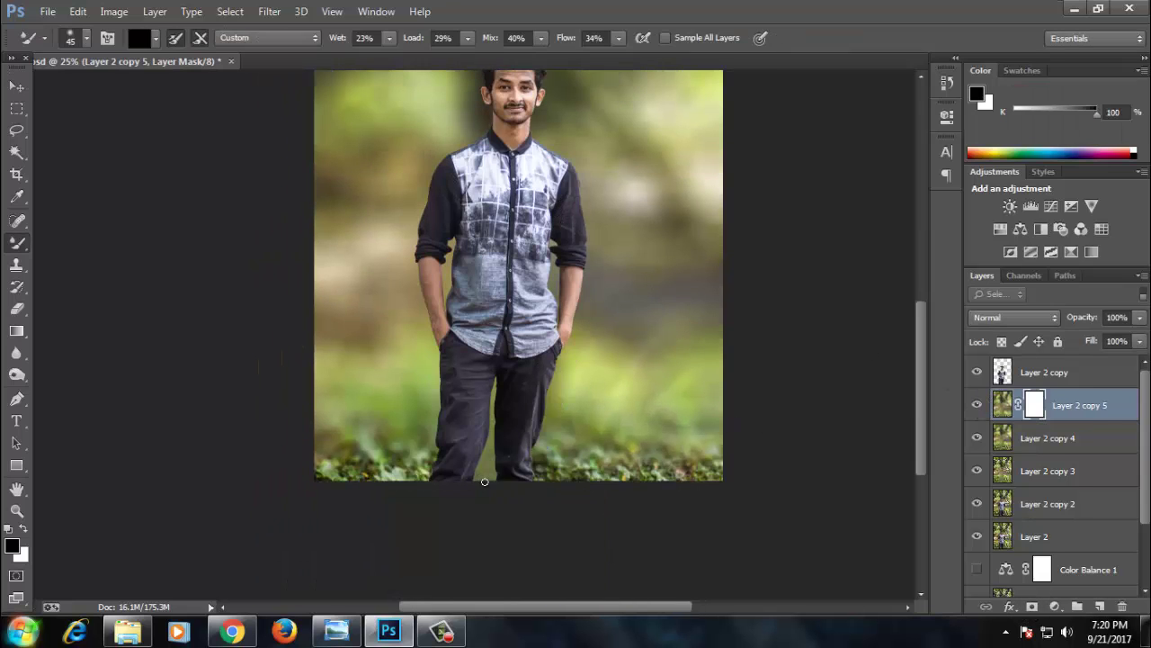
left_click(1002, 372, "ctrl")
key("bracketright")
key("bracketright")
key("bracketright")
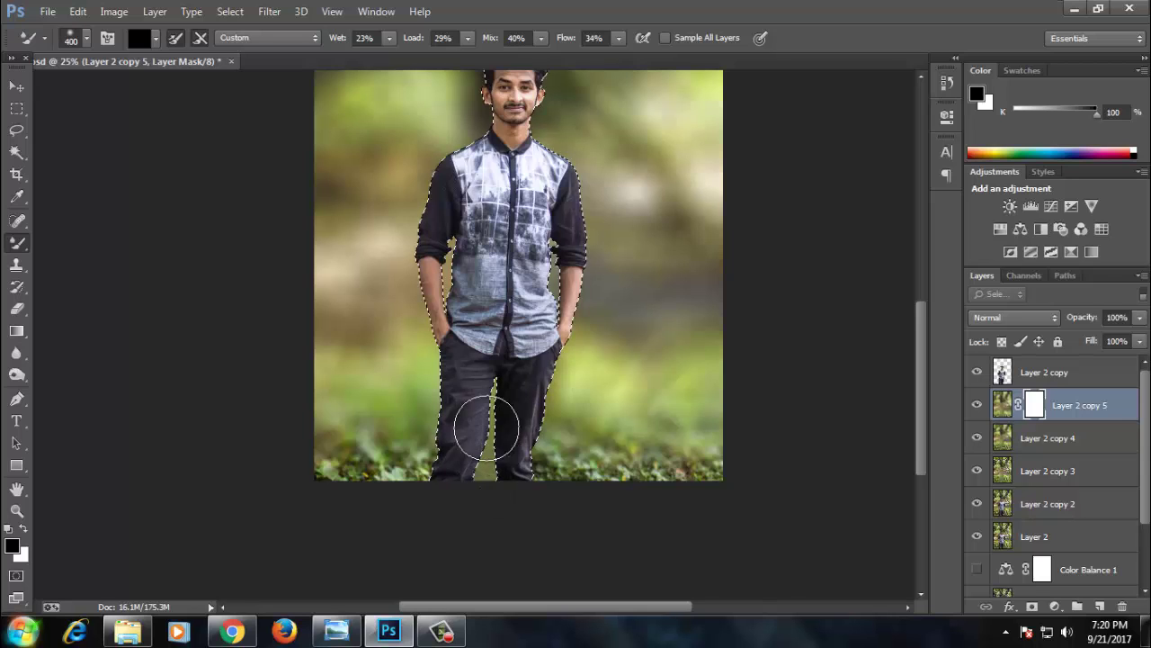
left_click_drag(479, 487, 483, 495)
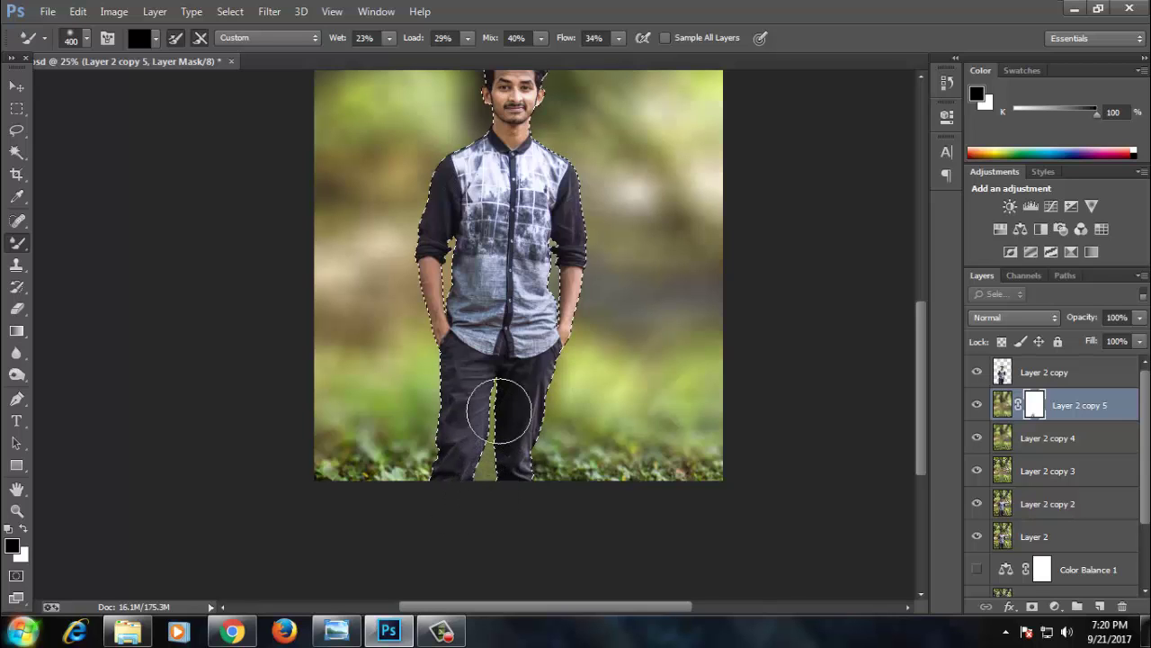
right_click(16, 242)
left_click(81, 242)
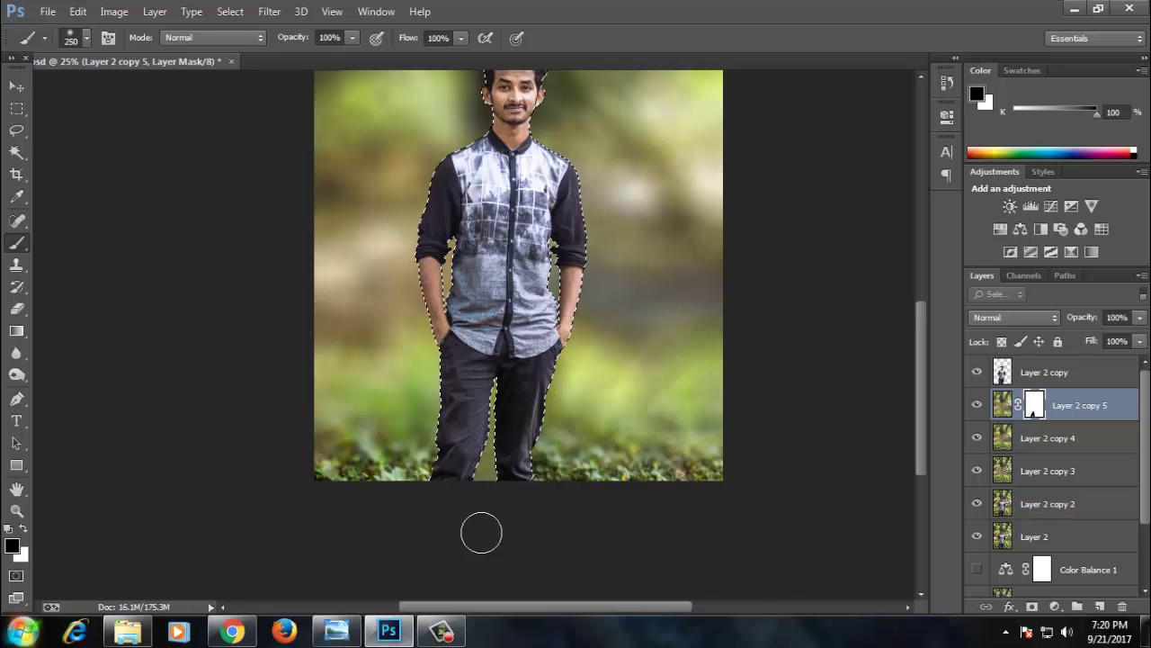
Clear the selection and nudge the background copy slightly downward.
key("ctrl+d")
key("v")
key("ctrl+minus")
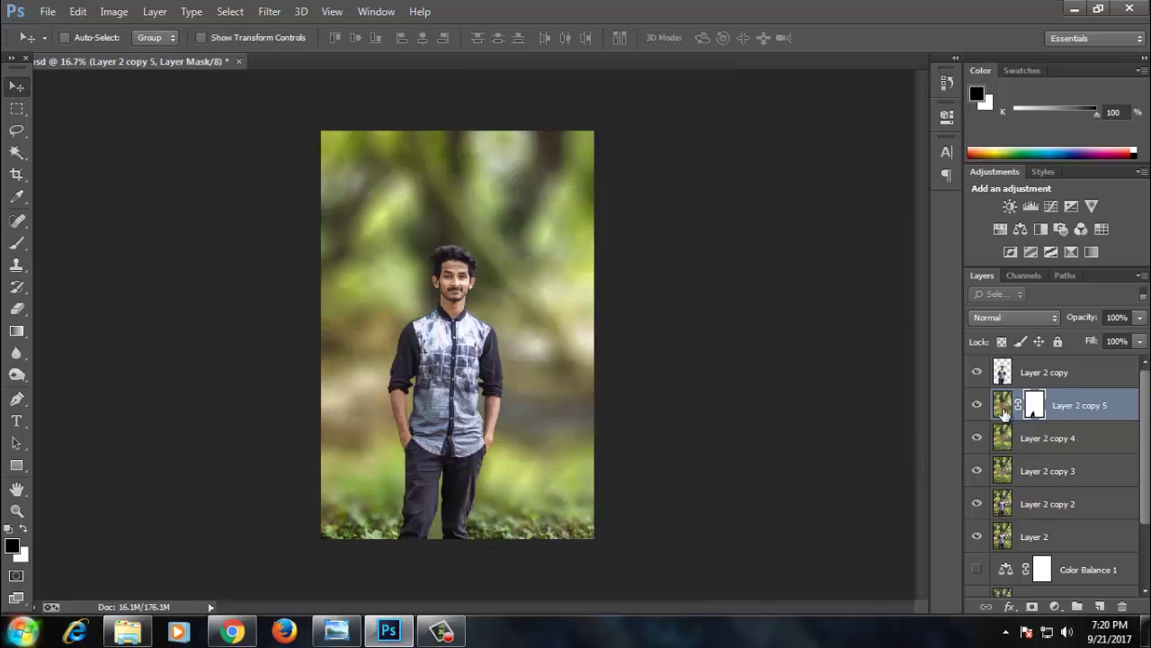
left_click_drag(549, 382, 547, 414)
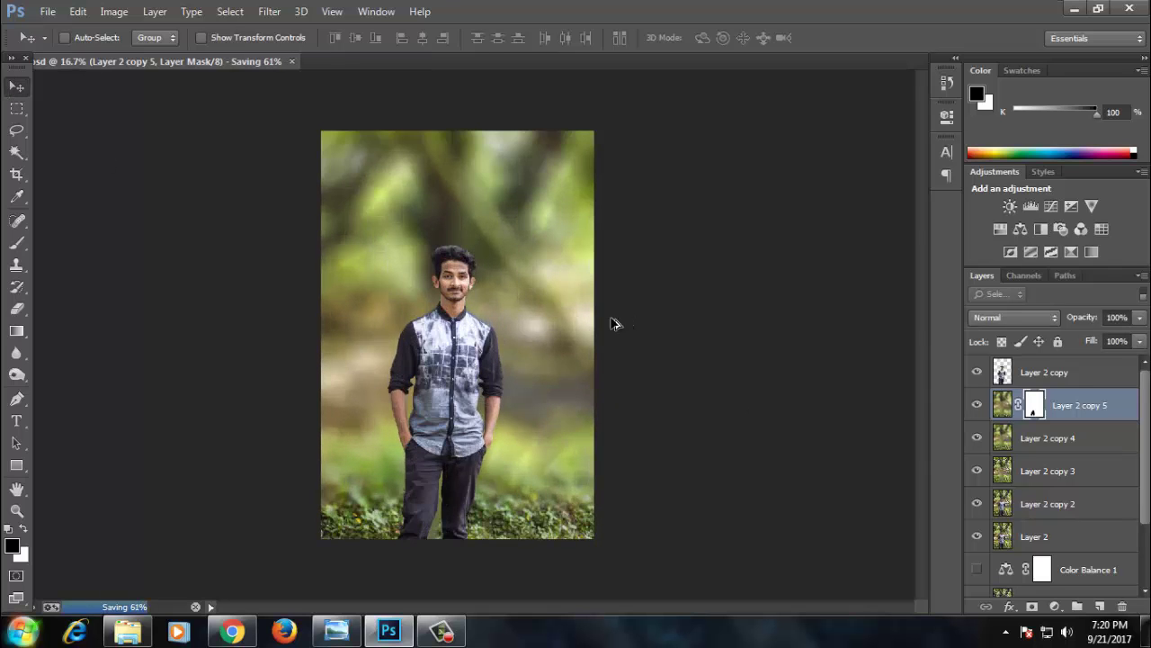
Stamp the visible background into Layer 3 and add contrast in Camera Raw, blacks -6.
left_click(977, 372)
key("ctrl+shift+alt+e")
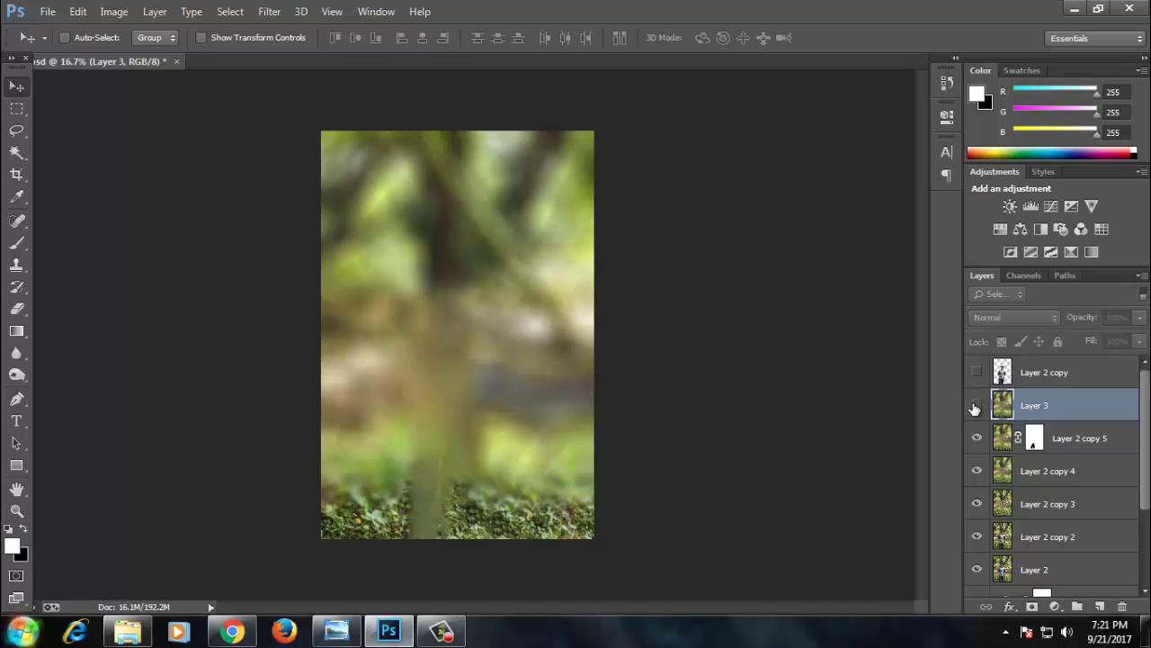
left_click(977, 372)
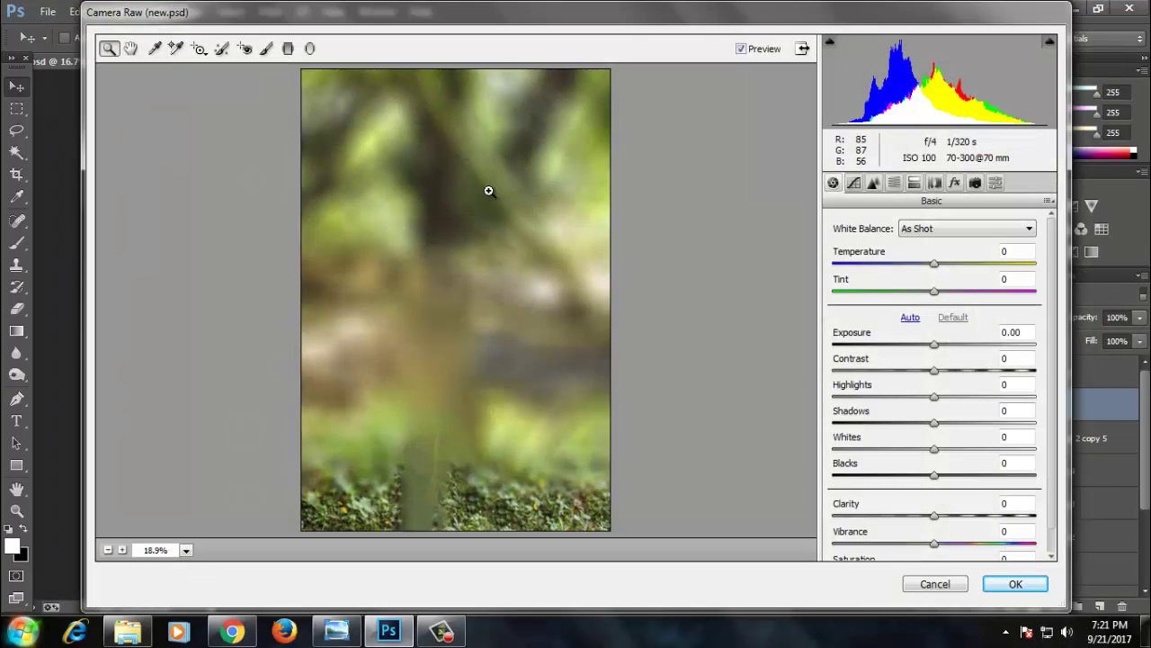
mouse_move(934, 369)
left_mouse_down()
mouse_move(977, 373)
mouse_move(949, 370)
mouse_move(891, 396)
mouse_move(917, 421)
left_mouse_up()
left_click_drag(935, 475, 928, 474)
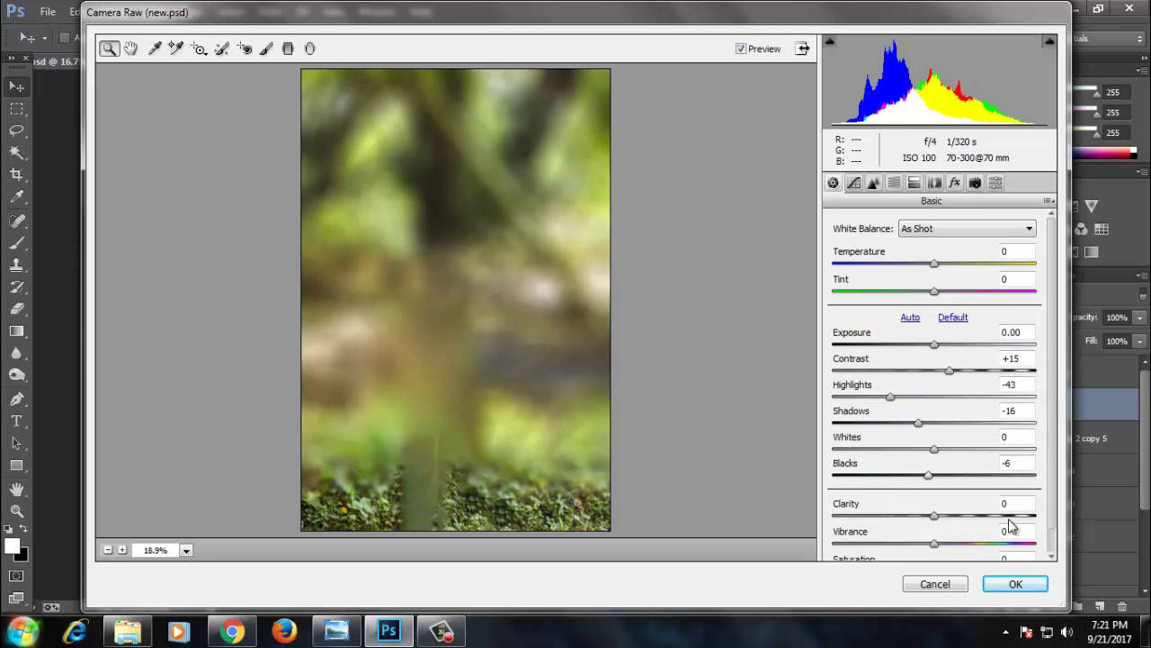
Mute the greens in HSL: luminance -34, saturation -42, hue +4; reset Oranges hue.
left_click(874, 182)
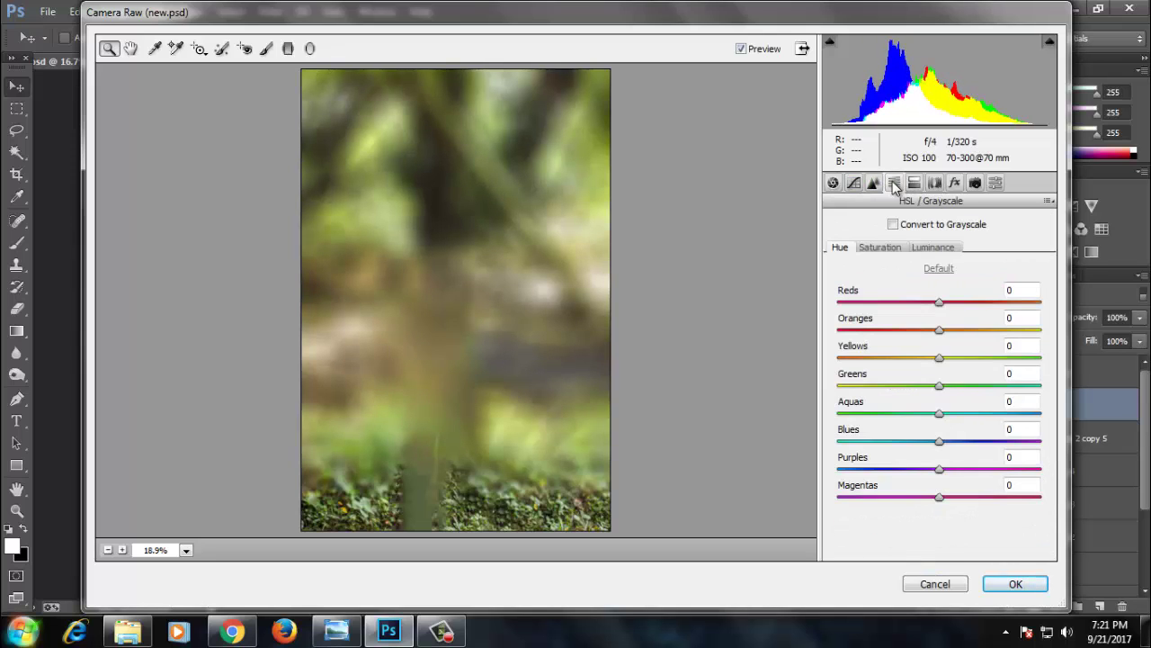
left_click(933, 247)
mouse_move(938, 386)
left_mouse_down()
mouse_move(897, 386)
mouse_move(944, 386)
mouse_move(931, 414)
left_mouse_up()
left_click(879, 248)
left_click(839, 247)
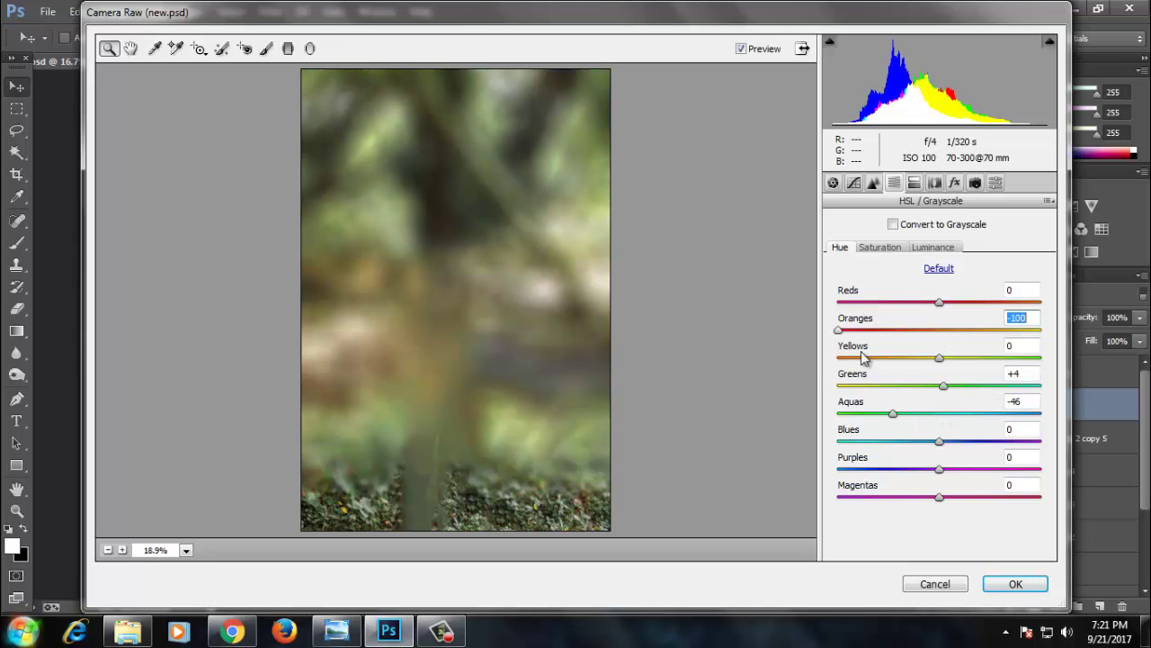
double_click(988, 329)
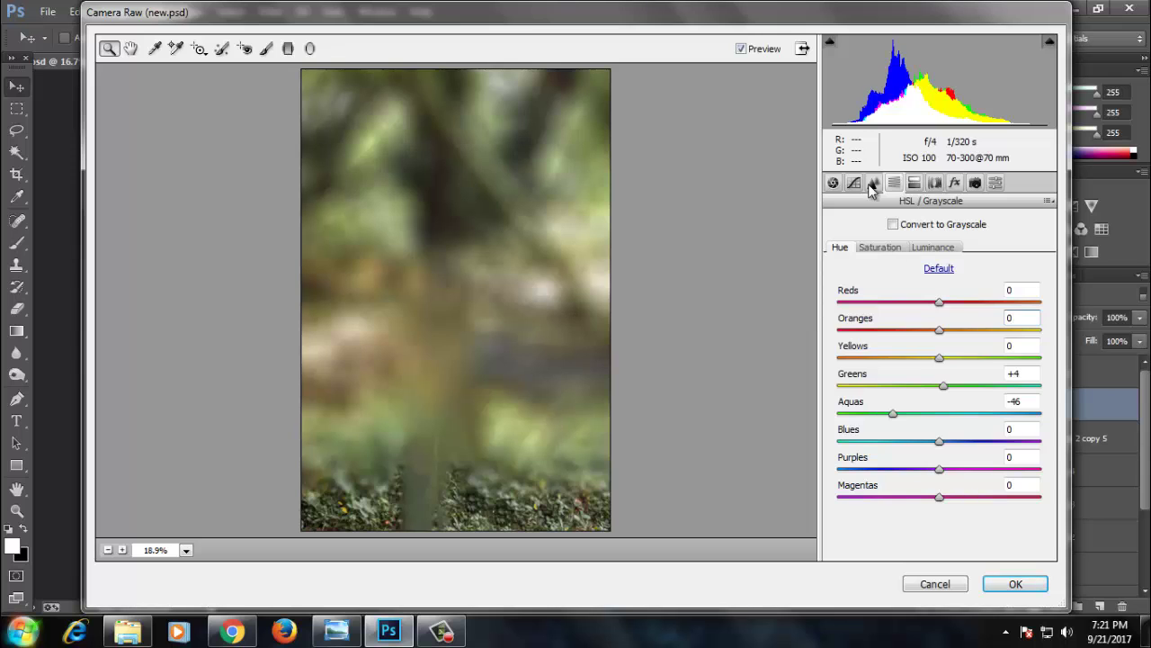
Add a -8 dark vignette and apply the Camera Raw grade.
left_click(854, 182)
left_click(955, 183)
left_click_drag(939, 399, 931, 400)
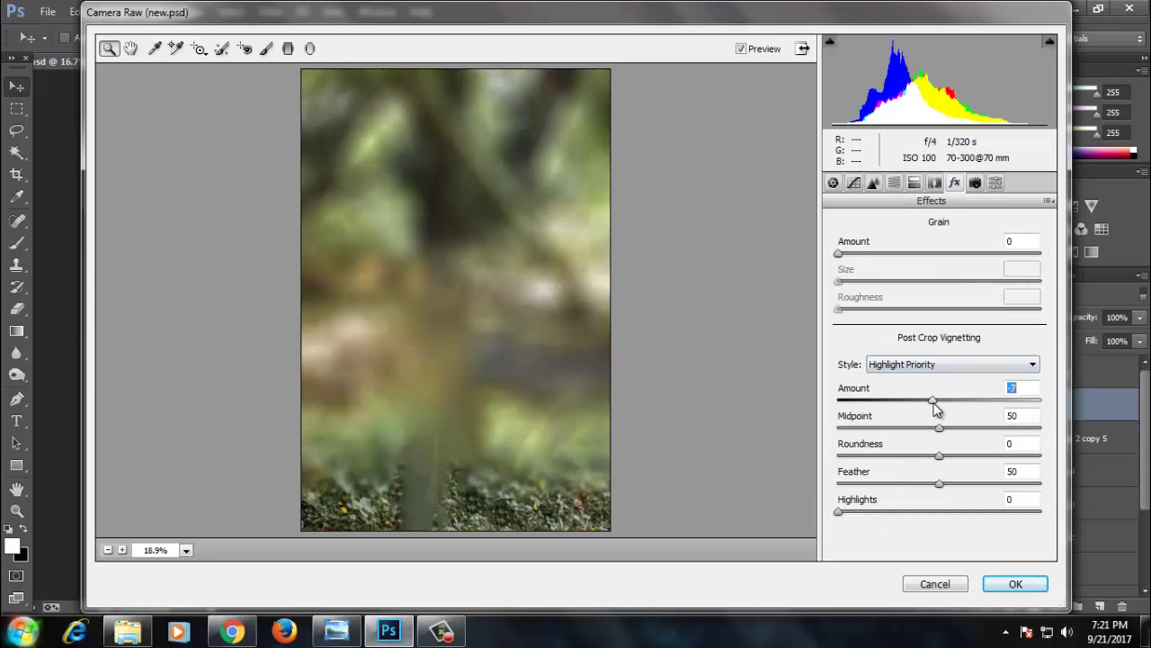
left_click(998, 585)
Duplicate the man's layer (Layer 2 copy) and save the document.
left_click(531, 243)
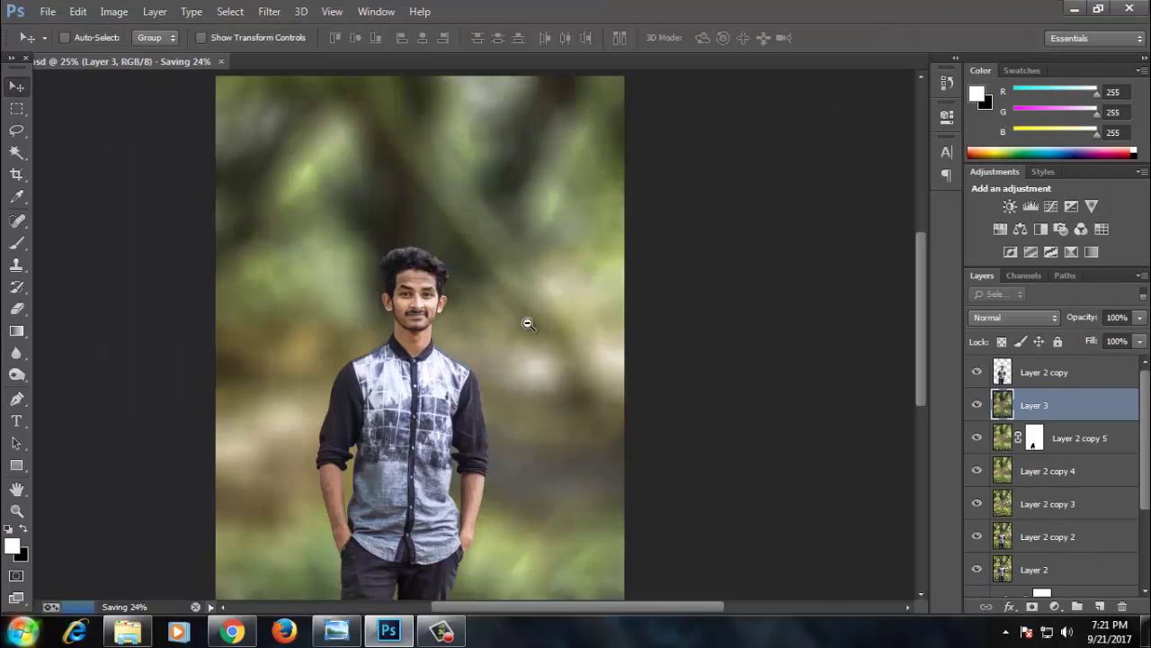
key("ctrl+minus")
key("ctrl+plus")
left_click(1044, 385)
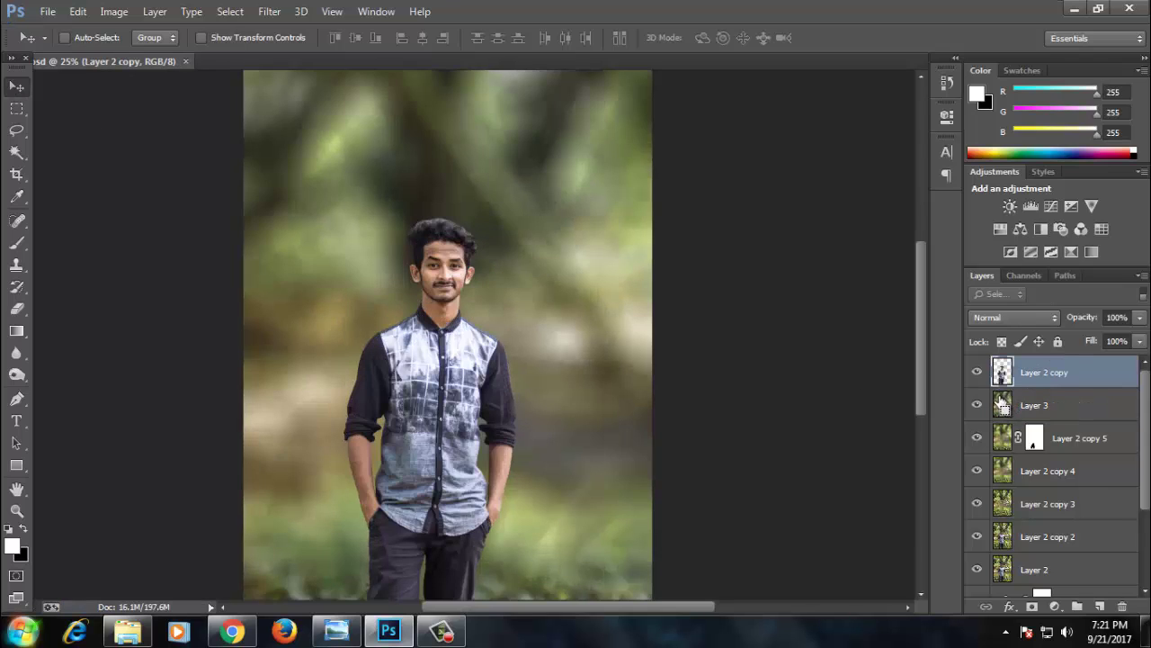
key("ctrl+j")
left_click(16, 353)
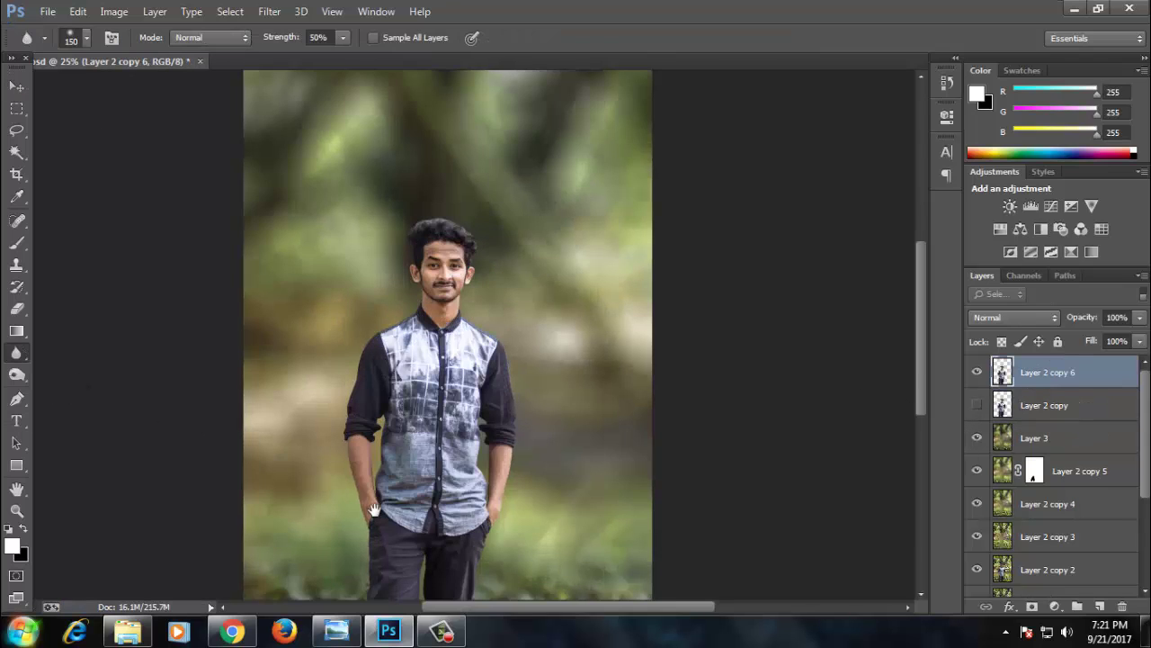
scroll(374, 486, "down", 3)
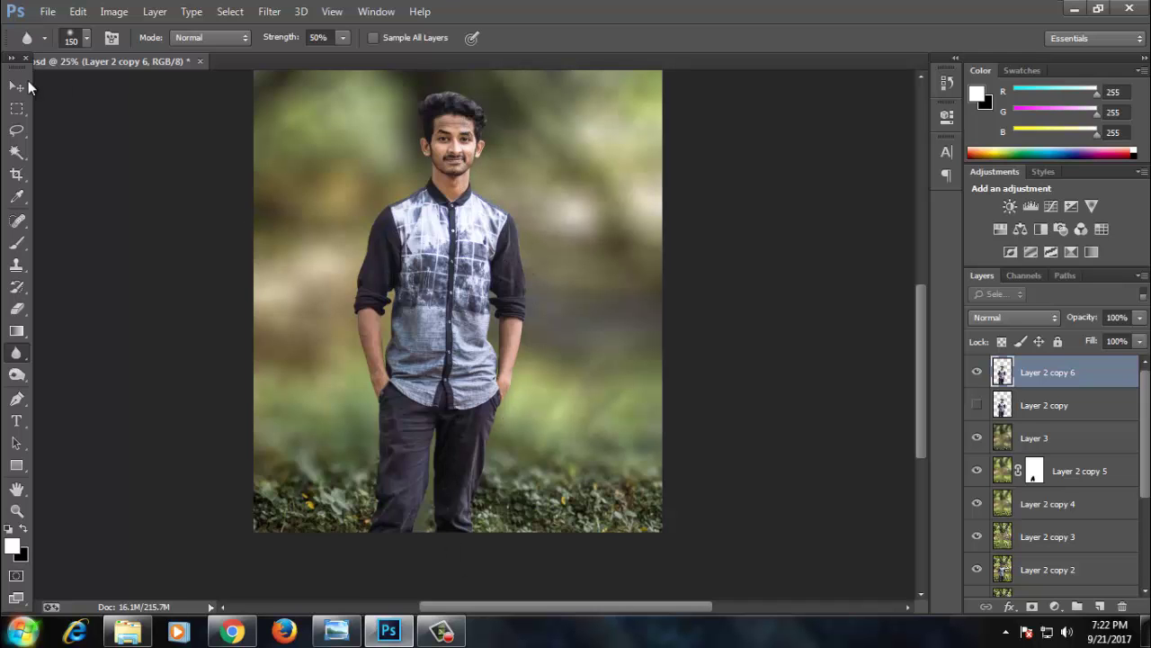
left_click(20, 87)
scroll(534, 290, "up", 5)
key("ctrl+minus")
key("ctrl+s")
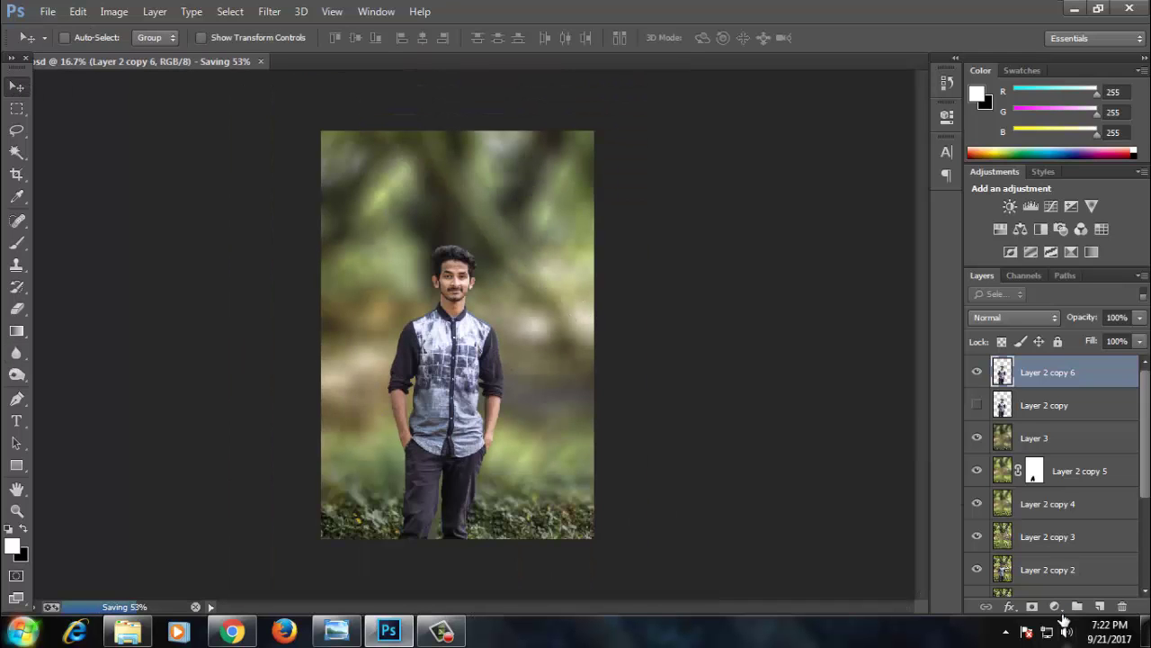
Add a FoggyNight.3DL Color Lookup layer and move it beneath the man's layers.
left_click(1055, 607)
left_click(992, 500)
left_click(831, 162)
left_click(869, 383)
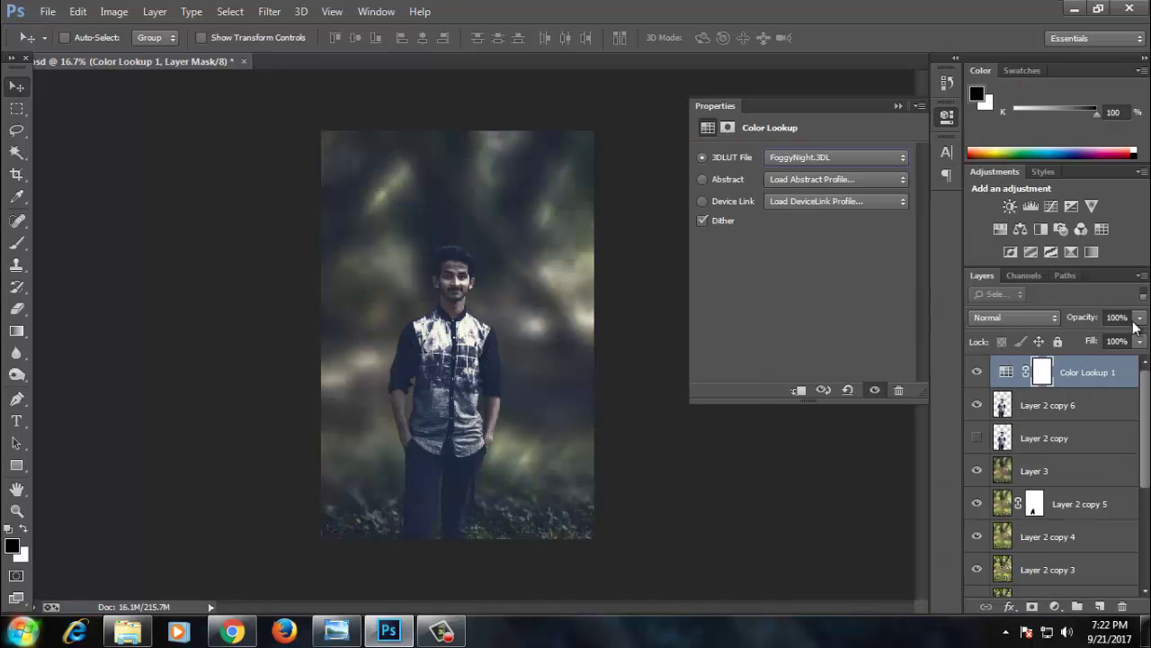
left_click_drag(1139, 318, 1070, 332)
left_click_drag(1080, 371, 1044, 430)
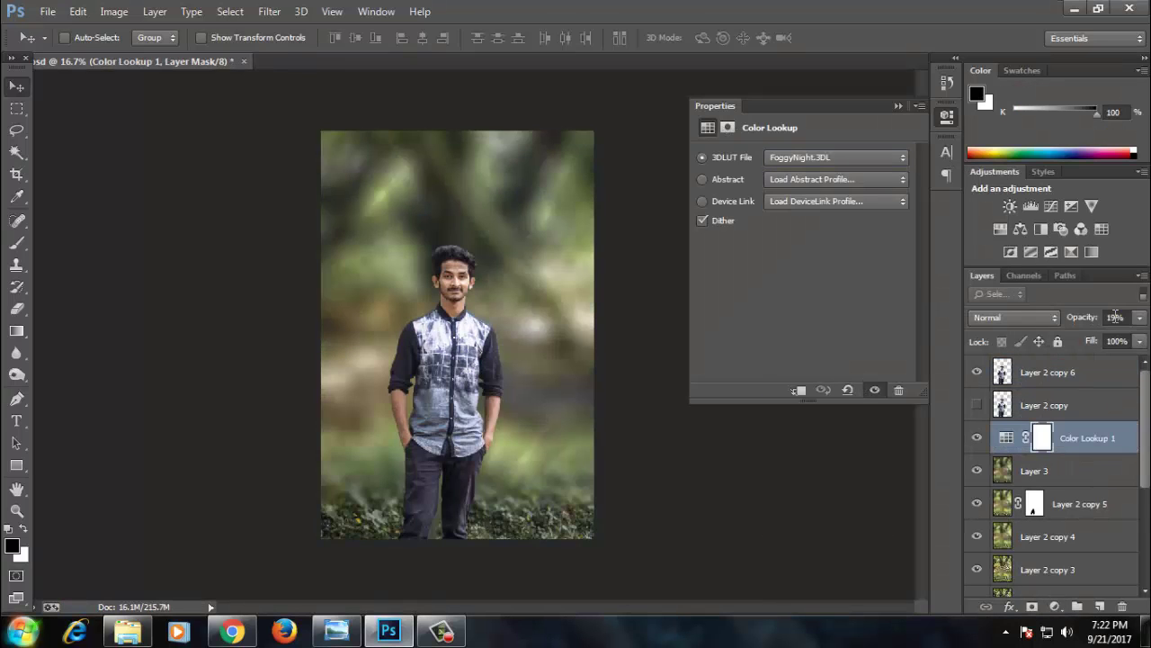
Set the lookup to Soft Light, 60% opacity and 47% fill, then save.
left_click_drag(1139, 317, 1095, 333)
left_click(1014, 318)
left_click(994, 228)
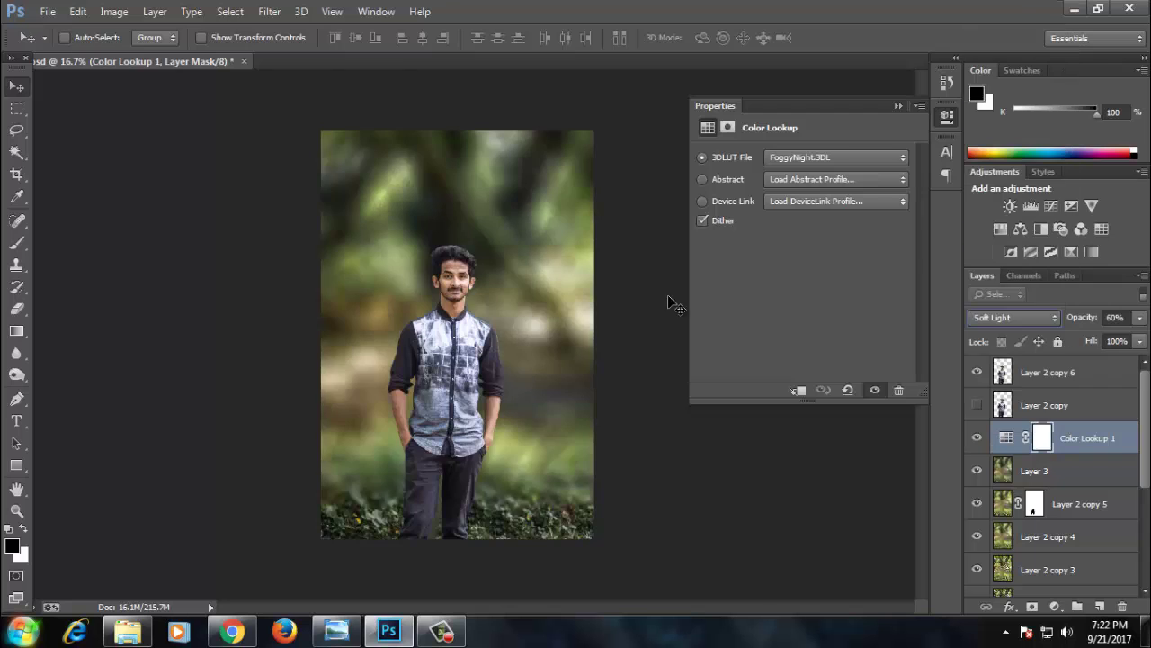
key("ctrl+plus")
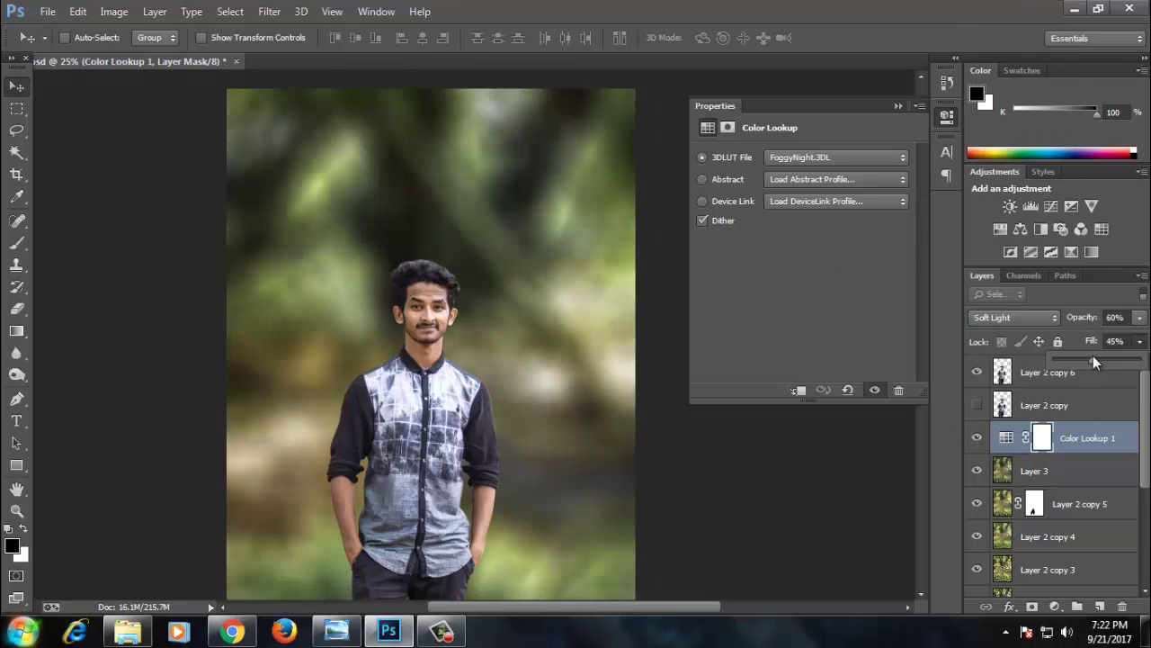
left_click_drag(1092, 355, 1095, 357)
left_click(898, 106)
key("ctrl+minus")
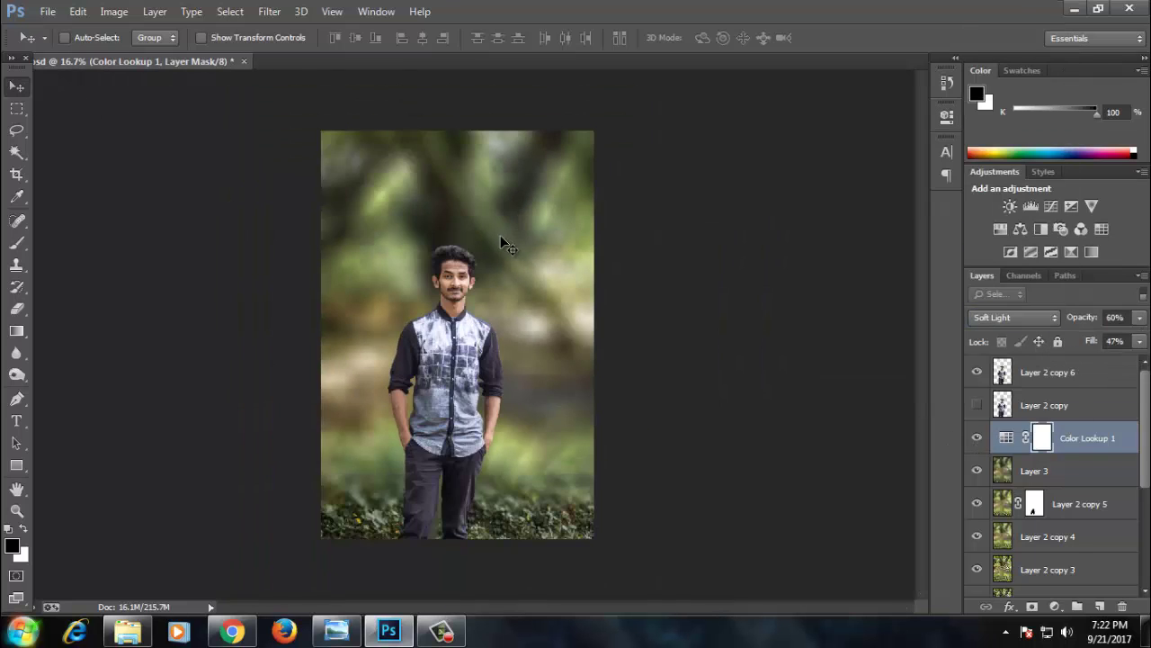
key("ctrl+s")
Add a Brightness/Contrast adjustment above Layer 2 copy 6.
key("ctrl+plus")
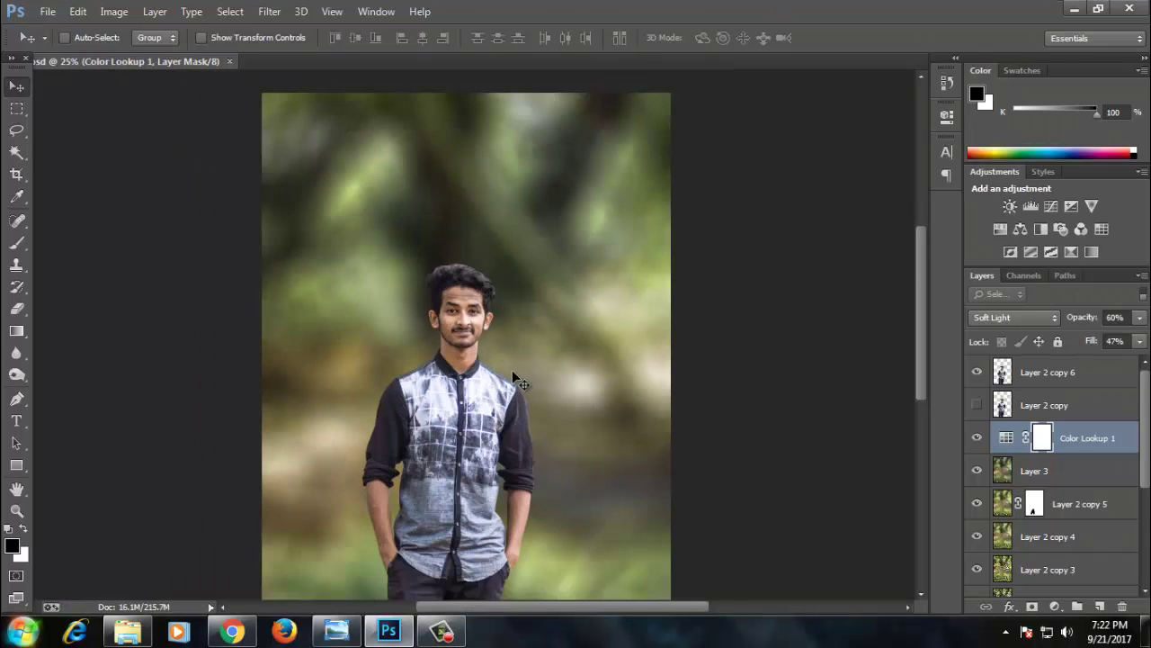
key("ctrl+minus")
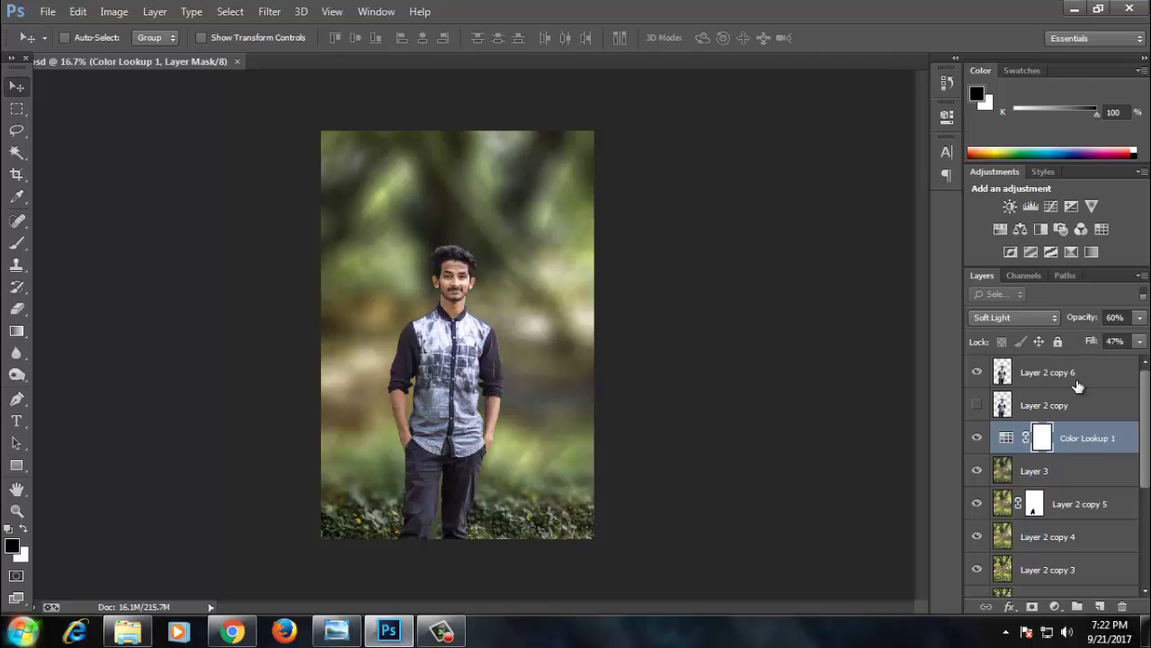
left_click(1078, 378)
left_click(1055, 606)
left_click(1039, 298)
Set Brightness/Contrast to brightness -37 and contrast -5.
left_click_drag(802, 198, 777, 195)
left_click_drag(802, 234, 791, 233)
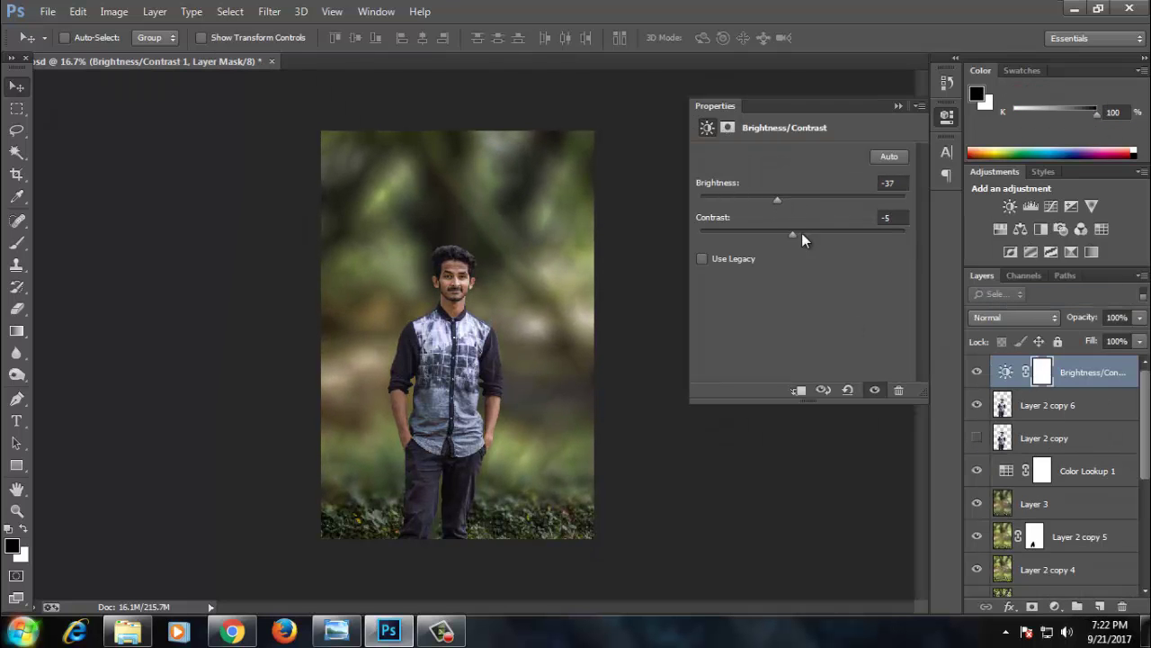
left_click(898, 105)
Paint out the darkening around the man with a 2000 px brush at 54%, then save.
key("b")
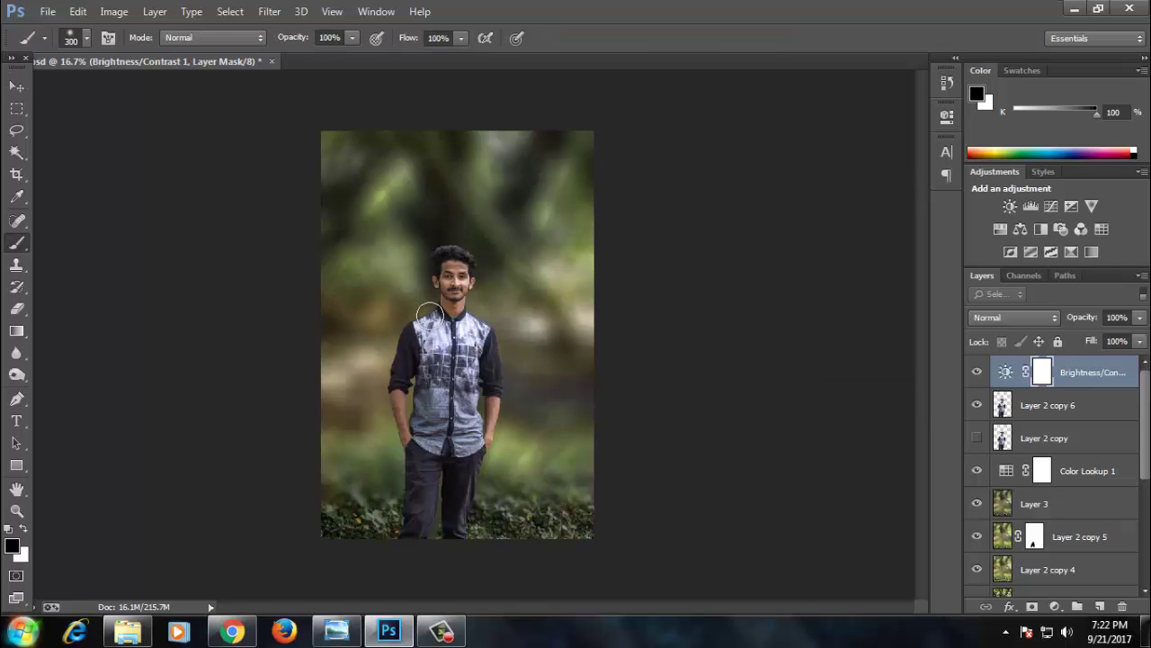
key("bracketright")
key("bracketright")
key("bracketright")
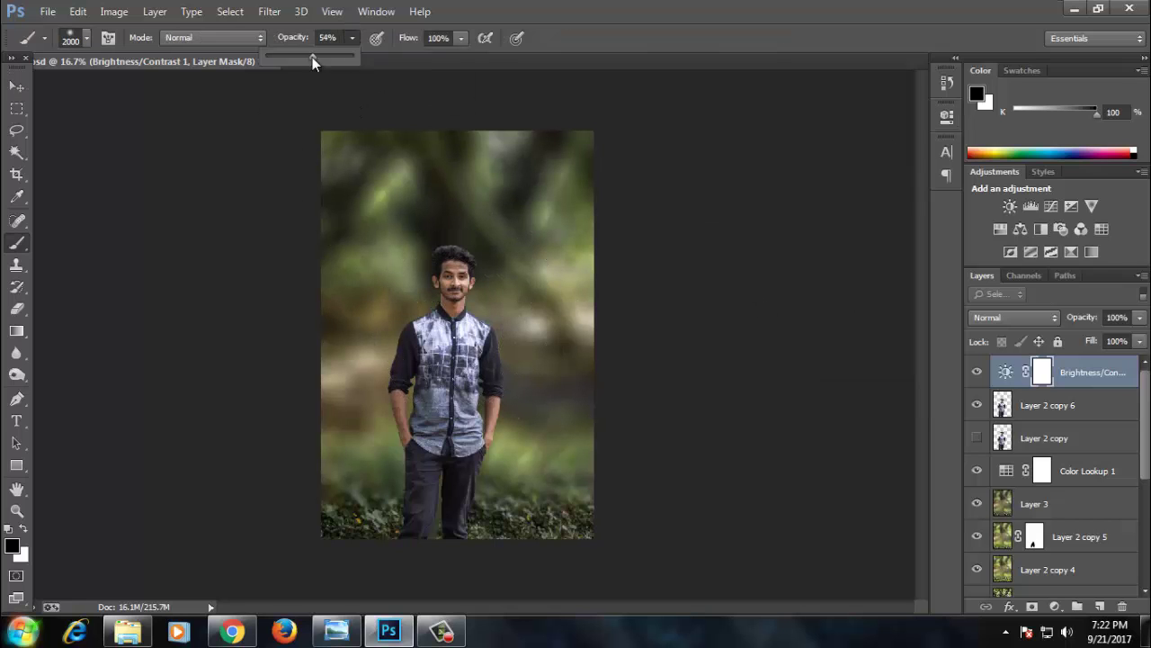
left_click(461, 38)
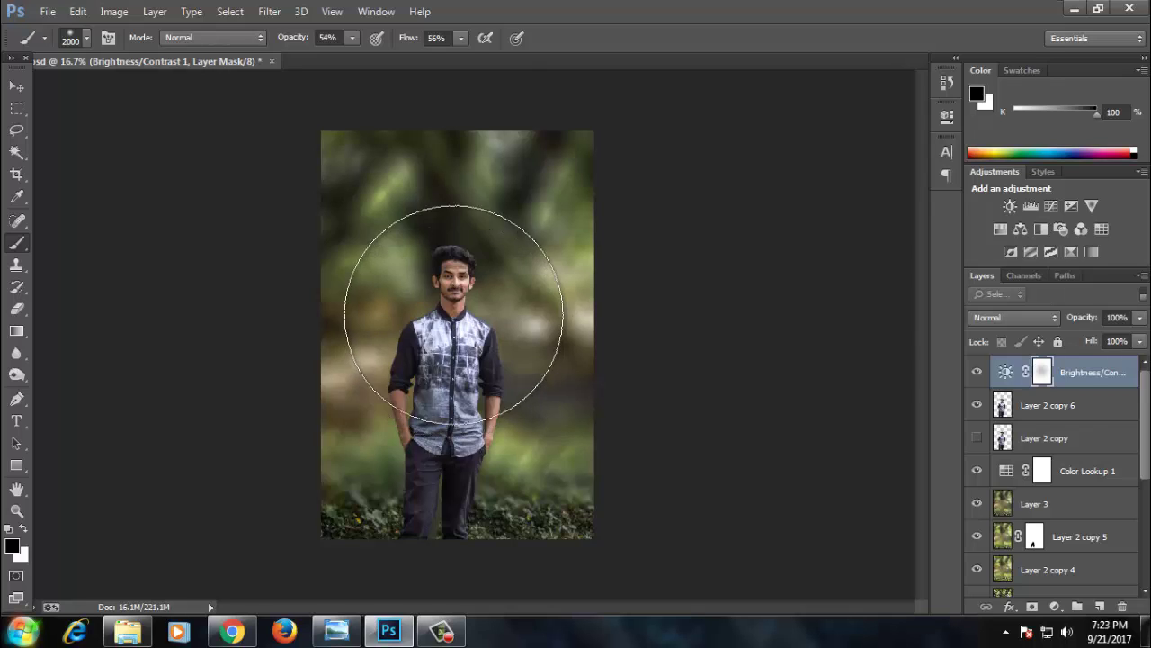
mouse_move(429, 351)
left_mouse_down()
mouse_move(472, 289)
mouse_move(417, 275)
left_mouse_up()
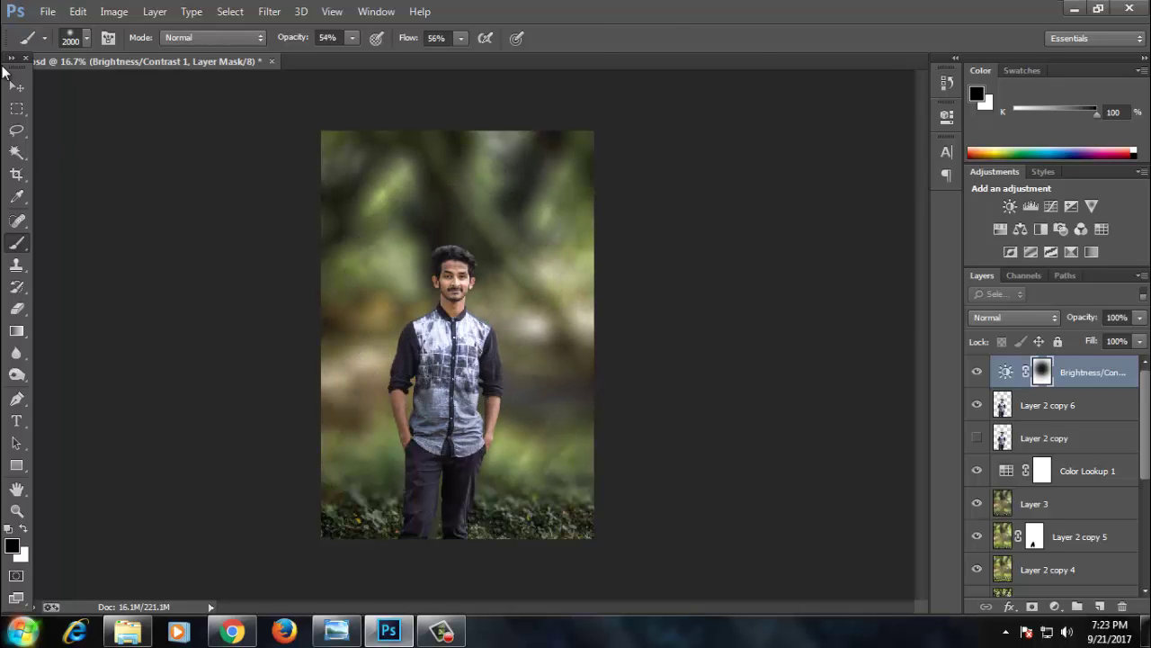
key("v")
left_click(441, 256)
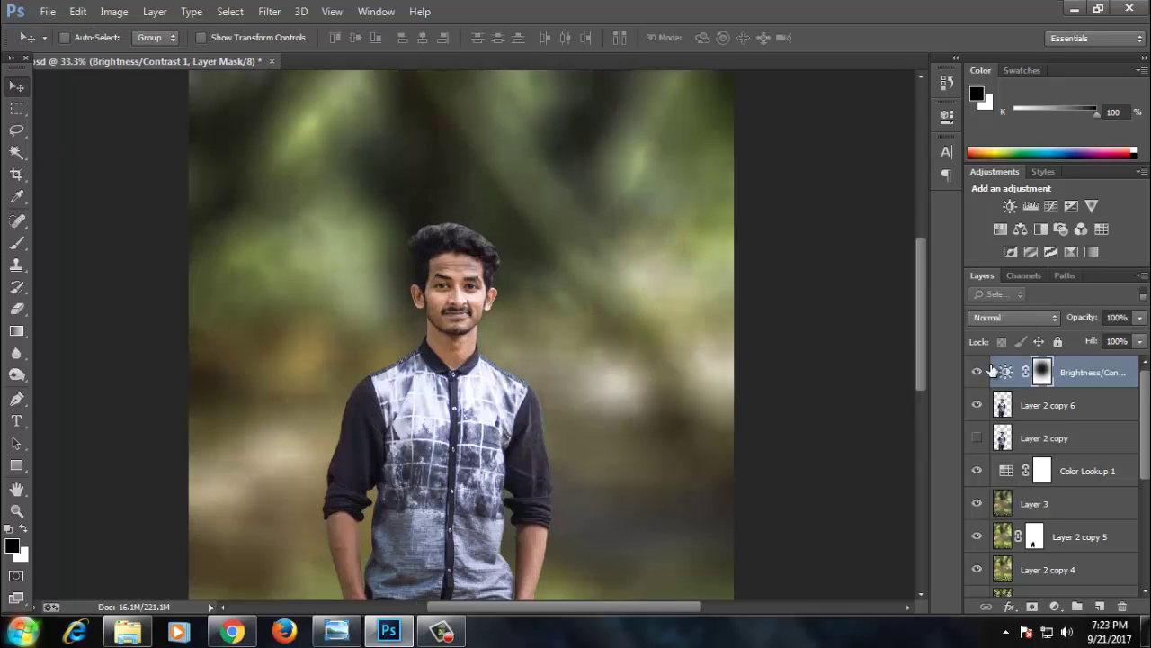
key("ctrl+s")
Zoom back out on the image and select Layer 3.
left_click(497, 322, "alt")
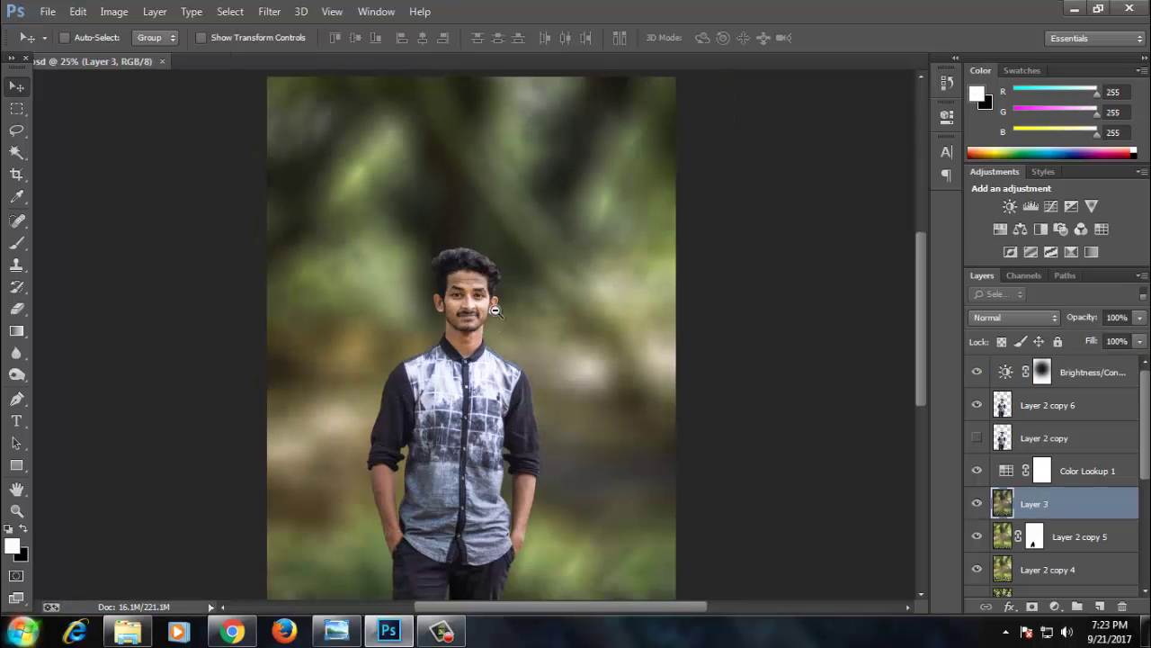
left_click(497, 322, "alt")
left_click(505, 207)
left_click(474, 223, "alt")
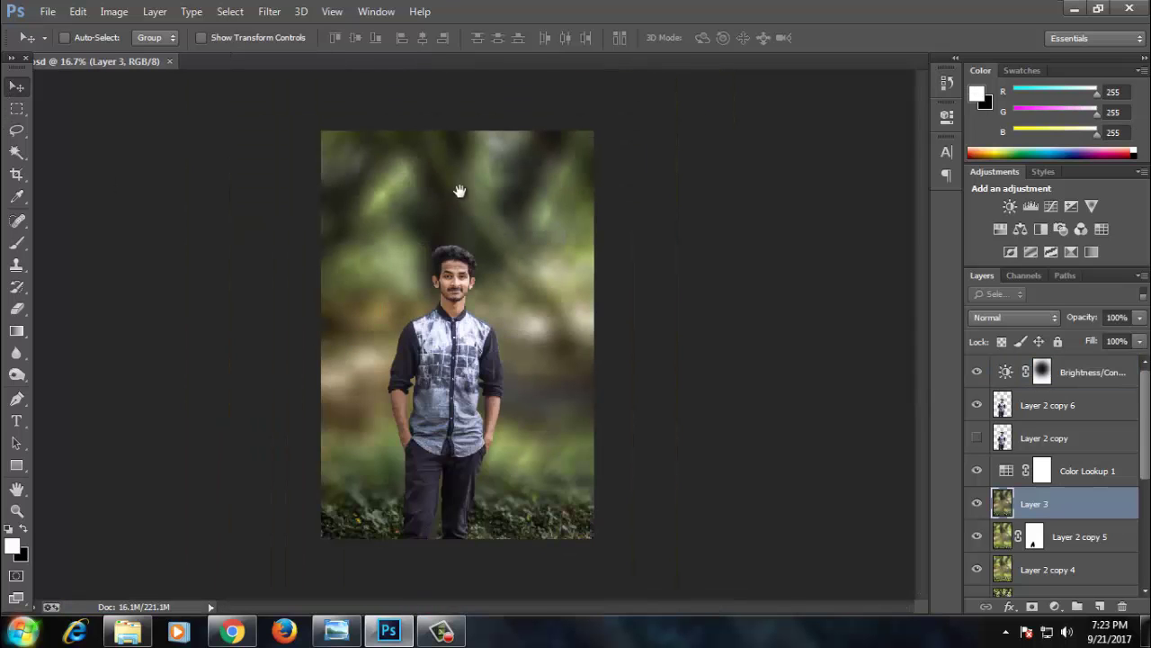
Add a FoggyNight Color Lookup above Brightness/Contrast with fill lowered to 11%.
left_click(1112, 379)
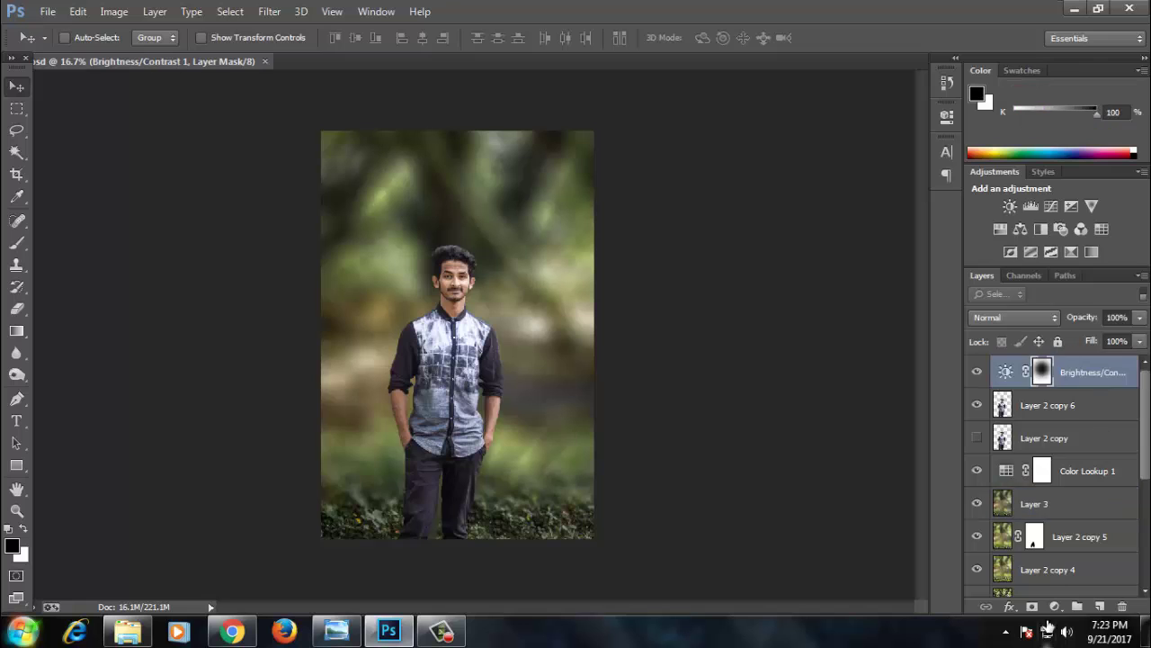
left_click(1055, 606)
left_click(976, 504)
left_click(836, 157)
left_click(869, 398)
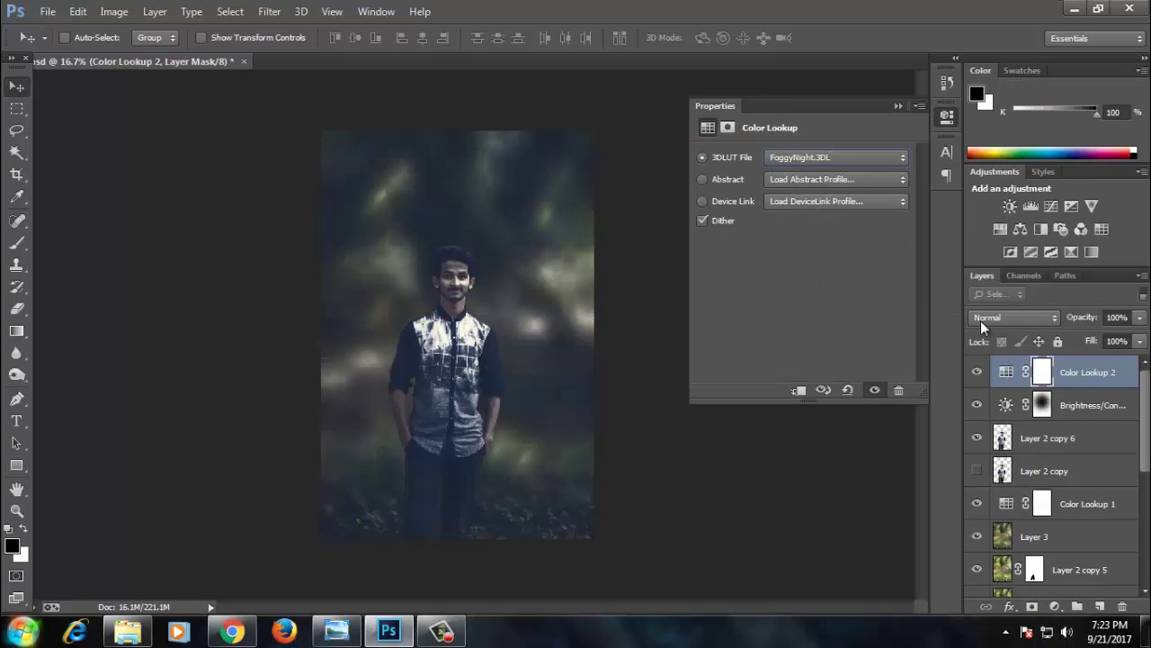
left_click(1015, 316)
left_click(896, 137)
left_click(898, 105)
left_click(1138, 341)
left_click_drag(1130, 344, 1064, 356)
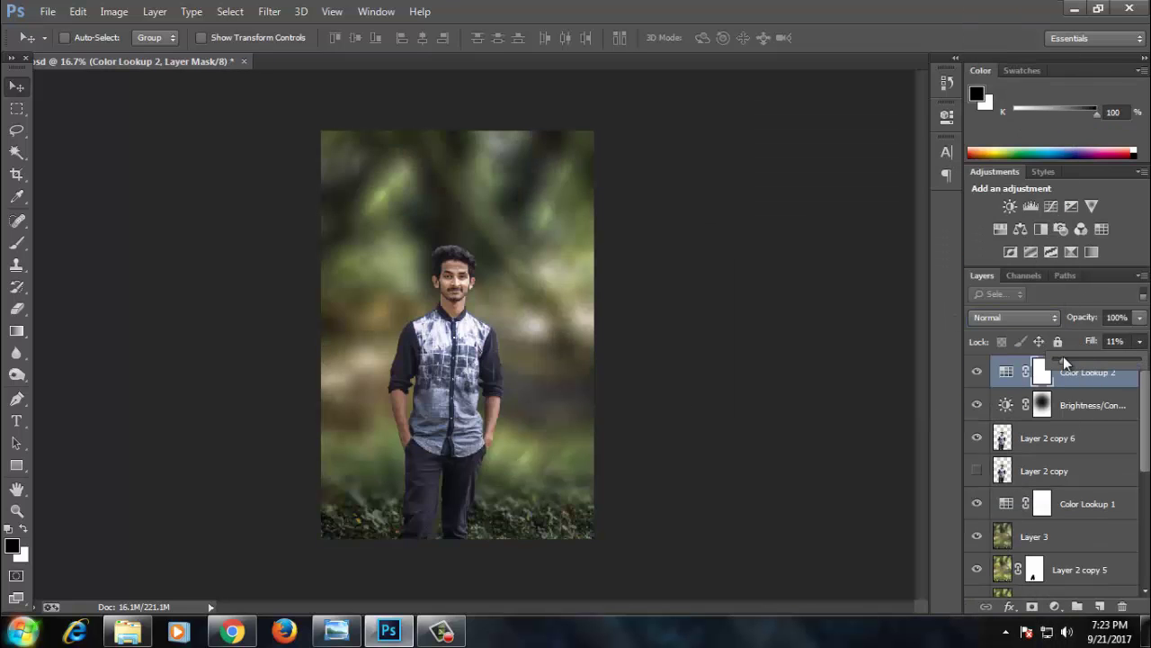
Add a Violet-Orange Gradient Map blended in Overlay.
left_click(1055, 607)
left_click(1064, 583)
left_click(797, 160)
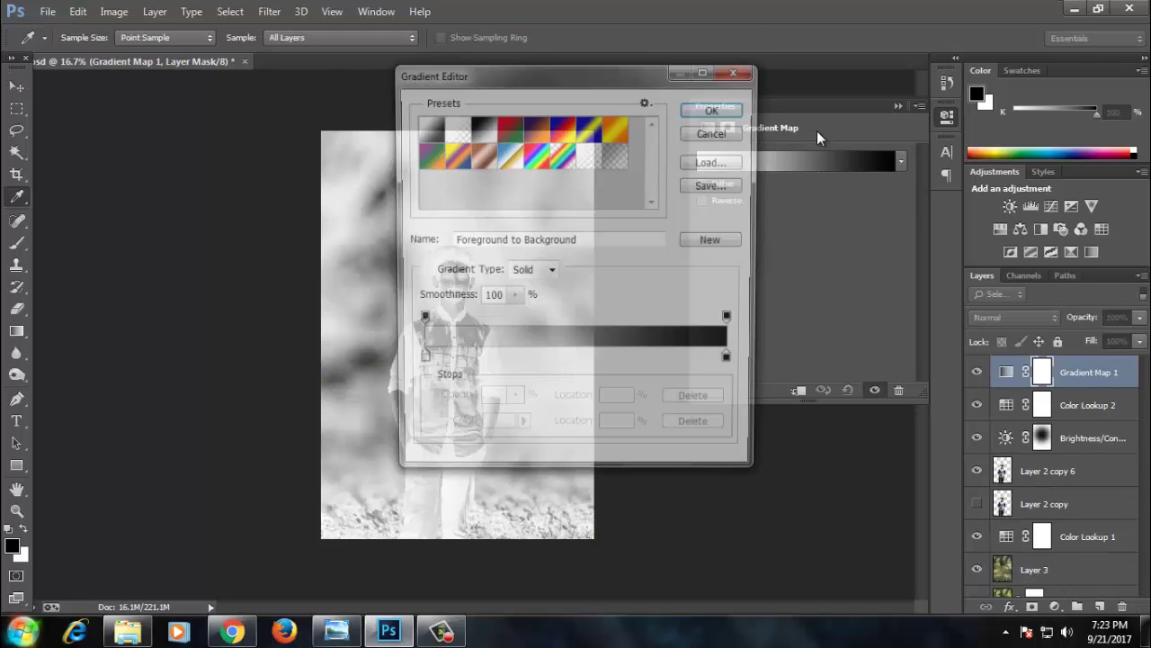
left_click(575, 117)
left_click(717, 110)
left_click(1015, 317)
left_click(983, 210)
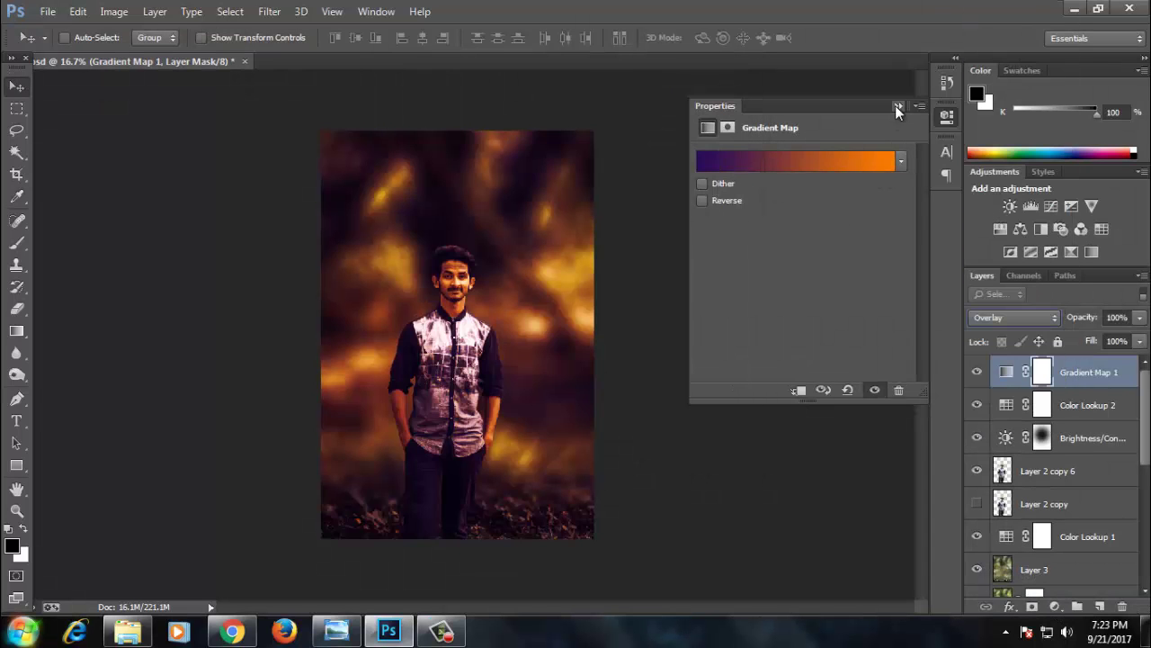
left_click(898, 105)
Fade the Gradient Map's fill and opacity to about 3%.
left_click(1139, 341)
left_click_drag(1135, 360, 1072, 360)
left_click(1139, 316)
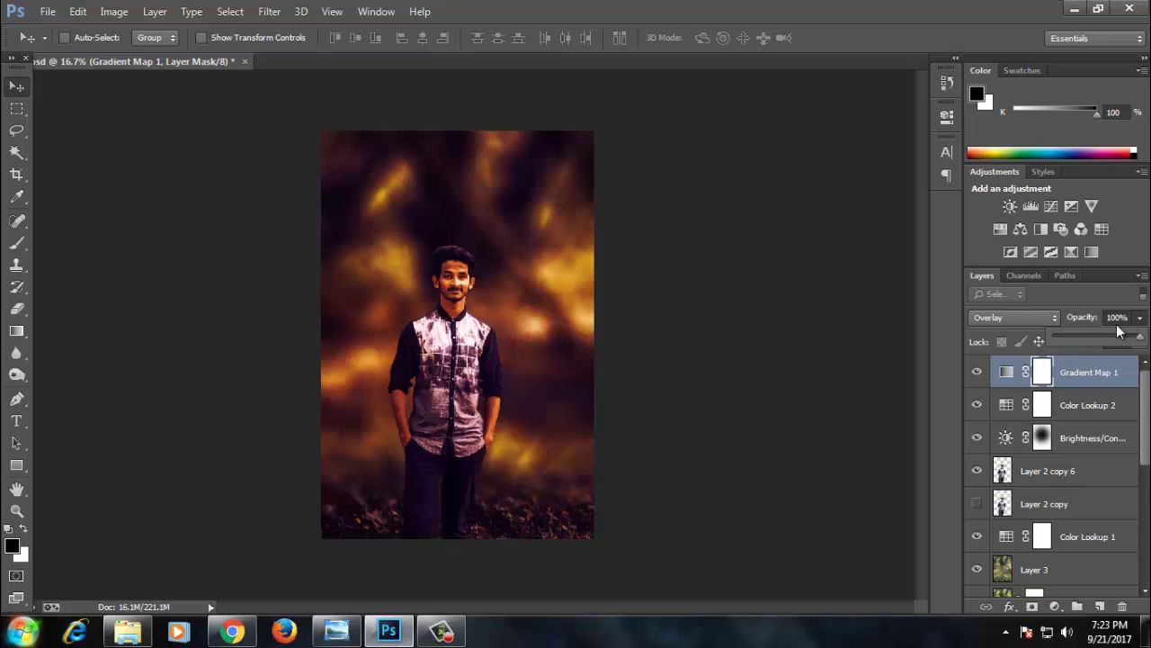
left_click_drag(1135, 335, 1058, 334)
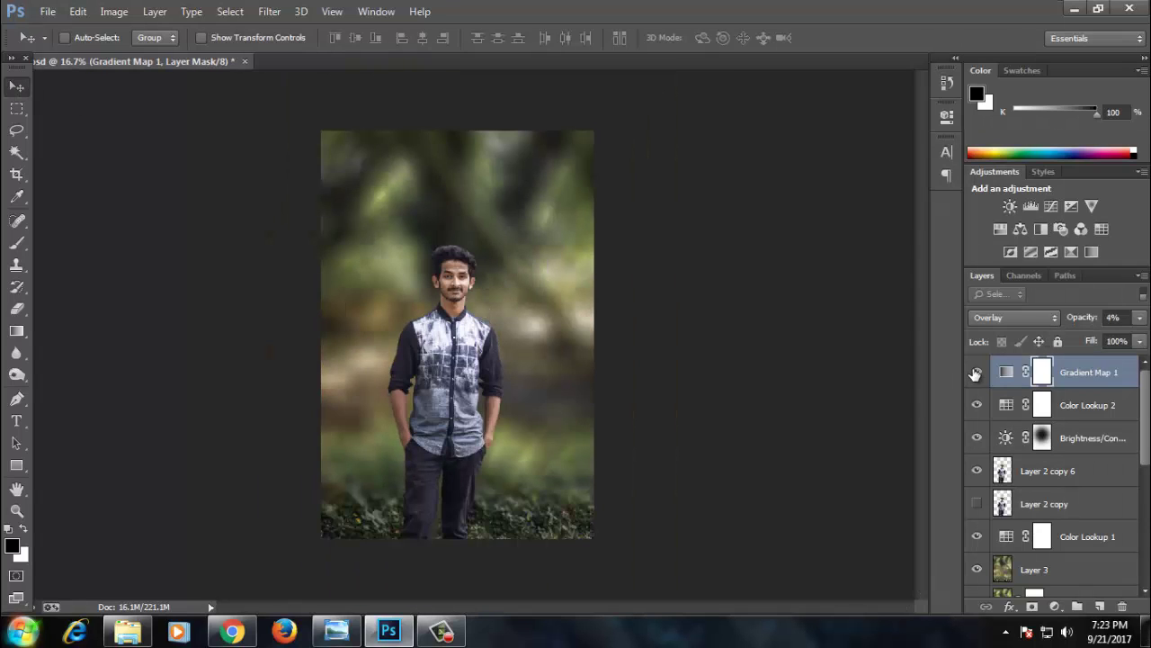
left_click(1007, 371)
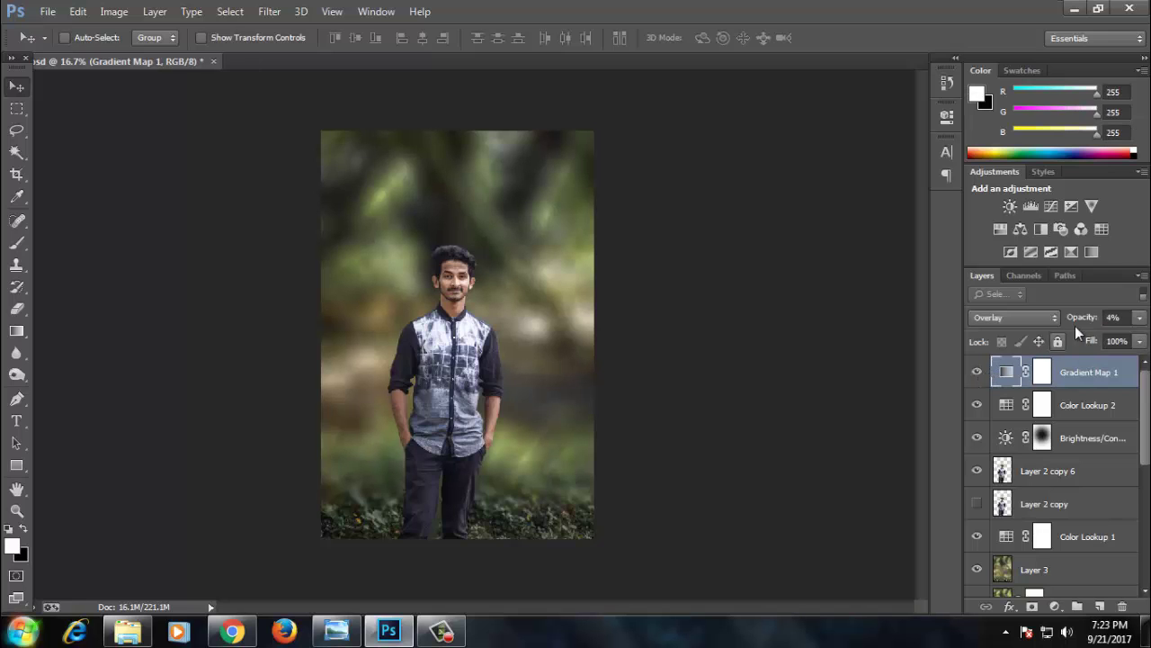
mouse_move(1075, 322)
left_mouse_down()
mouse_move(1095, 322)
mouse_move(1079, 324)
left_mouse_up()
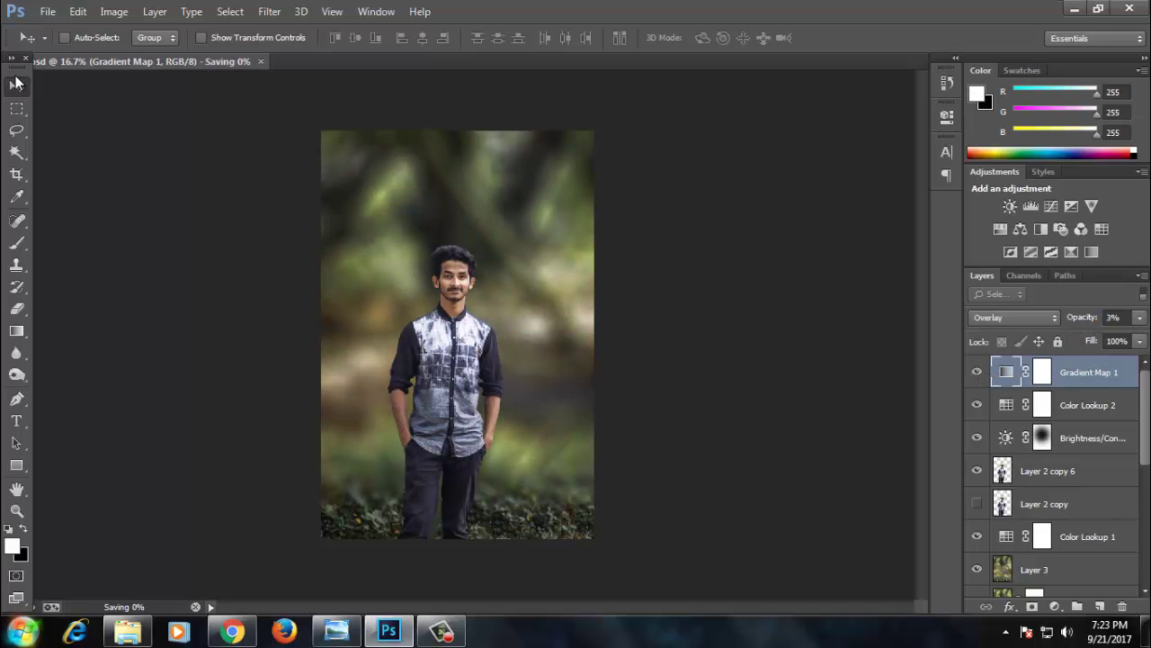
On a new layer, paint a full-opacity white dot and scale it into a large glow above the man's head.
key("ctrl+shift+alt+n")
key("b")
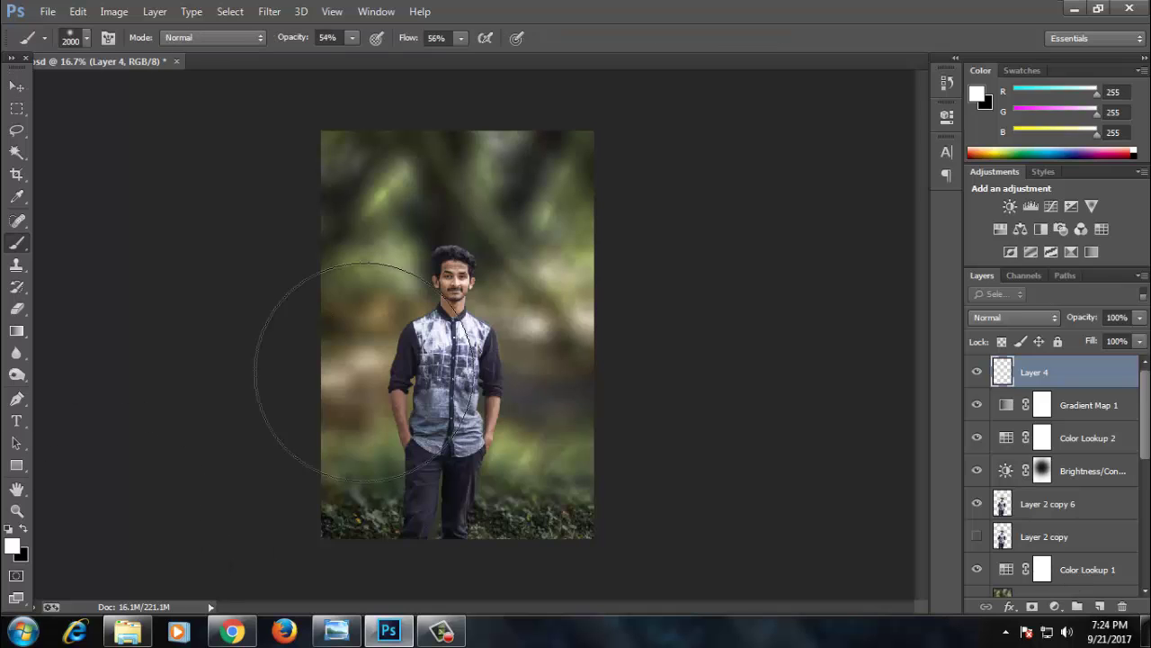
left_click(351, 38)
left_click(460, 38)
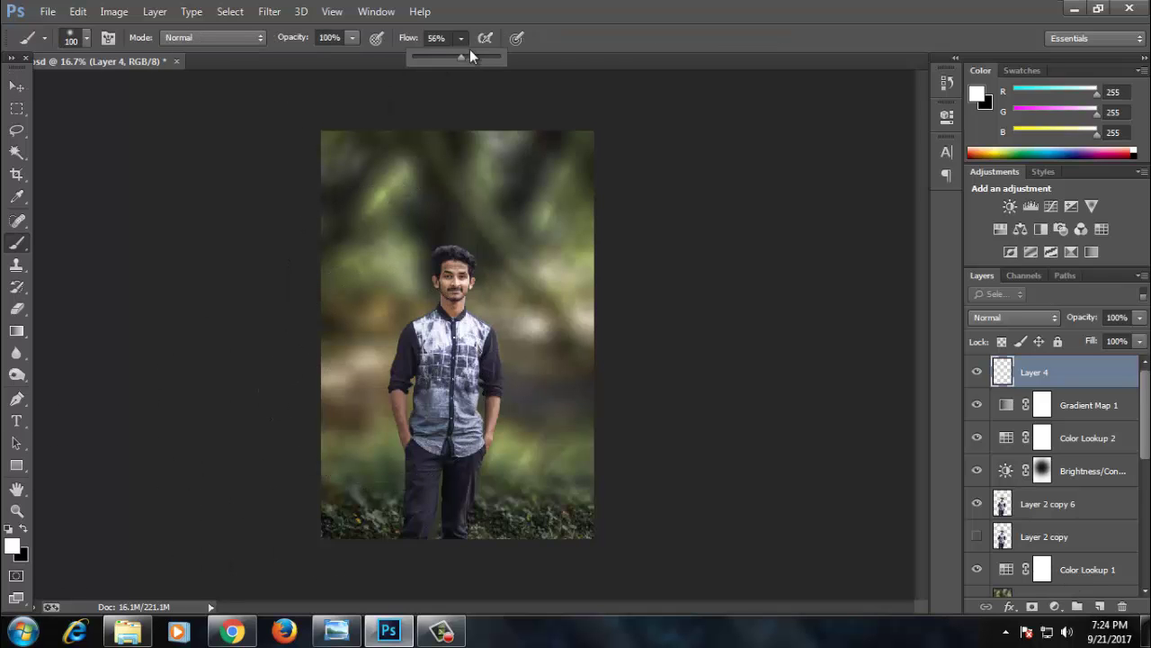
left_click(457, 204)
key("ctrl+t")
left_click_drag(464, 214, 713, 463)
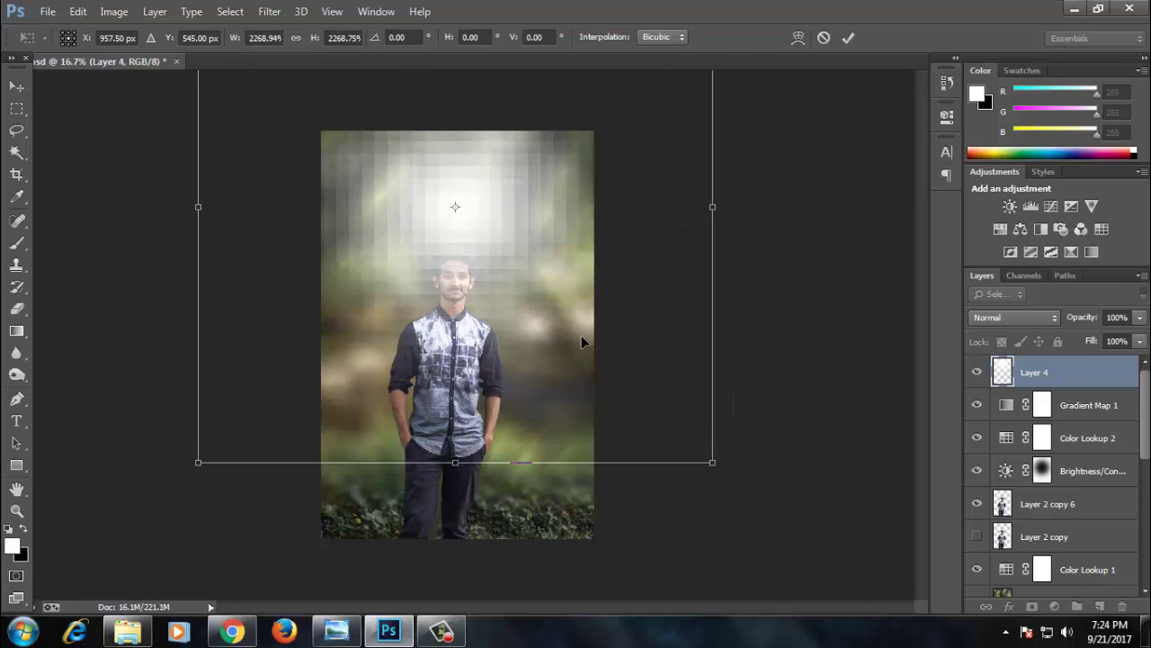
left_click_drag(582, 342, 557, 305)
key("Return")
Shift the white glow toward the upper left and enlarge it to about 141%.
left_click(16, 88)
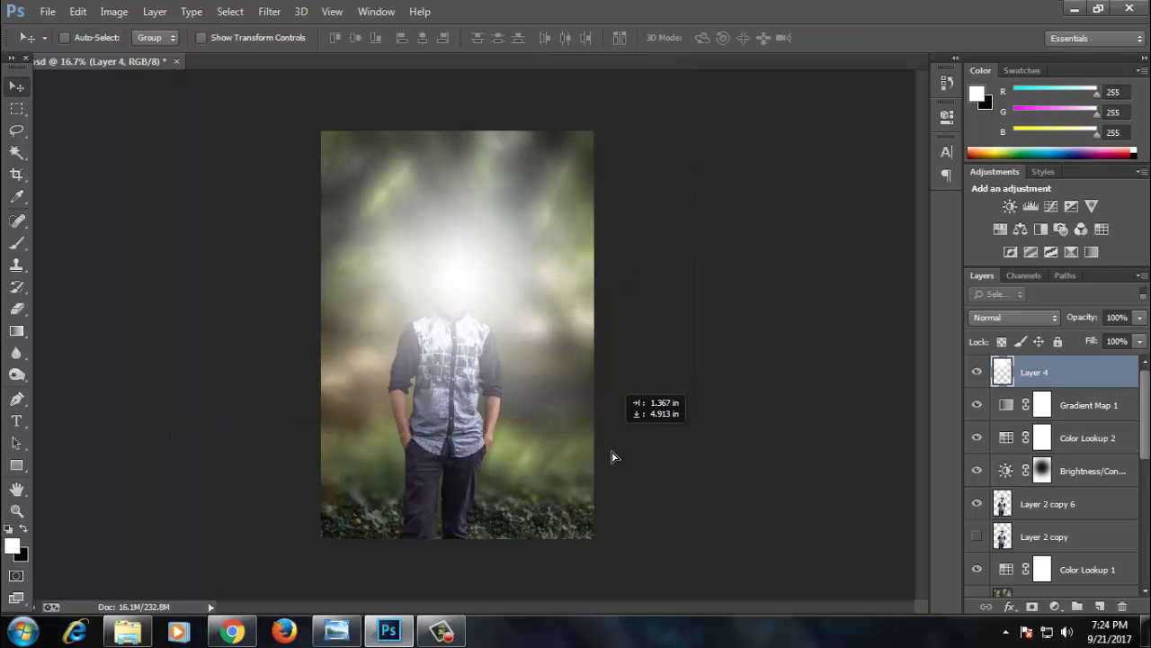
left_click_drag(611, 369, 617, 468)
left_click_drag(1034, 372, 1039, 524)
mouse_move(648, 360)
left_mouse_down()
mouse_move(708, 360)
mouse_move(760, 297)
left_mouse_up()
left_click_drag(1034, 504, 1080, 364)
key("ctrl+t")
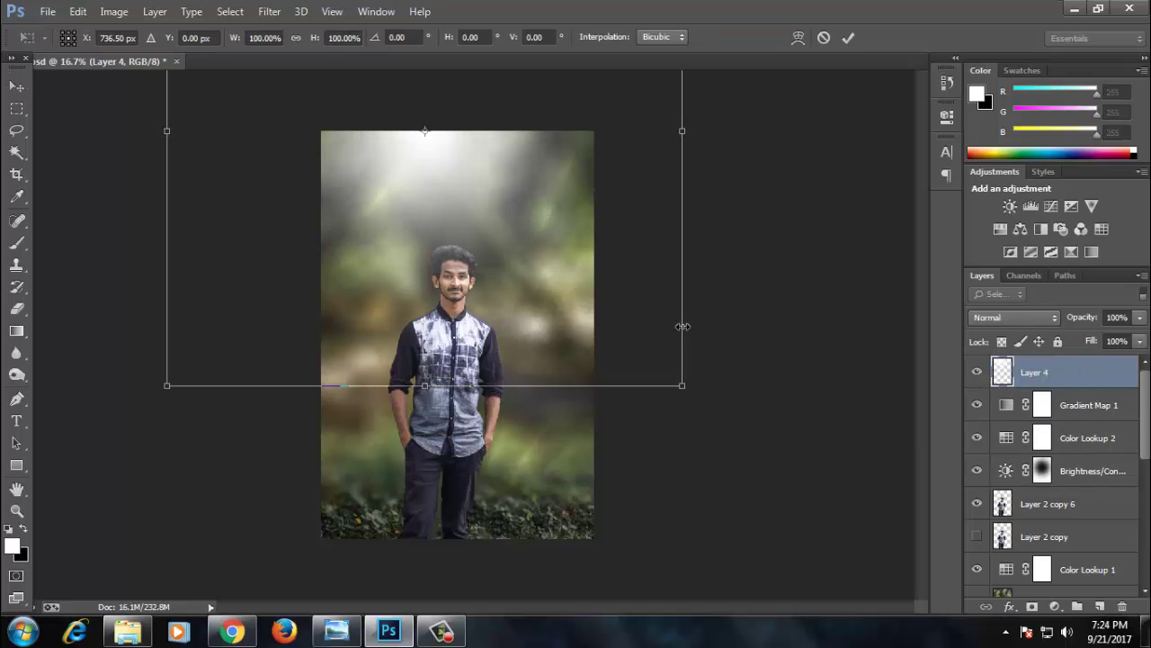
left_click_drag(682, 385, 798, 445)
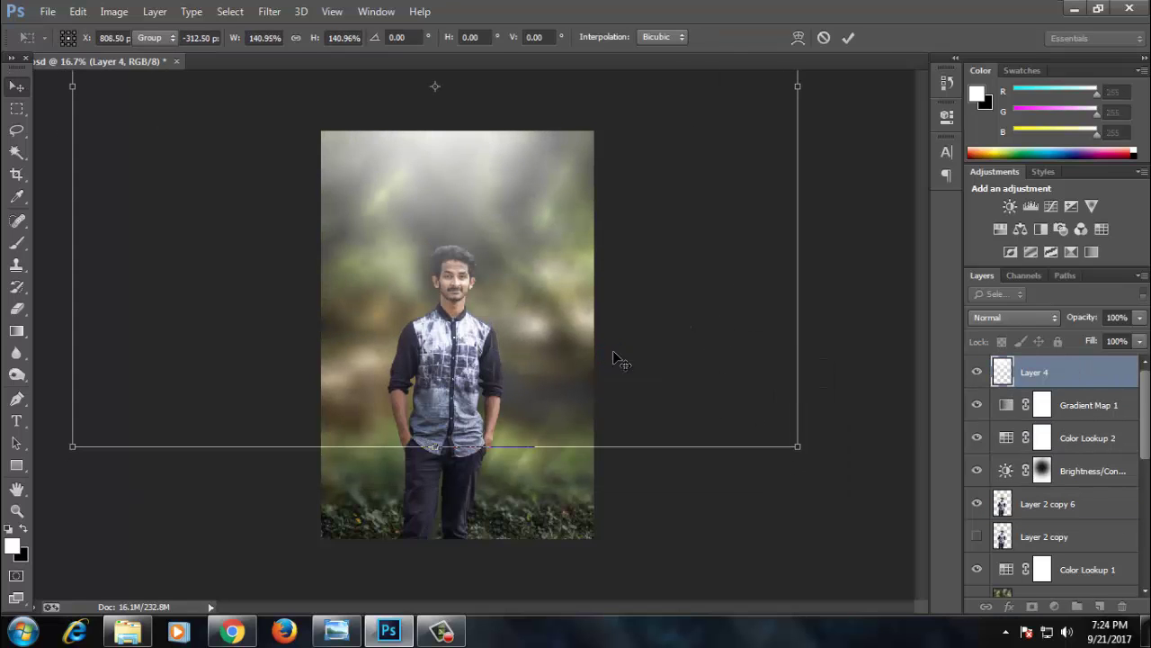
key("Return")
Hide the white glow layer and add an empty layer above Layer 2 copy.
left_click(977, 371)
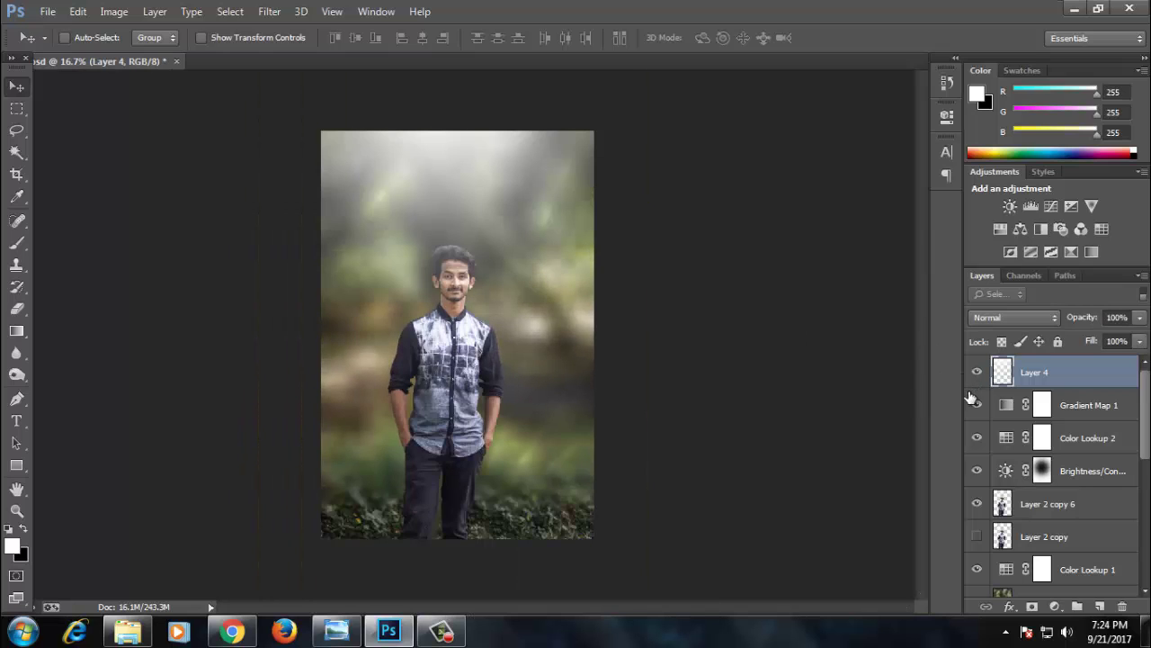
left_click_drag(1082, 324, 926, 381)
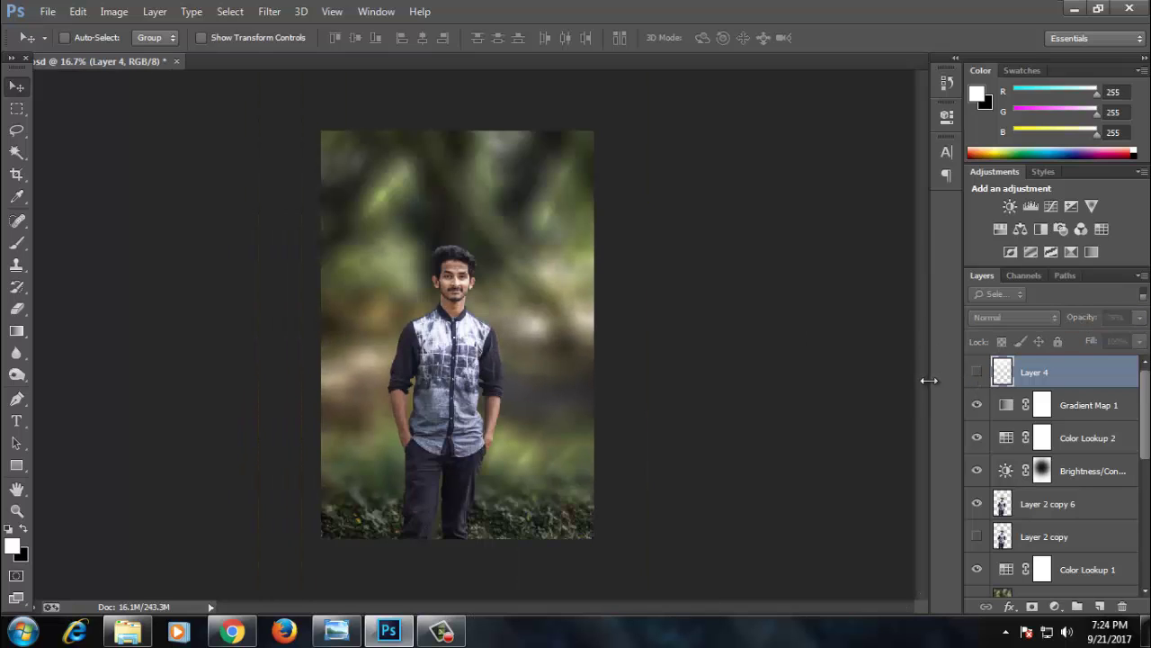
left_click(1092, 503)
left_click(1086, 536)
scroll(1086, 560, "down", 1)
left_click(1099, 606)
Pick a bright yellow as the brush painting colour.
key("b")
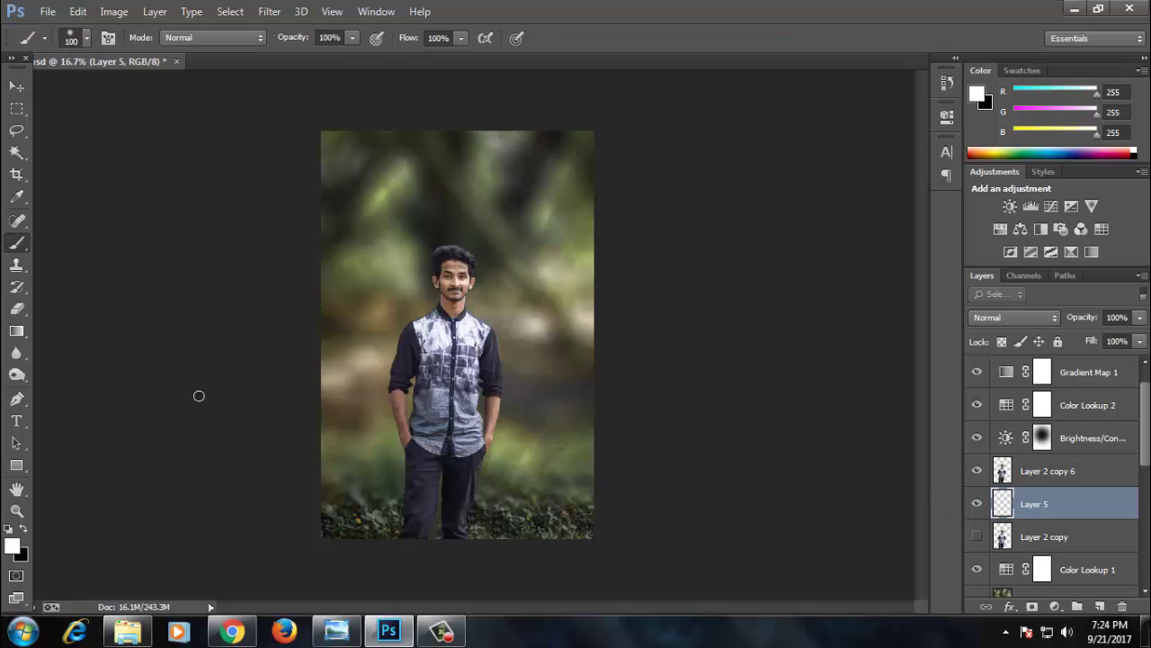
left_click(20, 554)
left_click(931, 333)
left_click(908, 170)
left_click(1085, 141)
key("x")
Enlarge the yellow dab into a big lower-right glow in Screen mode at 40% opacity.
key("ctrl+t")
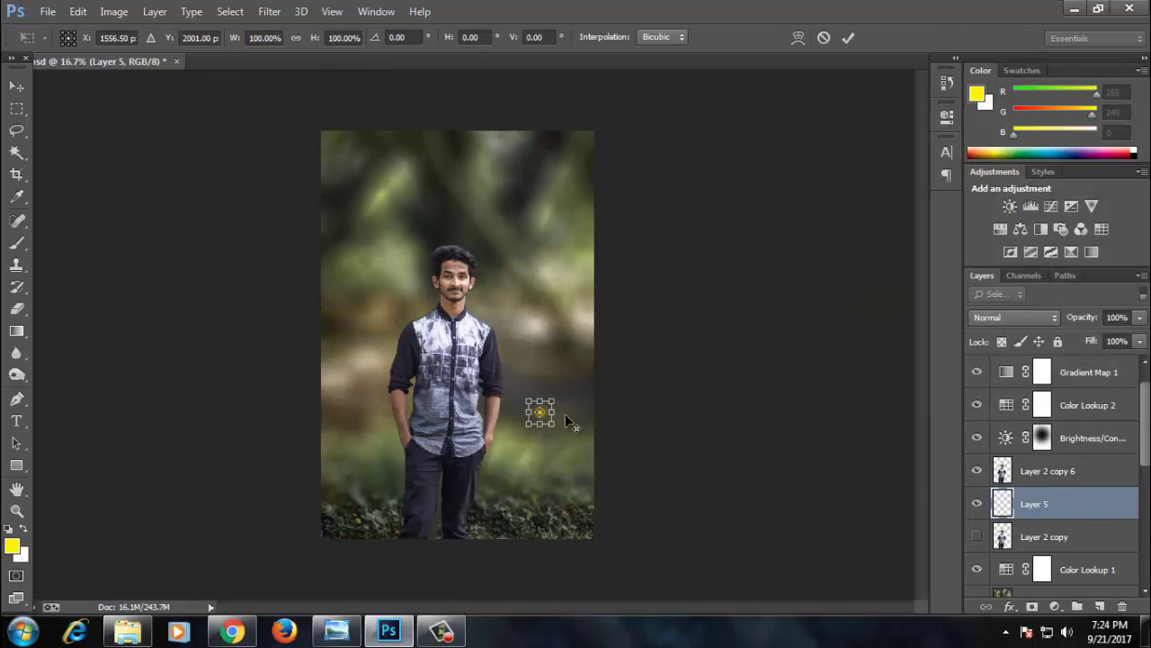
left_click_drag(554, 419, 849, 629)
left_click(1015, 316)
left_click(982, 143)
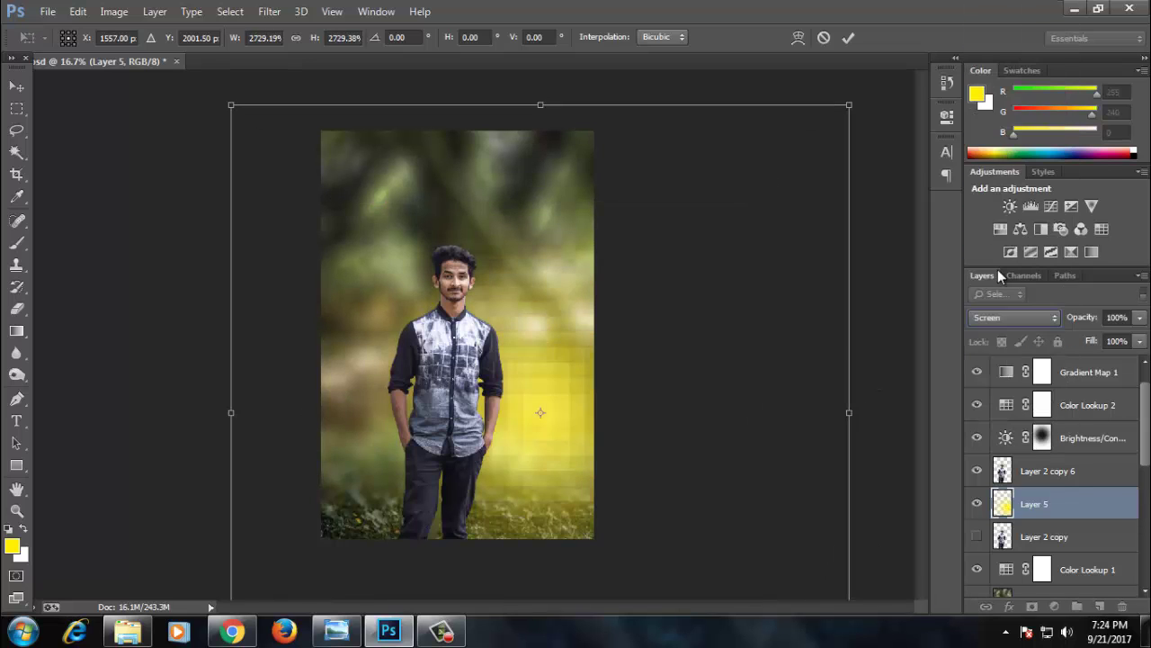
left_click(1014, 317)
left_click(987, 224)
key("Return")
key("b")
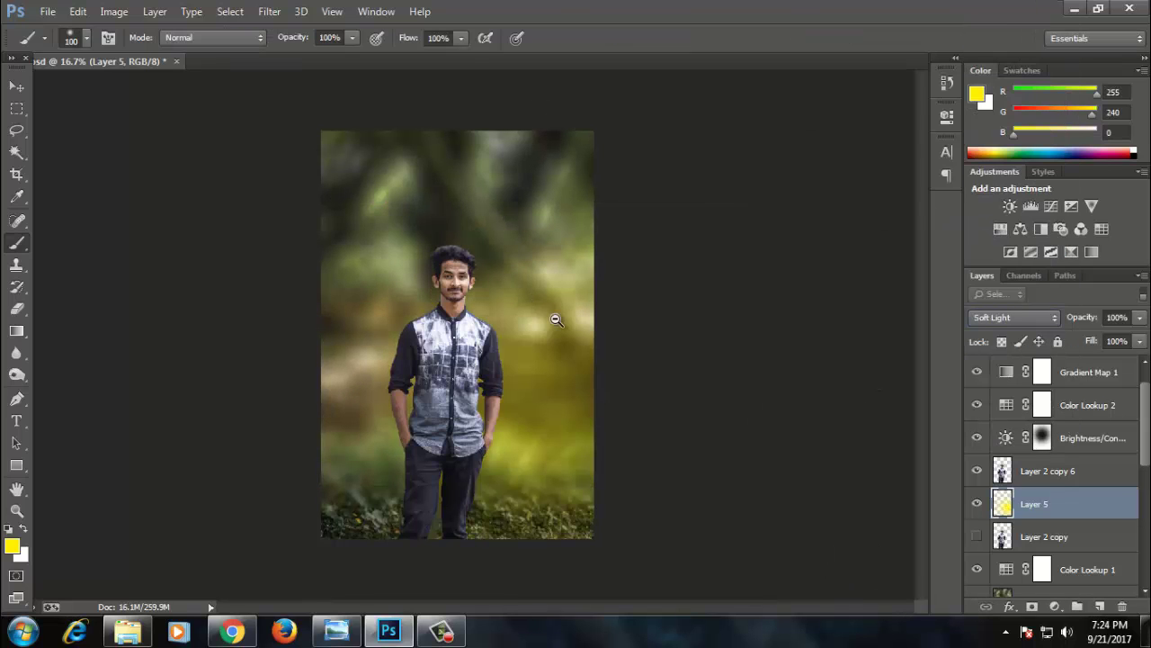
left_click(1015, 316)
left_click(982, 143)
left_click_drag(1112, 332, 1088, 335)
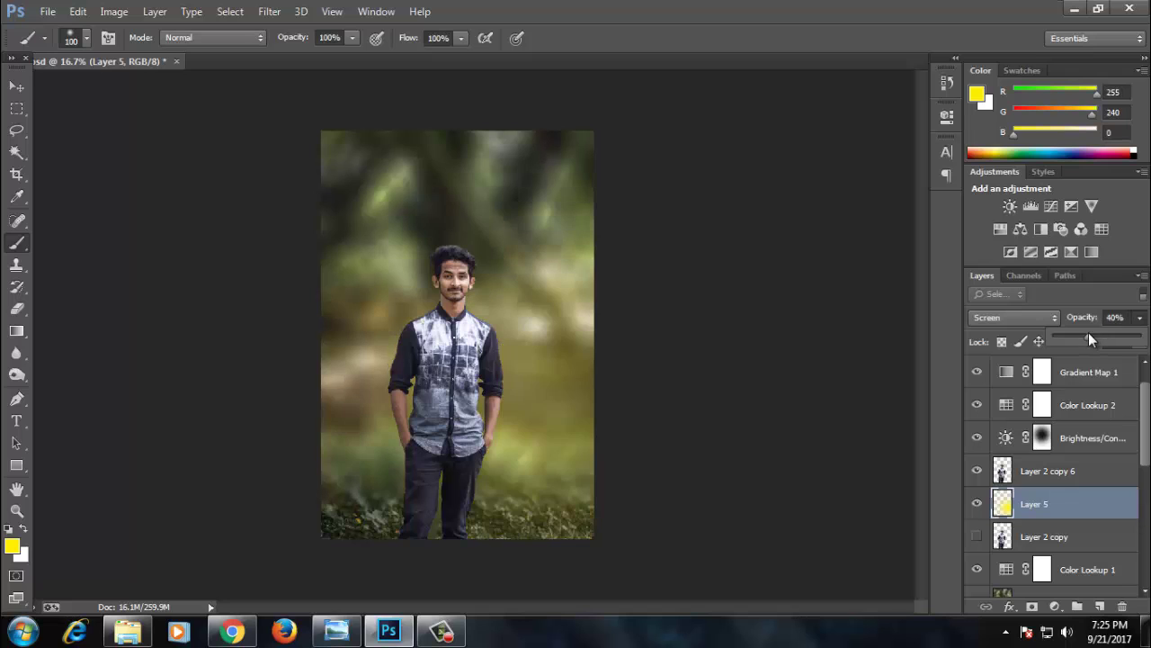
left_click(16, 87)
On a new Layer 6, stretch a white glow across the left at 48% opacity.
left_click(1103, 608)
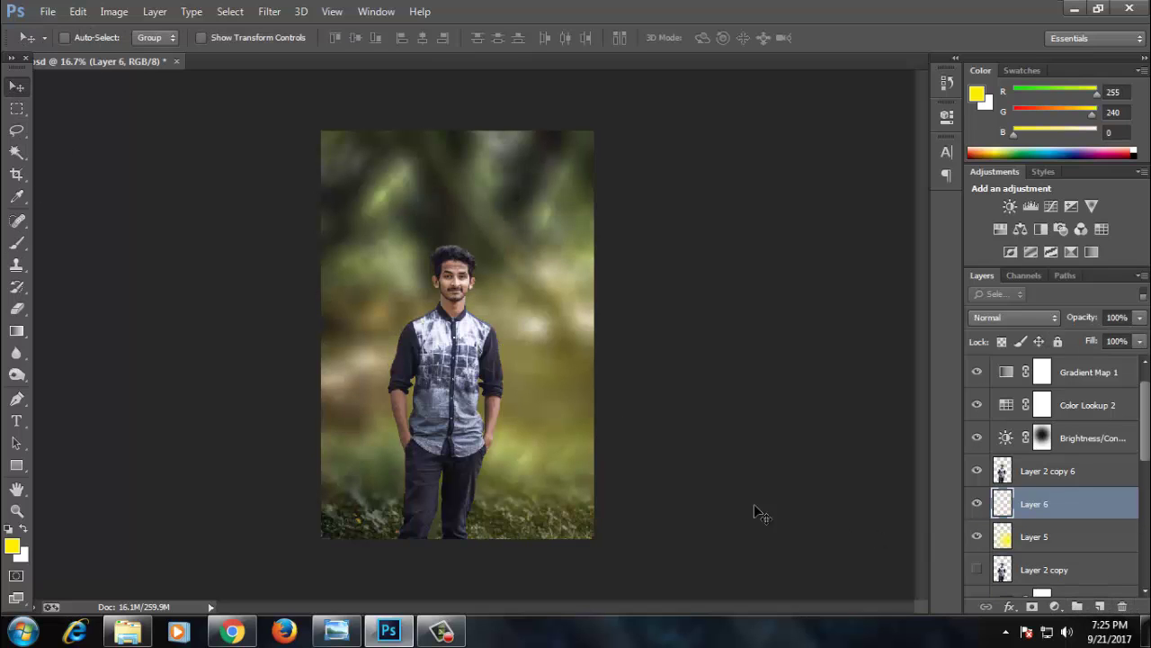
key("b")
key("x")
key("ctrl+t")
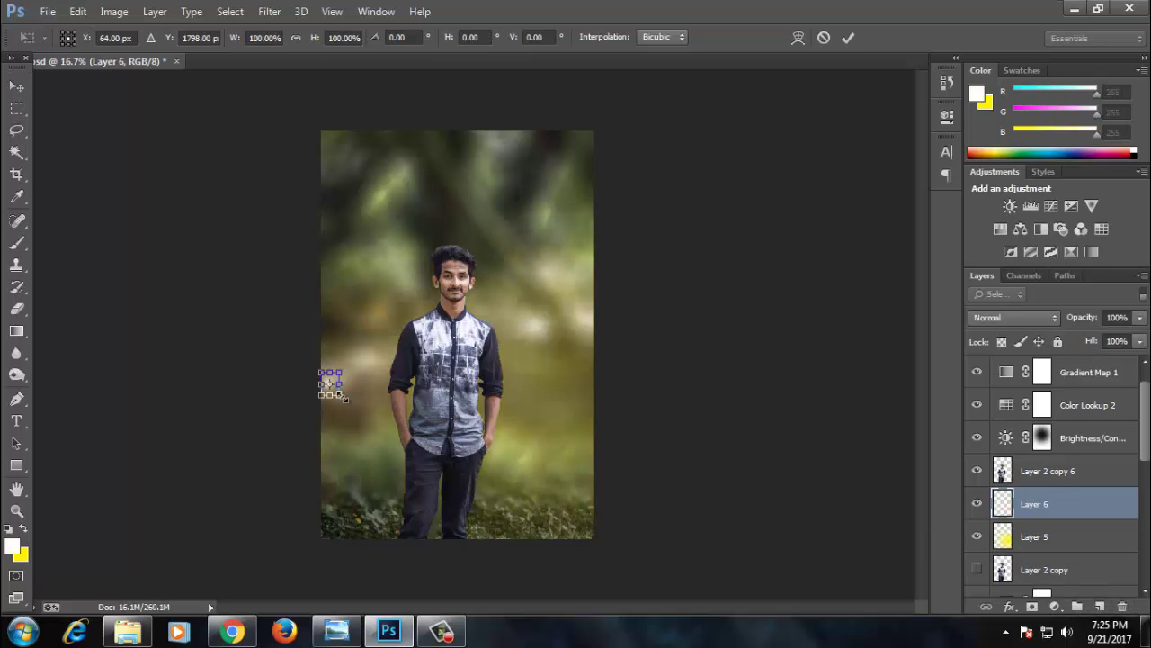
left_click_drag(333, 380, 617, 463)
key("Return")
left_click(1140, 317)
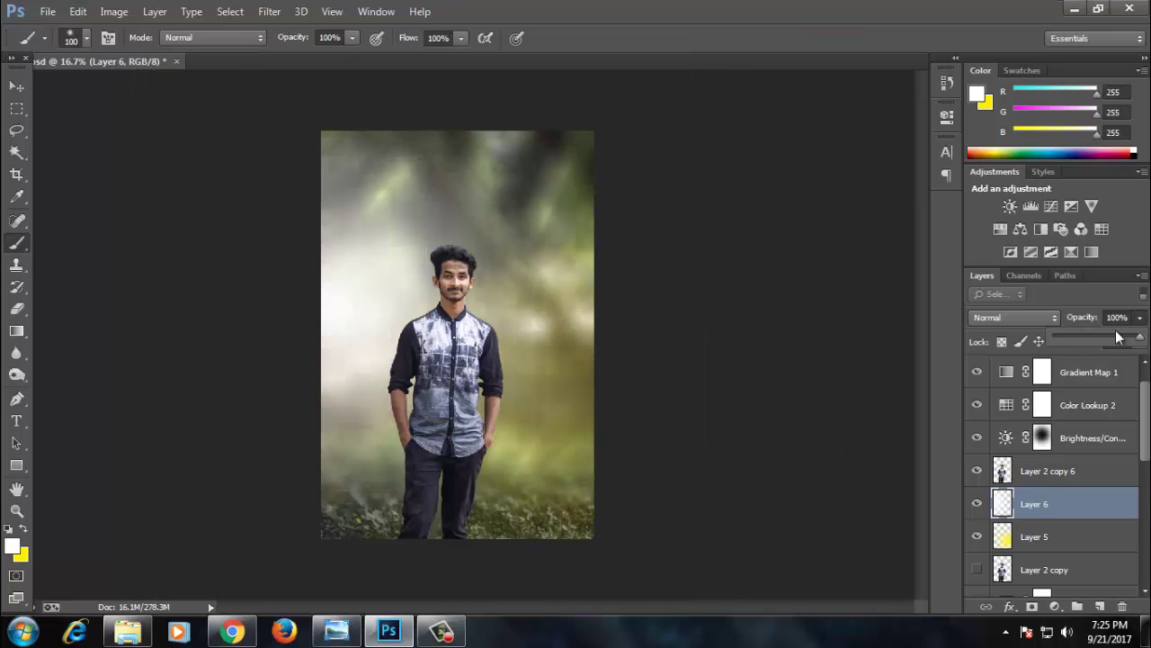
left_click_drag(1140, 337, 1096, 340)
key("v")
scroll(496, 284, "down", 1)
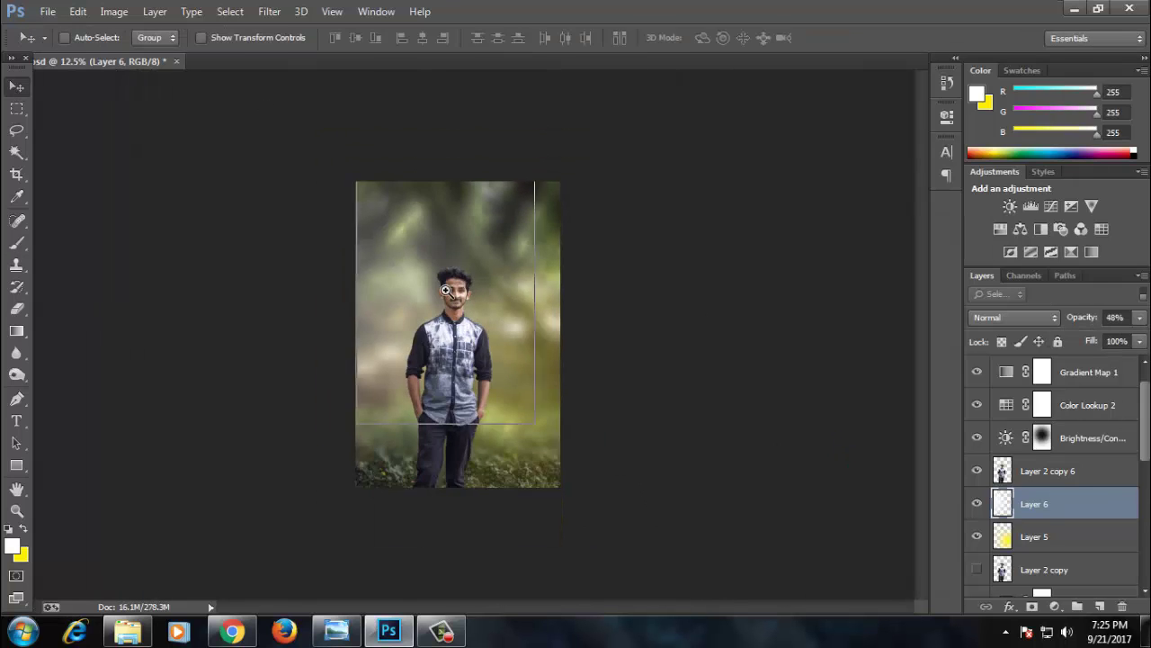
scroll(495, 283, "up", 2)
scroll(496, 284, "down", 1)
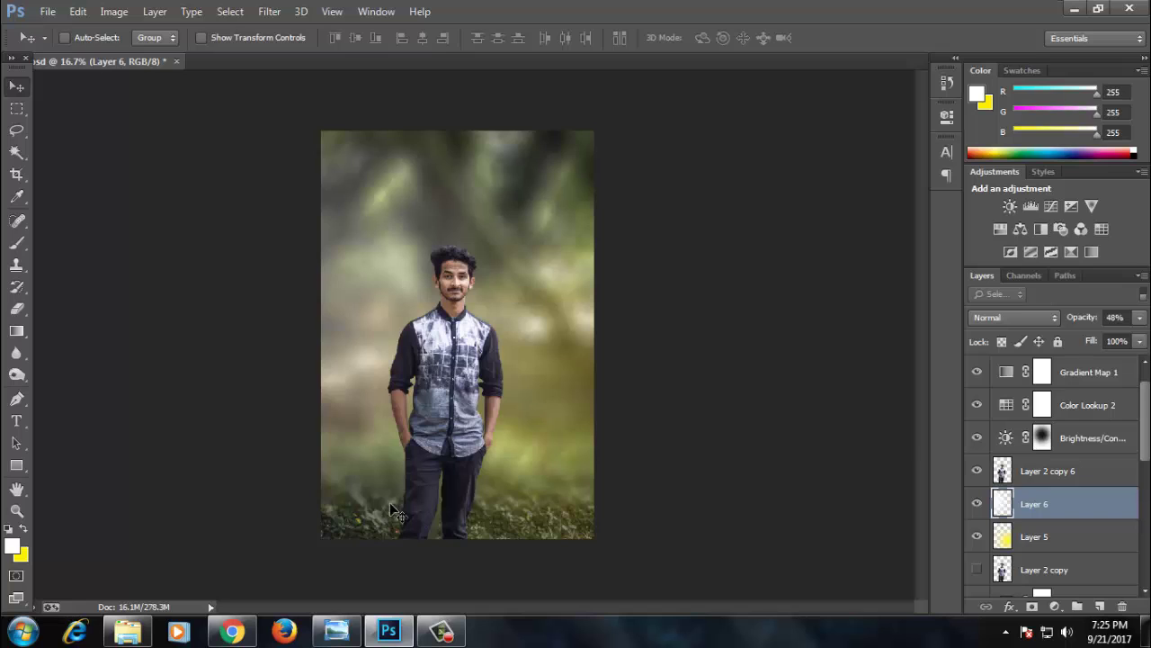
scroll(393, 510, "up", 1)
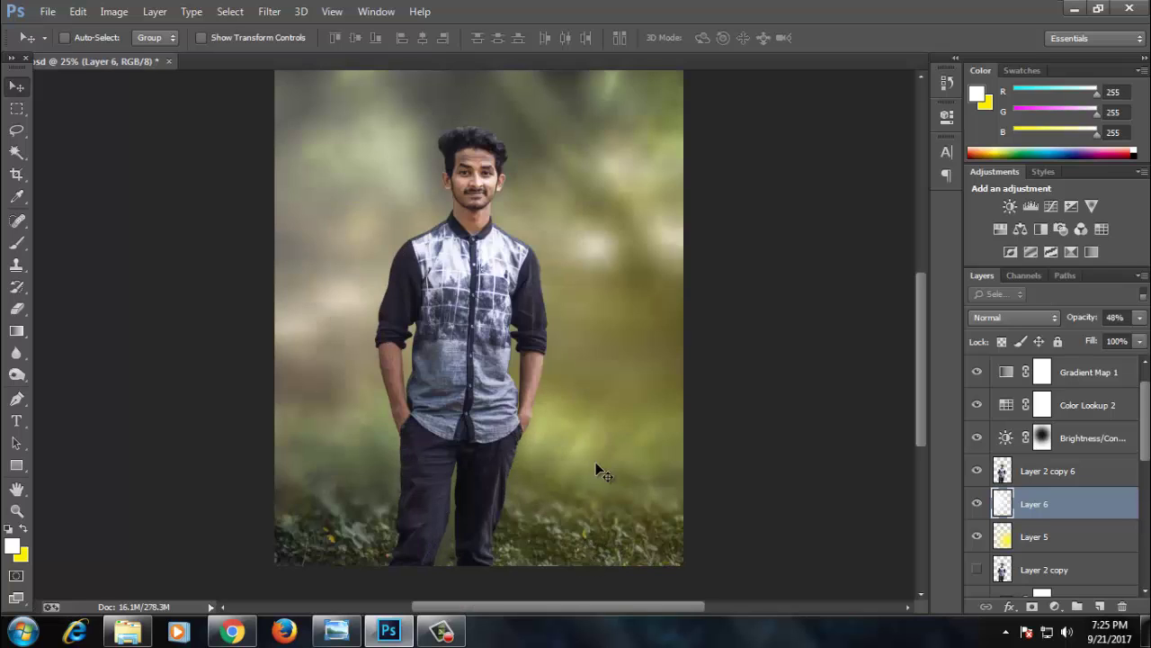
scroll(1012, 486, "down", 3)
On Layer 3, clone-stamp sampled grass over the bottom of the legs, then save.
left_click(1071, 470)
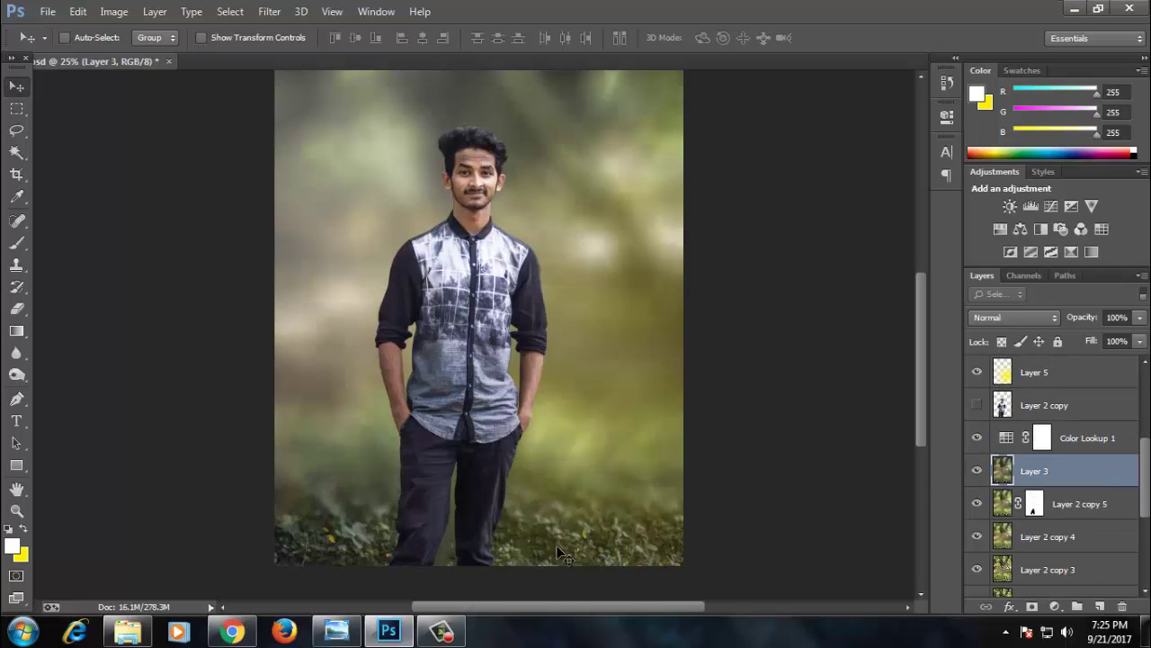
key("s")
left_click(595, 545, "alt")
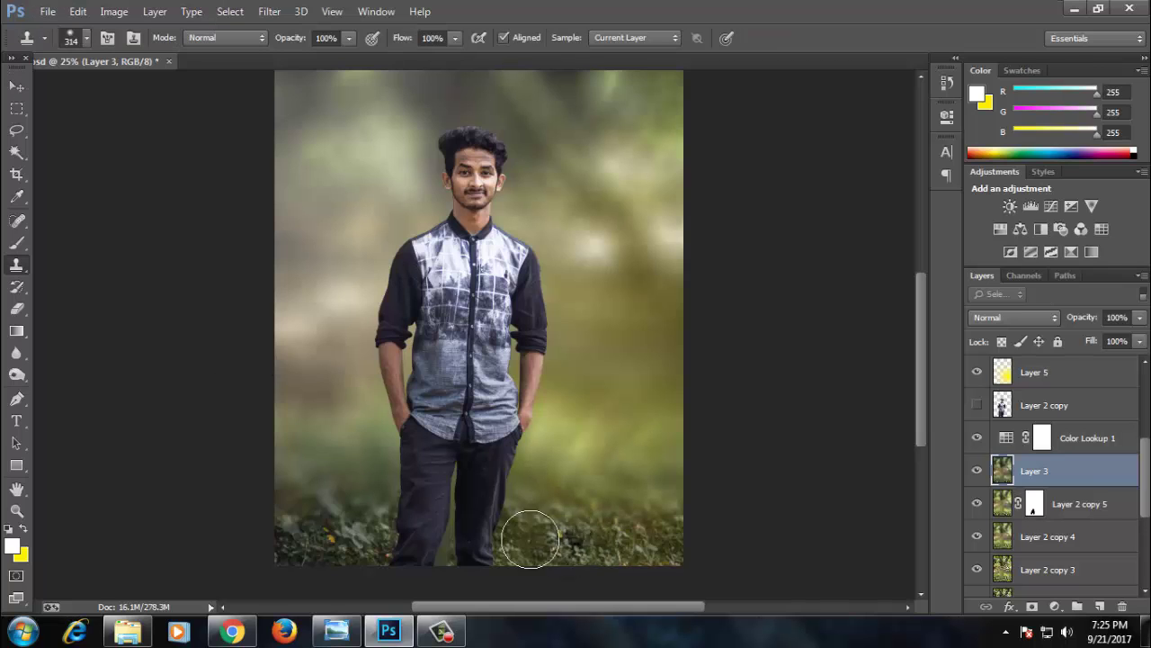
mouse_move(447, 504)
left_mouse_down()
mouse_move(530, 546)
mouse_move(451, 517)
left_mouse_up()
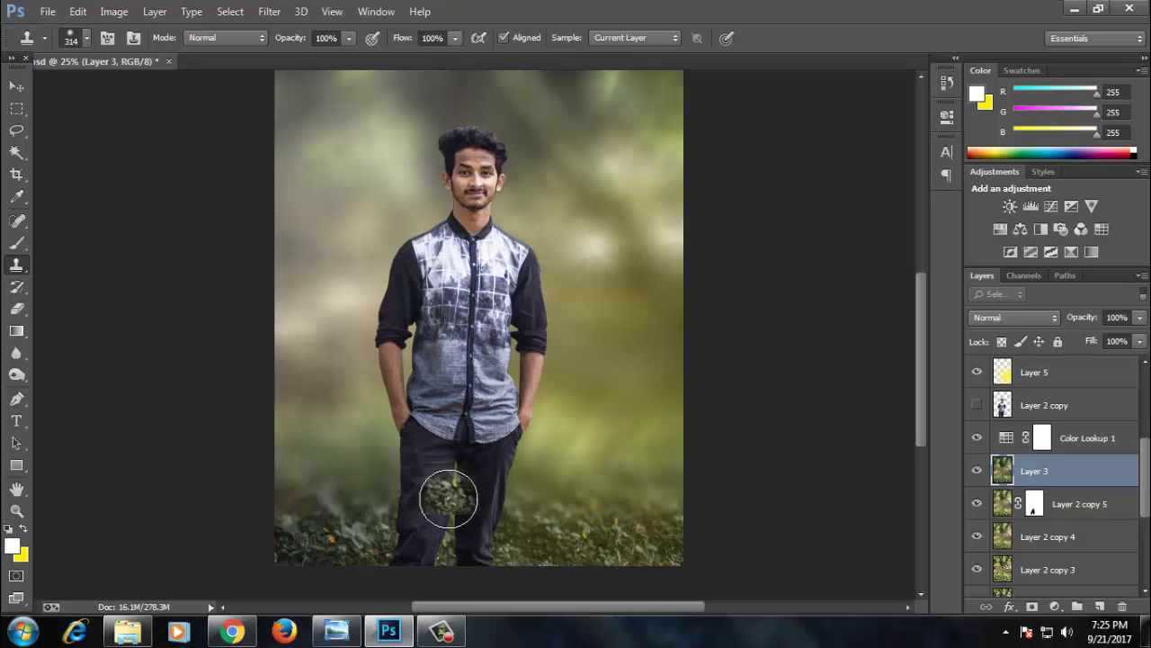
left_click(16, 85)
key("ctrl+minus")
key("ctrl+s")
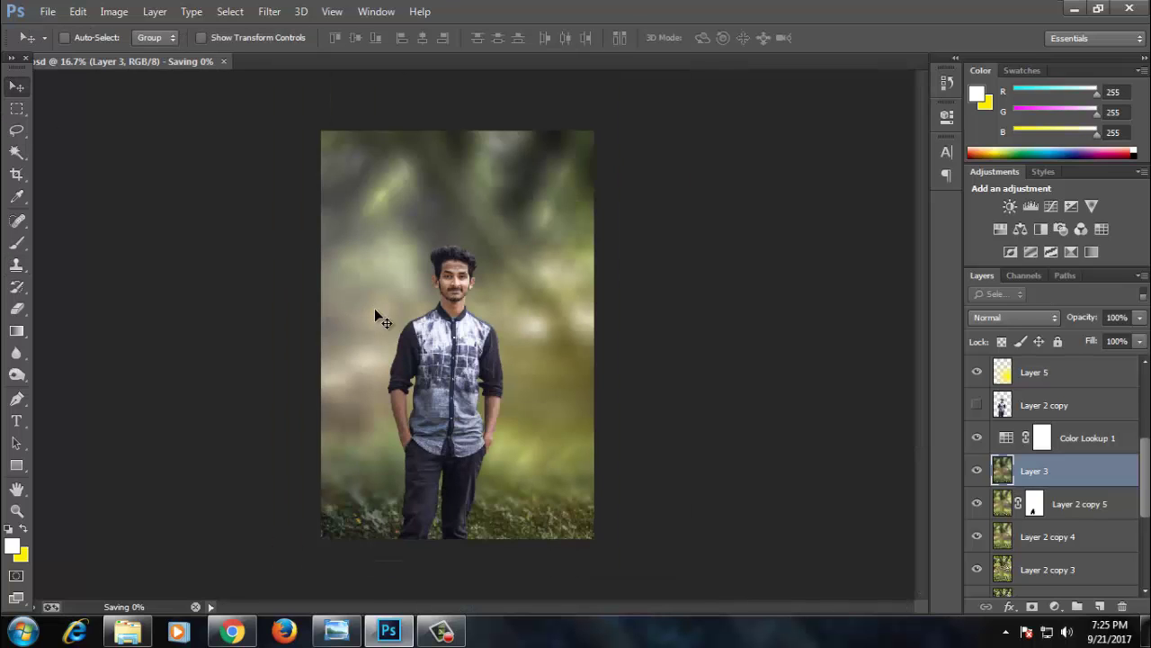
key("ctrl+plus")
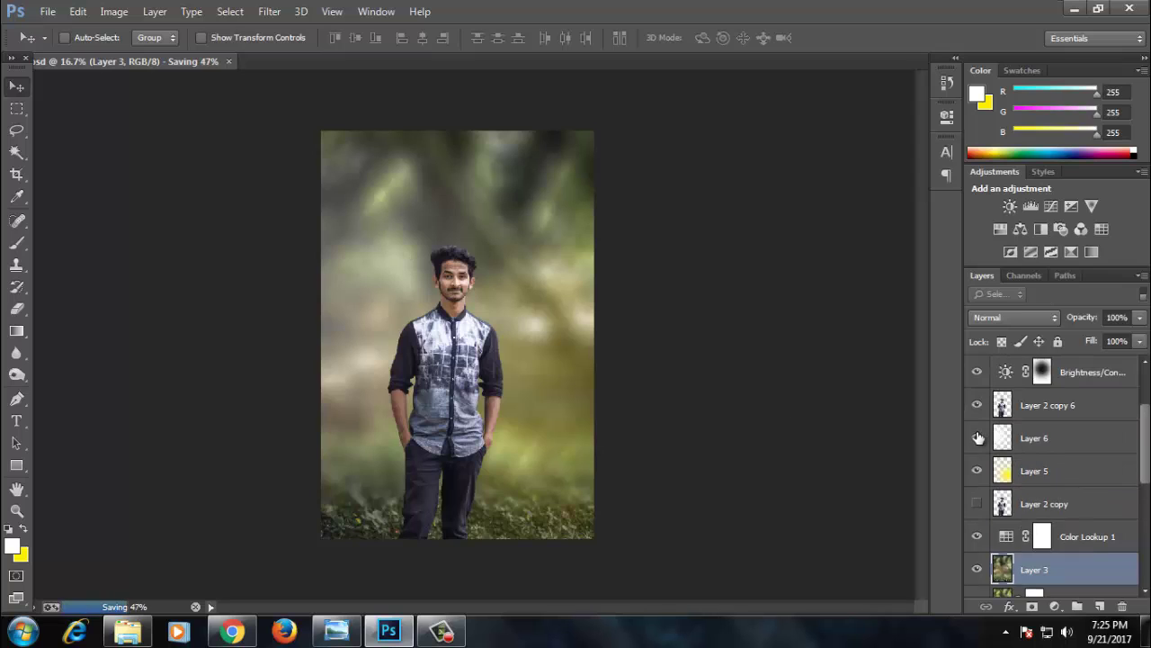
Merge all visible layers into a new Layer 7 above Gradient Map 1 and save.
scroll(978, 438, "up", 3)
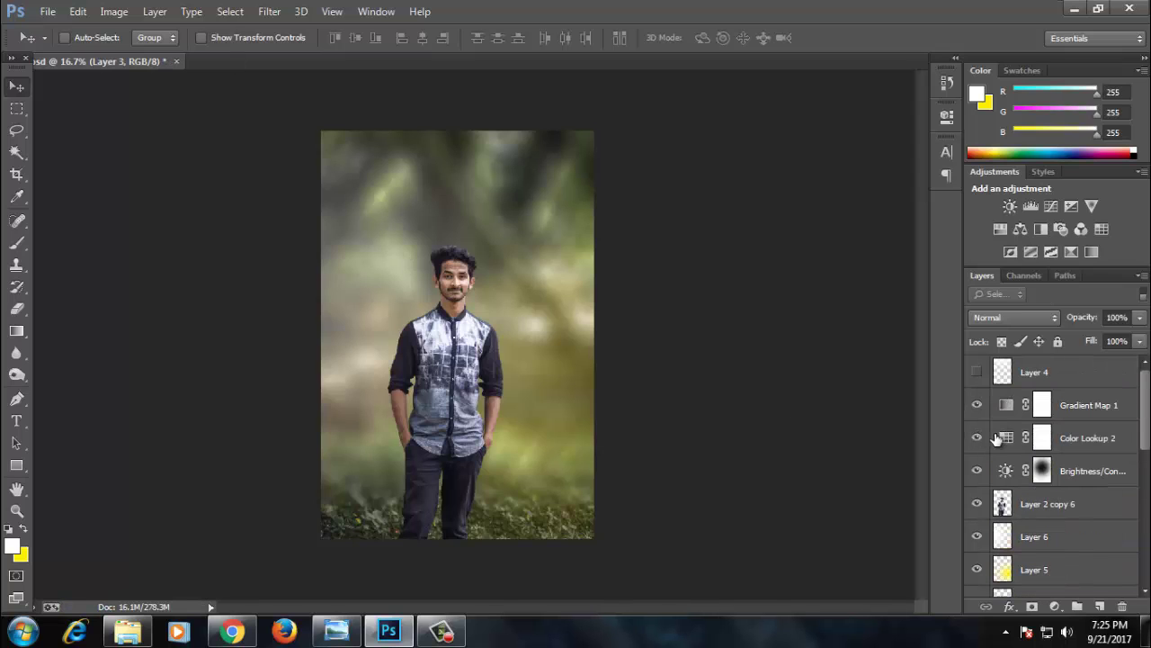
left_click(984, 373)
left_click(1090, 409)
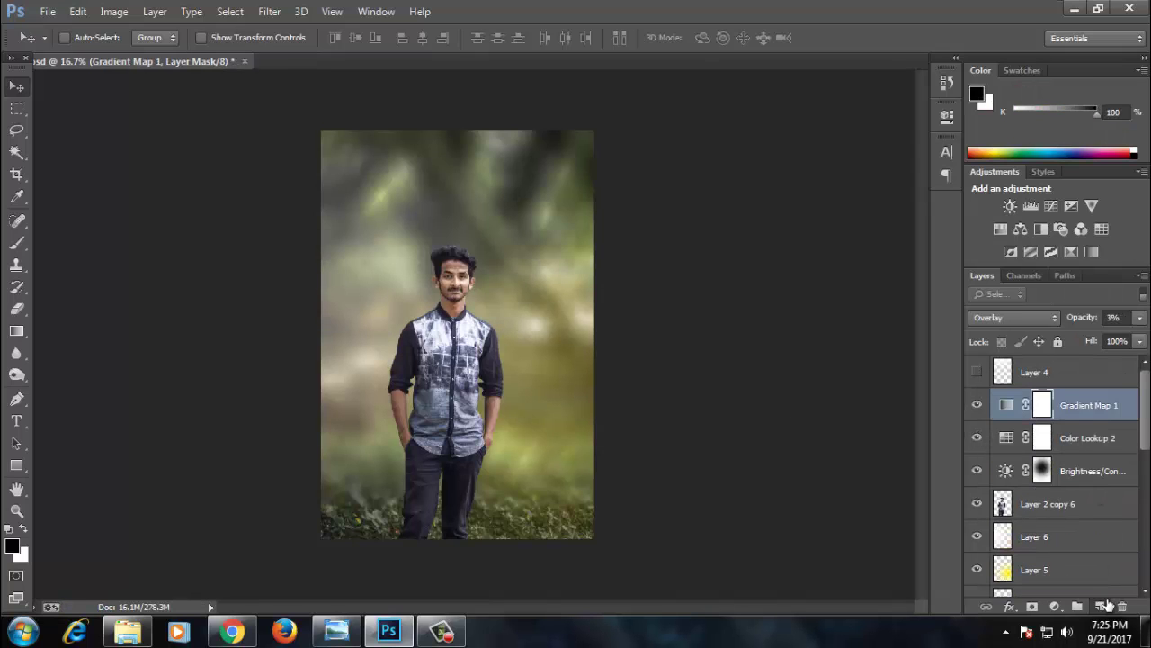
left_click(1101, 605)
key("ctrl+alt+shift+e")
key("ctrl+s")
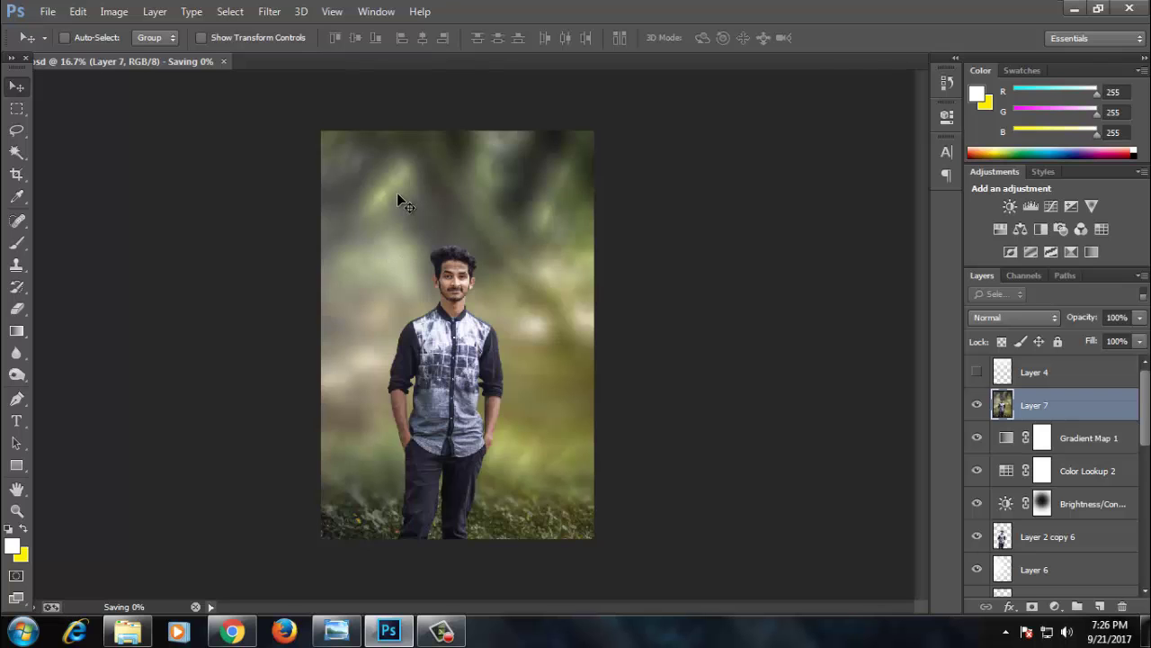
In Camera Raw, set highlights -52, shadows +57, blacks -16, slight contrast, and more clarity.
key("ctrl+shift+a")
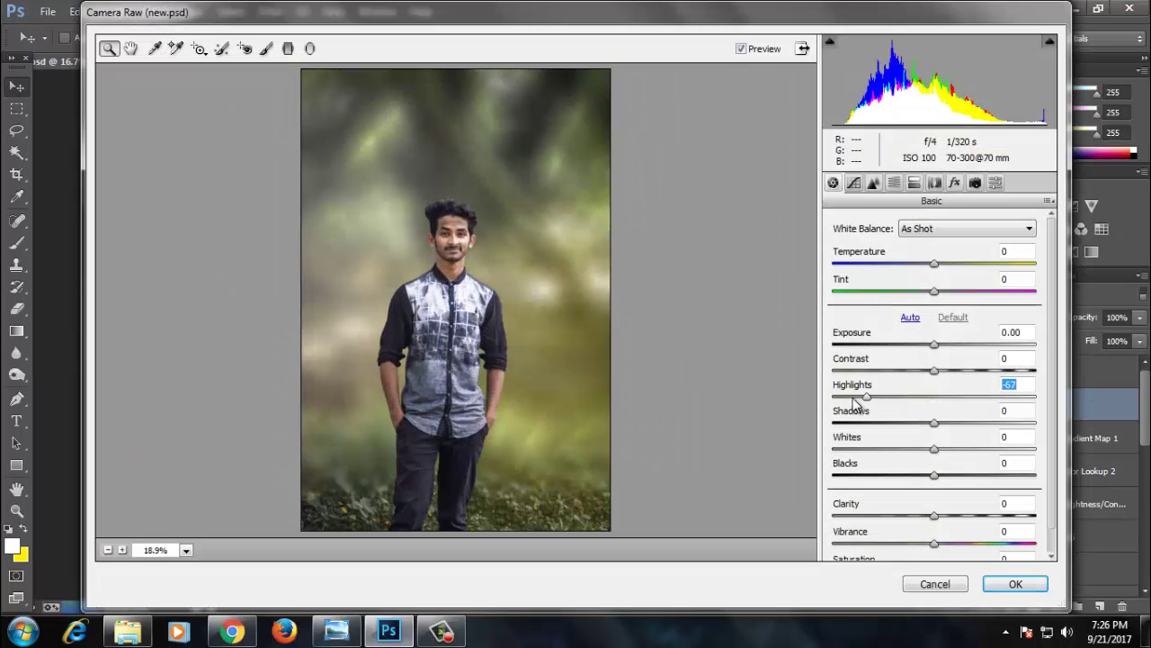
left_click_drag(854, 405, 850, 401)
left_click_drag(950, 430, 1014, 442)
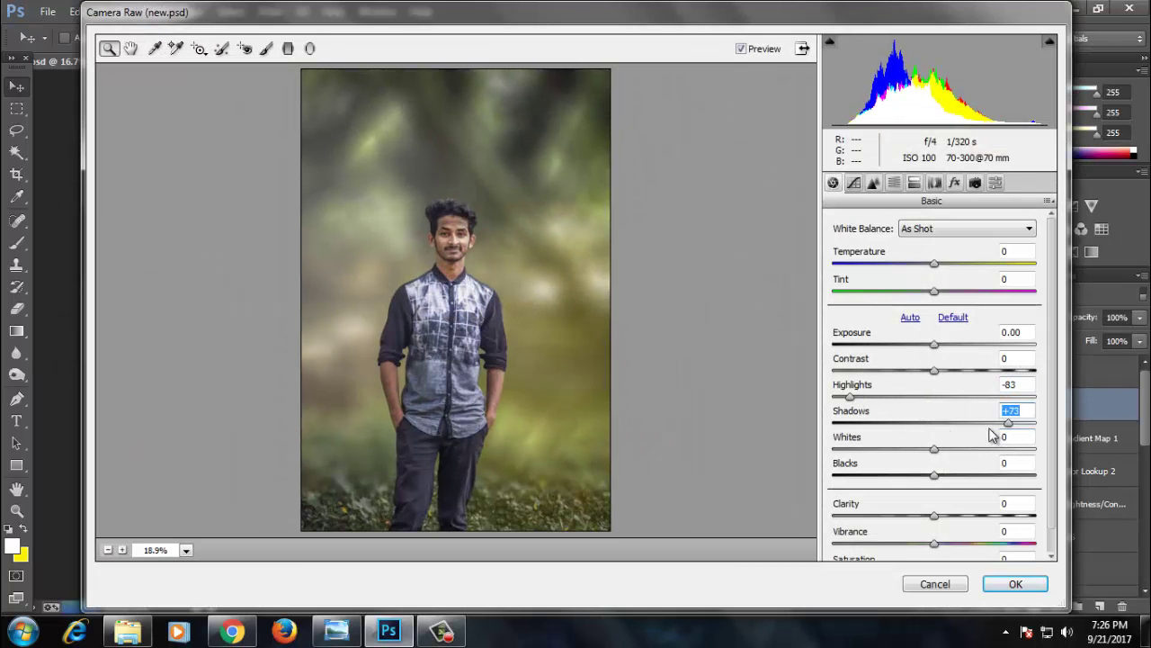
key("ctrl+z")
left_click(992, 422)
mouse_move(933, 475)
left_mouse_down()
mouse_move(905, 480)
mouse_move(917, 483)
left_mouse_up()
mouse_move(933, 369)
left_mouse_down()
mouse_move(930, 345)
mouse_move(936, 358)
left_mouse_up()
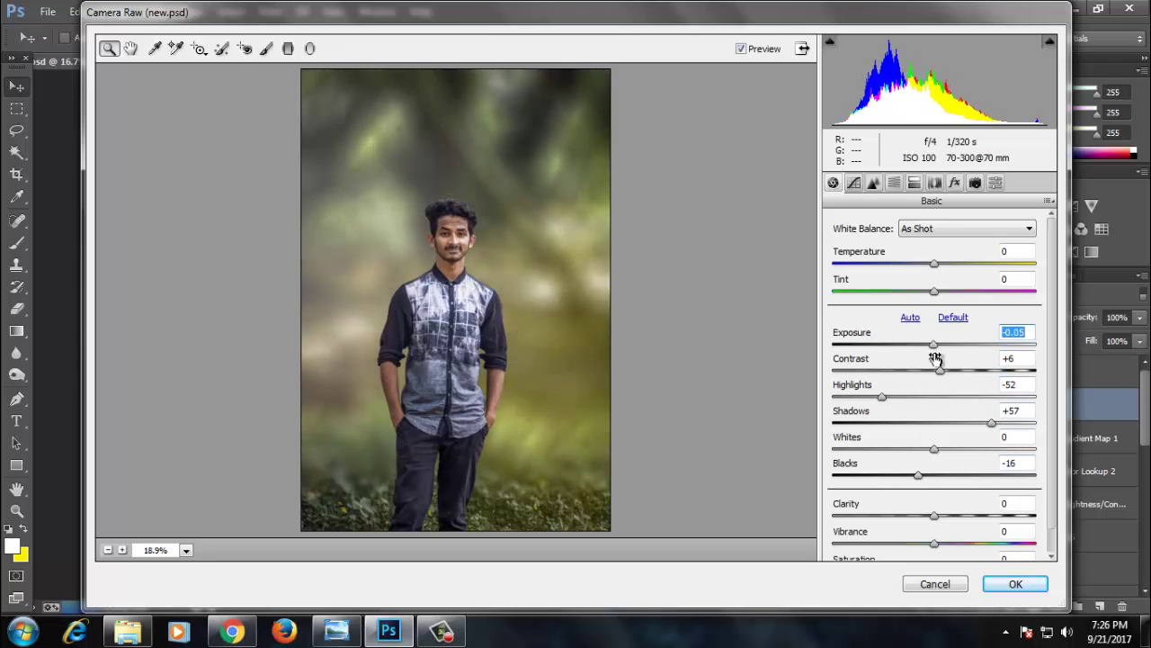
left_click_drag(934, 263, 930, 263)
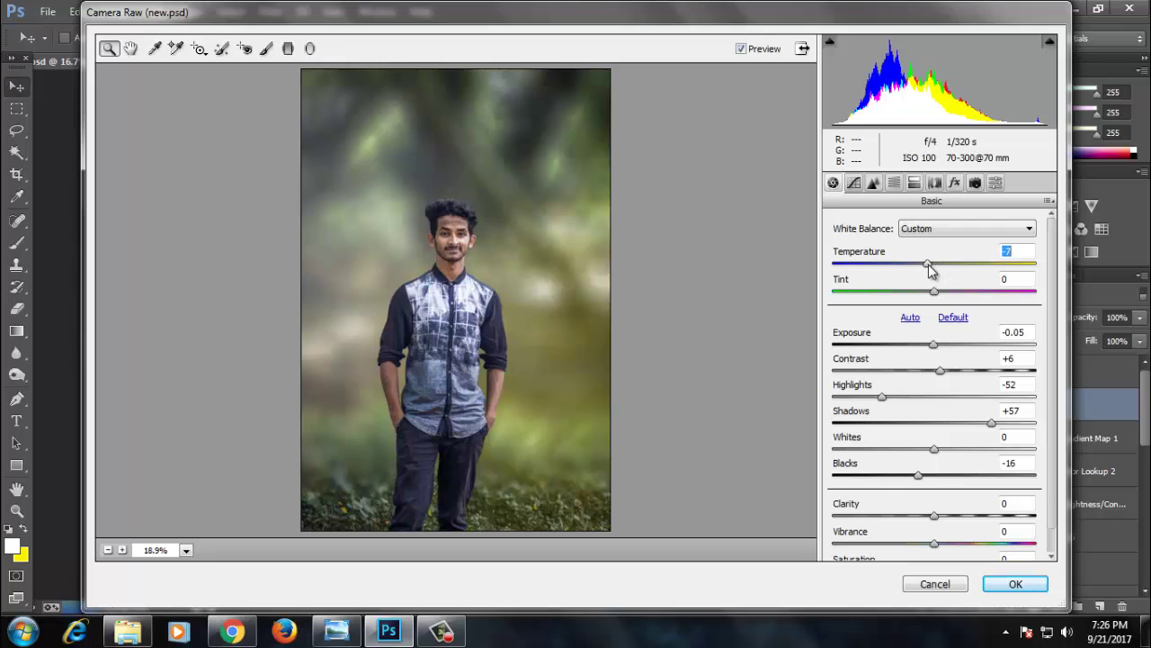
scroll(932, 267, "down", 1)
left_click_drag(936, 490, 947, 497)
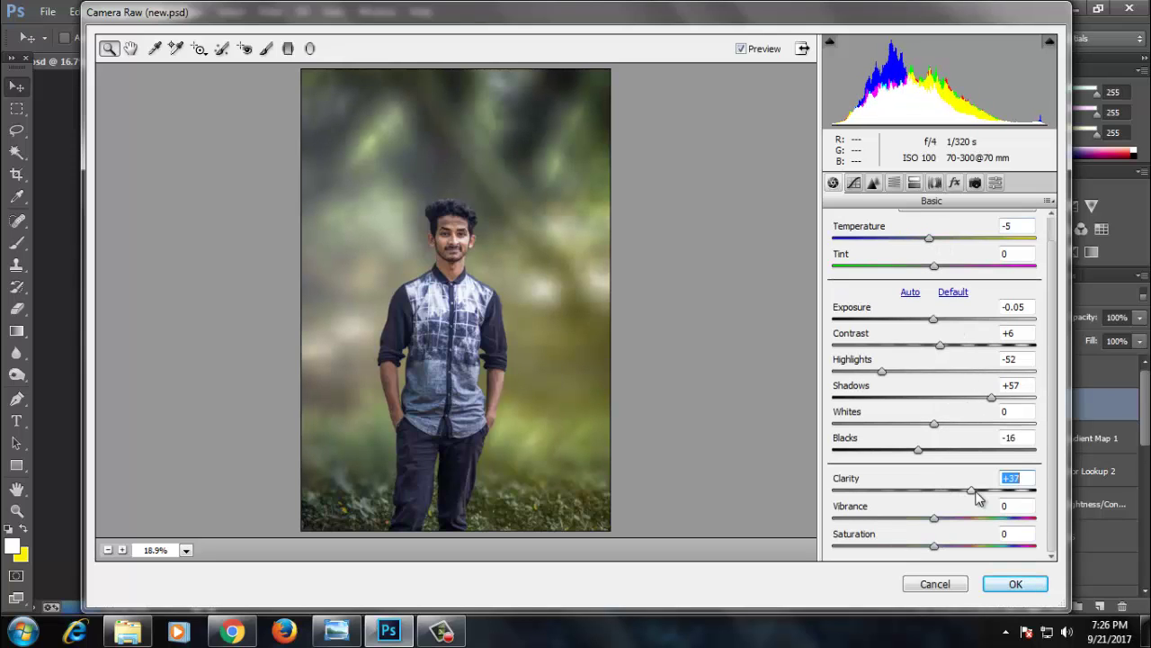
Add light luminance noise reduction and raise the Blue curve shadows to 17 for a blue tint.
left_click(873, 183)
left_click(849, 399)
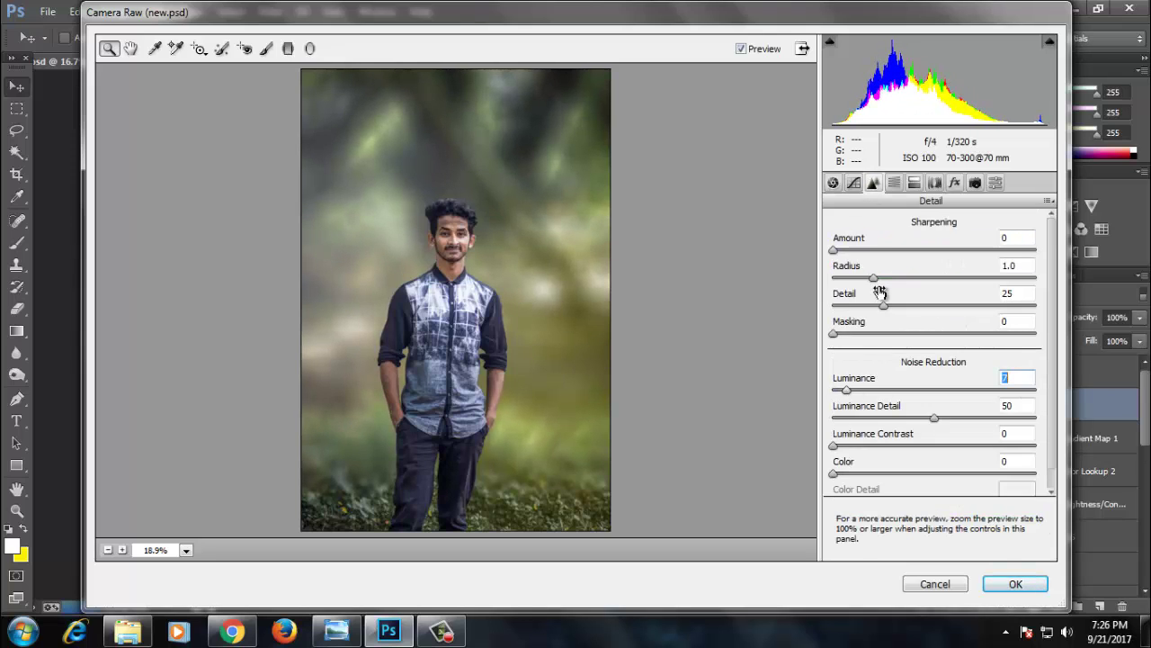
left_click(853, 182)
left_click(896, 221)
left_click(954, 274)
left_click(935, 332)
left_click_drag(1046, 295, 1046, 312)
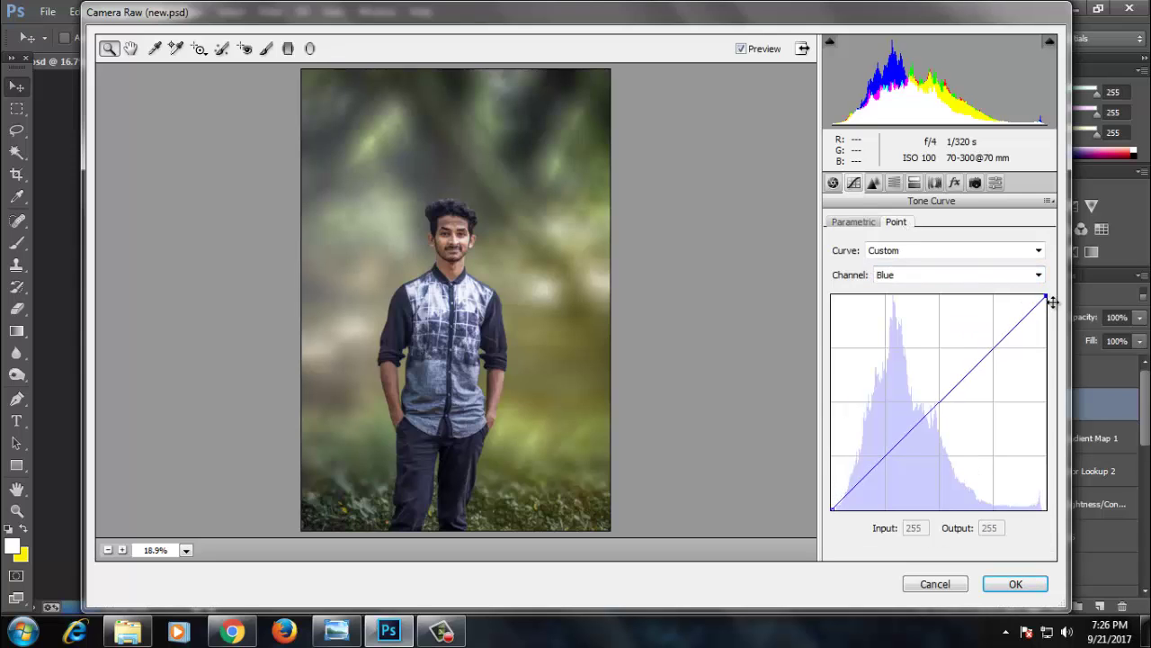
left_click_drag(831, 510, 831, 496)
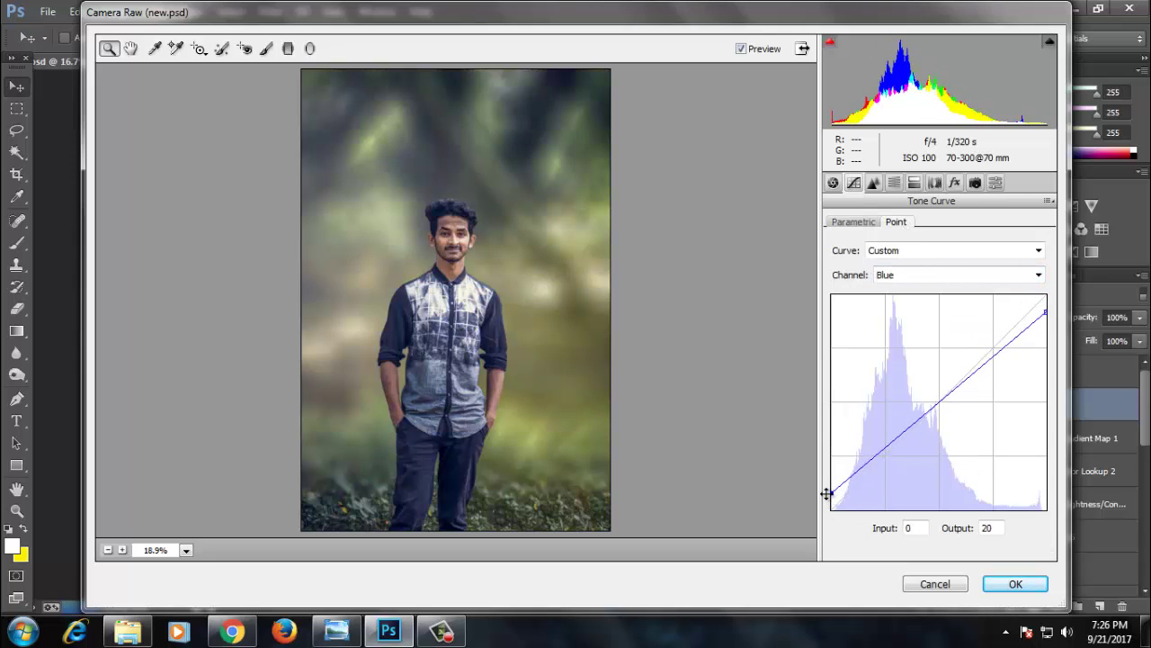
left_click(909, 308)
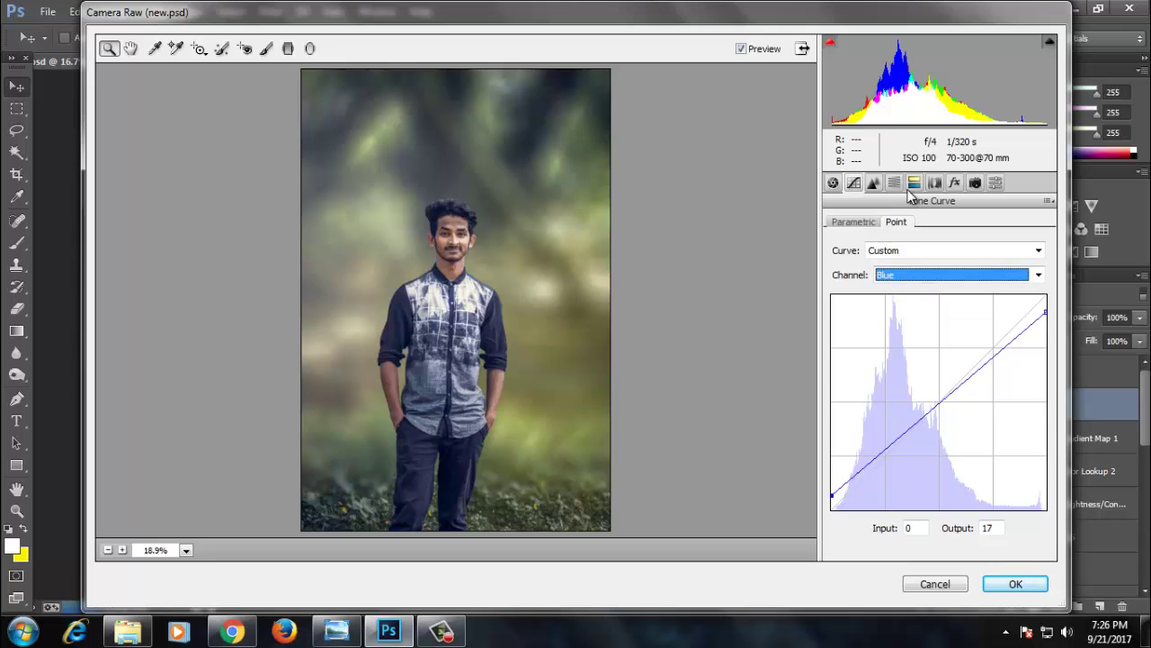
Set Oranges luminance +16, a -19 vignette and lens vignetting, then apply the Camera Raw grade.
left_click(893, 183)
left_click(932, 247)
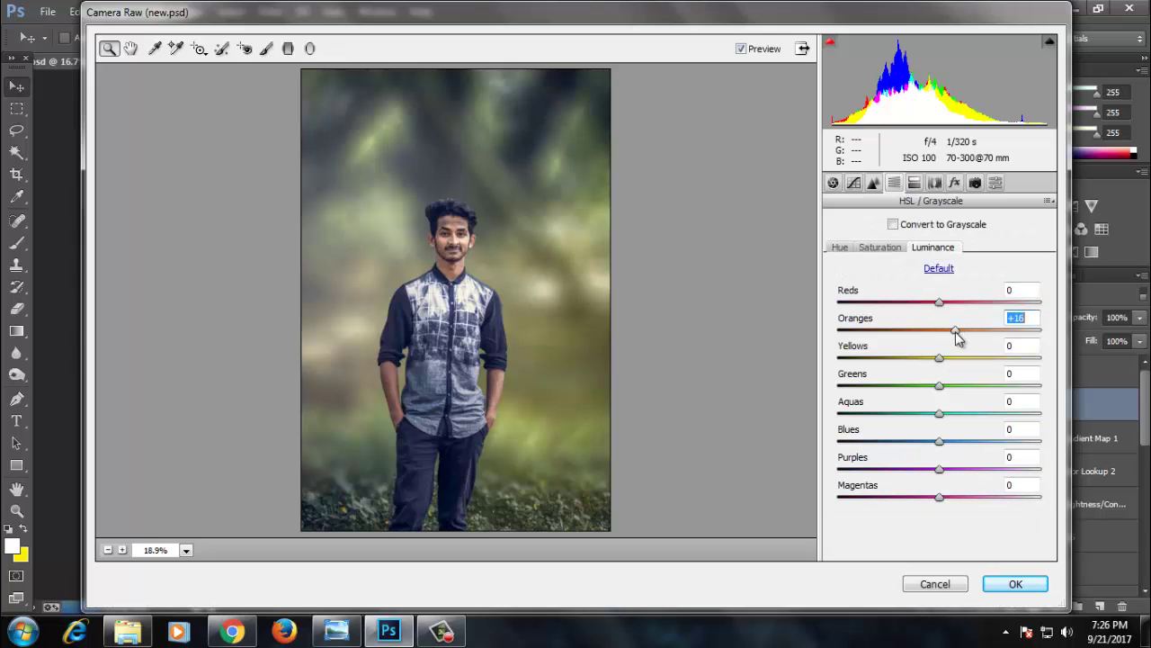
left_click(955, 183)
left_click_drag(939, 399, 918, 401)
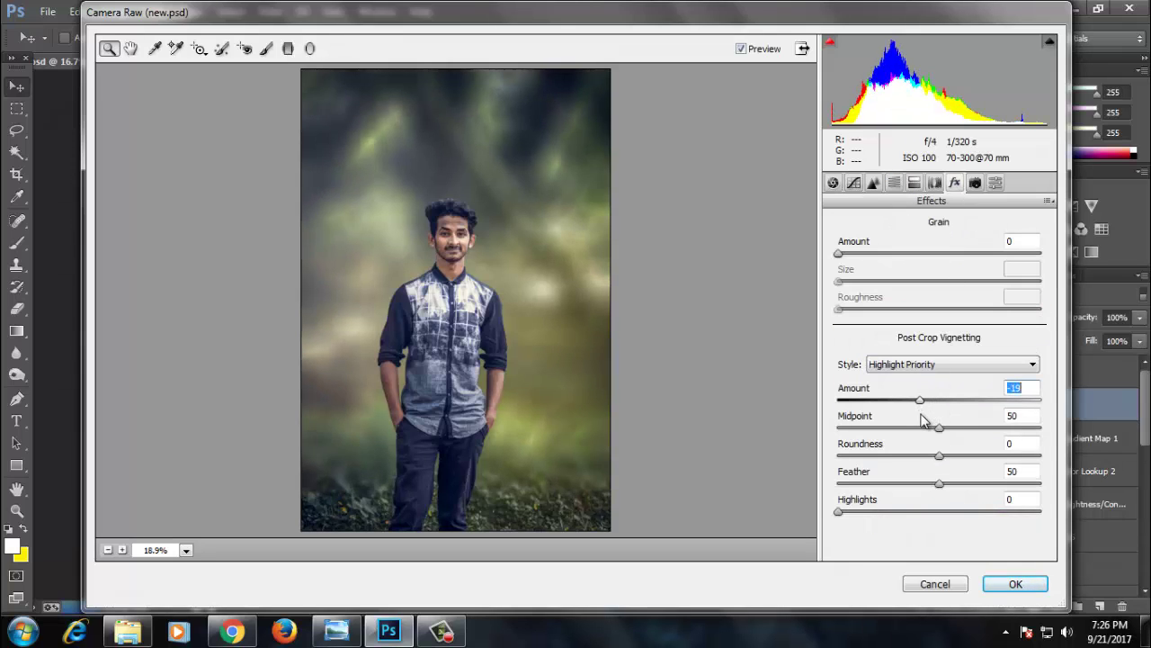
left_click(939, 428)
left_click(975, 183)
left_click(935, 183)
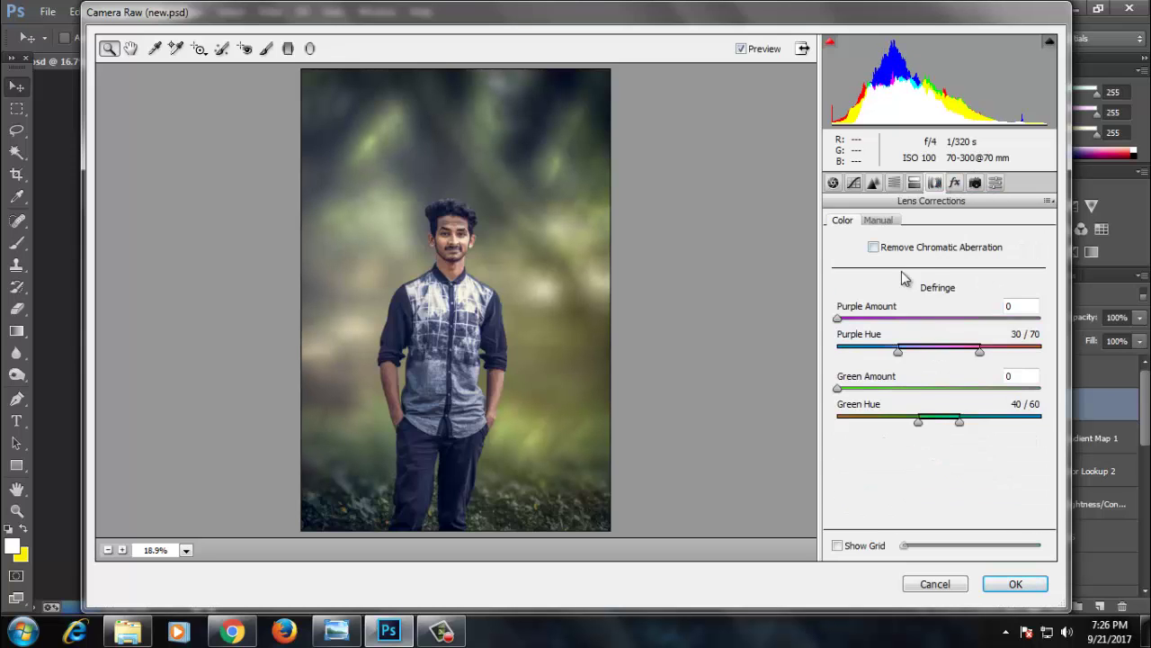
left_click(878, 219)
scroll(945, 474, "down", 3)
left_click_drag(938, 489, 927, 495)
key("Return")
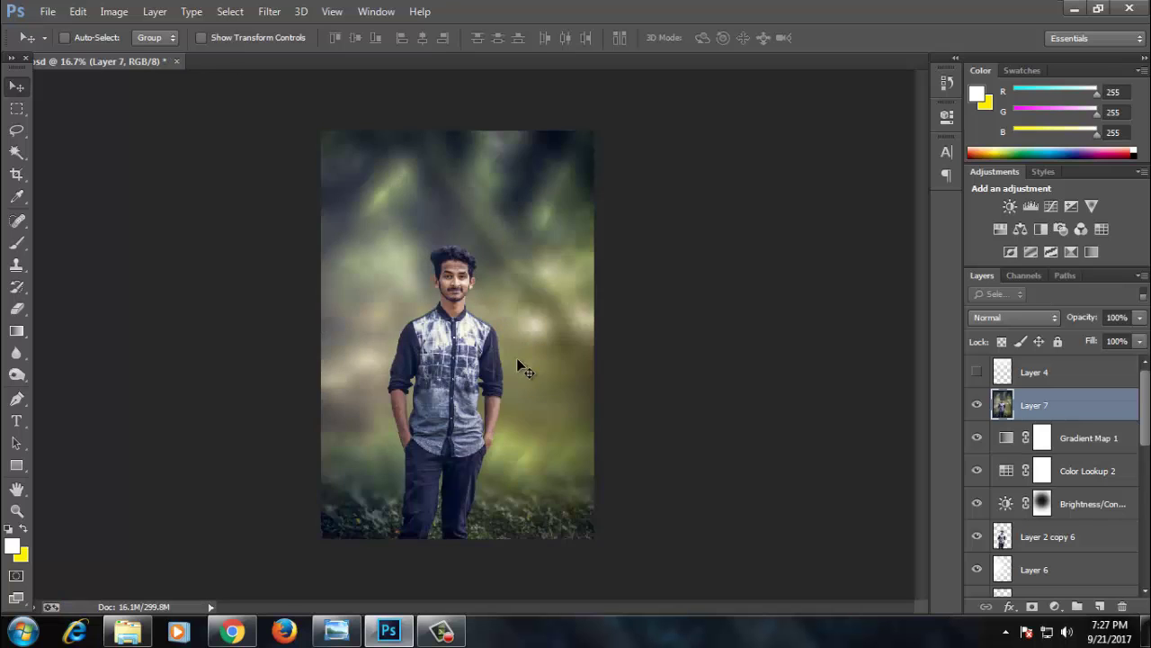
Save the document and duplicate the graded Layer 7.
key("ctrl+s")
left_click(434, 257)
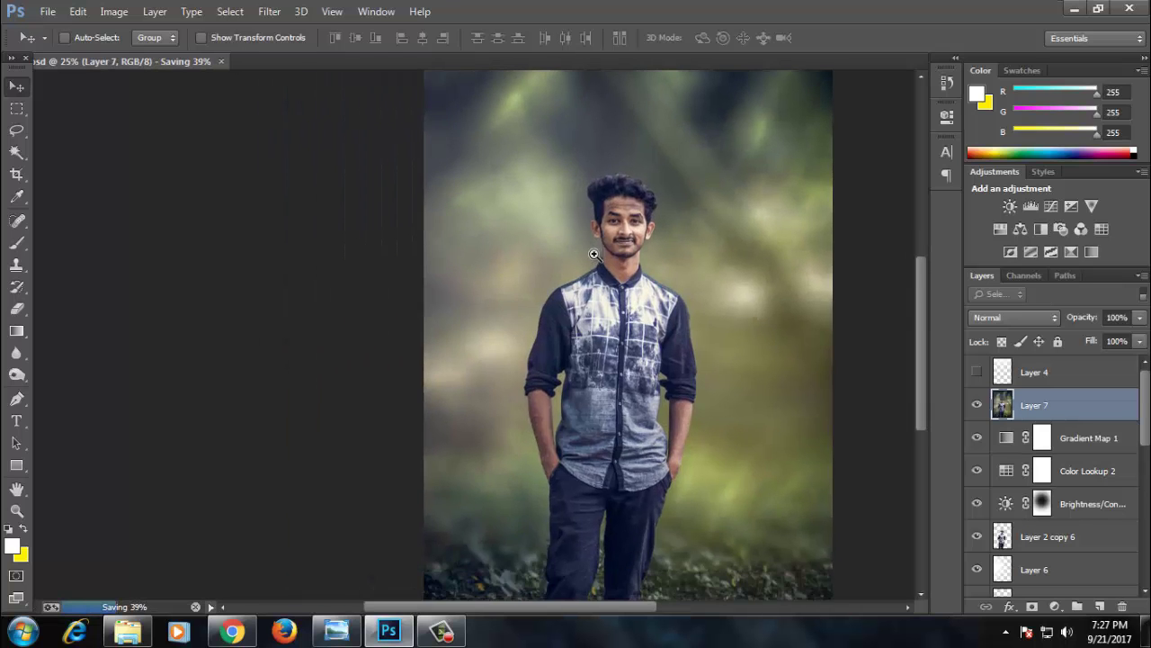
left_click(565, 249)
key("ctrl+j")
Magic-wand select the left forearm and brighten it with a Curves adjustment.
key("w")
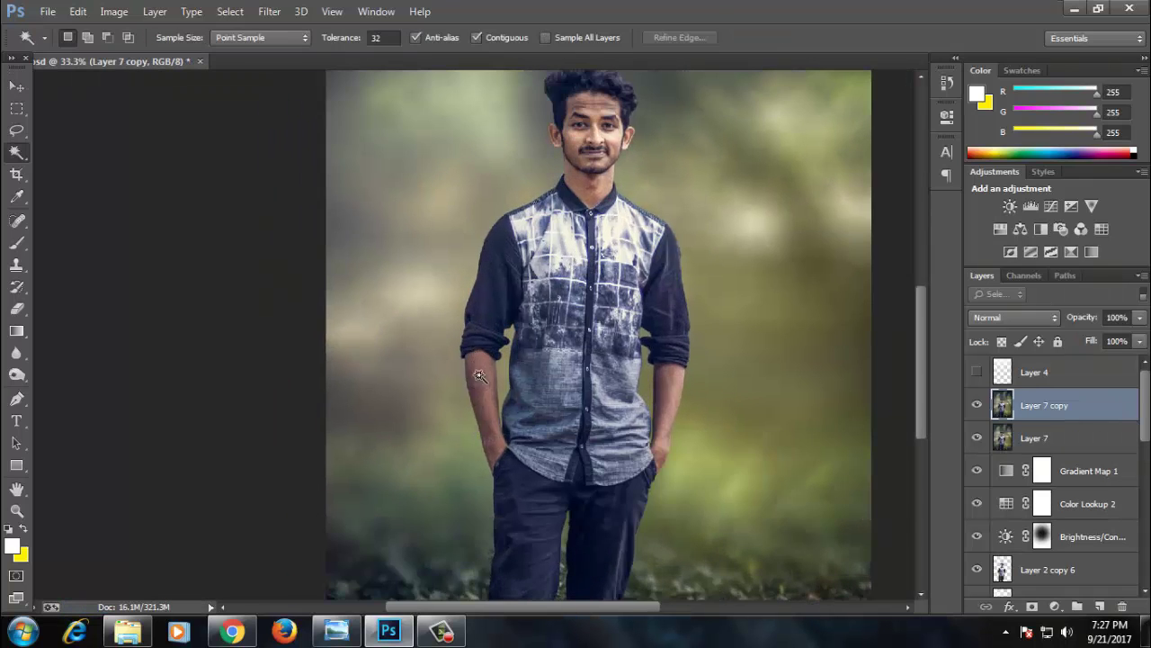
left_click(485, 424)
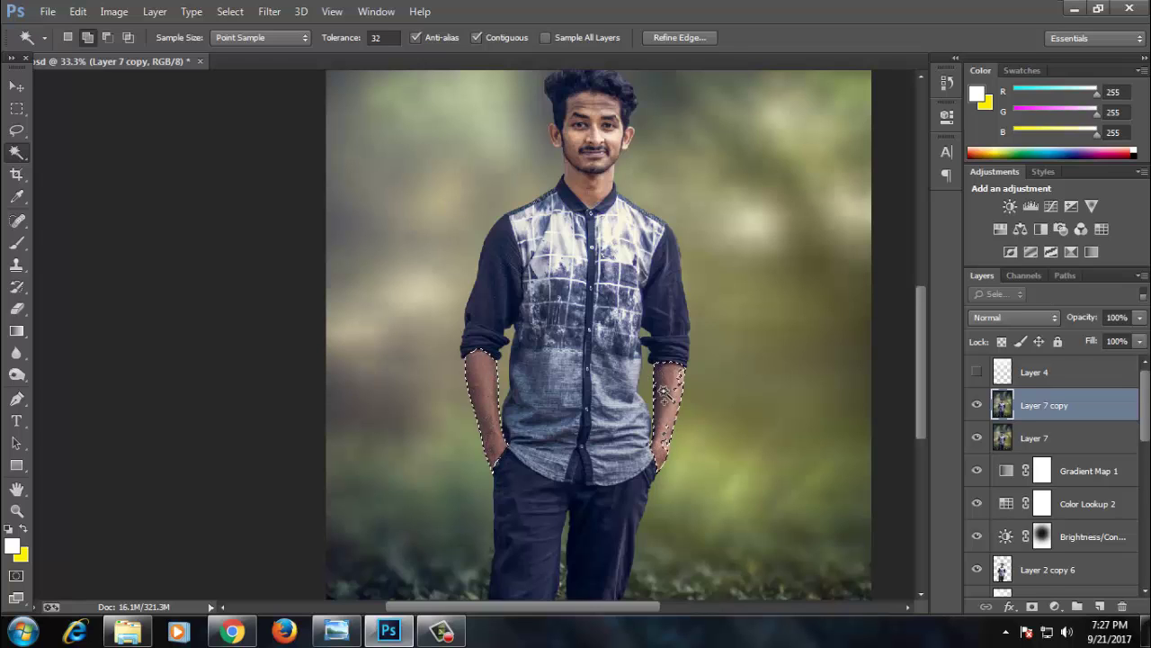
right_click(671, 389)
key("Escape")
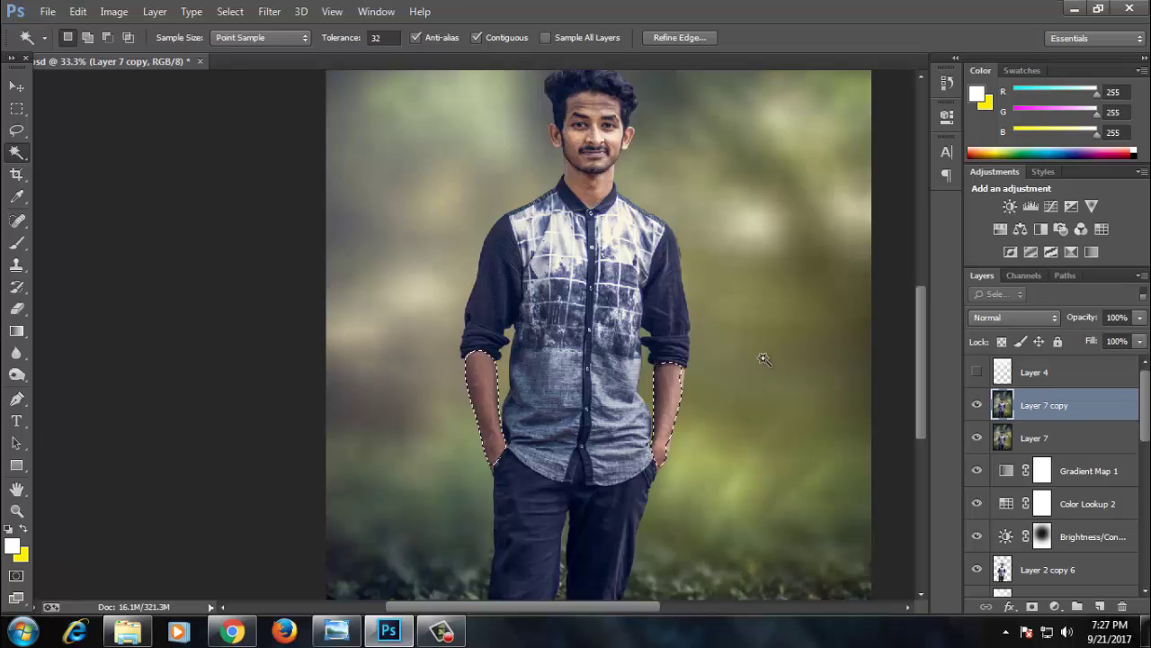
left_click(109, 12)
left_click(350, 78)
left_click_drag(882, 318, 878, 276)
key("Return")
key("ctrl+d")
Reselect both forearms, feather them by 15 and brighten them again with Curves.
key("ctrl+minus")
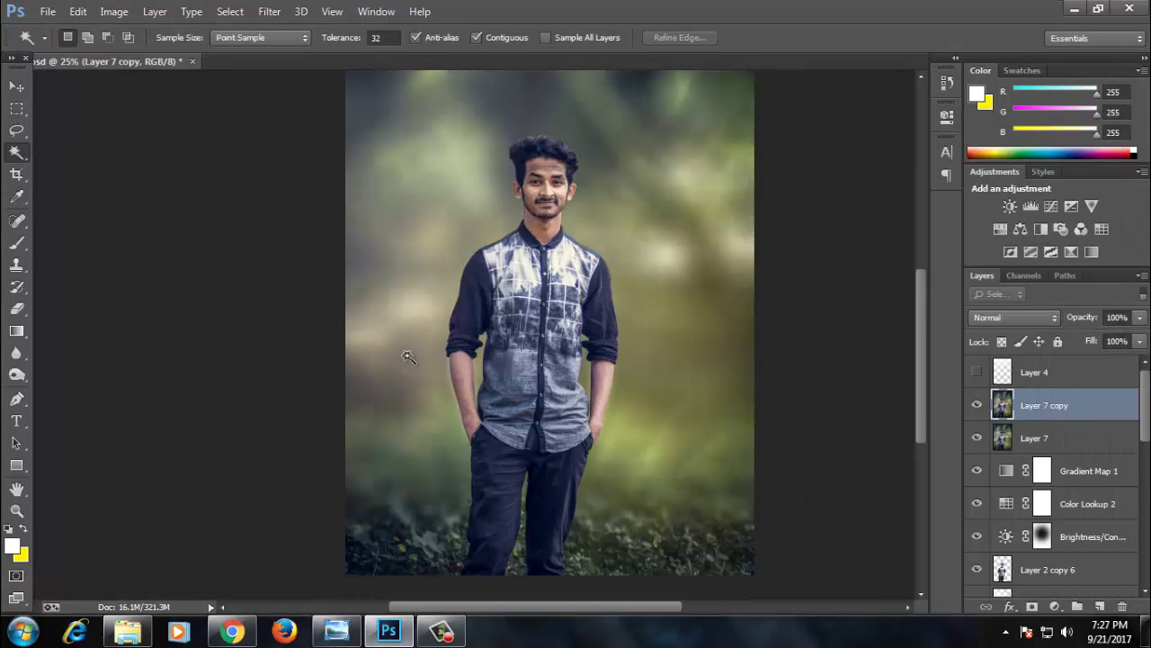
key("ctrl+shift+d")
right_click(522, 376)
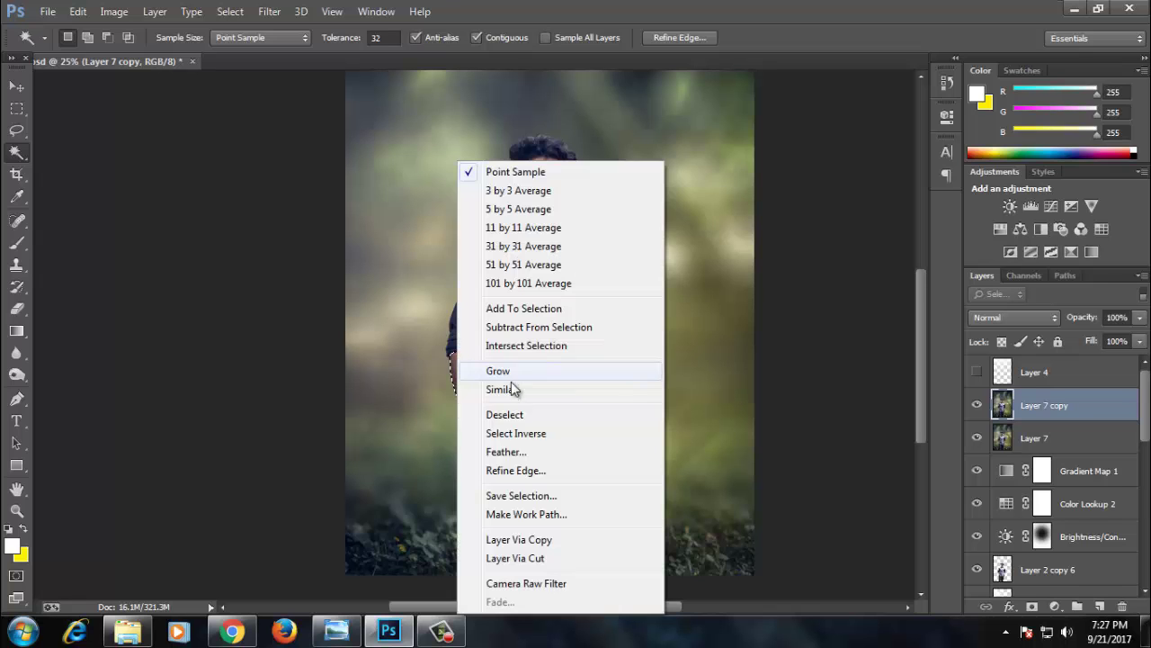
left_click(517, 434)
key("Return")
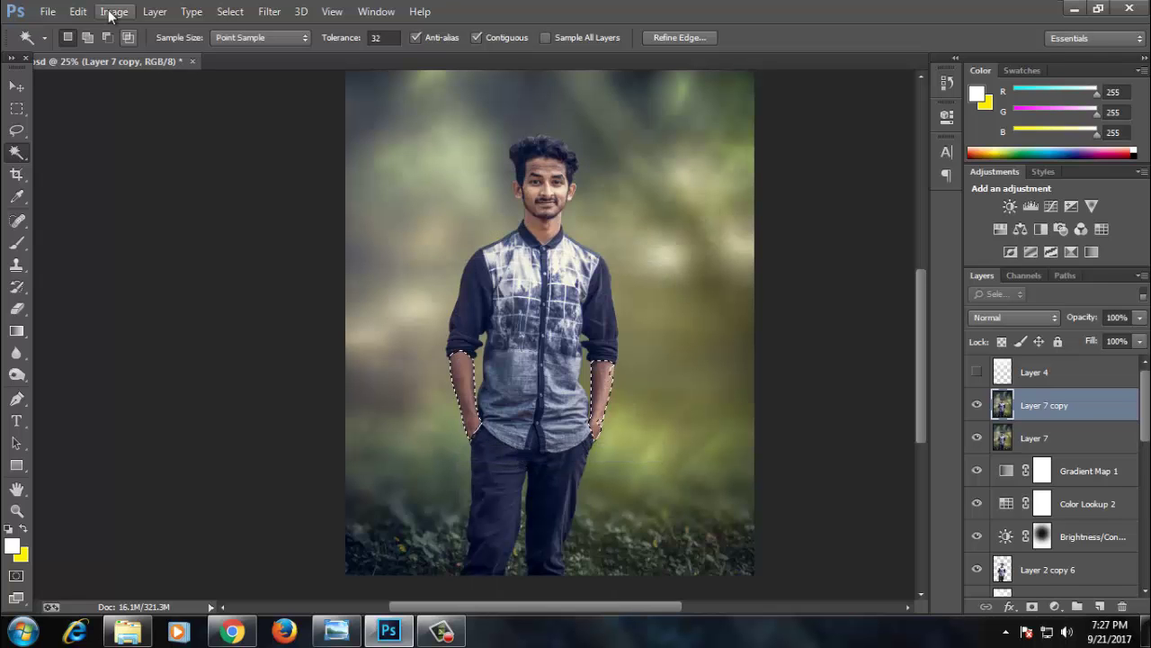
left_click(113, 10)
left_click(315, 82)
left_click_drag(885, 318, 884, 285)
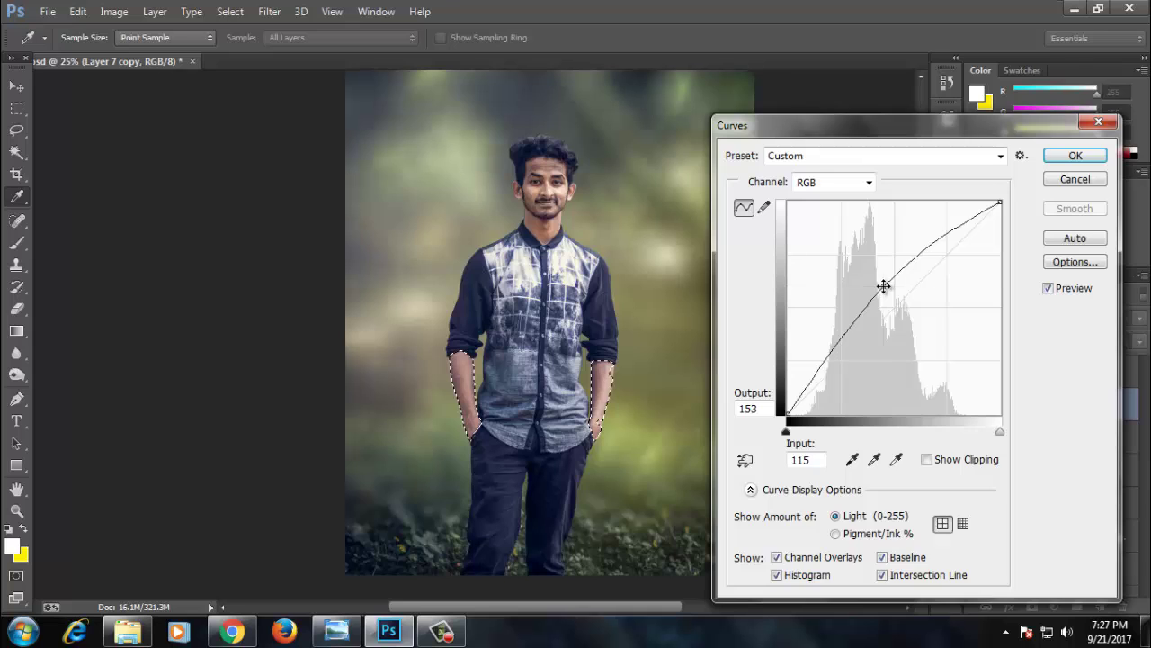
key("Return")
key("ctrl+d")
Feather the forearm selection by 1 and raise its Levels midtones to 1.27.
scroll(621, 355, "up", 1)
left_click(613, 361, "alt")
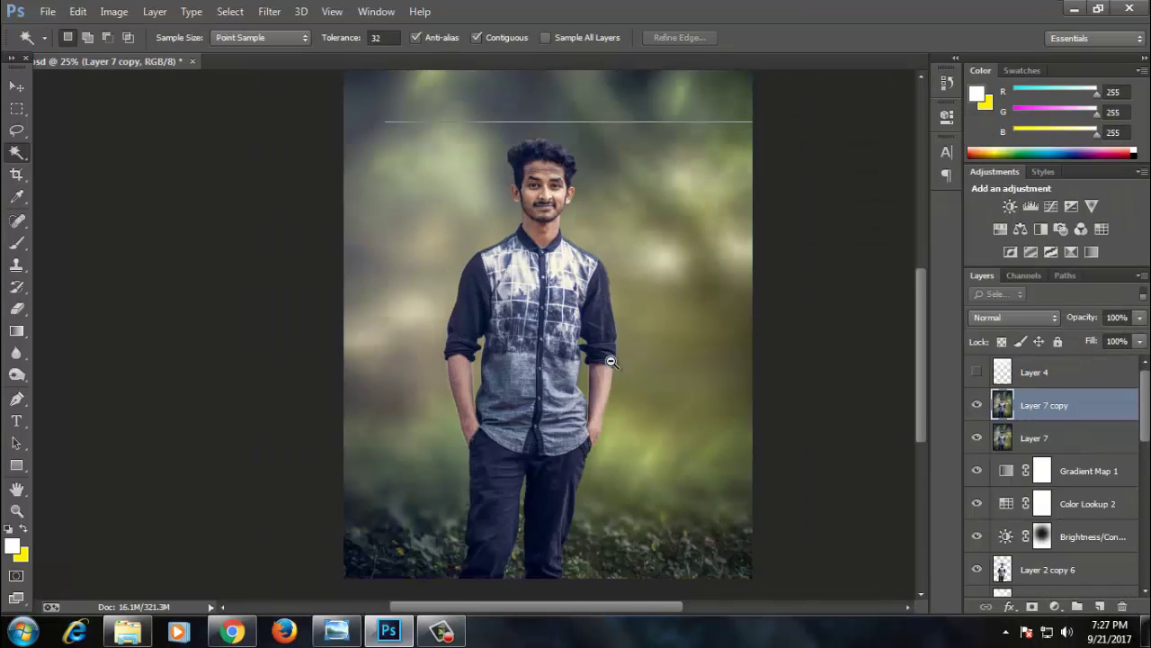
left_click(496, 290, "ctrl")
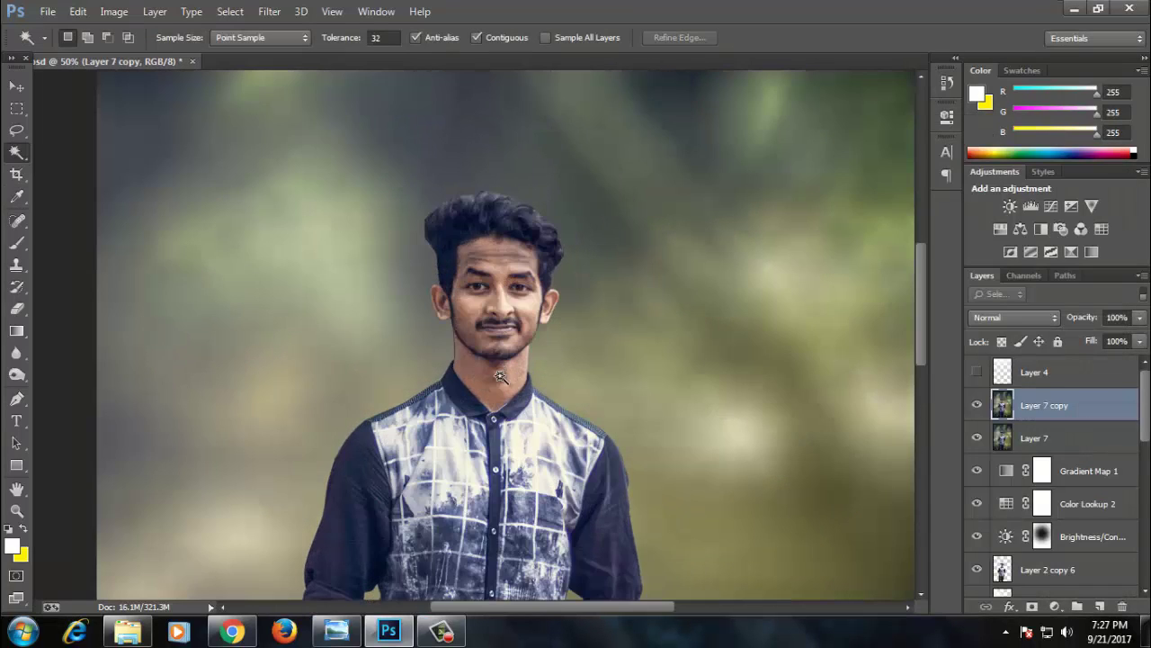
left_click(489, 376, "alt")
key("ctrl+z")
right_click(413, 530)
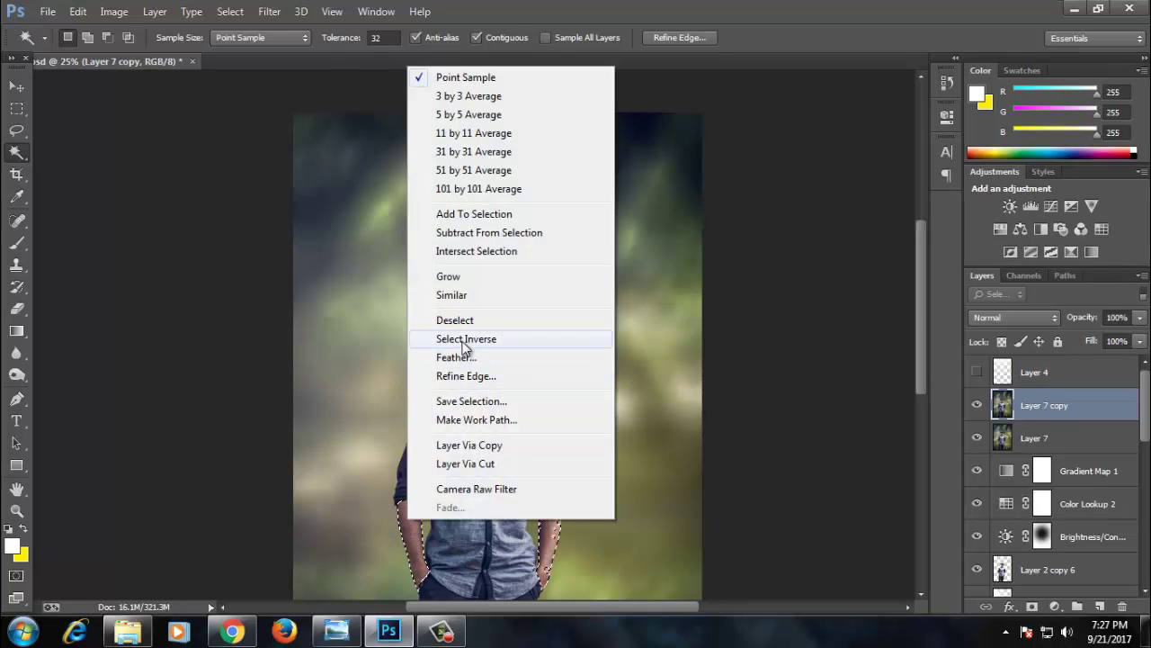
left_click(478, 356)
type("1")
key("Return")
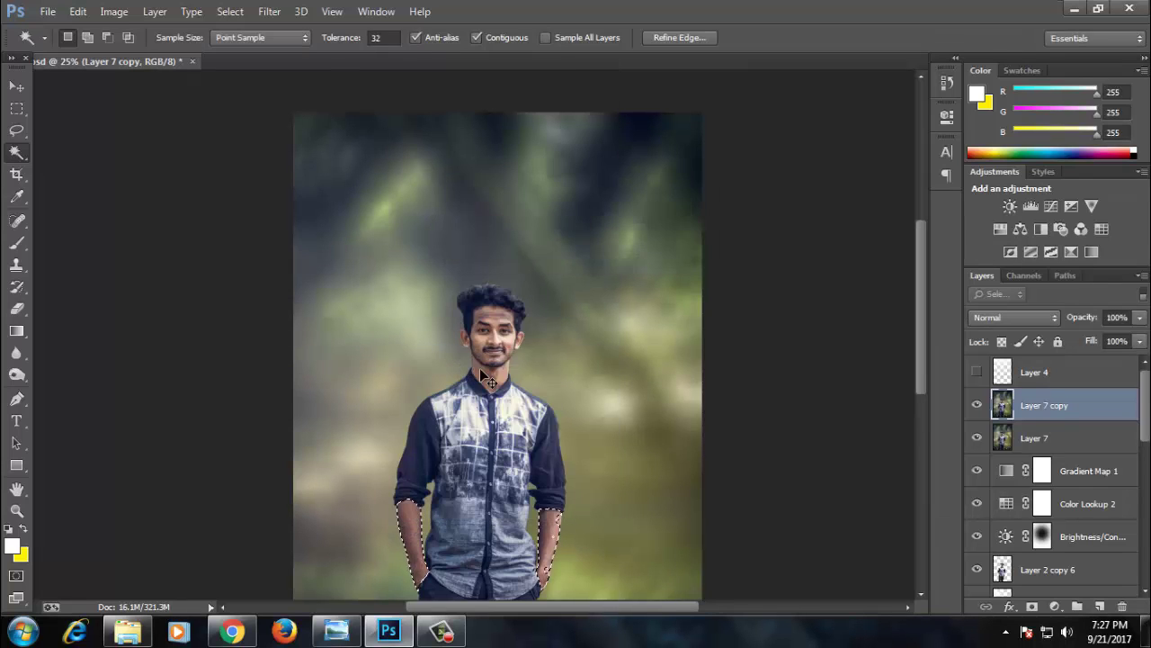
key("ctrl+l")
left_click_drag(827, 319, 812, 319)
key("Return")
key("ctrl+d")
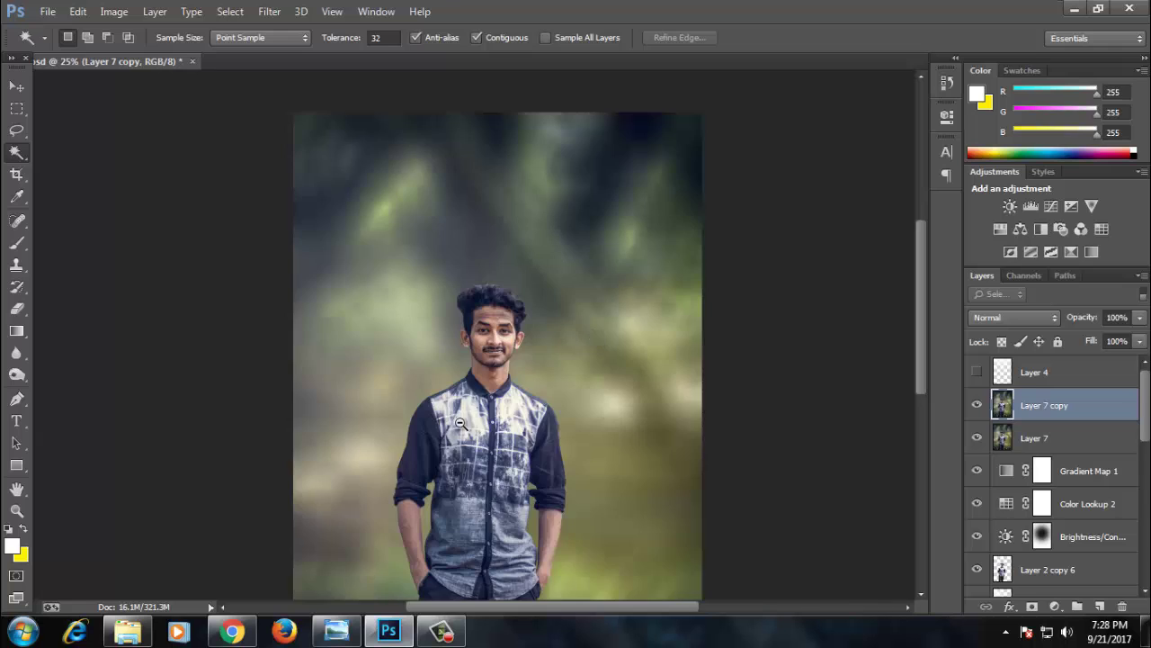
Magic-wand select the face and neck skin and feather the selection.
scroll(444, 349, "down", 1)
scroll(444, 349, "up", 1)
scroll(444, 349, "up", 1)
left_click(467, 362, "shift")
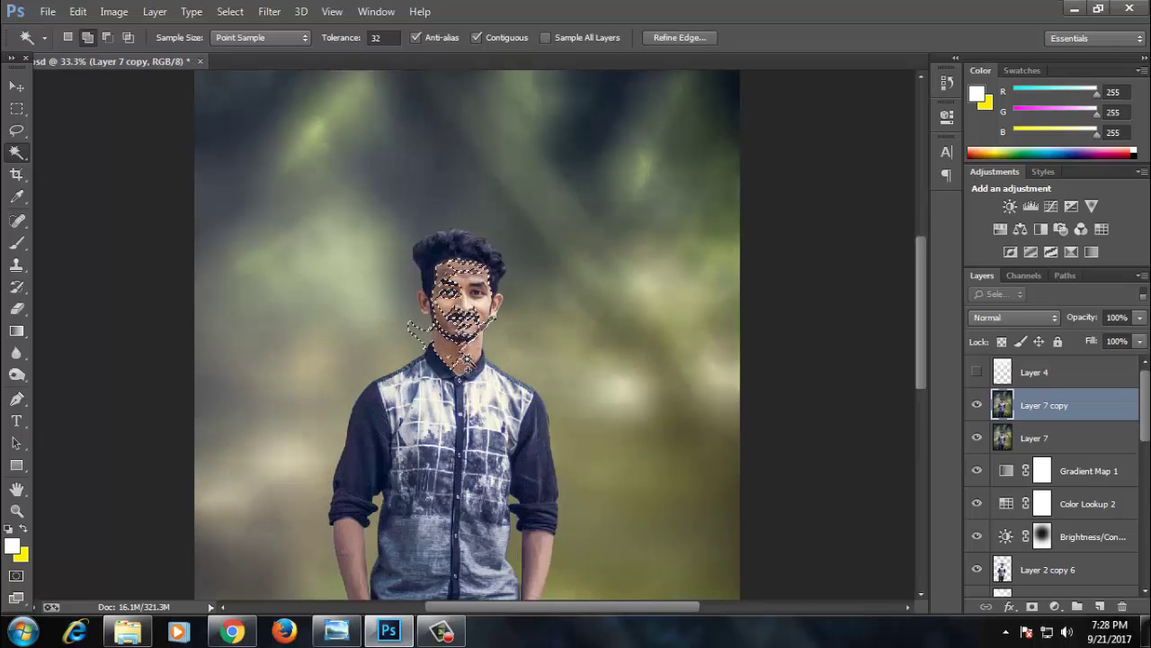
left_click(545, 284, "shift")
right_click(459, 270)
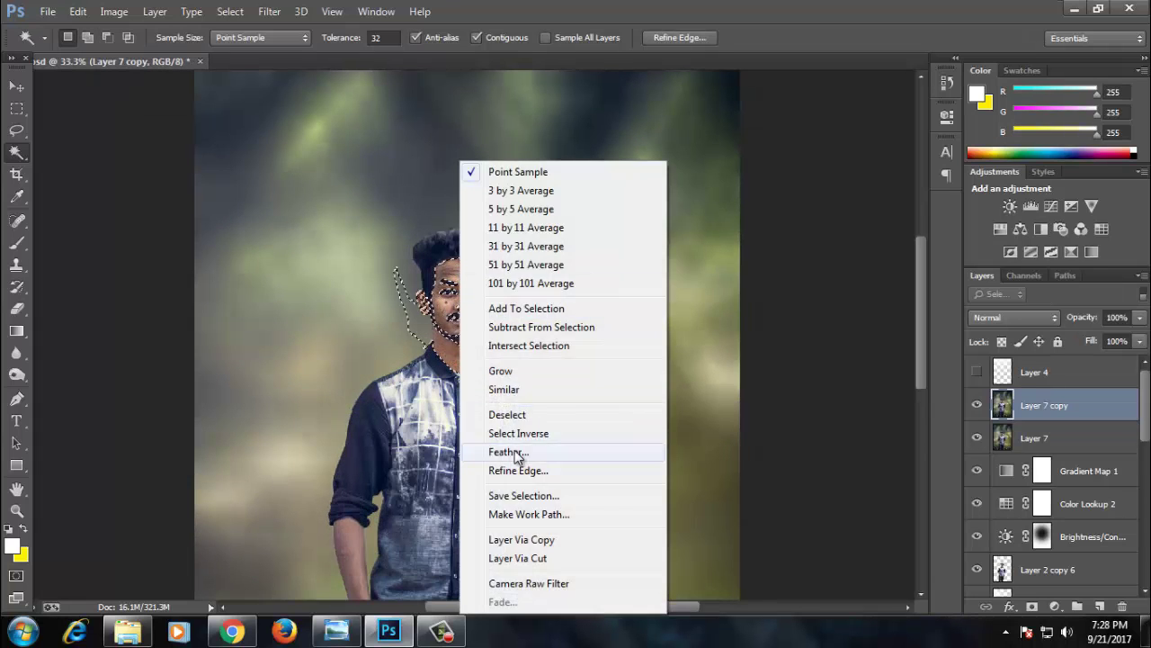
left_click(490, 447)
key("Return")
Apply Color Balance to the face and neck, deselect, and save the document.
key("ctrl+b")
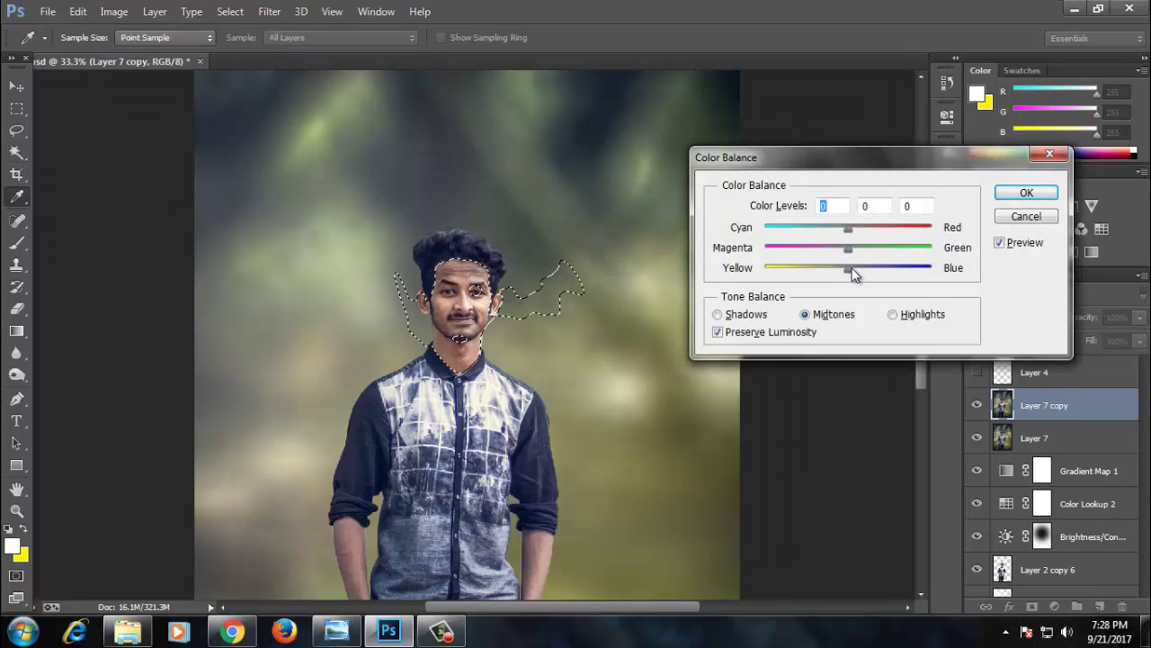
key("Return")
key("w")
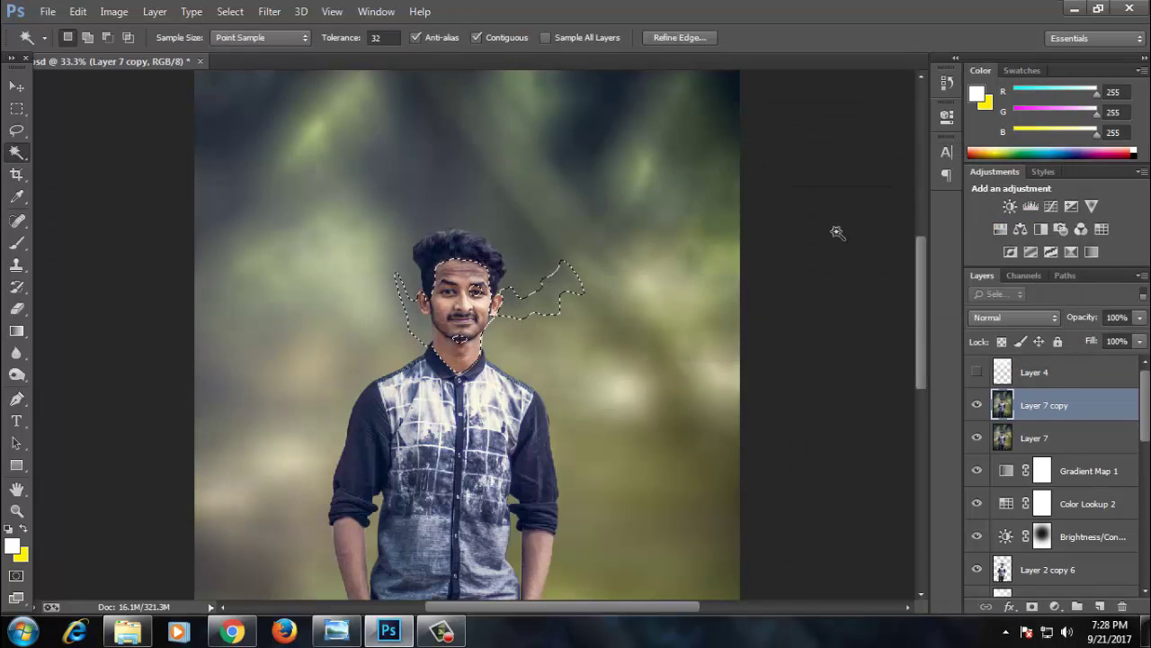
key("ctrl+d")
key("ctrl+minus")
key("ctrl+s")
key("ctrl+minus")
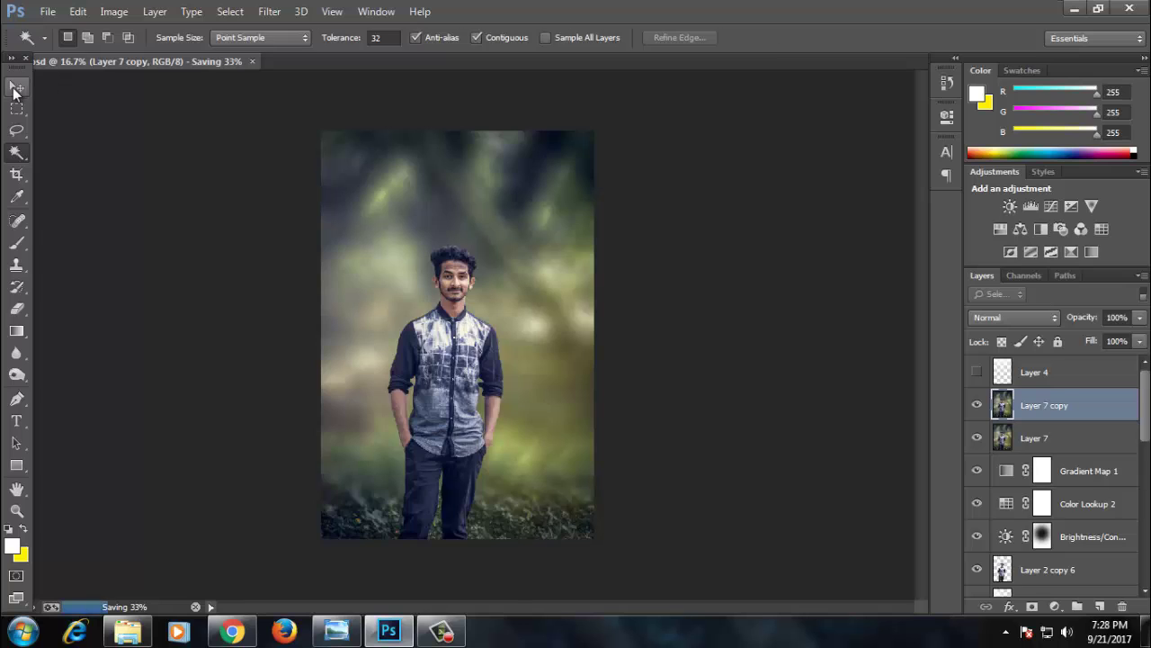
Duplicate the layer twice, name the lower copy 'blur' and apply Gaussian Blur to it.
key("v")
key("ctrl+j")
left_click(1044, 438)
left_click(1053, 405)
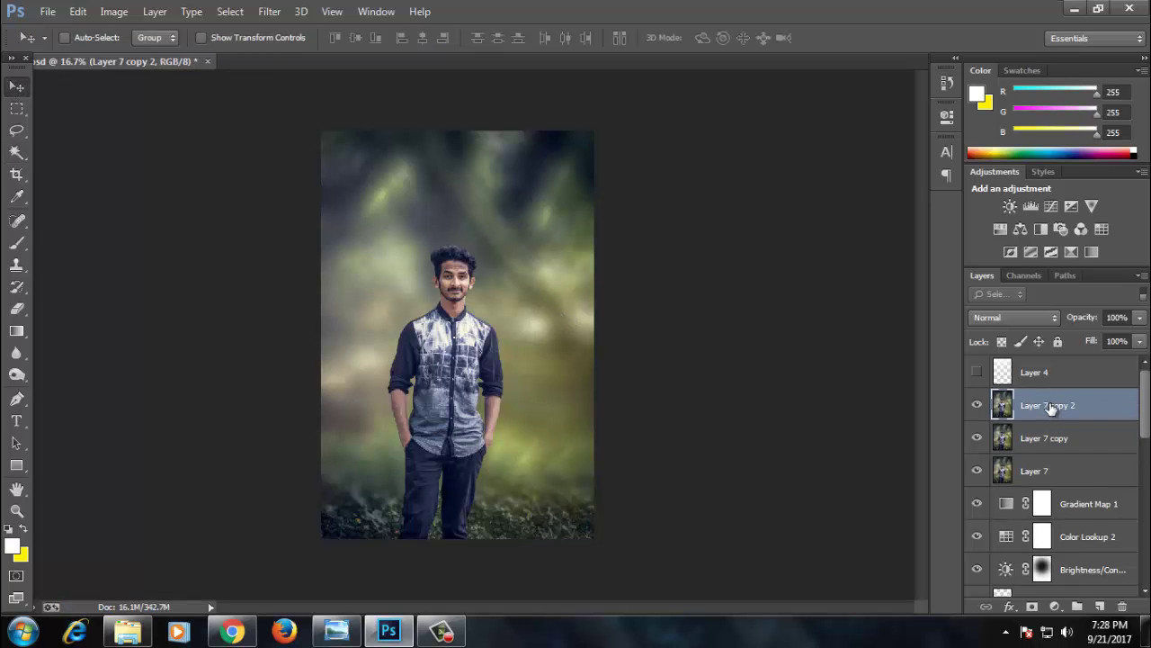
key("ctrl+j")
double_click(1051, 438)
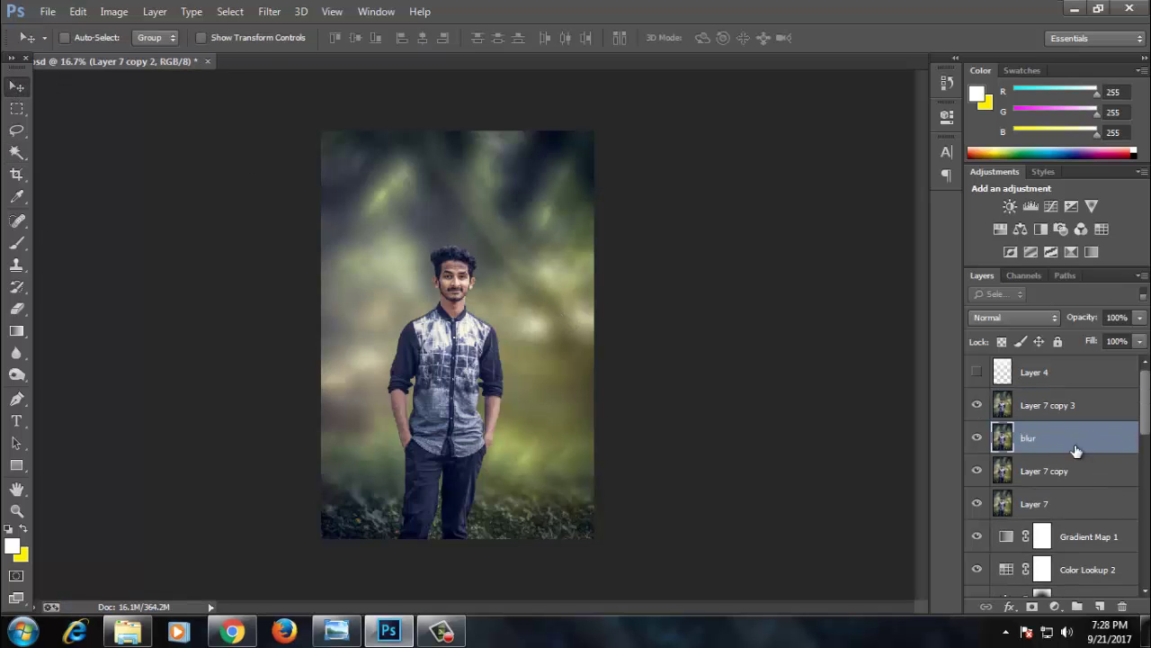
key("Return")
left_click(269, 11)
left_click(540, 331)
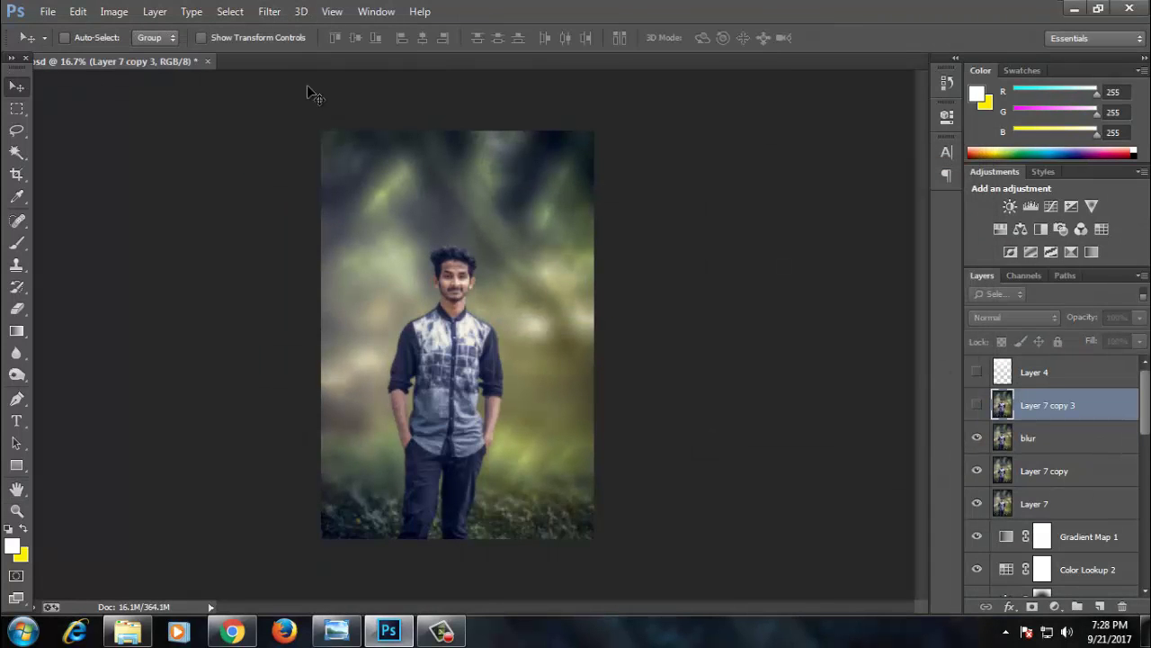
Apply Image to the top copy using Subtract from 'blur', then blend it in Vivid Light.
left_click(113, 11)
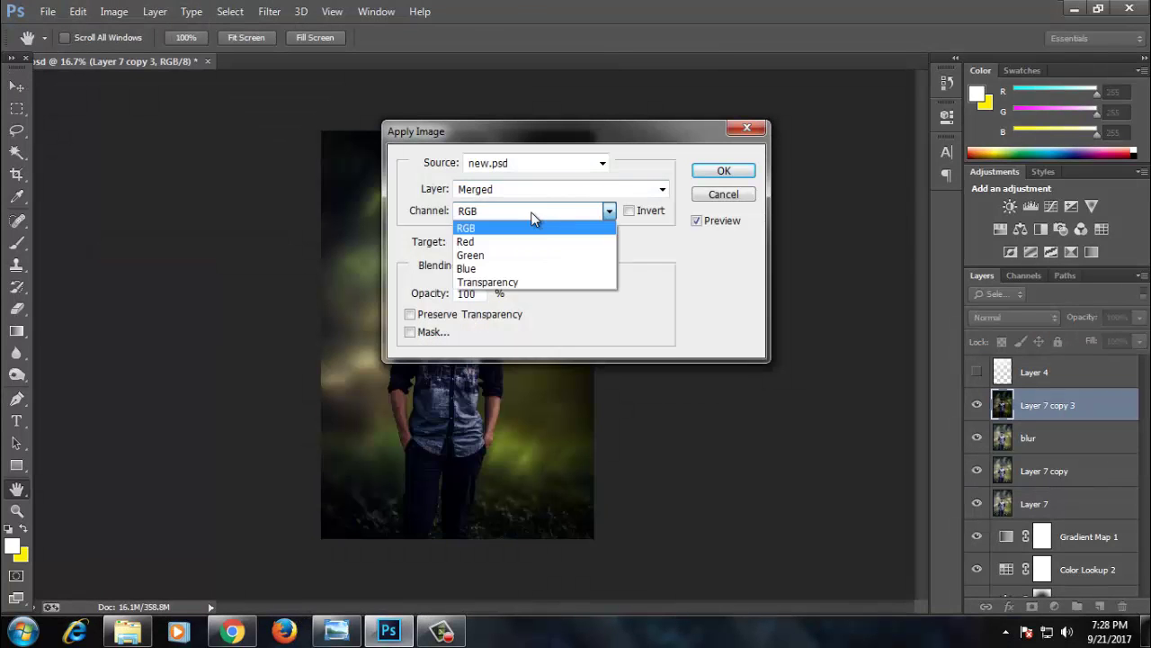
left_click(522, 263)
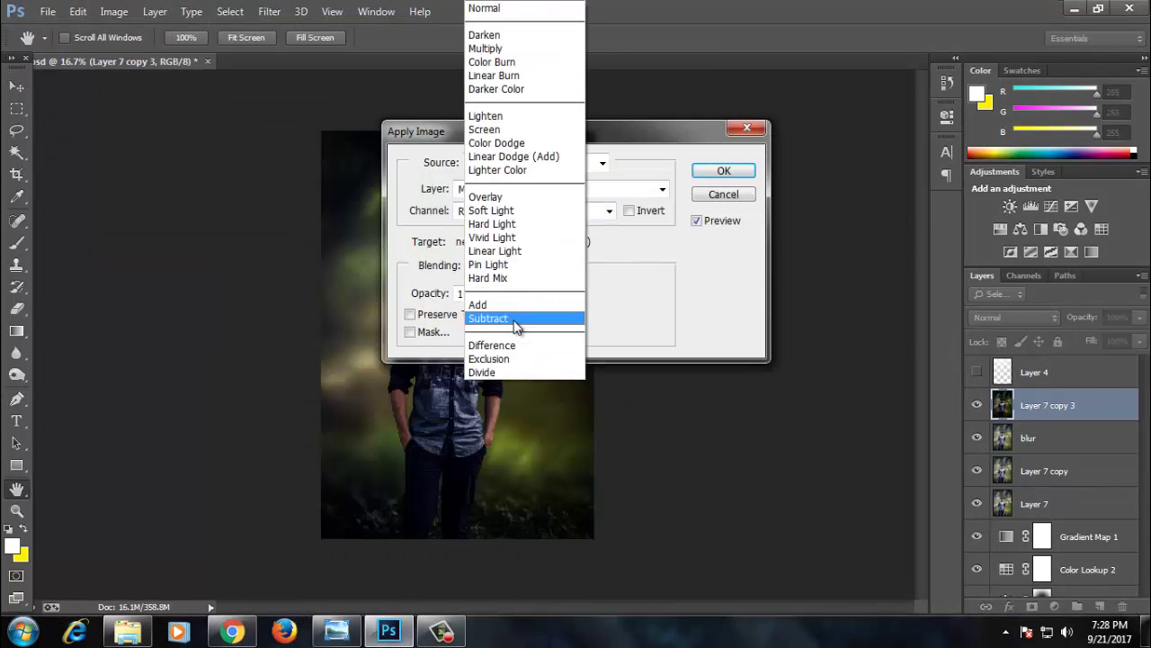
left_click(501, 320)
left_click(552, 188)
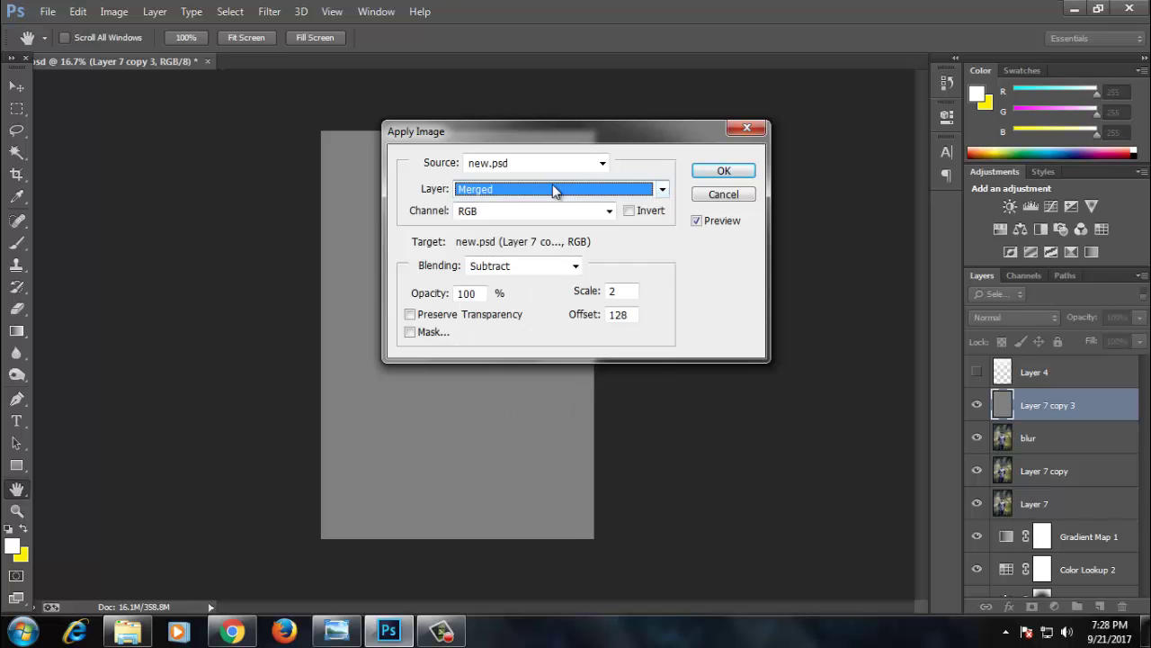
left_click(517, 255)
left_click(729, 171)
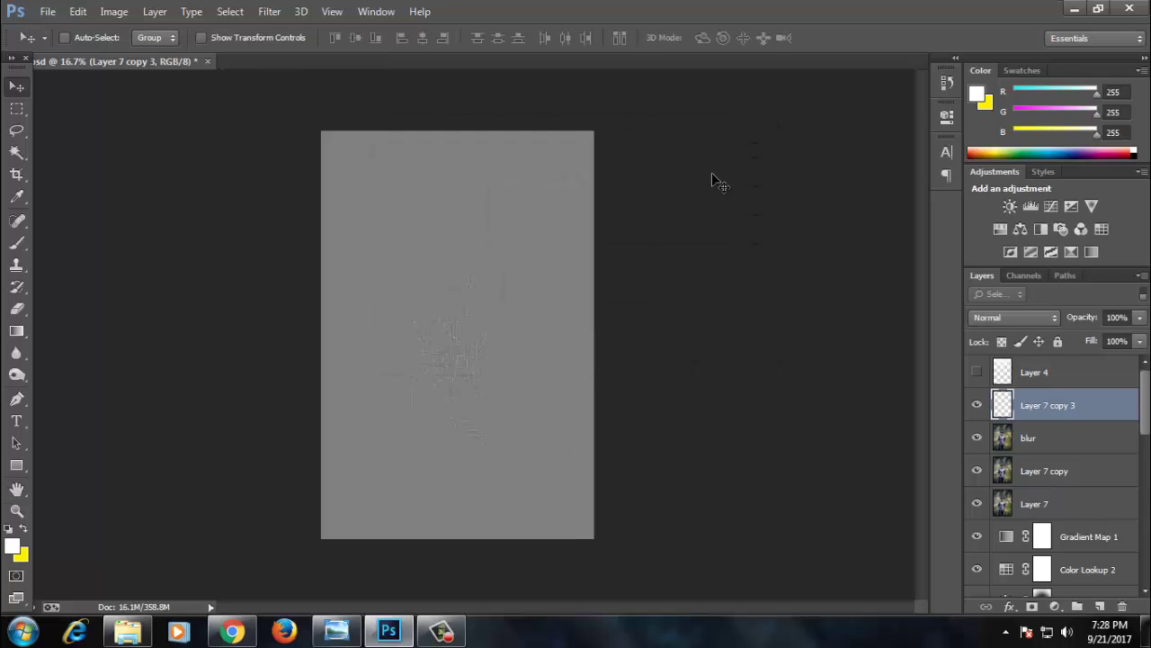
left_click(1014, 317)
left_click(1004, 261)
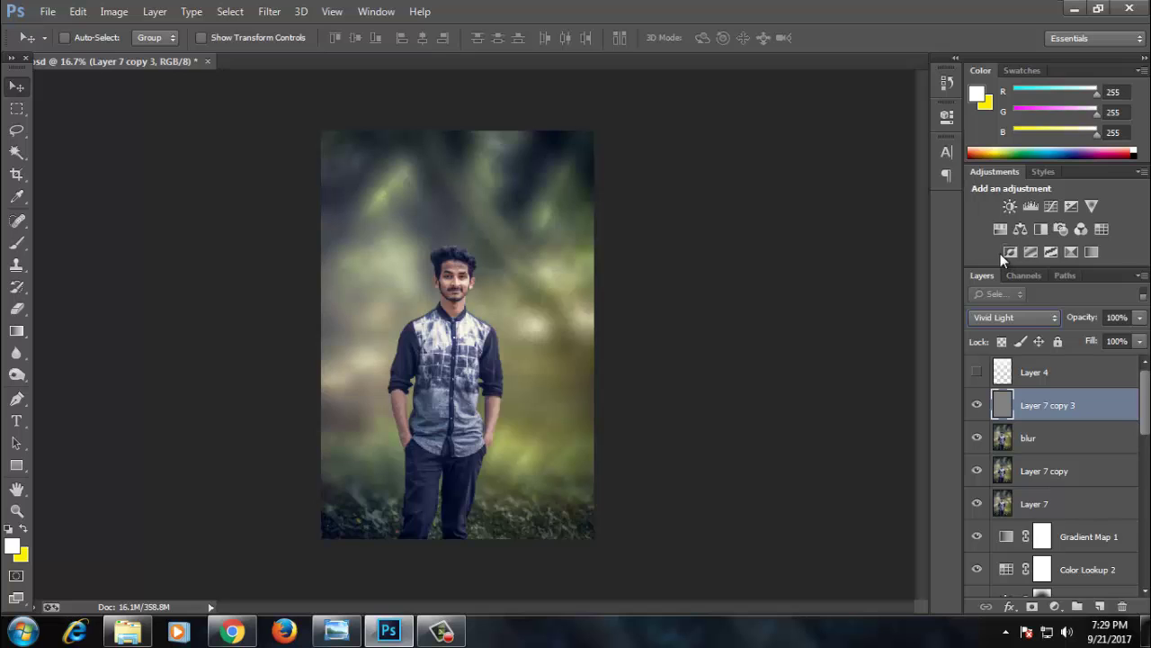
Lasso the left cheek and apply Gaussian Blur to it.
left_click(409, 258)
scroll(483, 300, "up", 3)
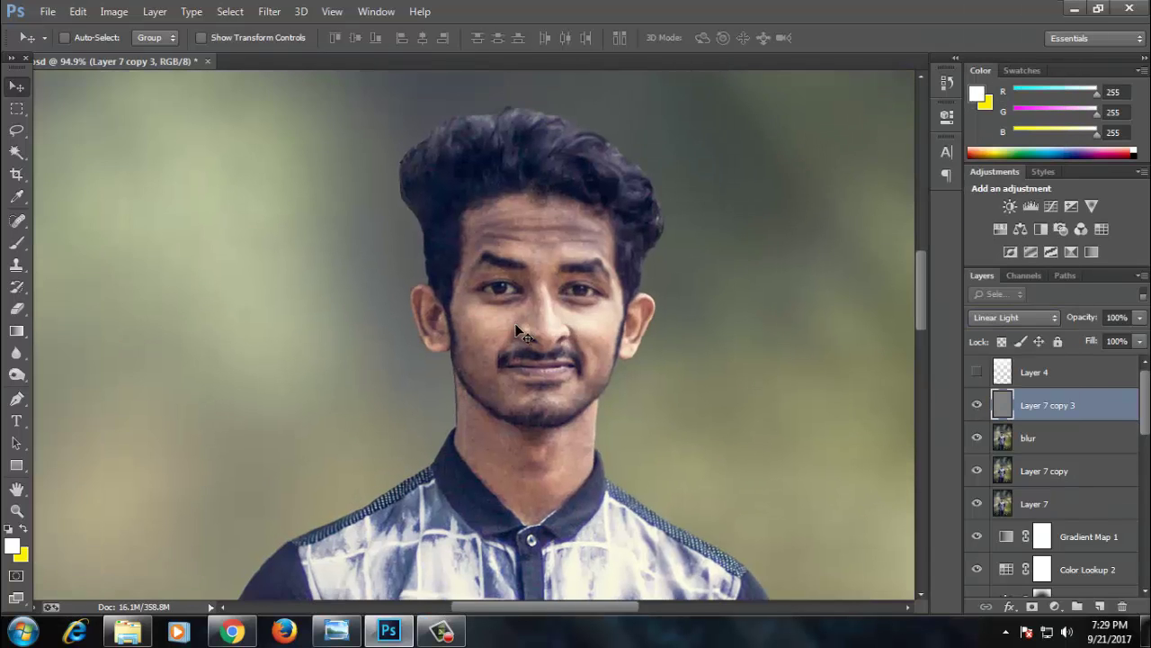
scroll(483, 300, "up", 1)
key("l")
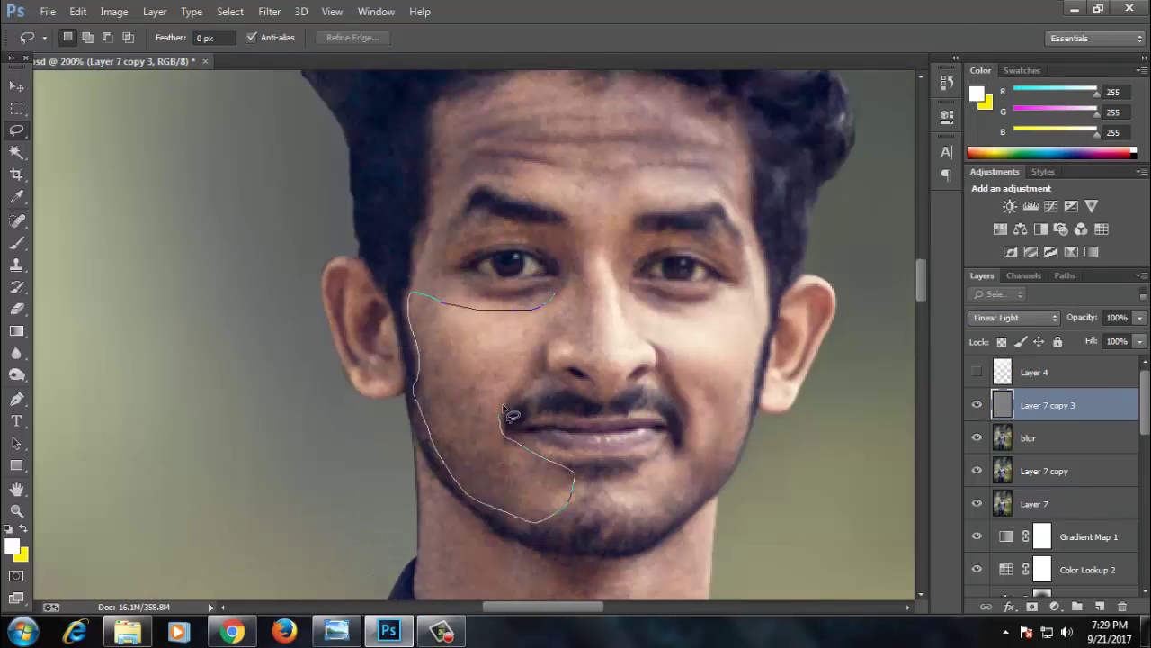
left_click_drag(510, 414, 409, 294)
left_click(269, 11)
left_click(595, 300)
left_click(943, 190)
key("ctrl+d")
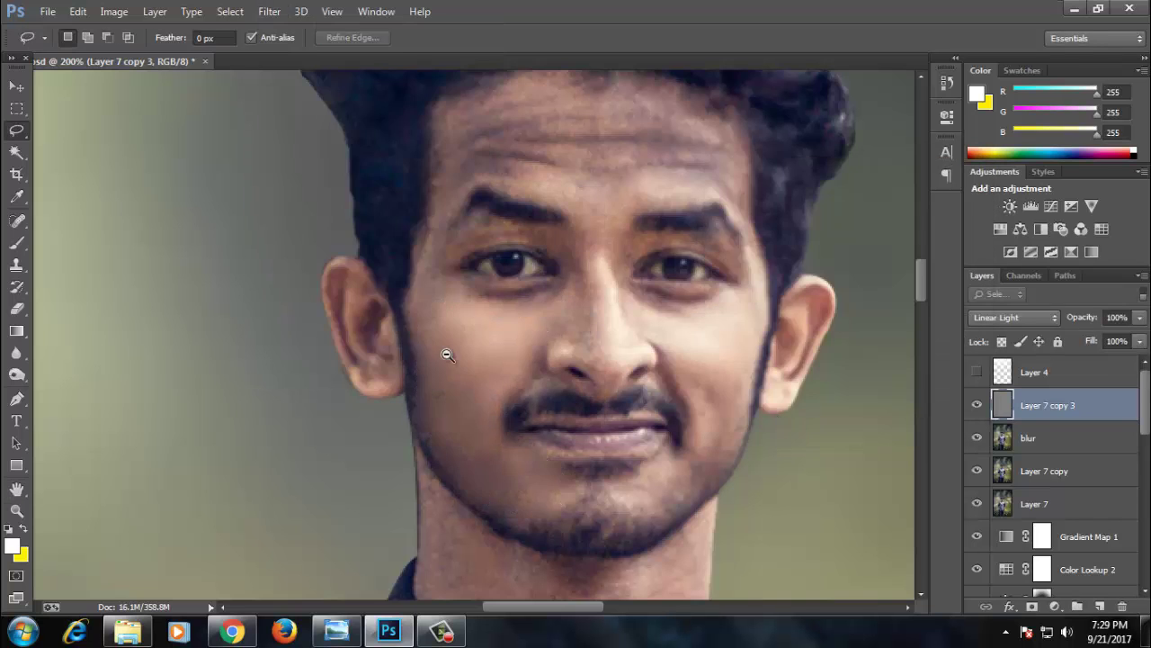
Lasso the right cheek and apply the same Gaussian Blur.
left_click(447, 355, "alt")
left_click(528, 334, "ctrl")
left_click_drag(509, 338, 513, 511)
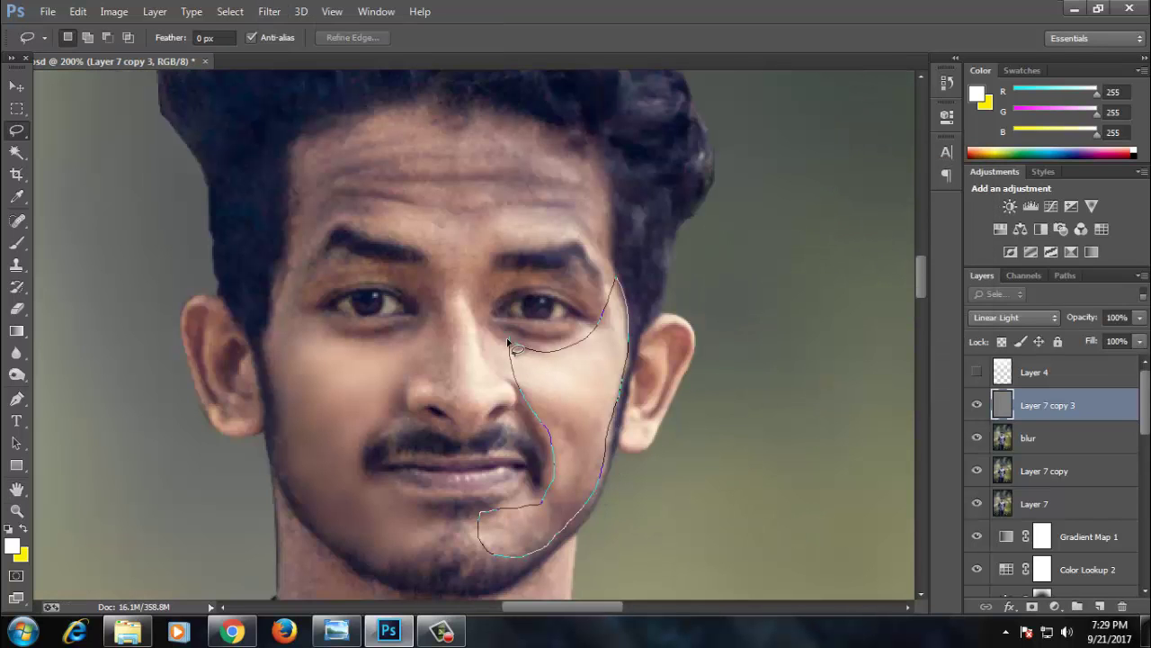
left_click(269, 10)
left_click(297, 34)
key("ctrl+d")
Lasso the neck below the chin, adjust its Levels, and Gaussian-blur it.
left_click(457, 313, "alt")
left_click(467, 342, "ctrl")
left_click_drag(301, 252, 319, 287)
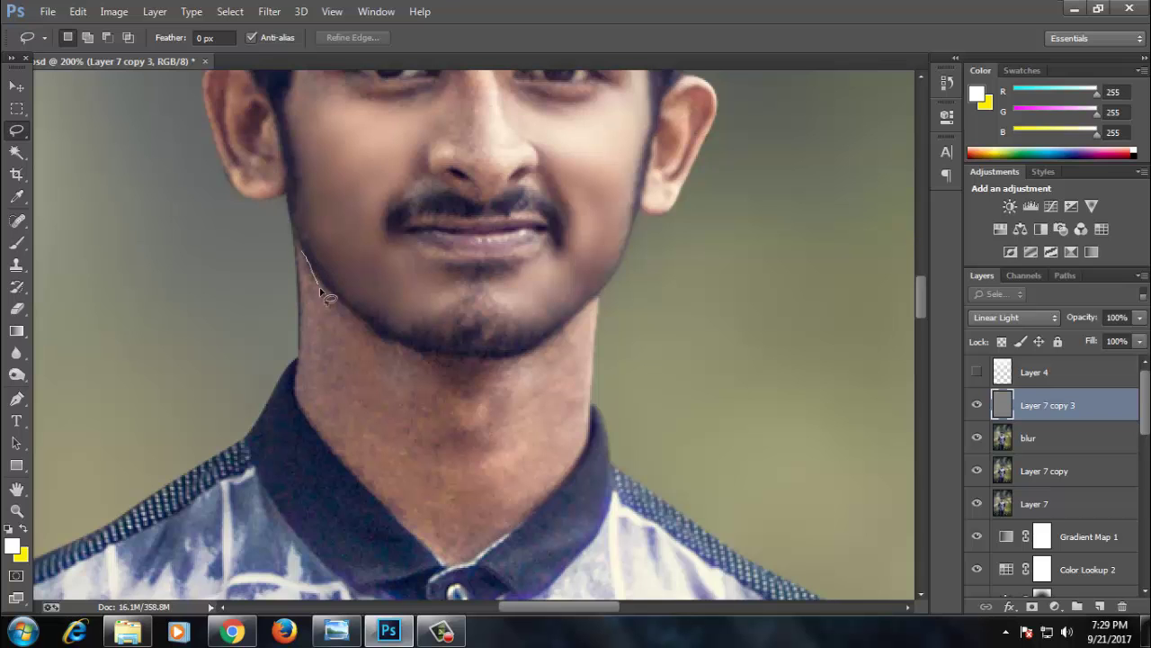
left_click_drag(360, 468, 310, 310)
right_click(434, 398)
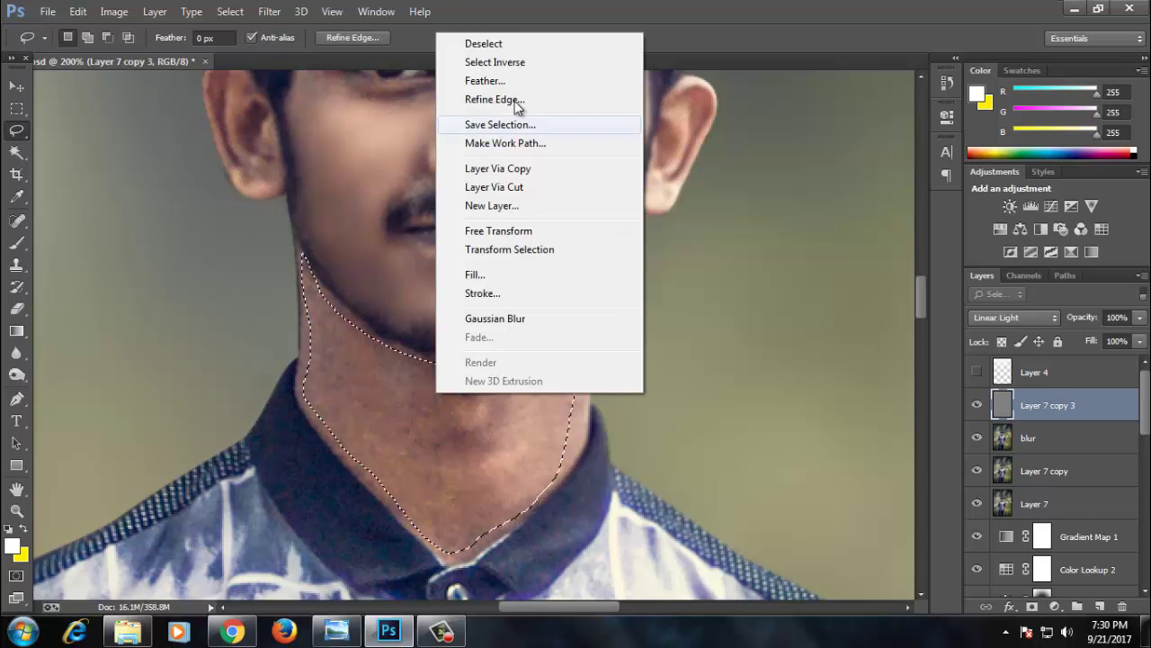
key("Escape")
key("ctrl+l")
key("Return")
key("ctrl+minus")
key("ctrl+minus")
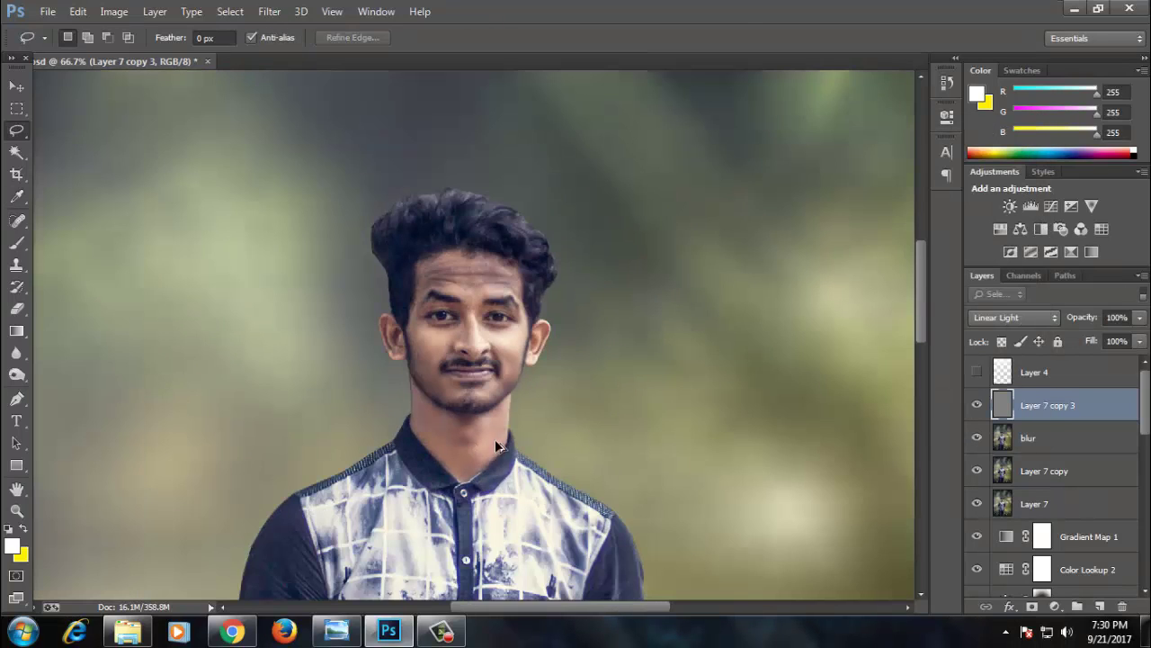
left_click(946, 83)
left_click(269, 11)
left_click(527, 321)
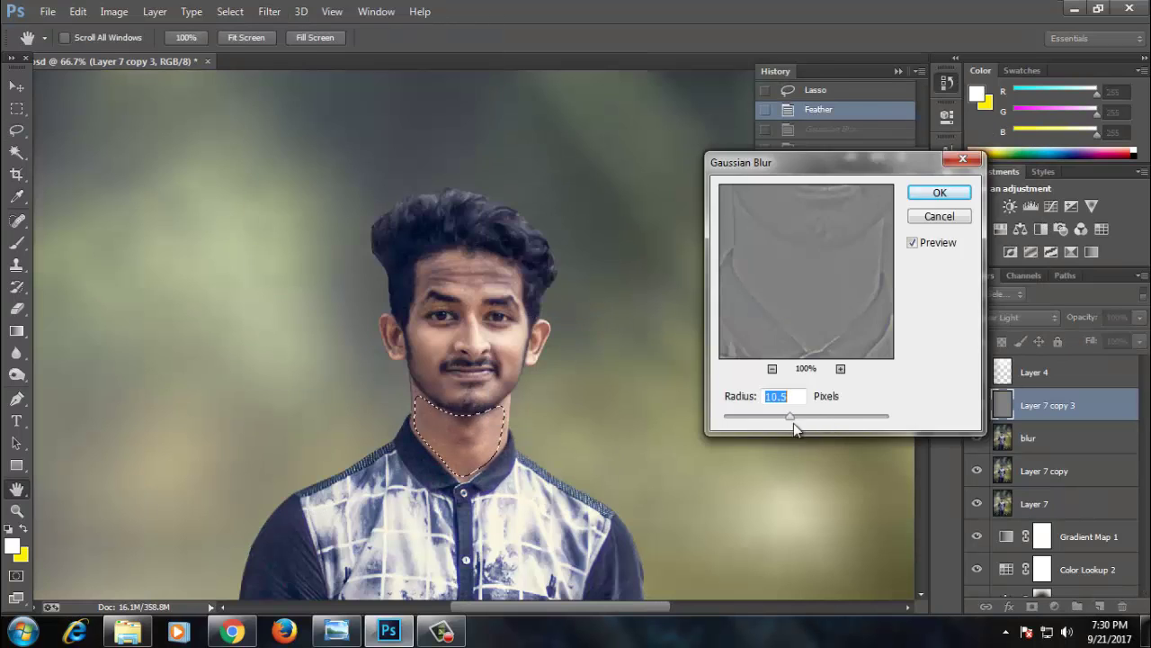
key("Return")
key("ctrl+d")
Lasso the forehead skin, feather it and apply Gaussian Blur.
key("ctrl+minus")
key("ctrl+minus")
key("ctrl+minus")
left_click_drag(650, 398, 481, 267)
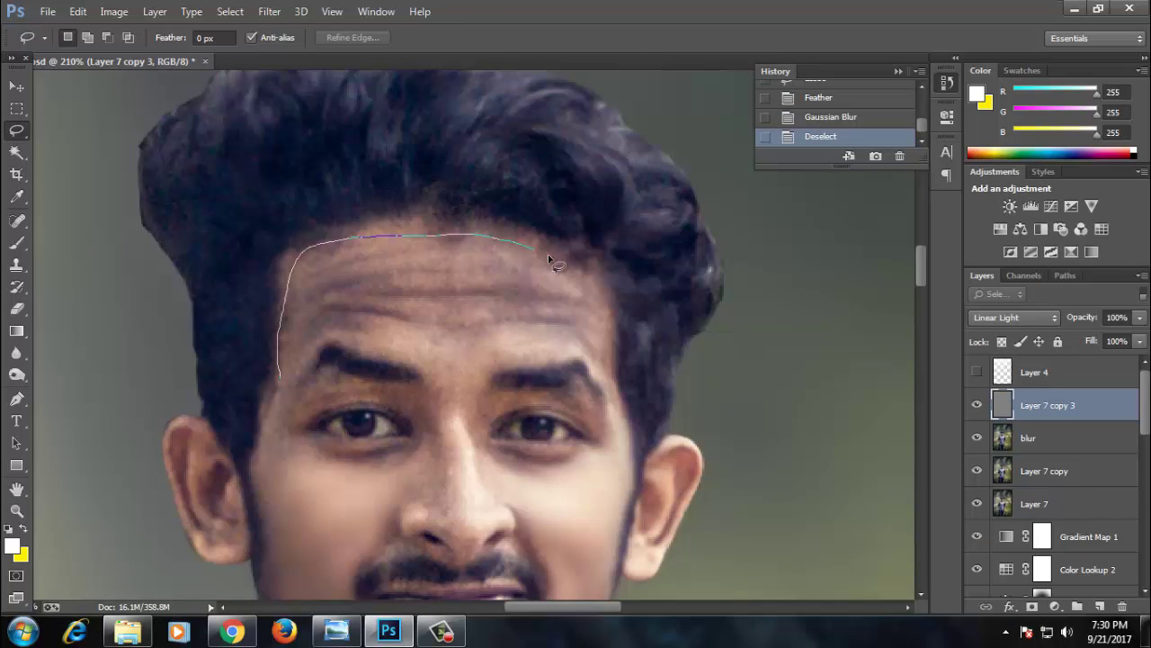
left_click_drag(369, 346, 301, 360)
left_click_drag(373, 300, 567, 346)
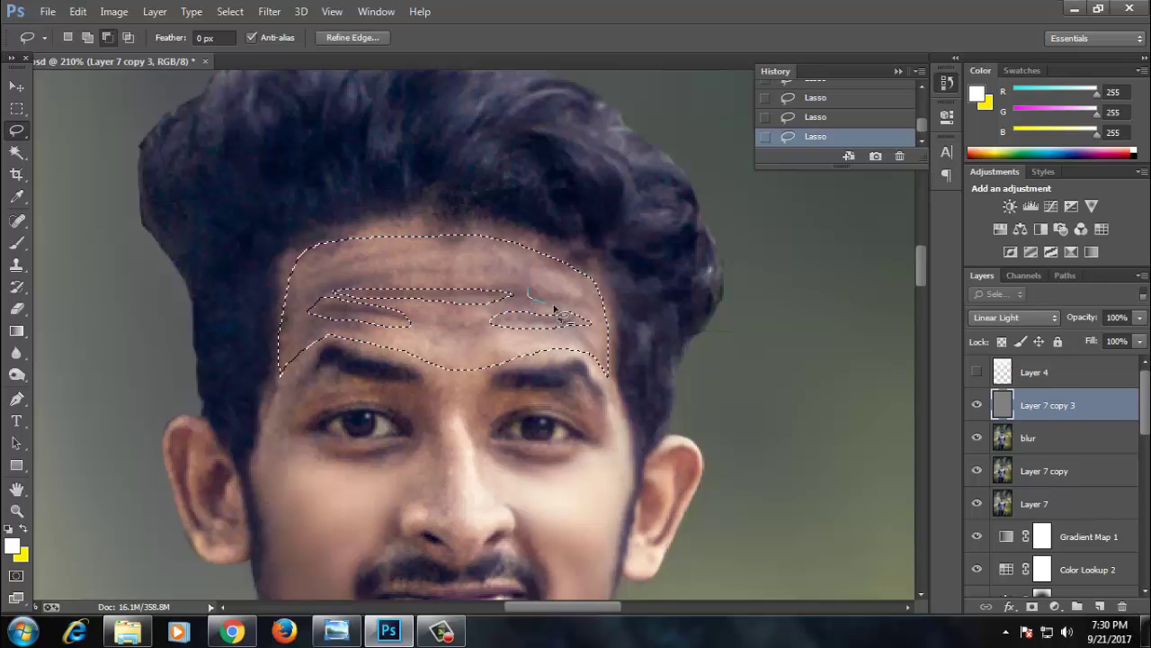
key("shift+F6")
key("Return")
left_click(269, 11)
left_click(527, 321)
key("Return")
Redo the forehead Gaussian Blur with a stronger radius and deselect.
key("ctrl+d")
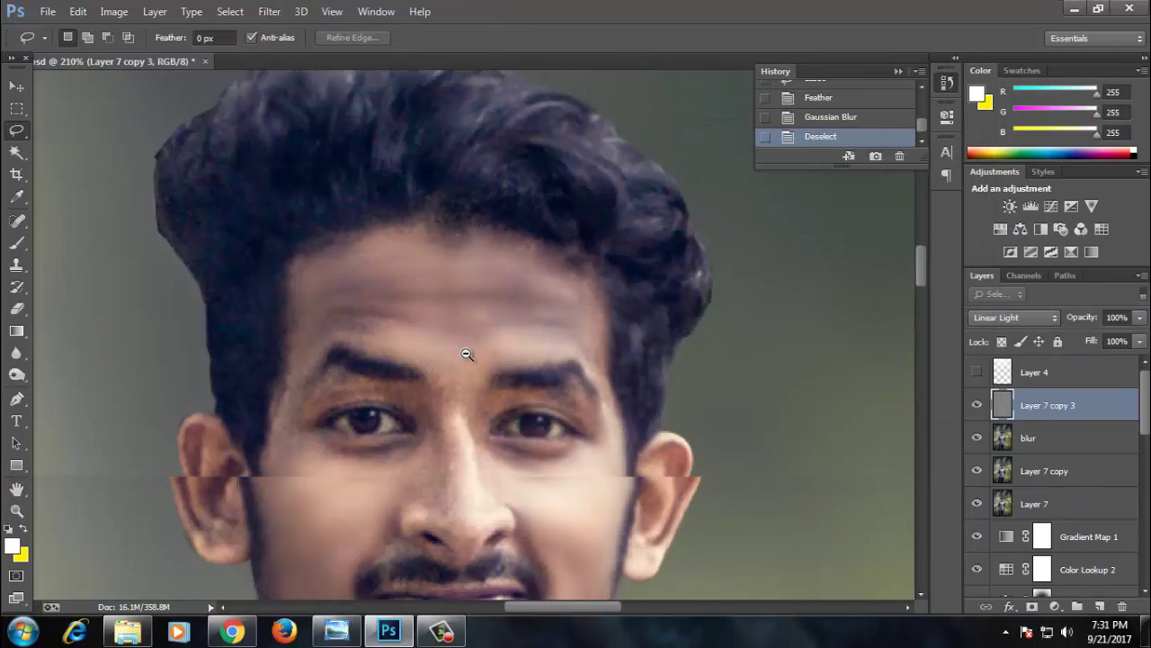
key("ctrl+minus")
key("ctrl+minus")
key("ctrl+minus")
key("ctrl+plus")
key("ctrl+alt+z")
key("ctrl+alt+z")
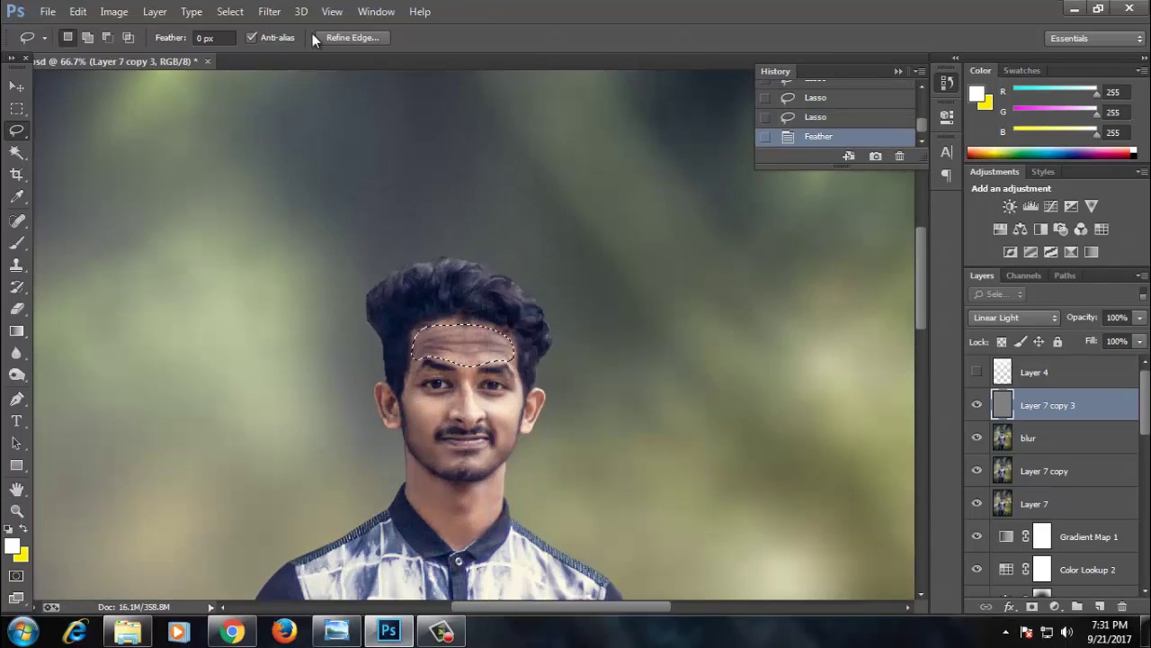
left_click(269, 11)
left_click(527, 321)
key("Return")
key("ctrl+d")
Cancel a selection near the left eyebrow and hide the blur layer to compare.
scroll(441, 316, "up", 3)
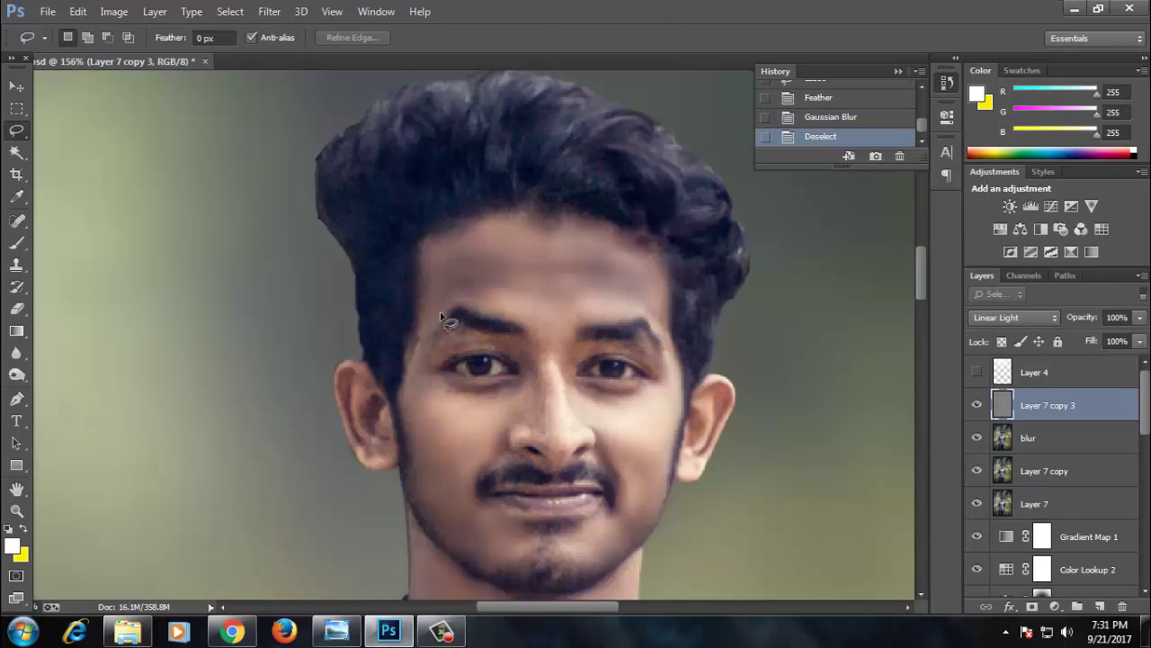
left_click_drag(432, 337, 430, 342)
key("ctrl+d")
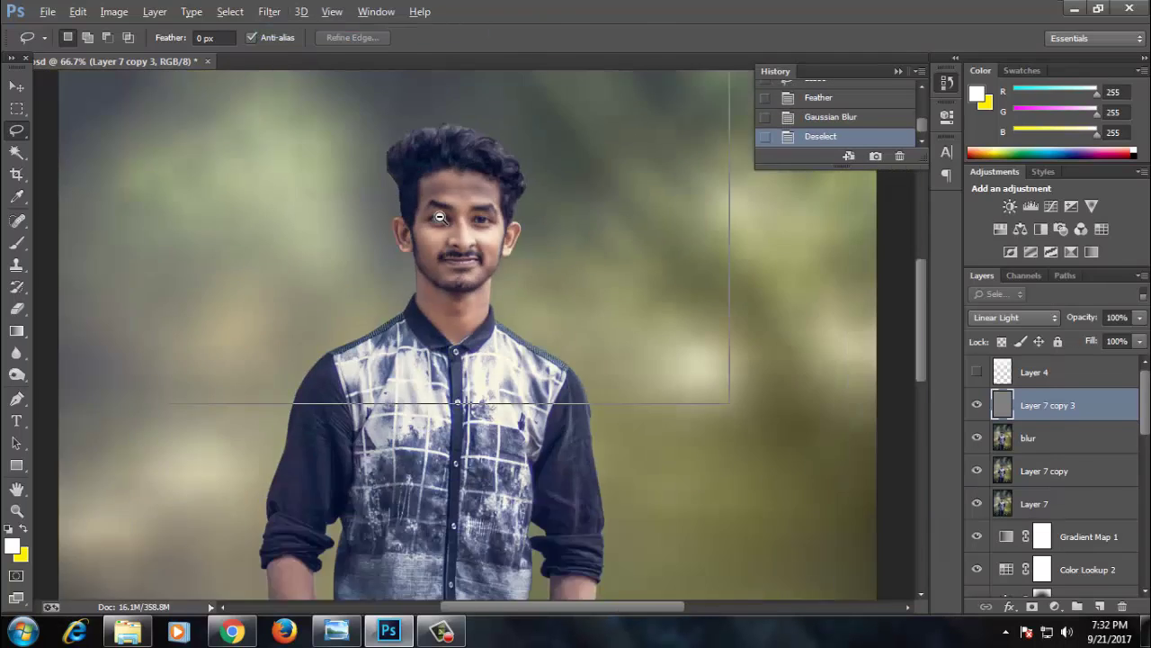
left_click(978, 438)
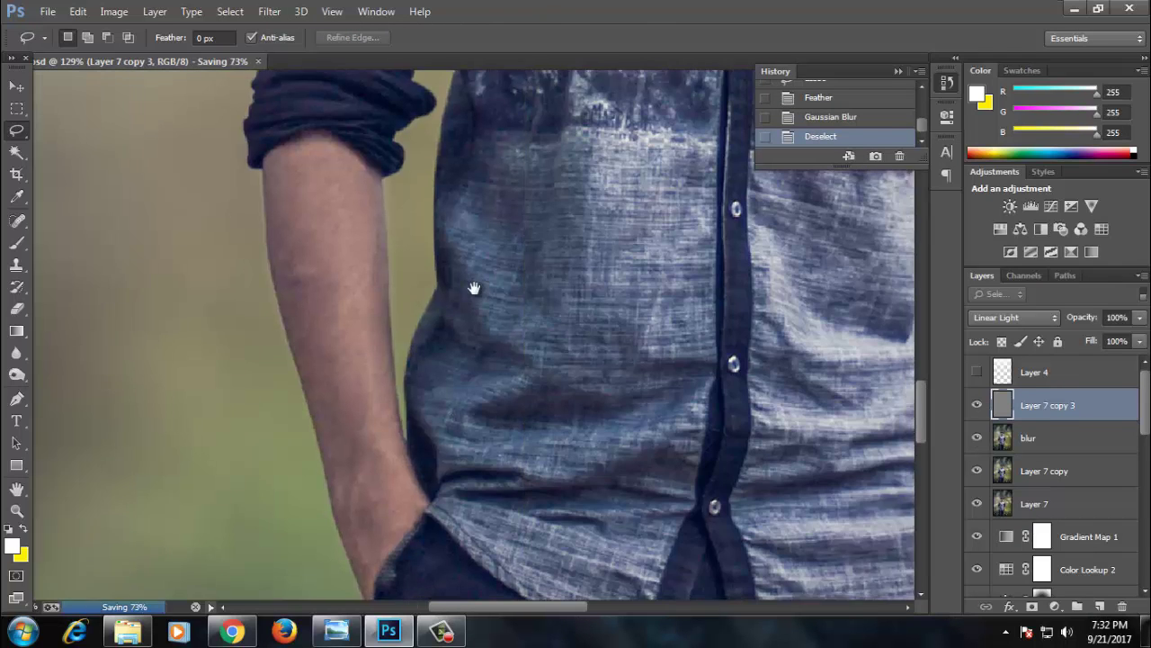
Stamp all visible layers into Layer 8, save, and blur-soften the hair edges.
left_click_drag(317, 151, 342, 401)
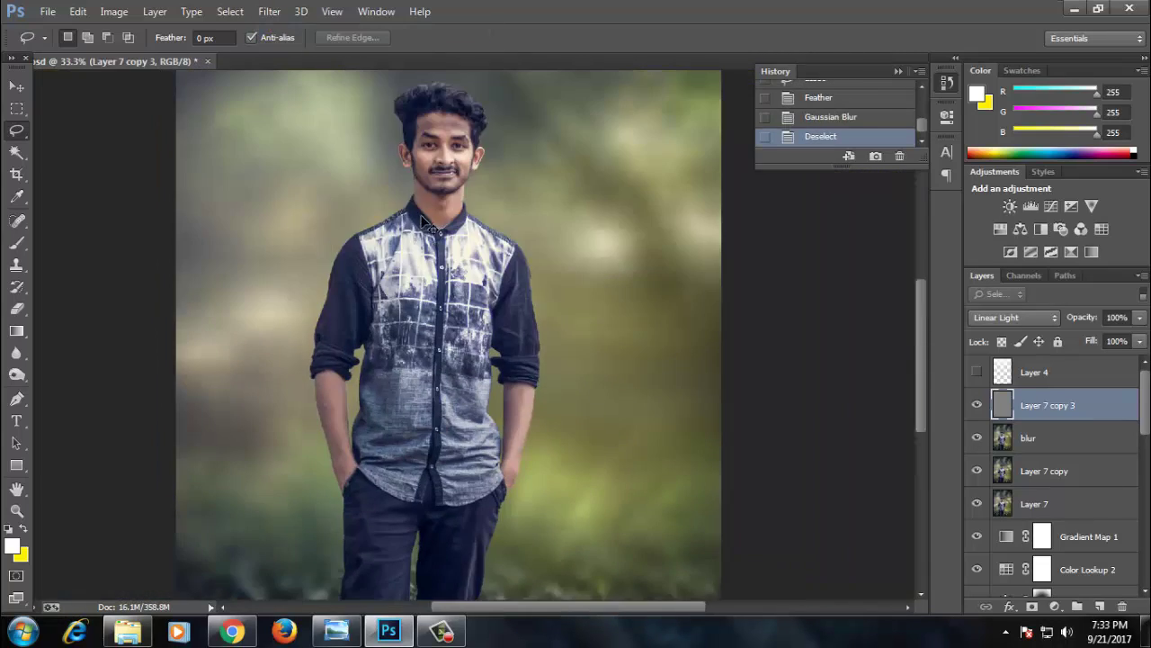
key("ctrl+alt+shift+e")
key("ctrl+s")
key("r")
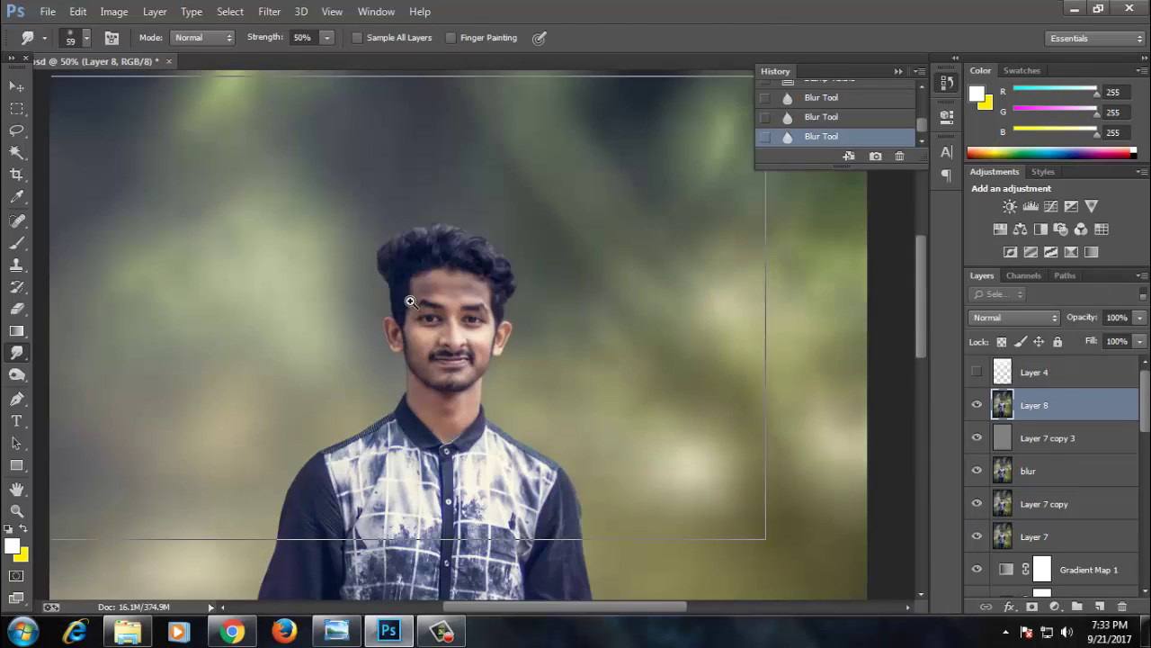
left_click(410, 301)
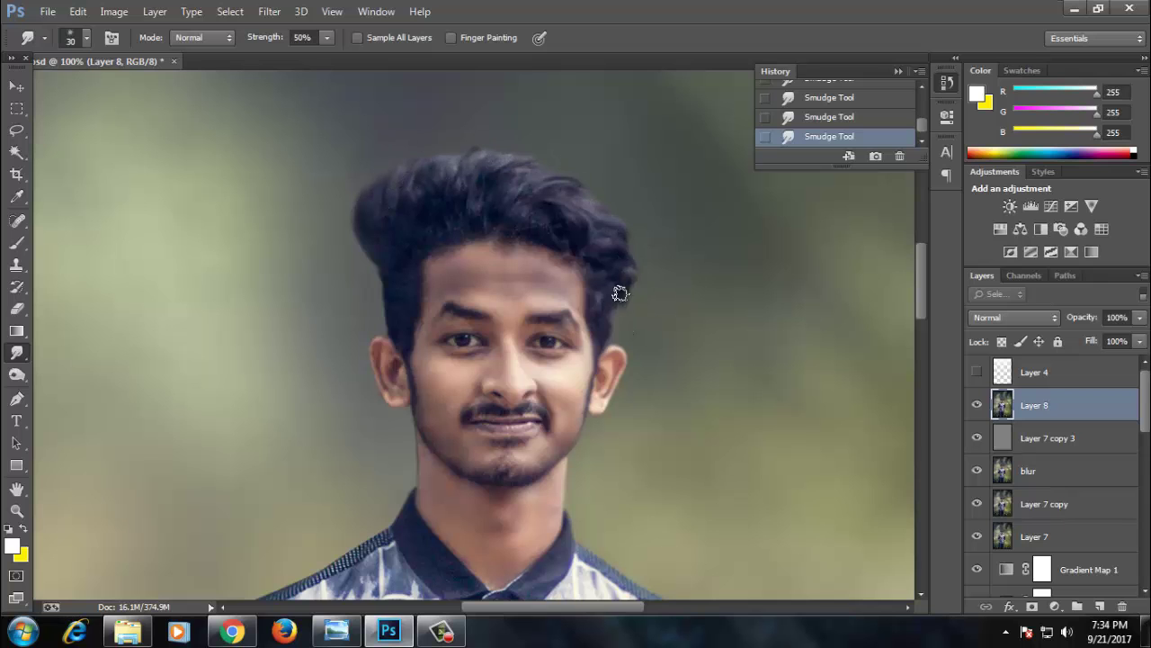
left_click(16, 90)
key("ctrl+minus")
key("ctrl+minus")
Duplicate Layer 8, then Magic Wand-select the face and feather the selection.
key("w")
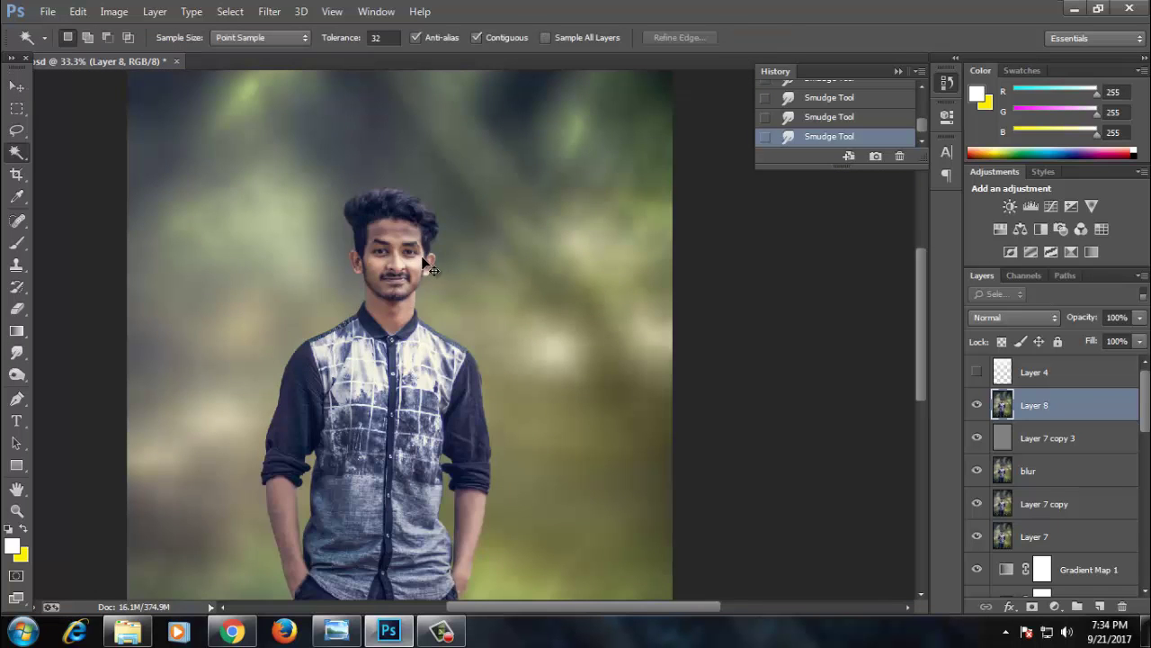
key("ctrl+j")
key("ctrl+plus")
left_click(386, 234)
right_click(414, 238)
left_click(441, 454)
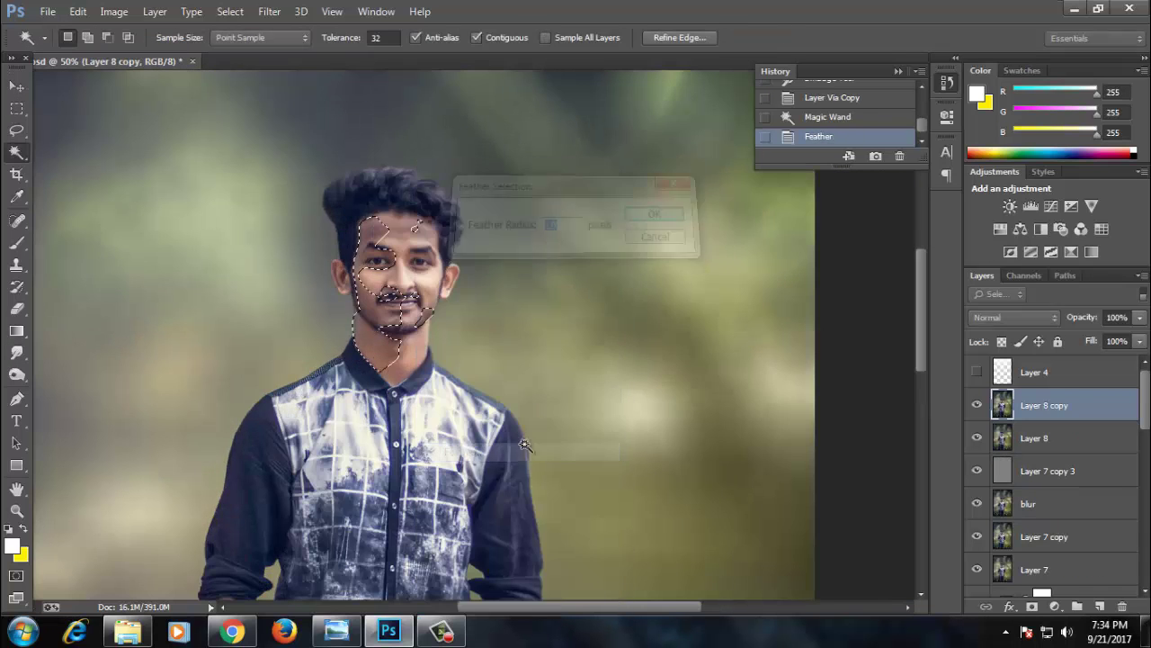
key("Return")
Brighten the face by lifting the Curves midtones, then deselect.
left_click(113, 10)
left_click(324, 90)
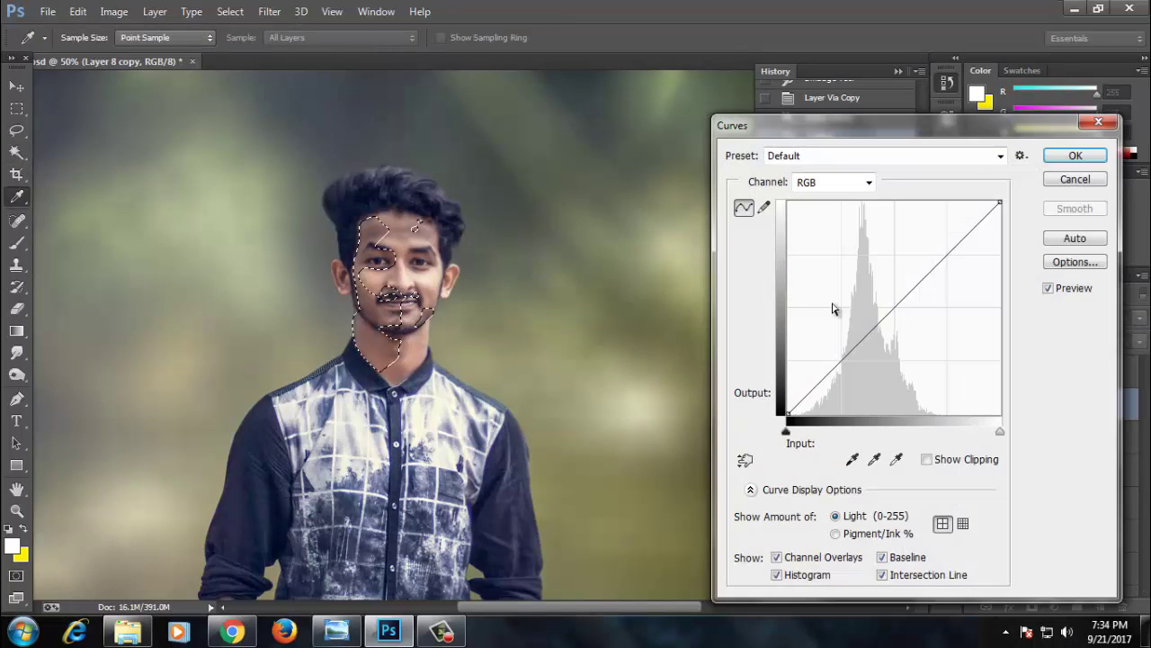
left_click_drag(886, 318, 886, 290)
key("Return")
key("ctrl+d")
key("ctrl+minus")
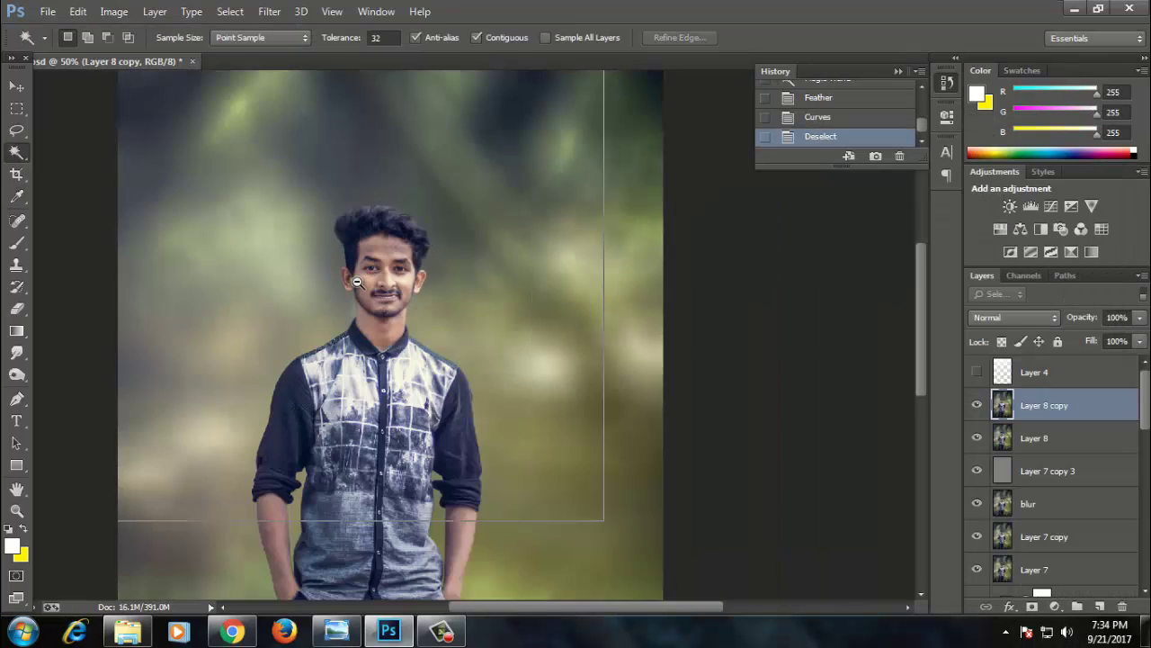
key("ctrl+minus")
key("ctrl+minus")
Apply Brightness/Contrast with brightness 6 and contrast 2 to the whole image.
left_click(16, 90)
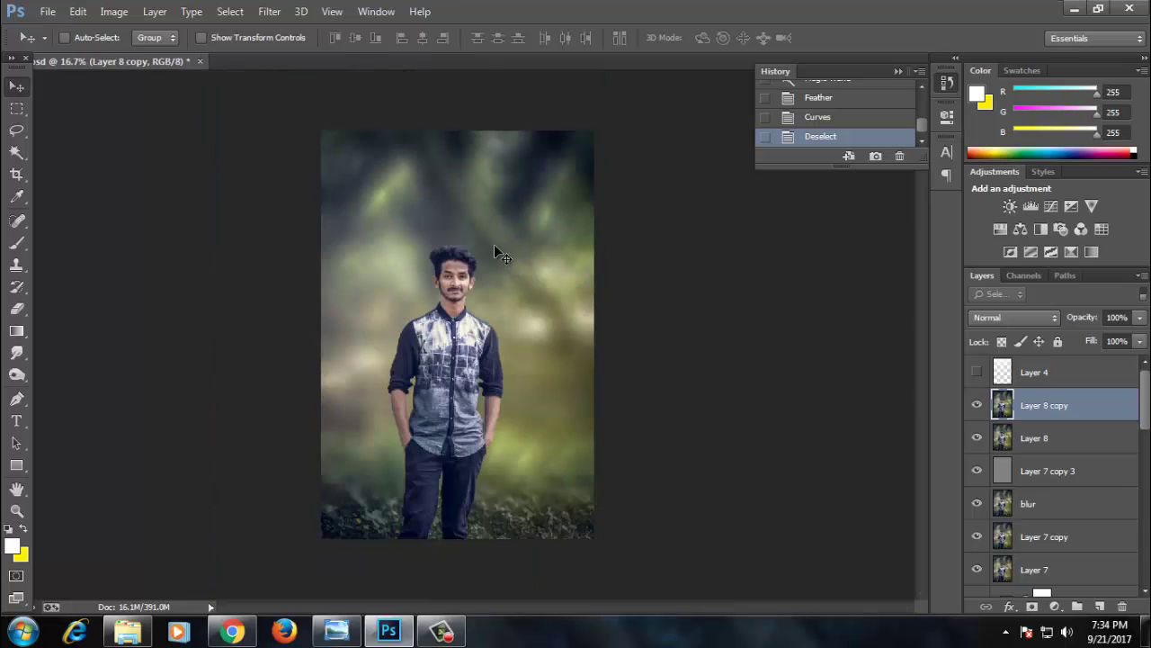
key("alt+i")
type("jb")
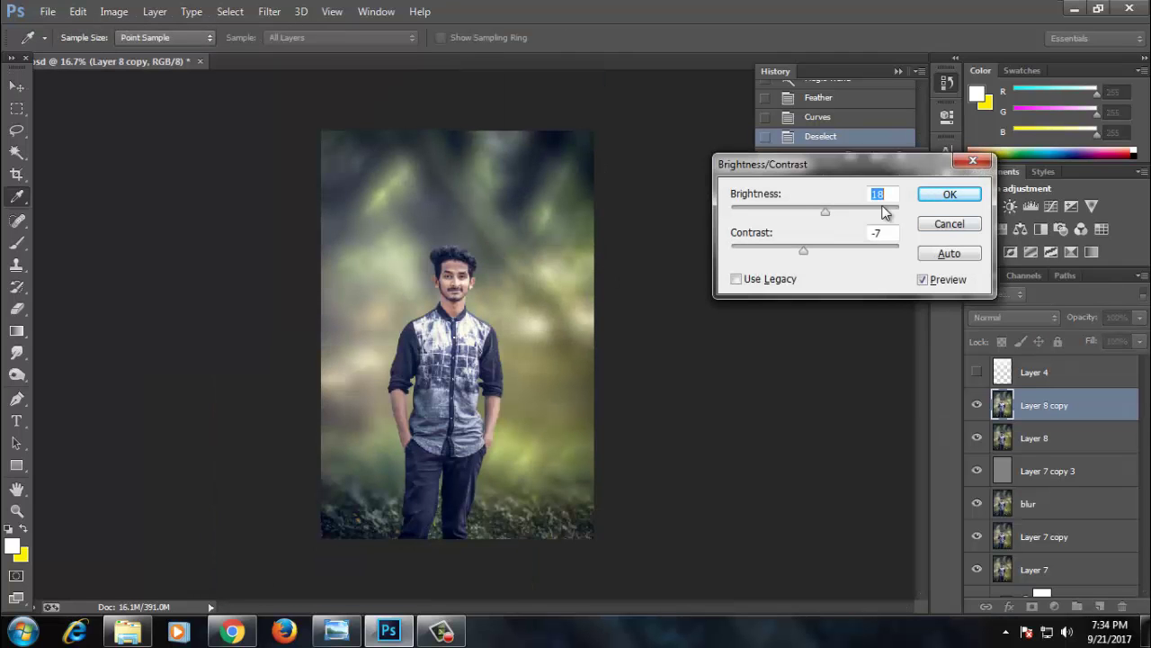
type("6")
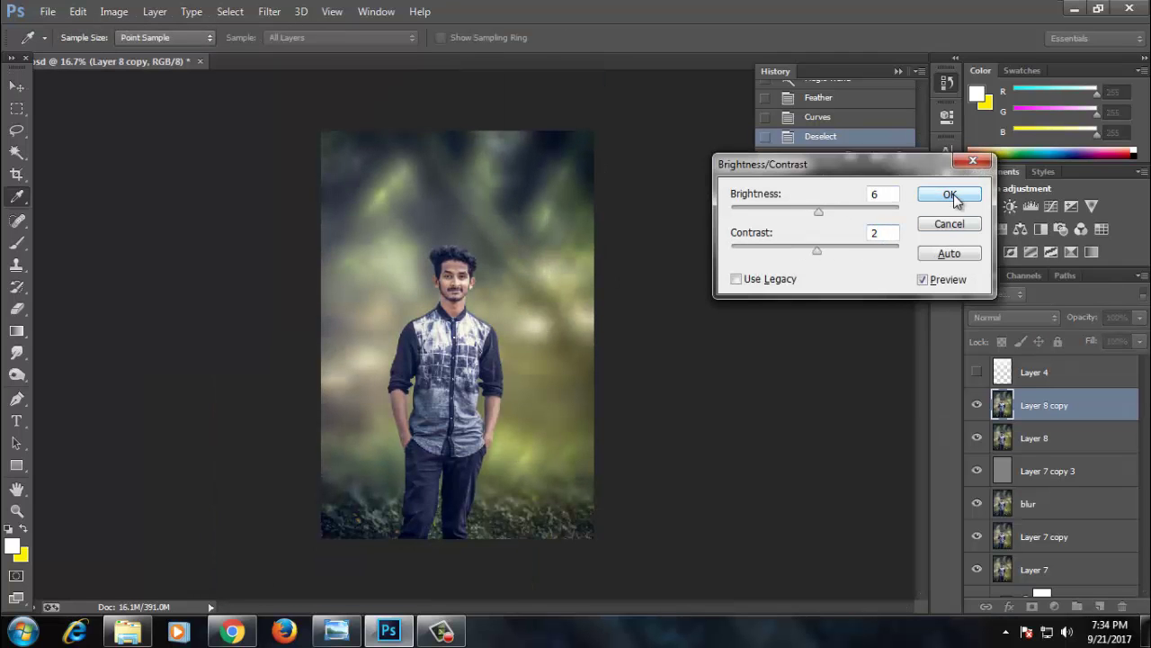
left_click(950, 195)
key("ctrl+minus")
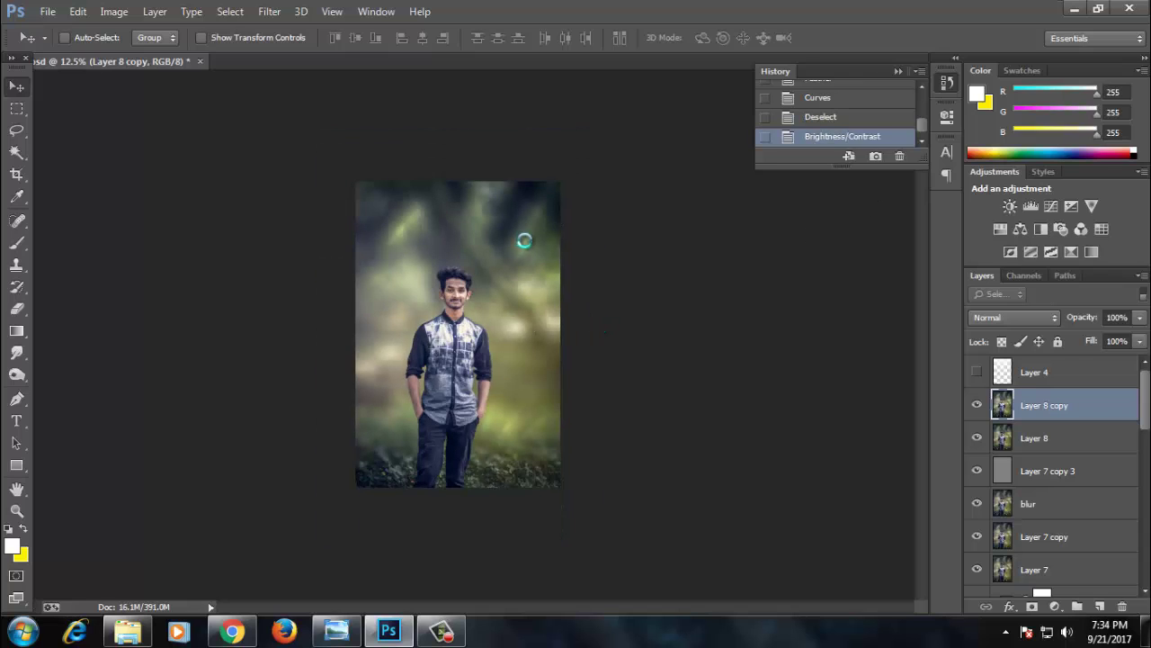
Stamp all visible layers into Layer 9, save, and duplicate Layer 9.
key("ctrl+shift+alt+e")
key("ctrl+s")
left_click(977, 371)
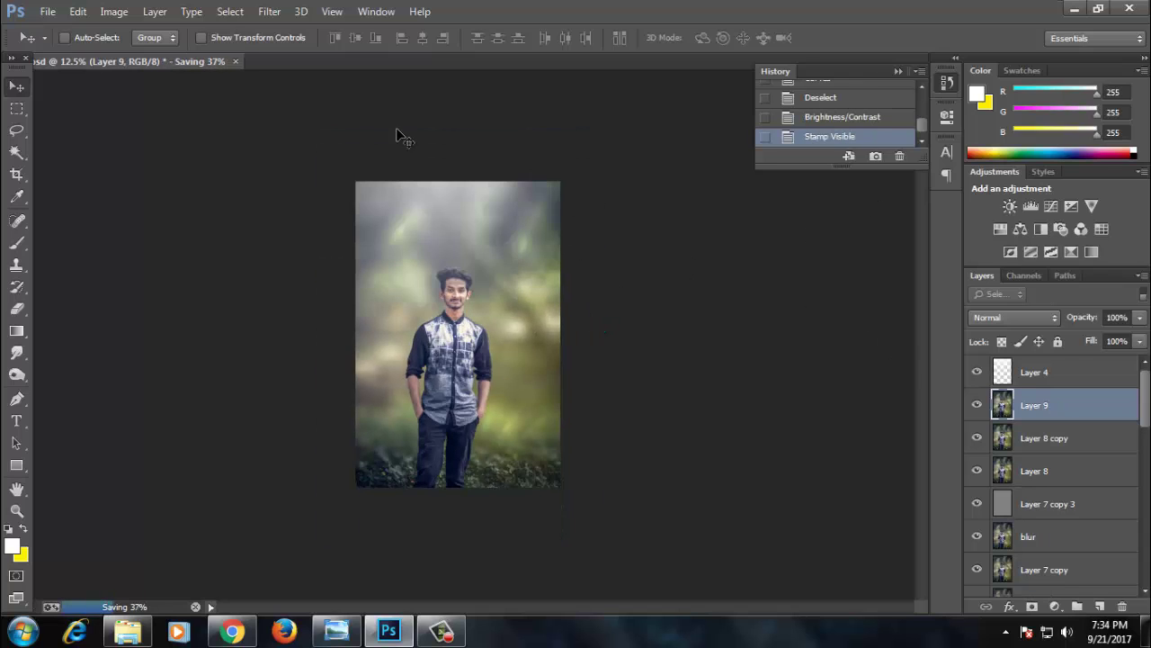
left_click(977, 371)
key("ctrl+j")
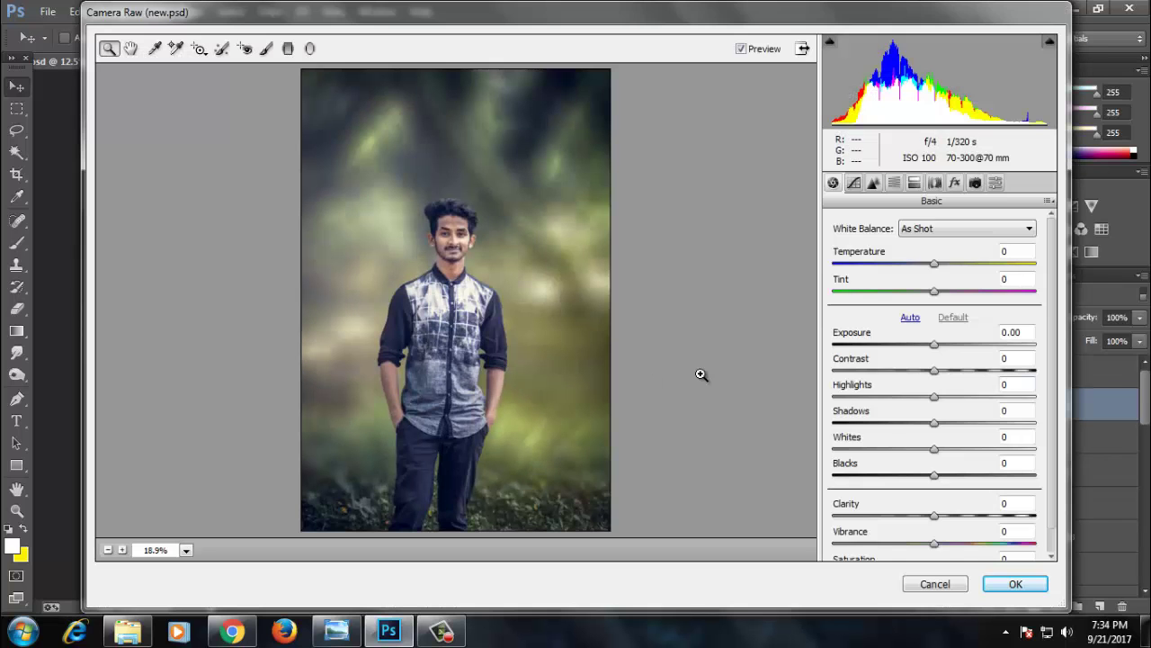
In Camera Raw, shift green hue, darken and desaturate yellows and greens, and add a vignette.
left_click(873, 182)
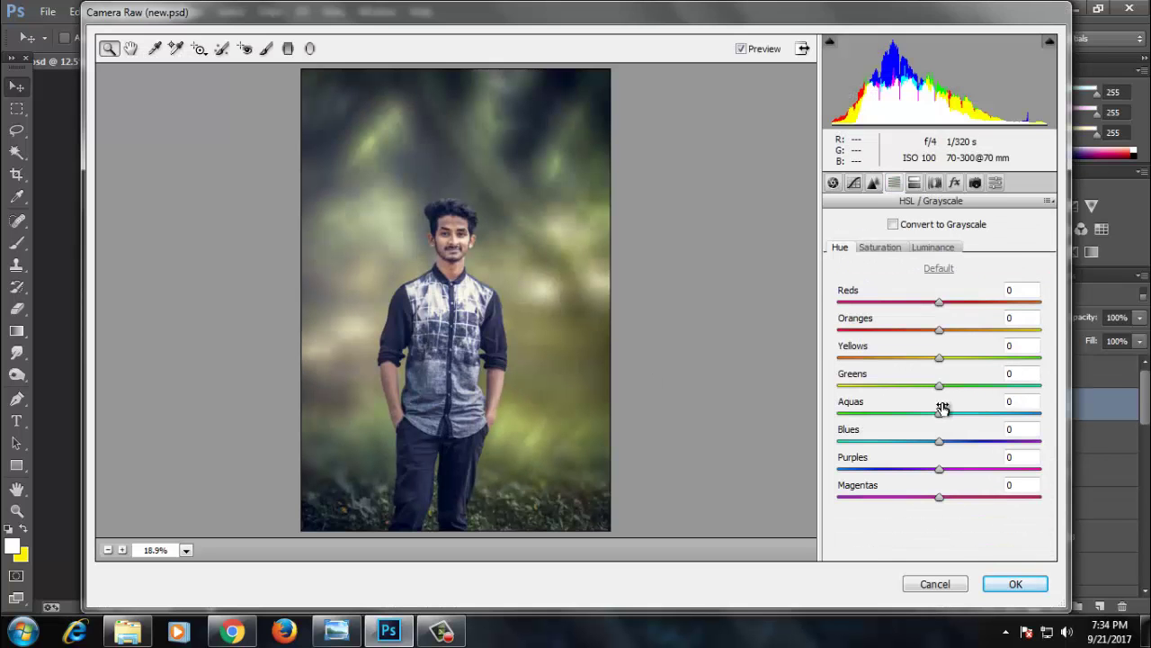
left_click_drag(939, 385, 994, 387)
left_click(933, 246)
mouse_move(939, 357)
left_mouse_down()
mouse_move(915, 358)
mouse_move(924, 388)
mouse_move(906, 423)
left_mouse_up()
left_click(880, 246)
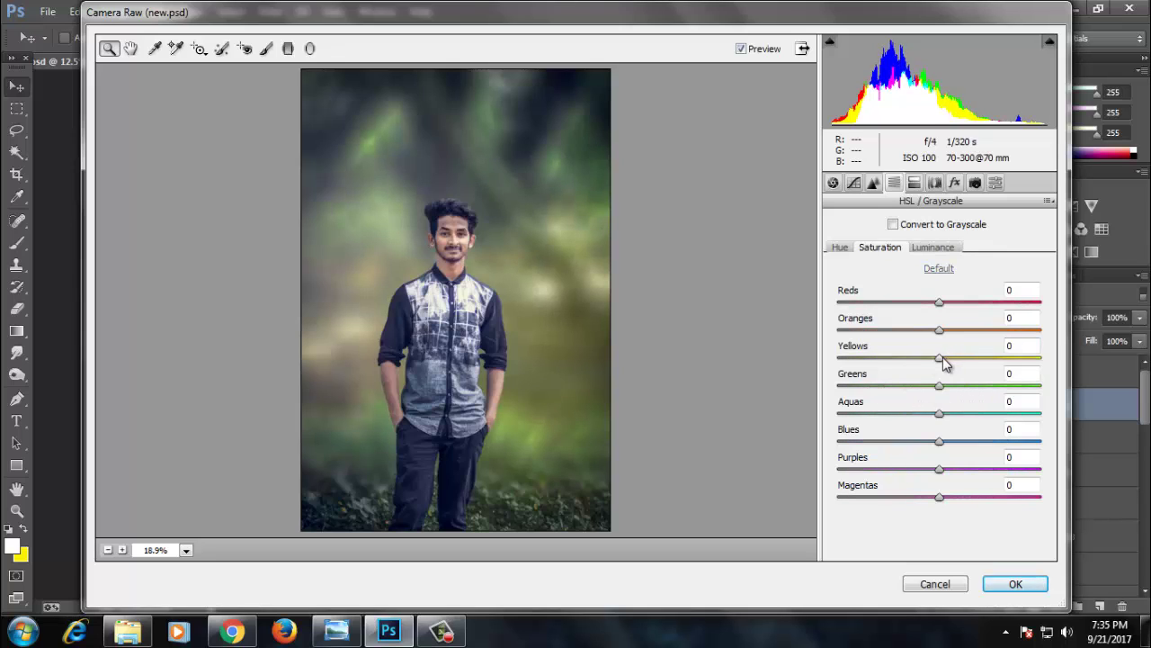
mouse_move(939, 358)
left_mouse_down()
mouse_move(914, 358)
mouse_move(921, 387)
left_mouse_up()
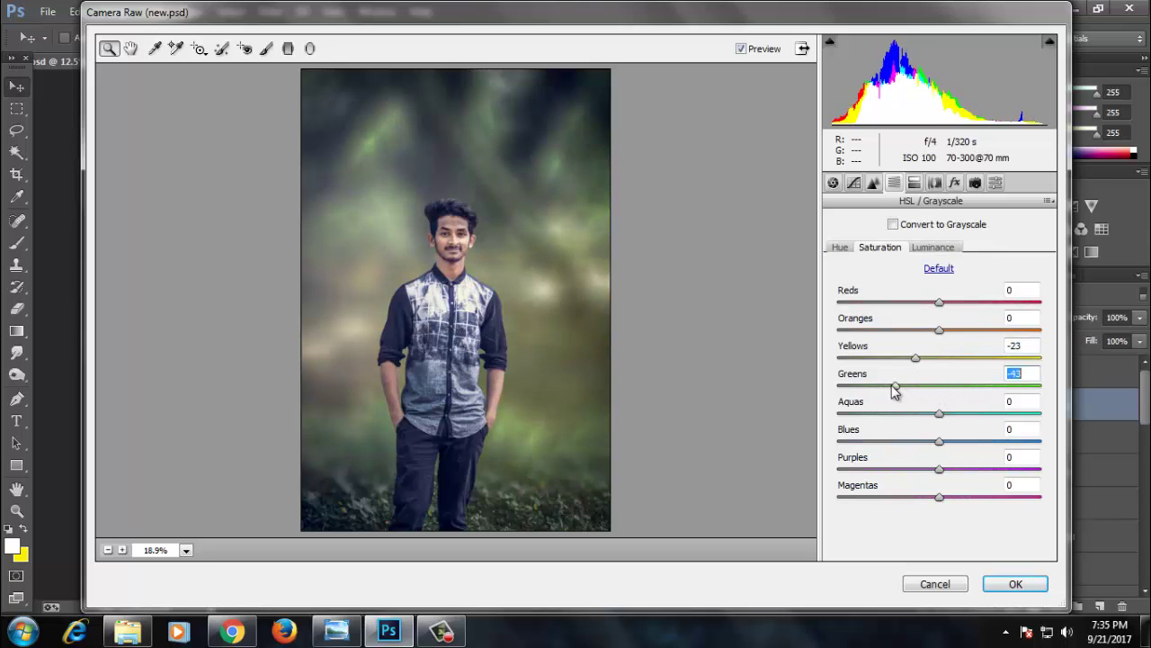
left_click(933, 247)
left_click(839, 246)
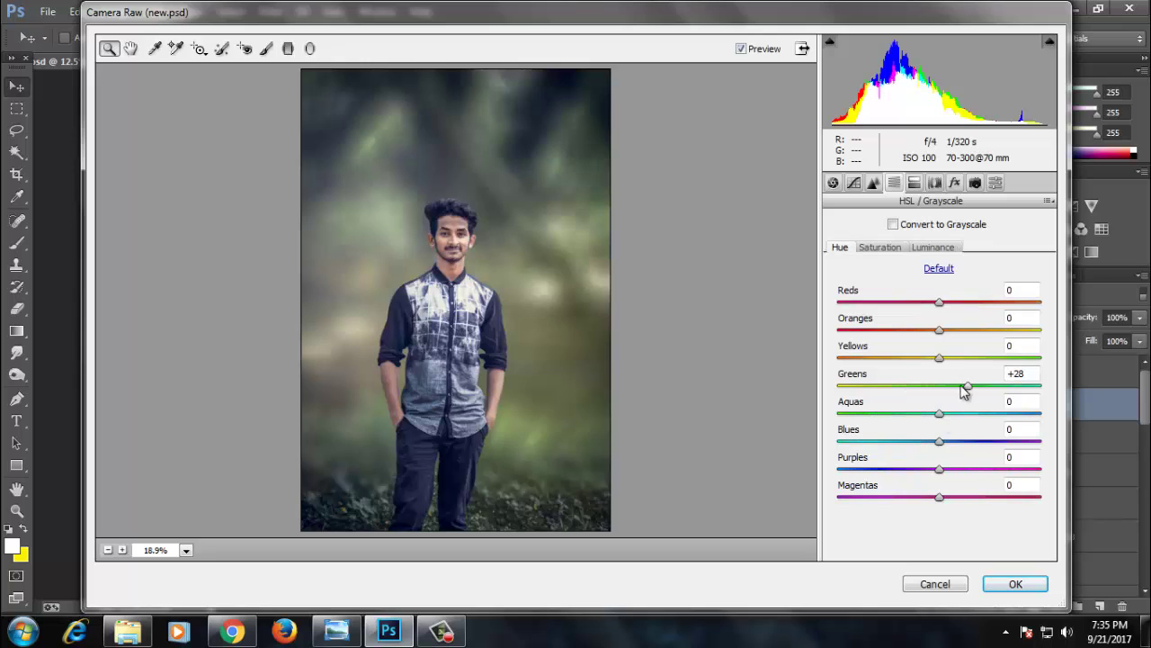
left_click(955, 183)
left_click_drag(939, 400, 920, 399)
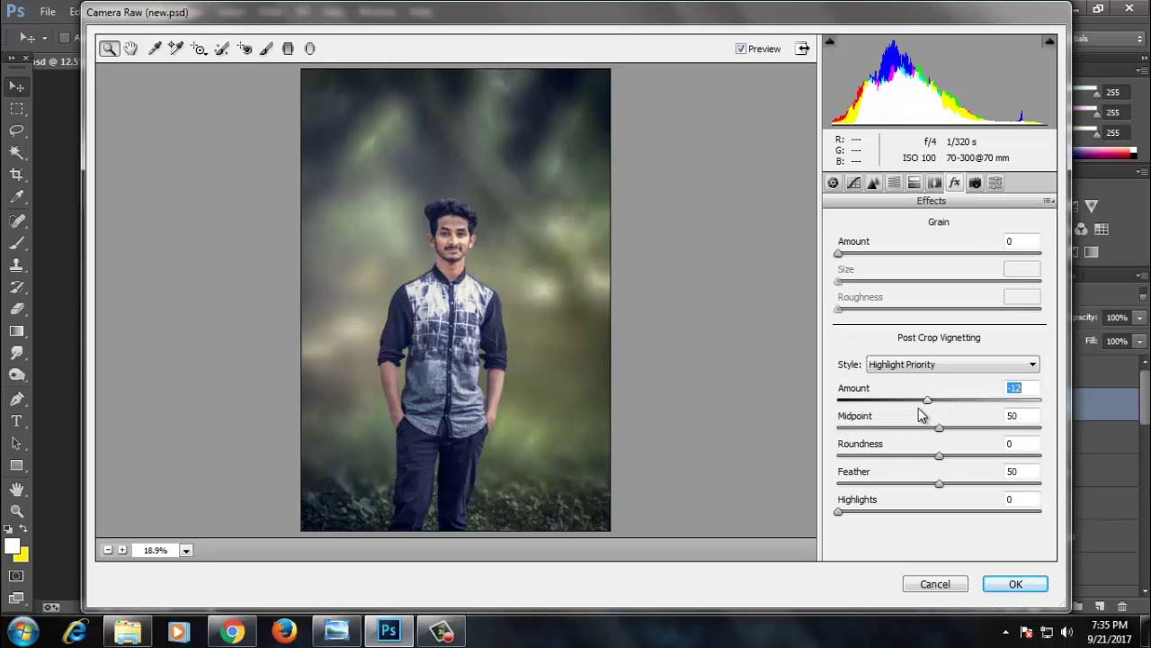
Add highlight points to the Red and Green point curves and lower the green shadows.
left_click(853, 183)
left_click(895, 222)
left_click(907, 274)
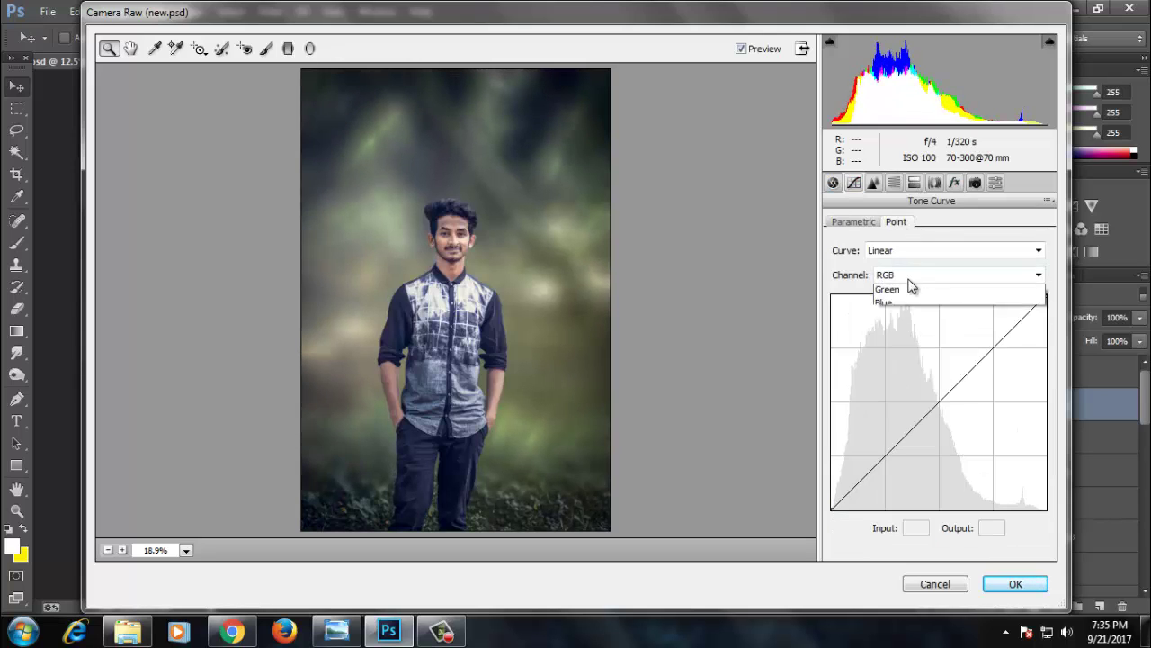
left_click(927, 303)
left_click(1004, 333)
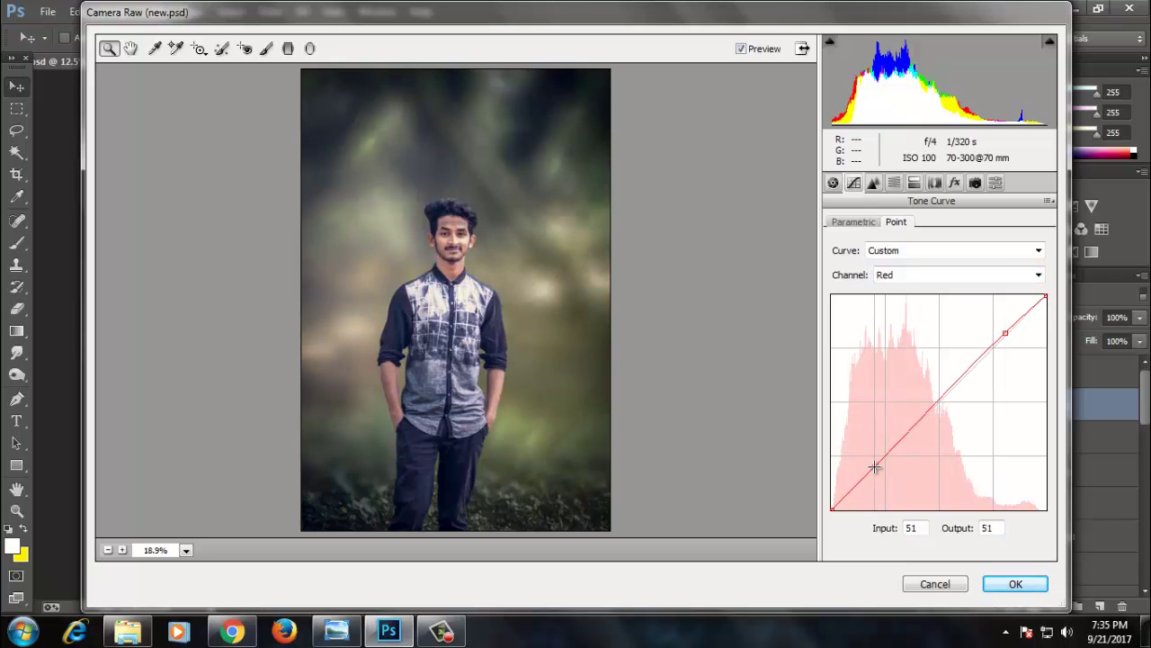
left_click(915, 277)
left_click(920, 319)
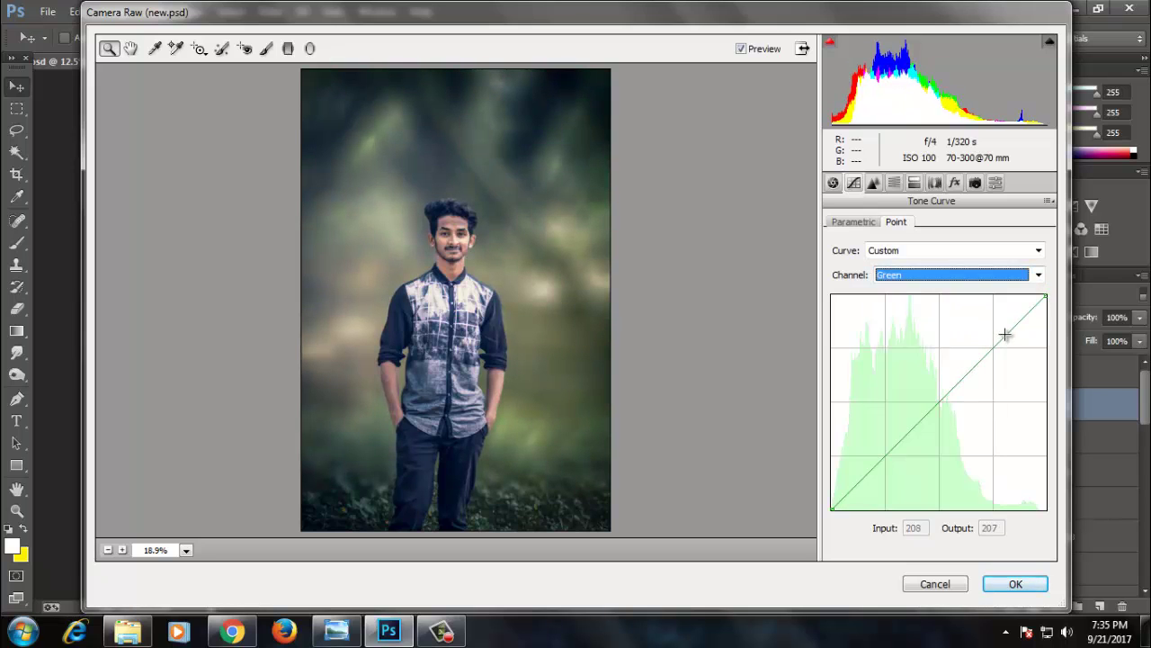
left_click(1003, 335)
left_click_drag(900, 441, 901, 446)
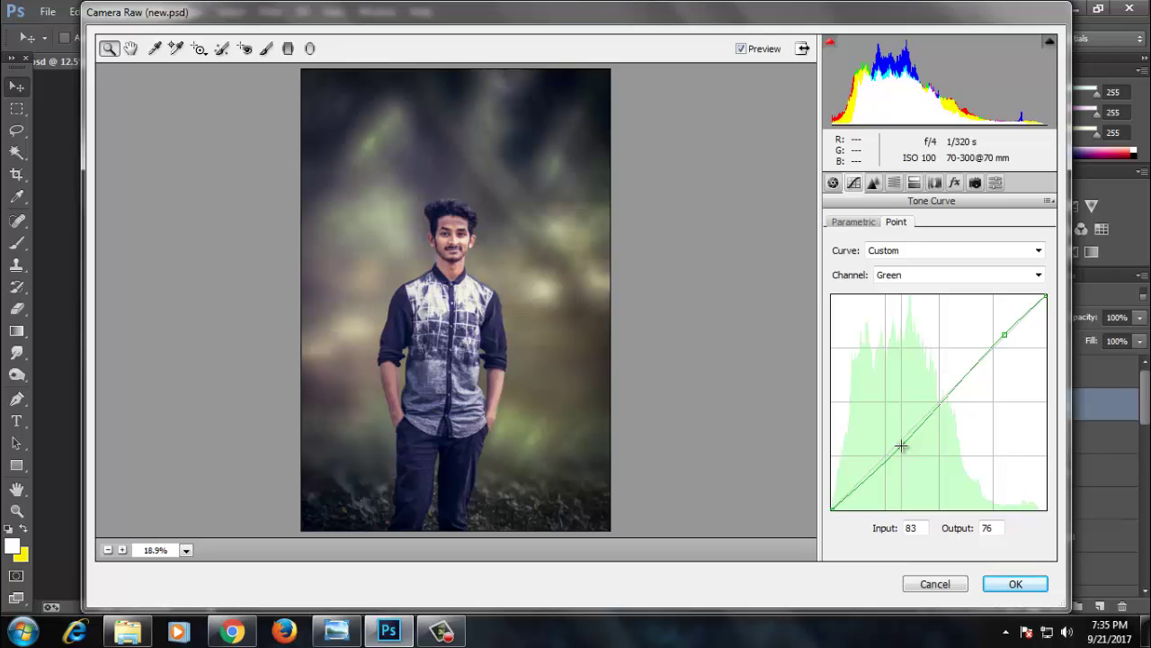
Slightly lower the Blue curve highlights and raise its shadows endpoint.
left_click(911, 277)
left_click(945, 331)
left_click_drag(1045, 297, 1045, 321)
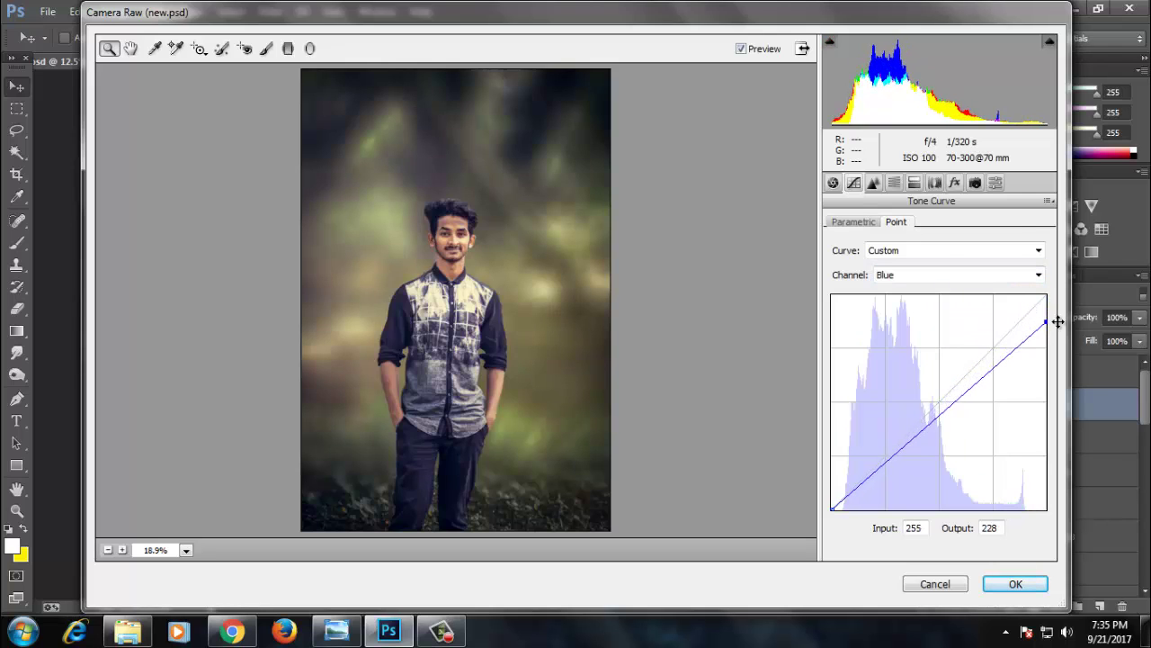
left_click_drag(831, 509, 827, 488)
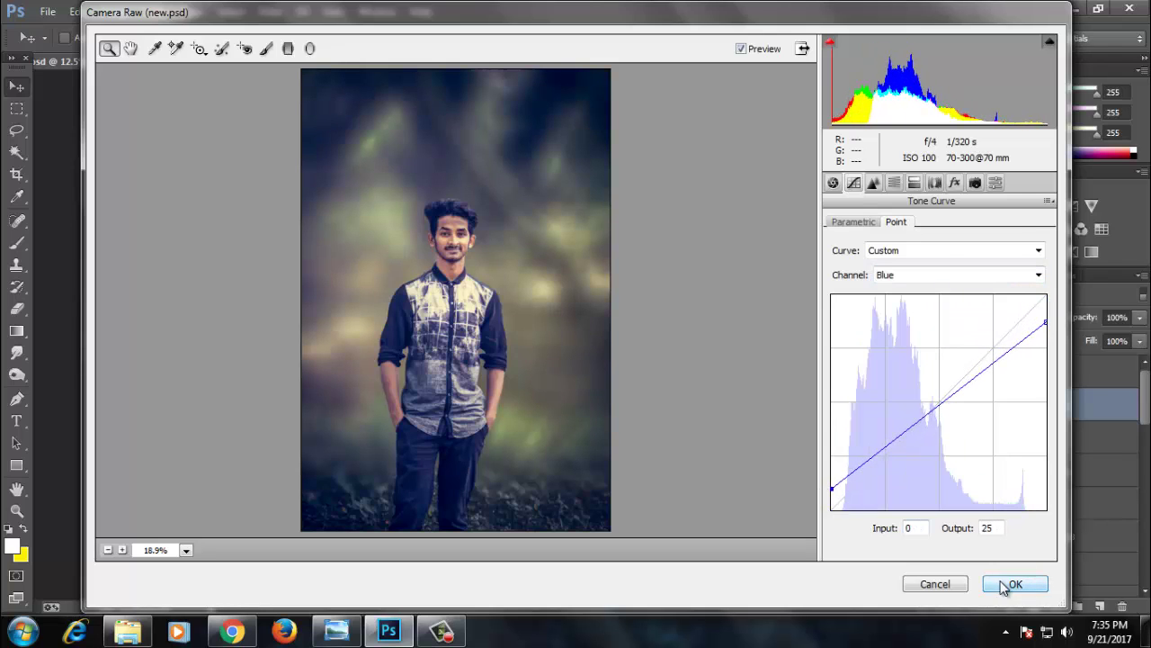
key("ctrl+alt+z")
key("ctrl+alt+z")
key("ctrl+alt+z")
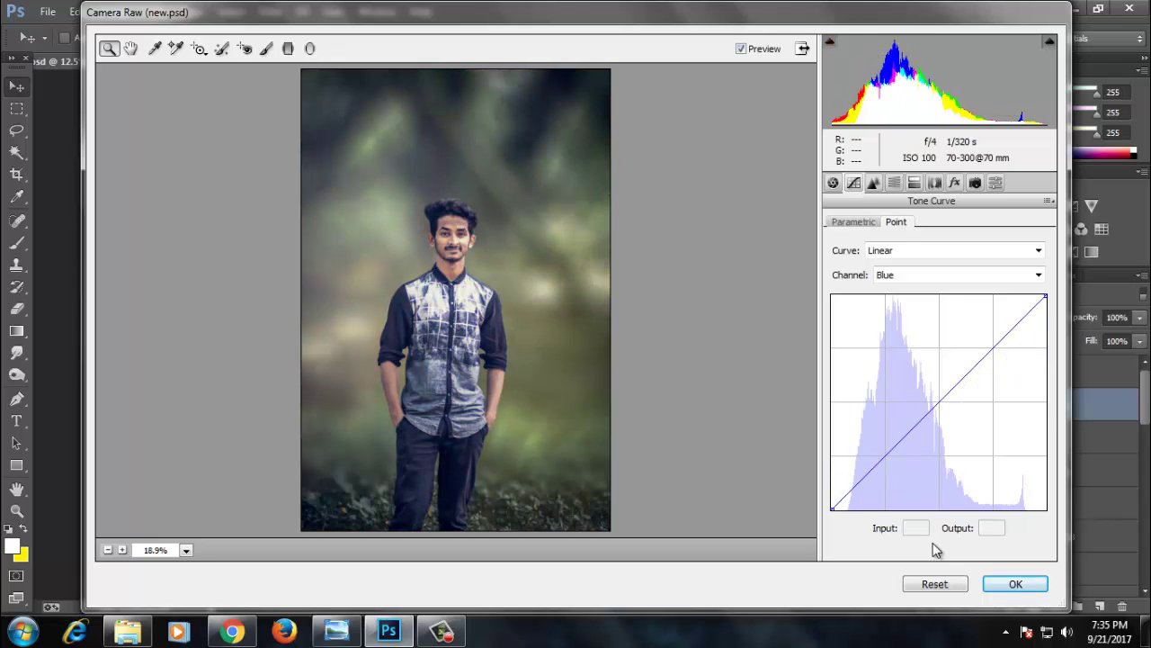
left_click(906, 273)
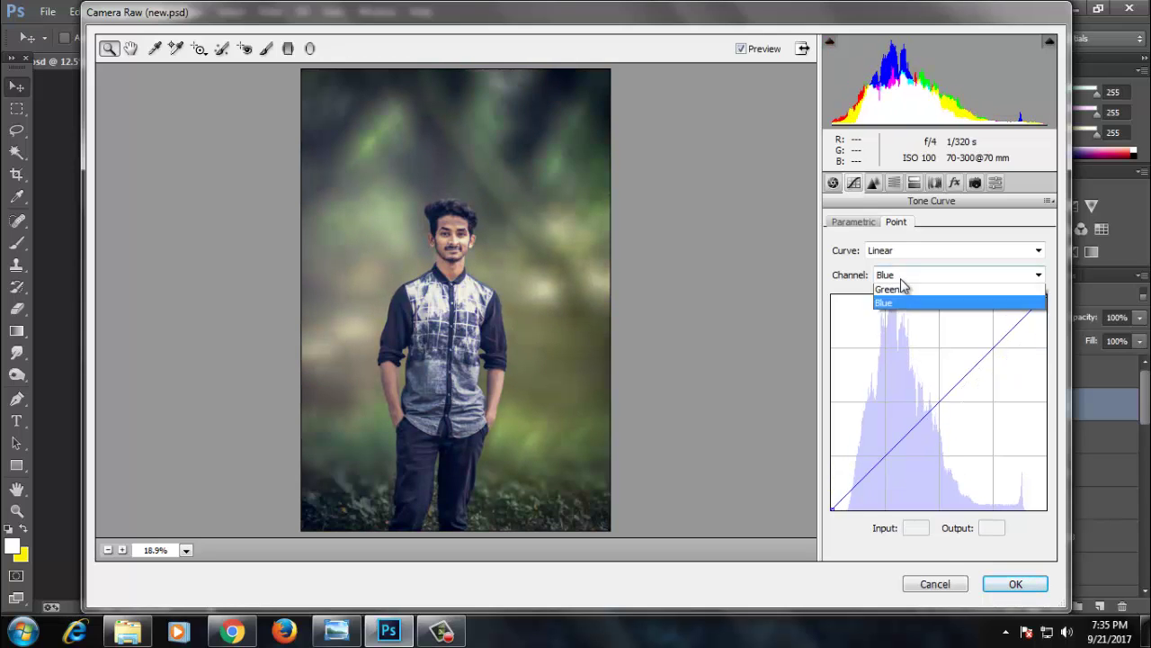
left_click(902, 302)
left_click(907, 277)
left_click(884, 292)
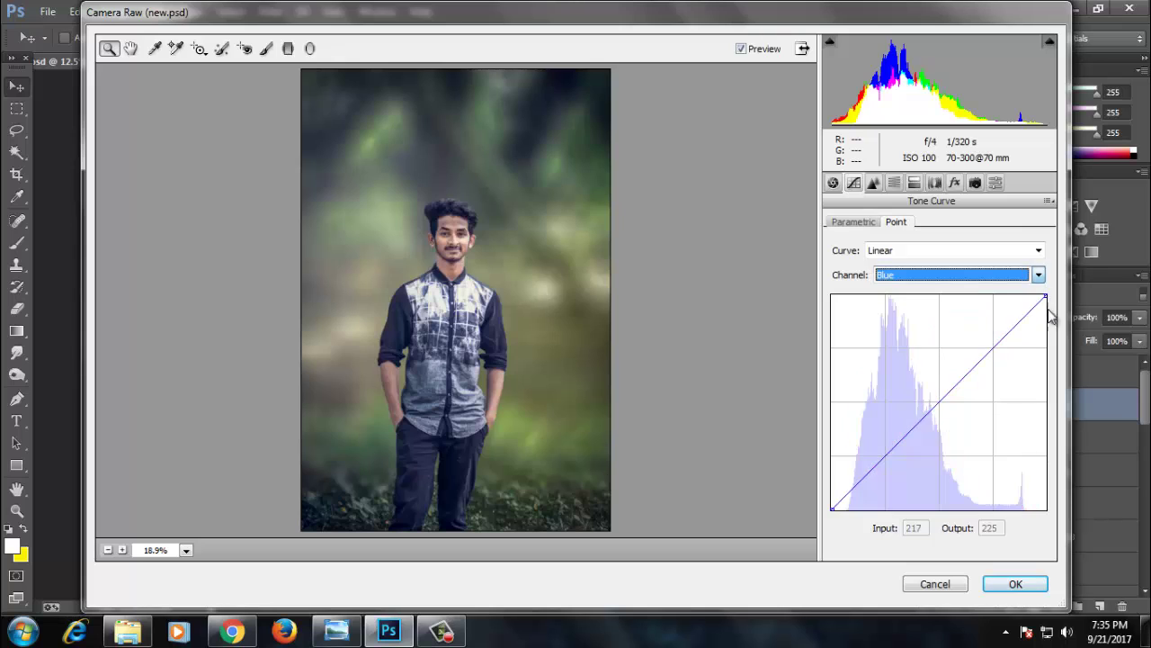
left_click_drag(1045, 296, 1046, 305)
left_click_drag(831, 506, 831, 497)
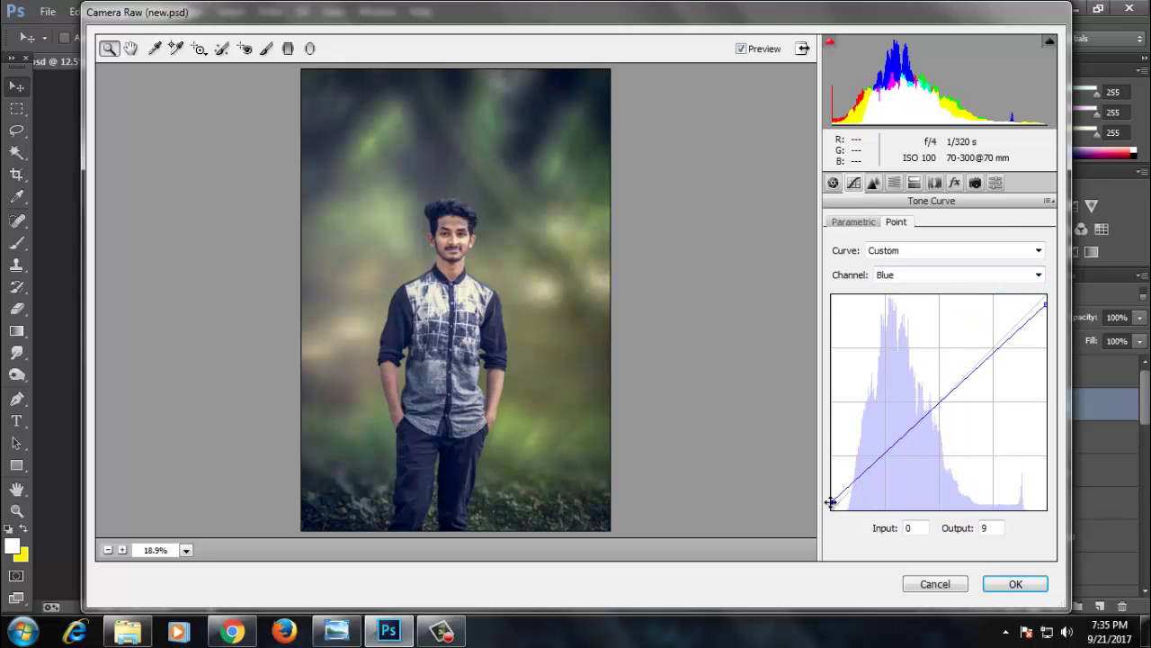
Add light luminance noise reduction and apply the Camera Raw grade.
left_click(874, 182)
left_click_drag(834, 389, 843, 389)
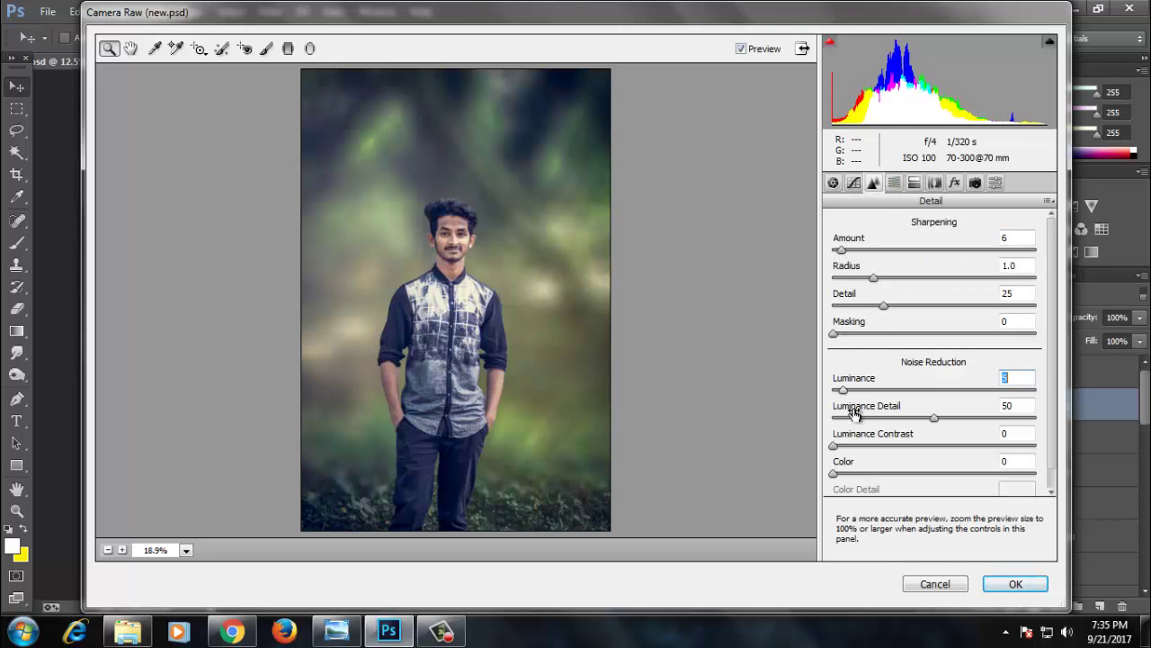
key("ctrl+minus")
left_click(1015, 584)
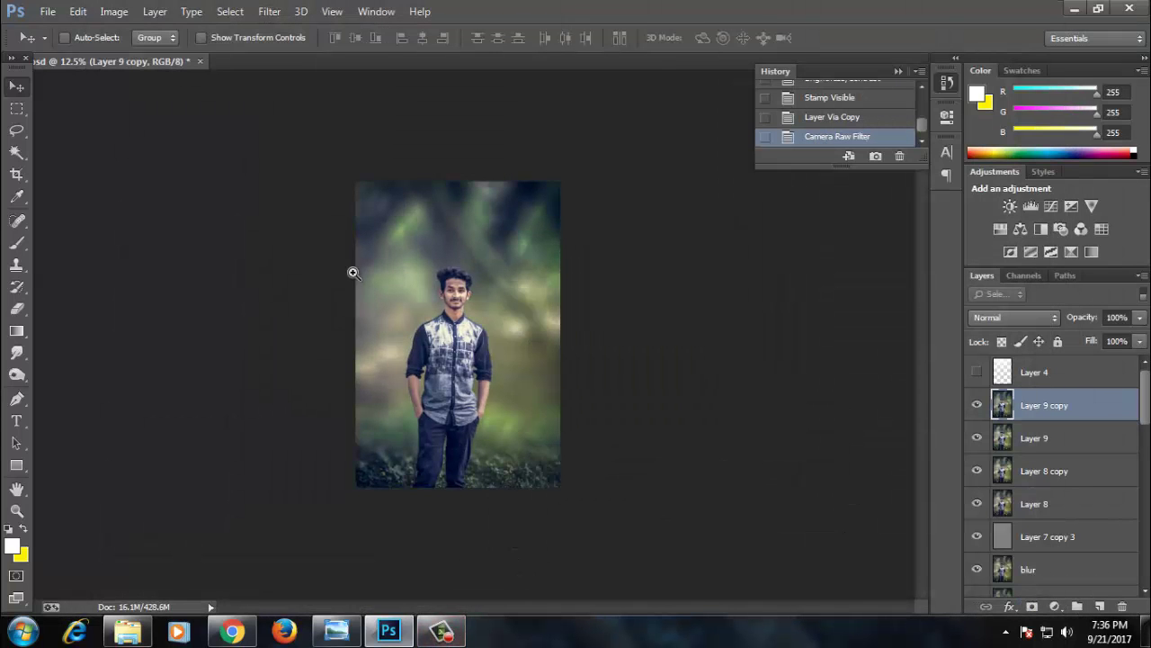
Add a HorrorBlue.3DL Color Lookup at Soft Light with about 31% opacity.
key("ctrl+0")
key("ctrl+plus")
left_click_drag(449, 360, 522, 290)
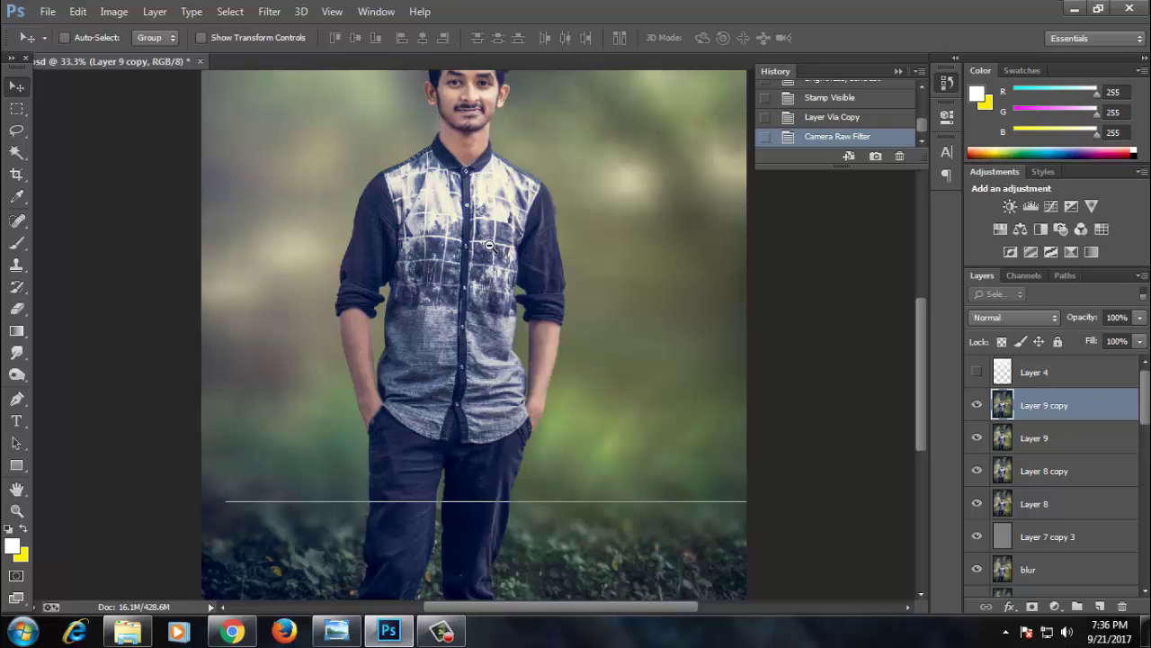
left_click(489, 245, "alt")
left_click(1055, 606)
left_click(1017, 496)
left_click(836, 157)
left_click(829, 501)
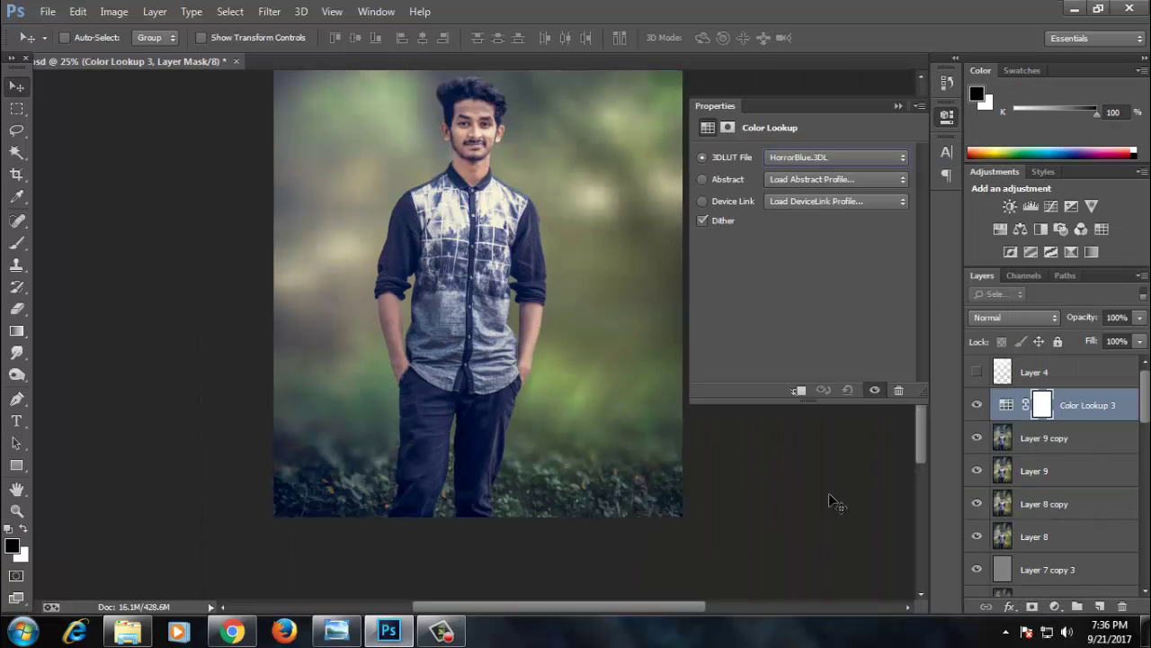
left_click(1014, 316)
left_click(1035, 373)
left_click(1139, 317)
left_click_drag(1082, 333, 1081, 333)
Show the Layer 4 fog at 88% opacity and enlarge it beyond the canvas.
left_click(977, 372)
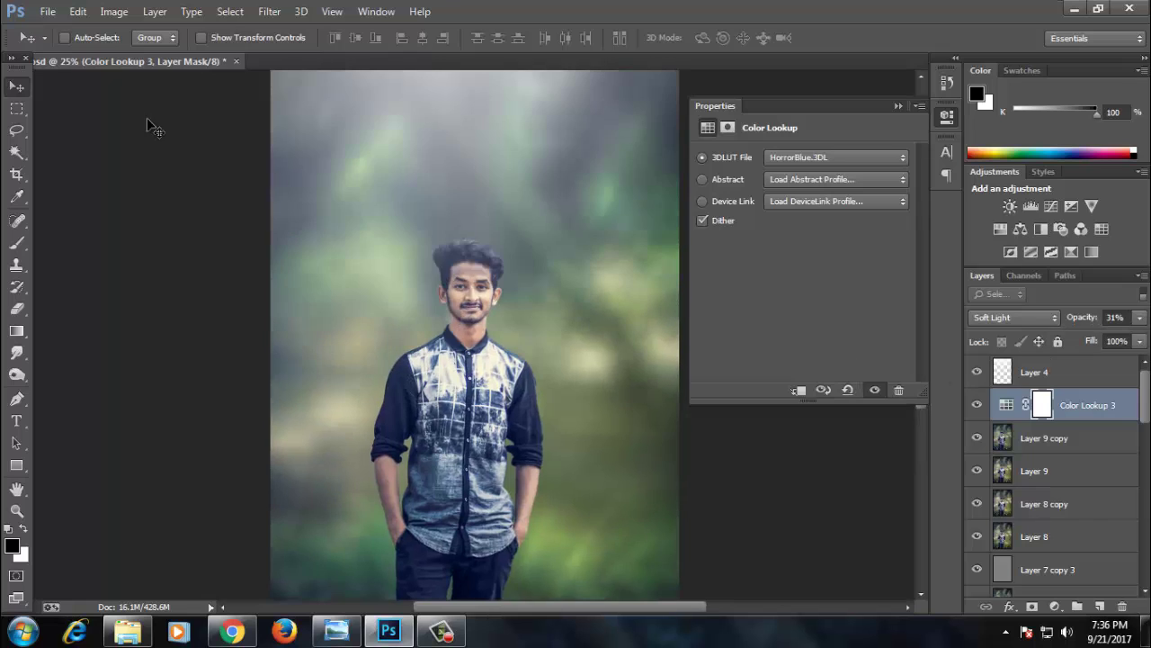
left_click(553, 257, "alt")
mouse_move(642, 347)
left_mouse_down()
mouse_move(480, 353)
mouse_move(467, 308)
left_mouse_up()
left_click_drag(1088, 327, 1110, 332)
key("ctrl+t")
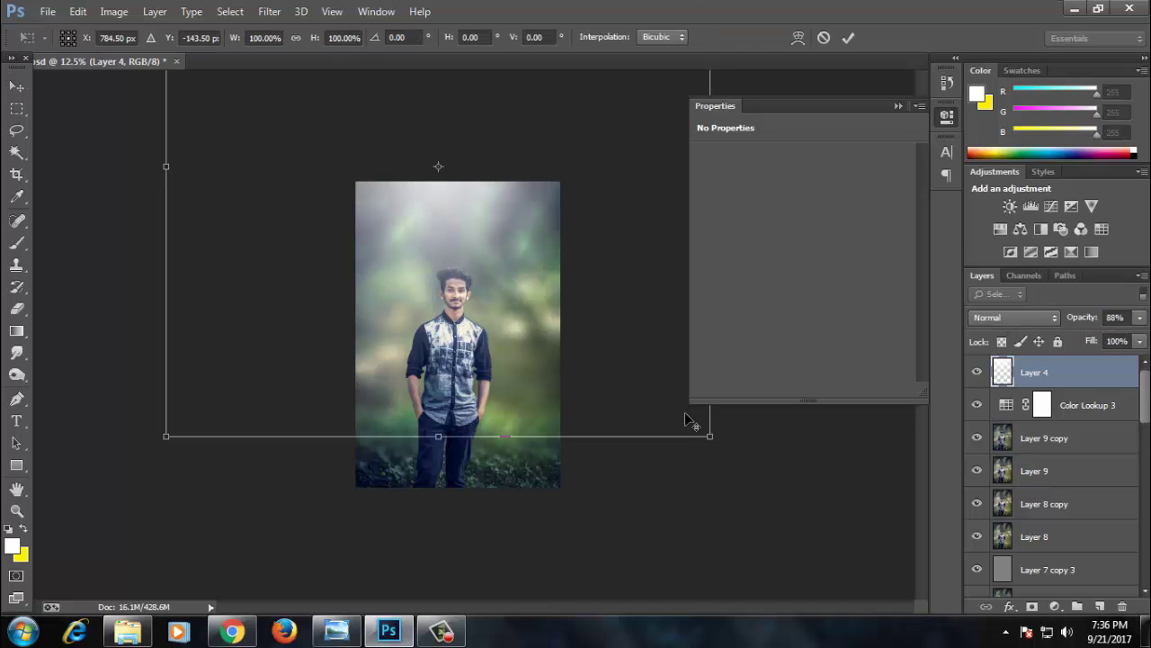
left_click_drag(689, 411, 759, 456)
key("Return")
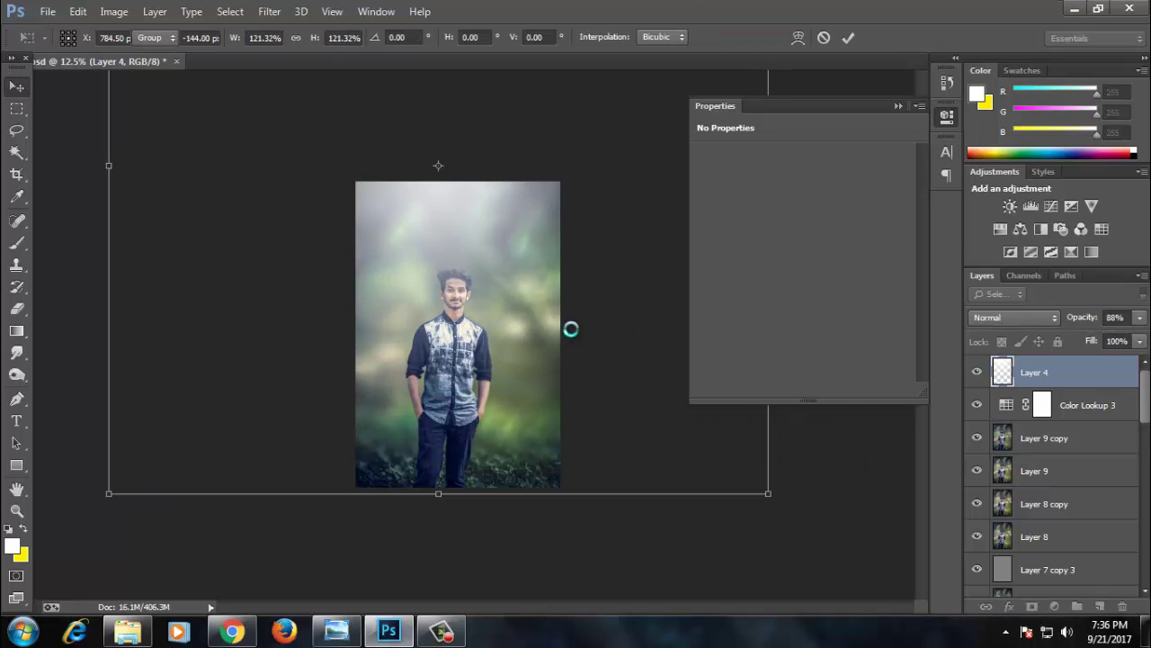
Add a FoggyNight.3DL Color Lookup with 15% fill in Soft Light mode.
left_click(1054, 606)
left_click(1025, 481)
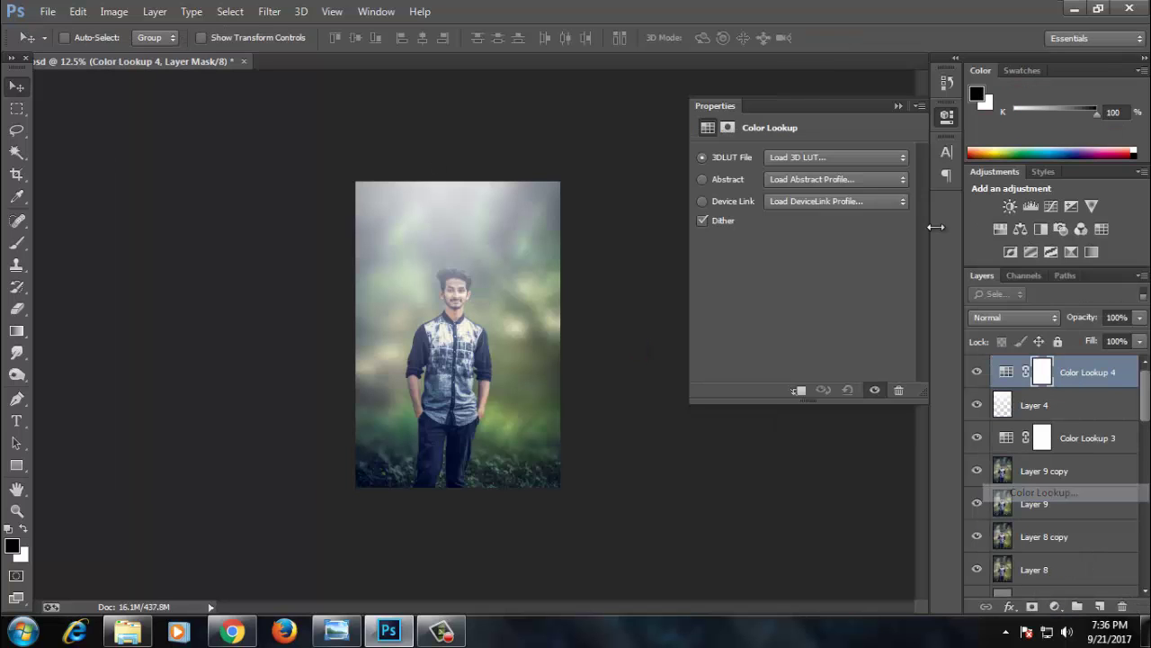
left_click(836, 157)
left_click(836, 387)
left_click_drag(1140, 341, 1066, 360)
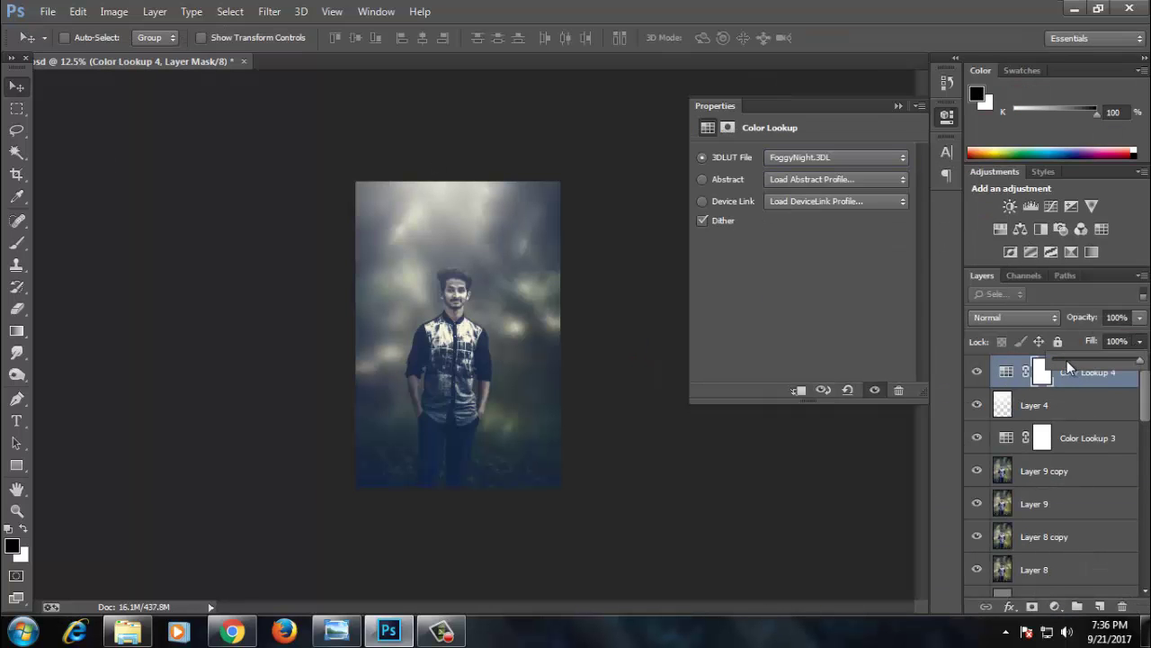
left_click(1015, 316)
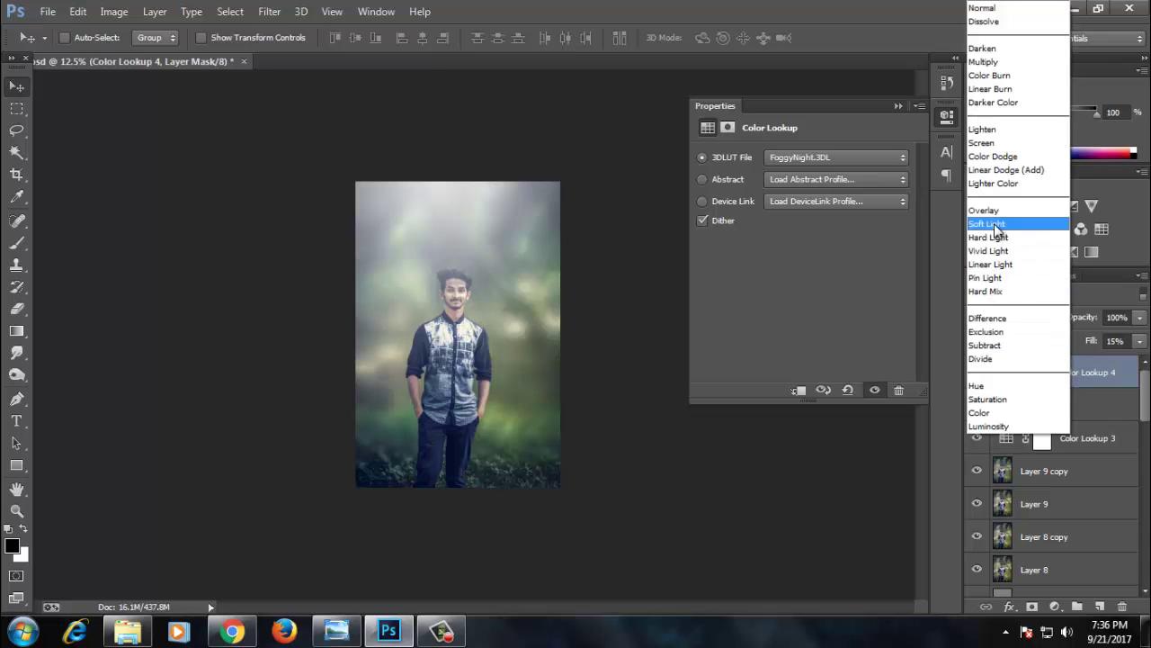
left_click(1047, 229)
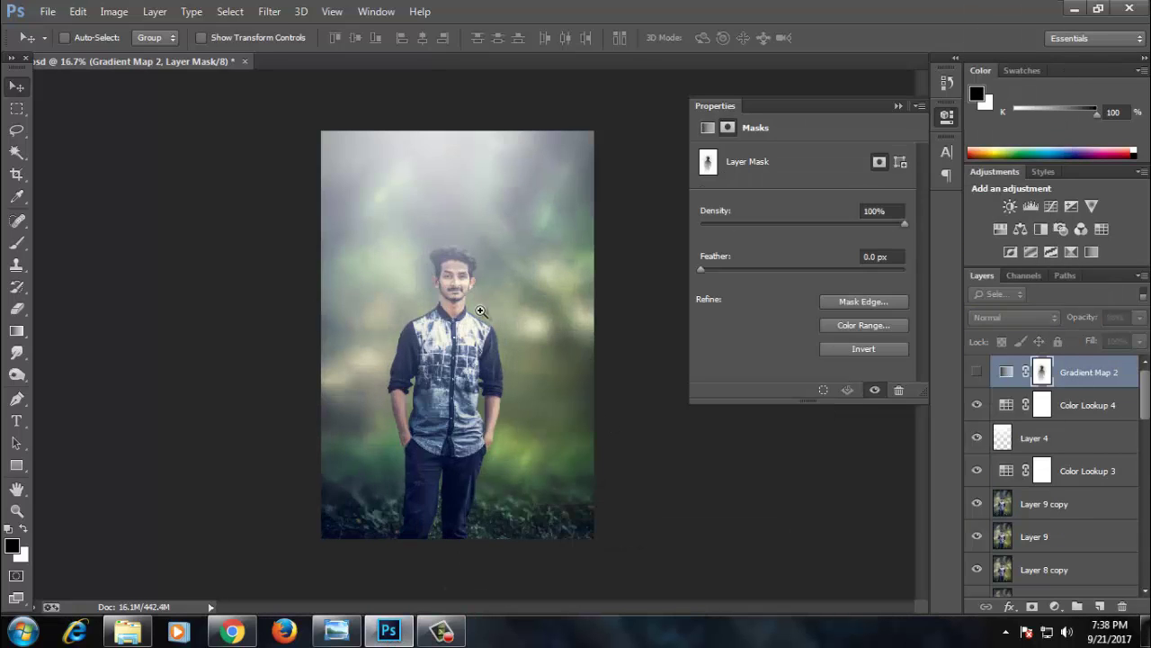
left_click(481, 311)
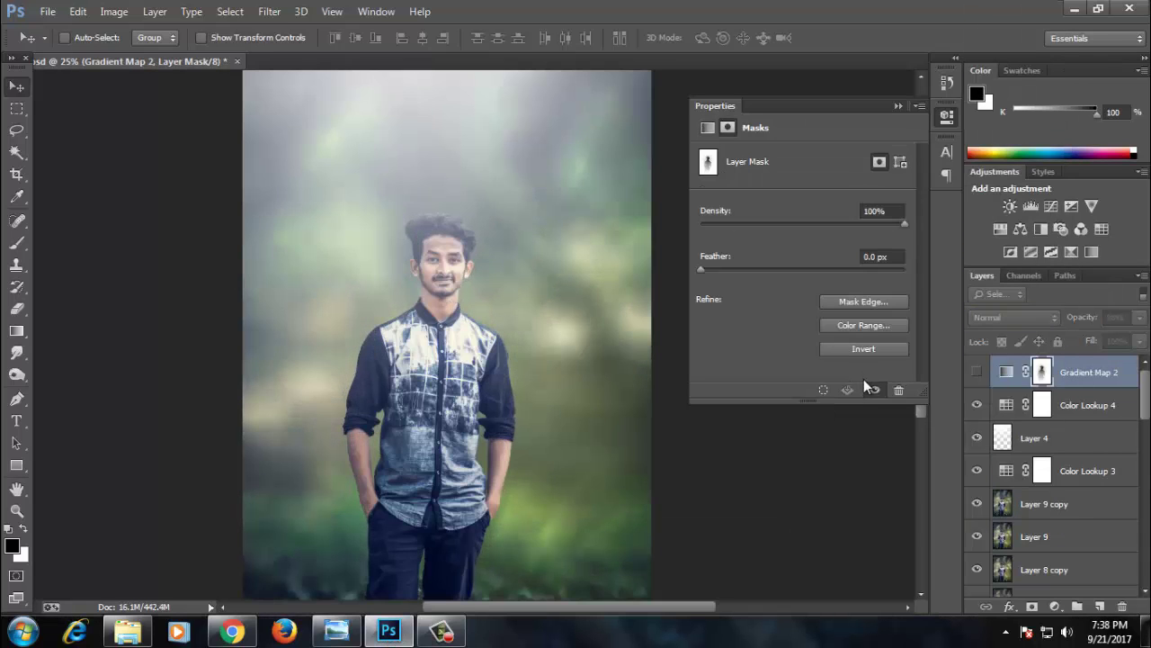
left_click(1077, 406)
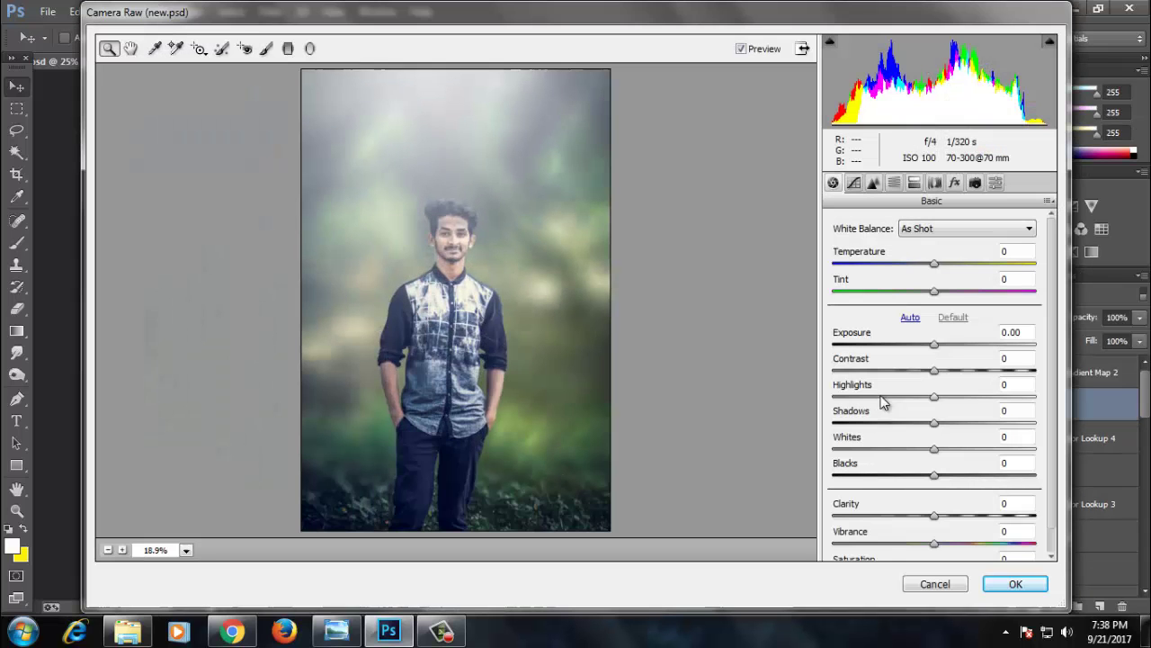
Set Contrast +20, add a vignette, and lower Highlights to -75 and Blacks to -21.
mouse_move(937, 371)
left_mouse_down()
mouse_move(963, 378)
mouse_move(912, 399)
left_mouse_up()
left_click(954, 183)
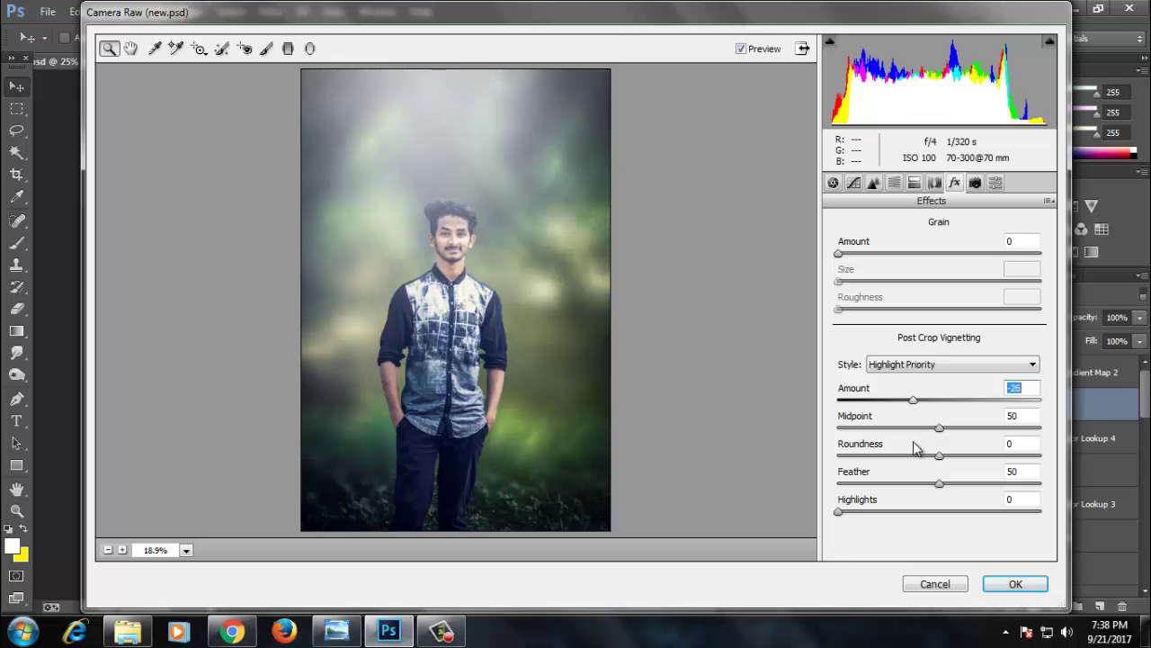
key("ctrl+alt+1")
left_click_drag(934, 396, 859, 400)
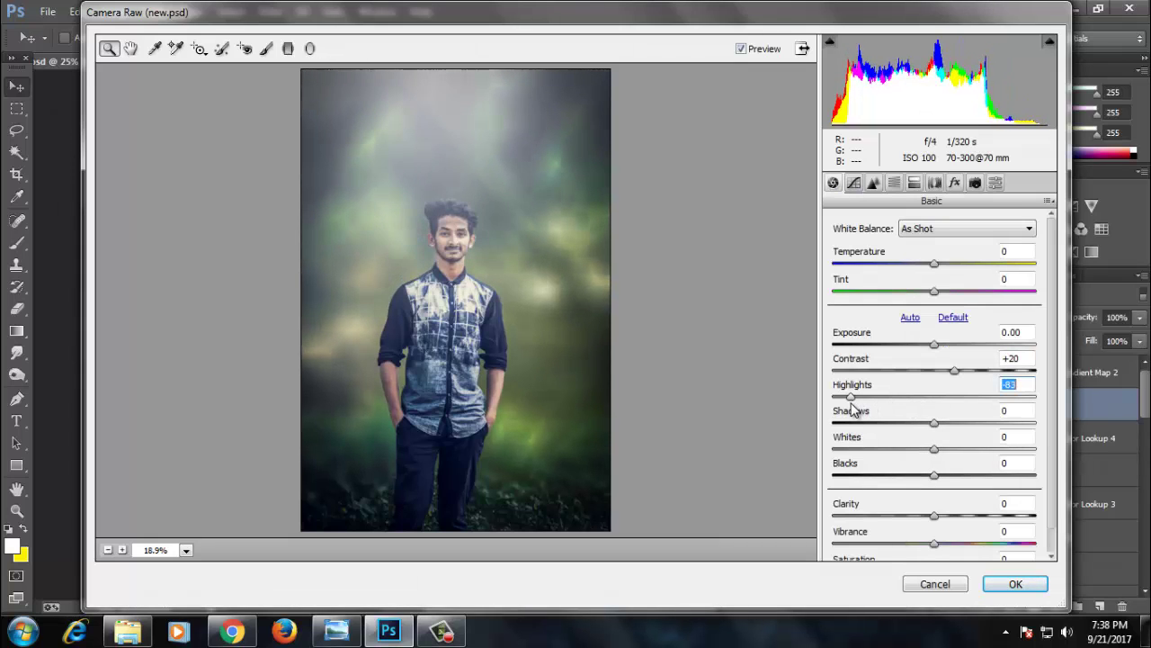
left_click_drag(934, 477, 919, 481)
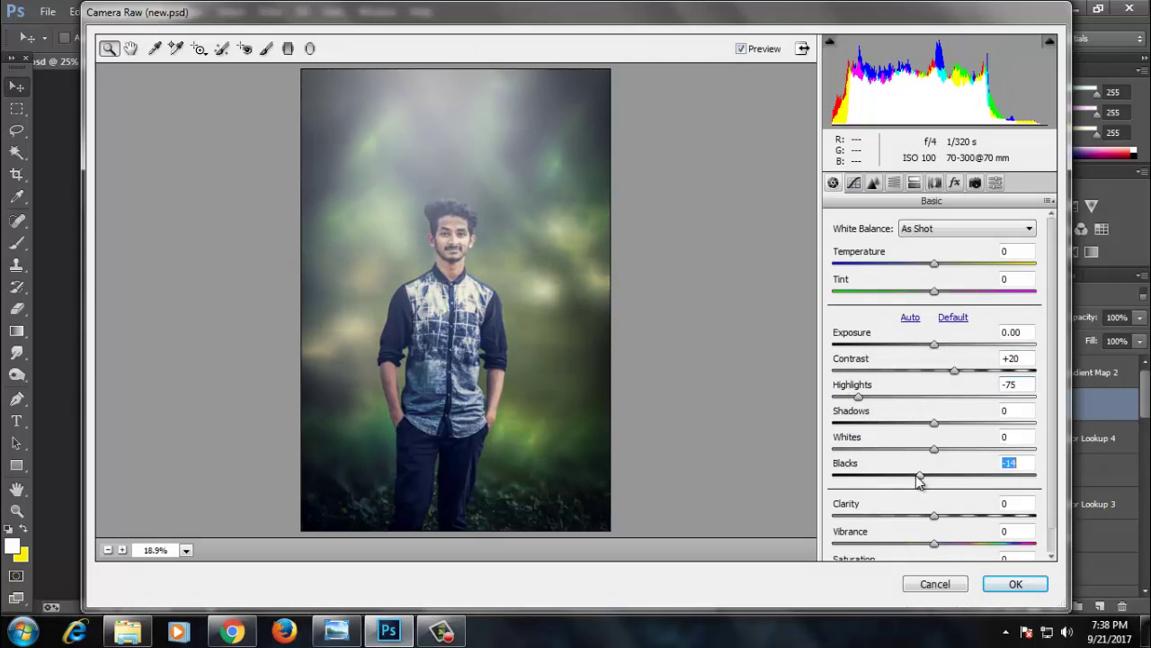
Set the tone curve Highlights 5, Lights 5, Darks -5 and Shadows 5.
left_click(854, 184)
type("5")
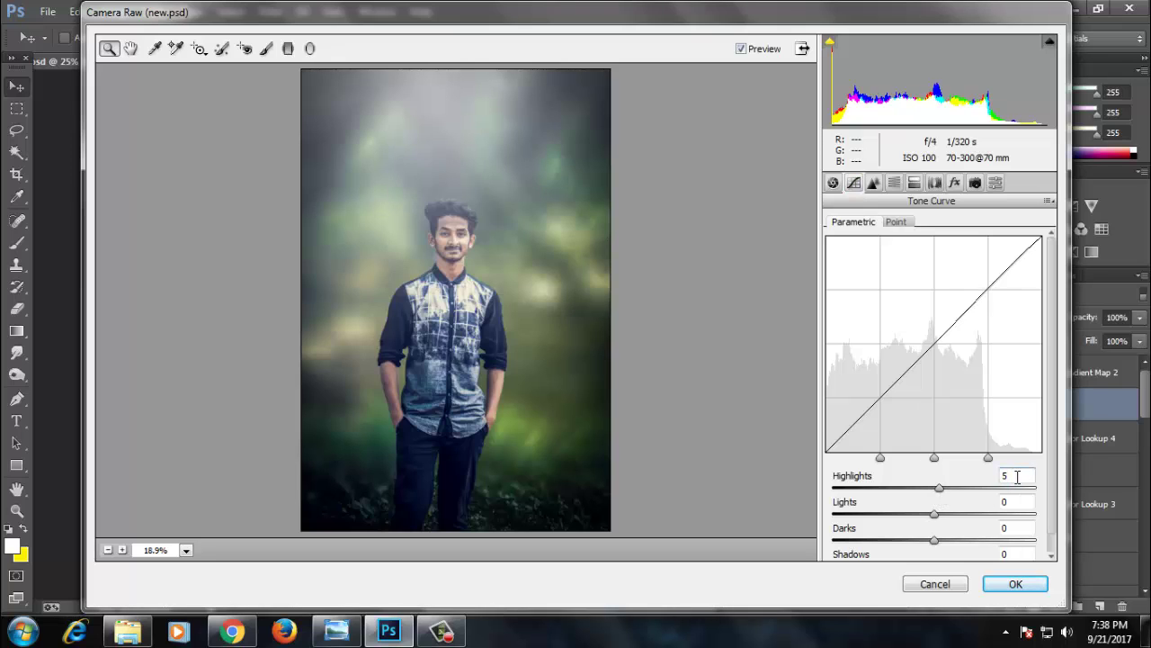
key("Tab")
type("5")
key("Tab")
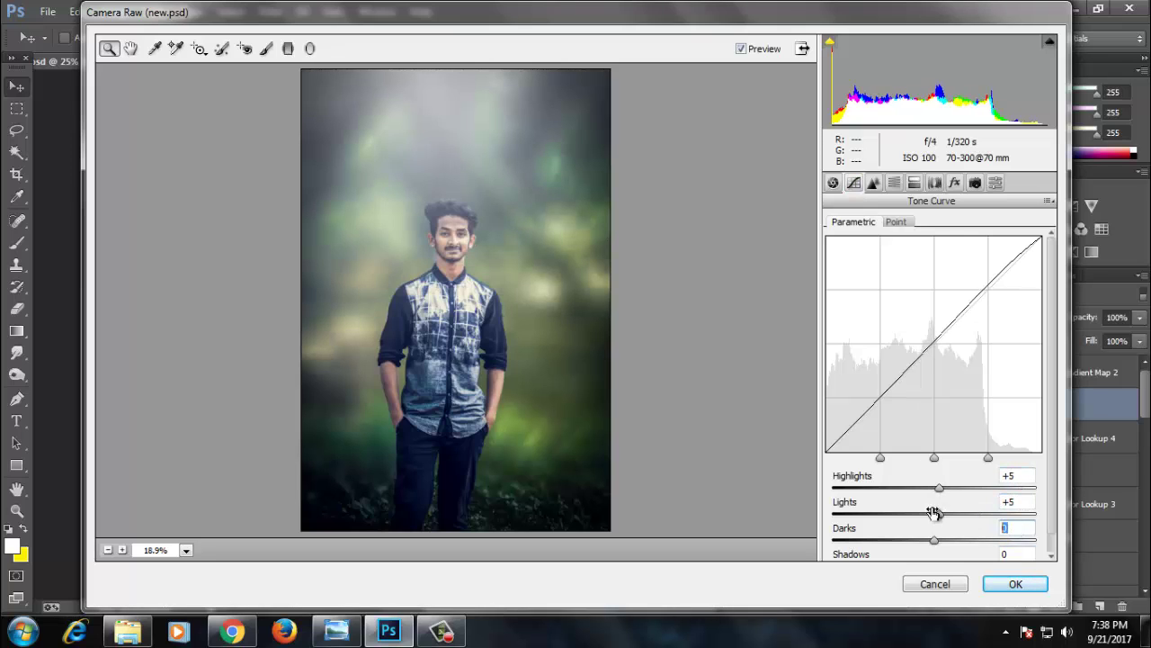
type("-5")
key("Tab")
type("5")
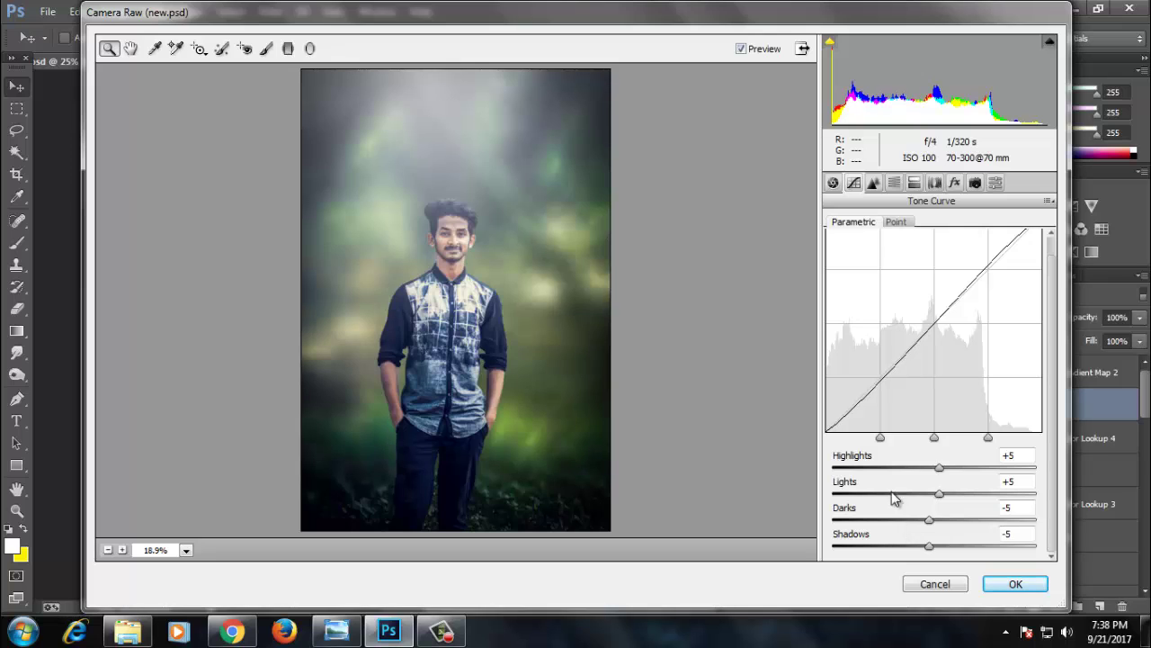
Draw an enlarged radial filter around the man's head and apply the Camera Raw grade.
left_click(310, 49)
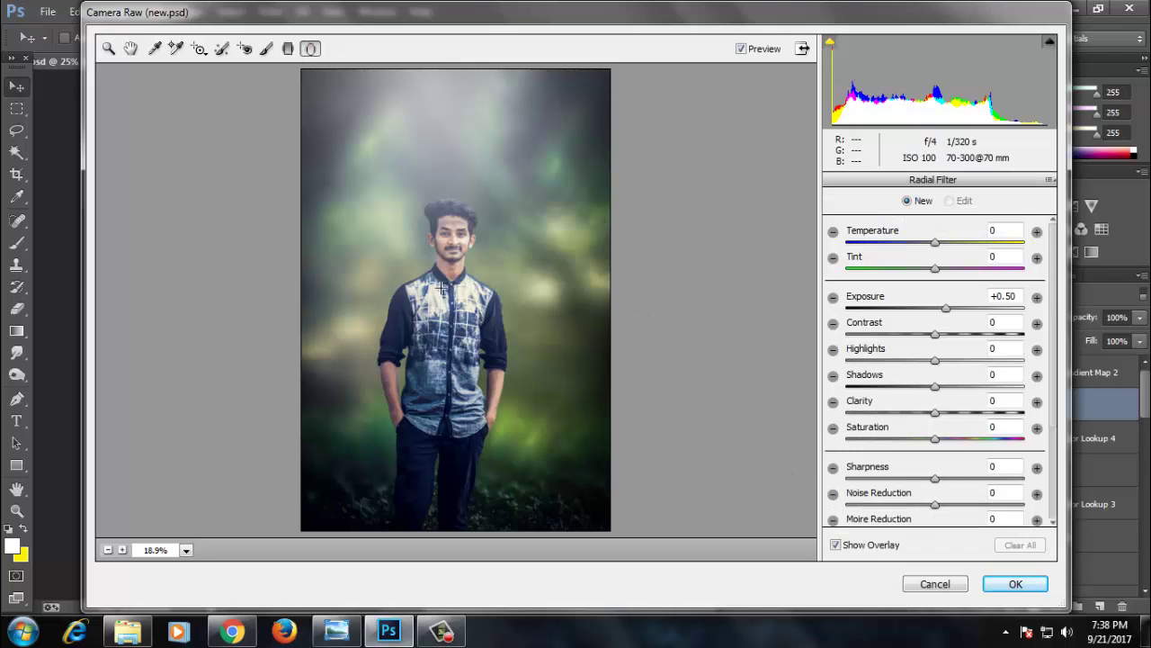
mouse_move(454, 225)
left_mouse_down()
mouse_move(489, 301)
mouse_move(531, 338)
left_mouse_up()
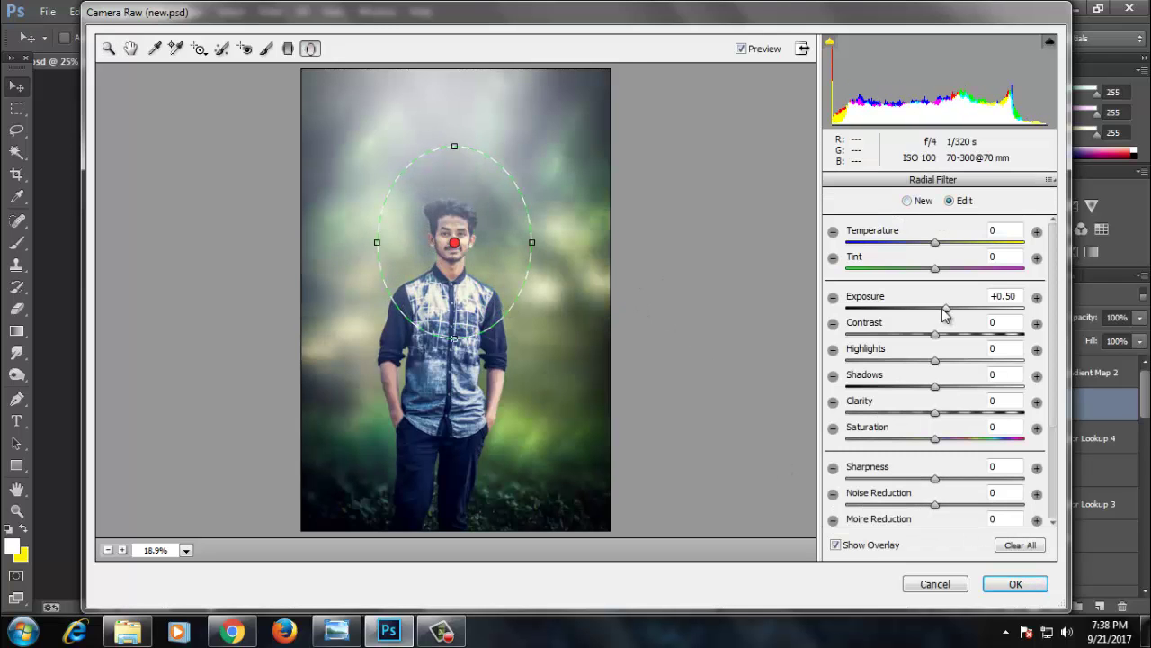
mouse_move(945, 308)
left_mouse_down()
mouse_move(926, 311)
mouse_move(956, 334)
left_mouse_up()
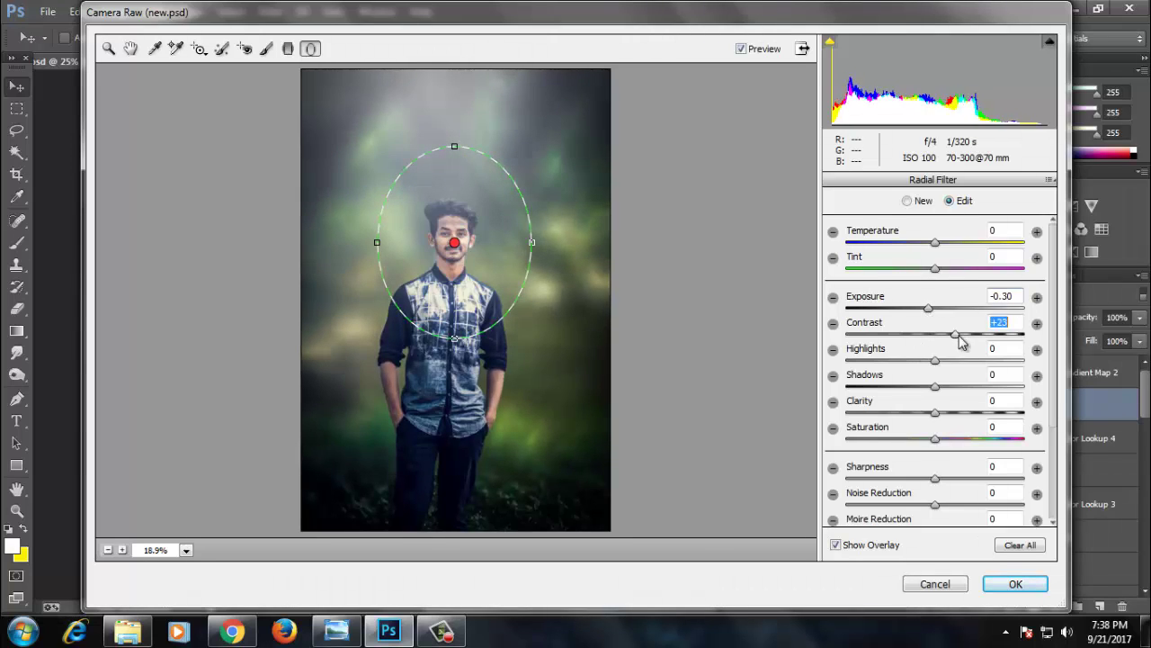
left_click(1015, 584)
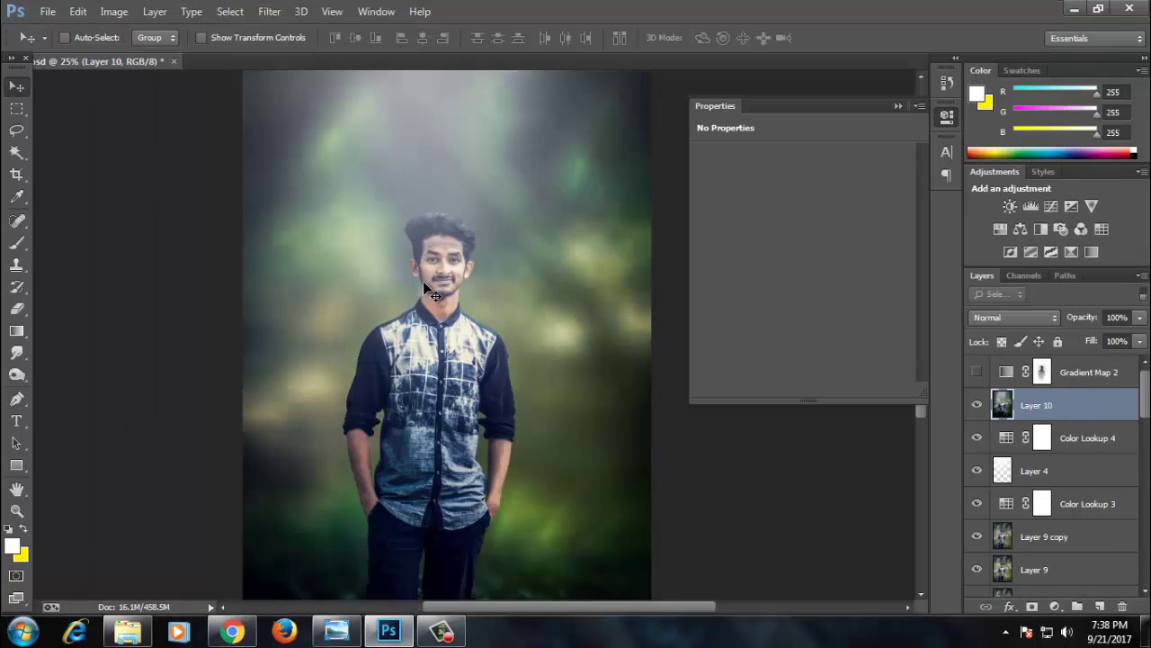
Compare the image before and after the filter, then set Layer 10 to 53% opacity.
key("ctrl+z")
key("ctrl+z")
key("ctrl+z")
key("ctrl+z")
key("ctrl+minus")
key("ctrl+z")
key("ctrl+z")
key("ctrl+z")
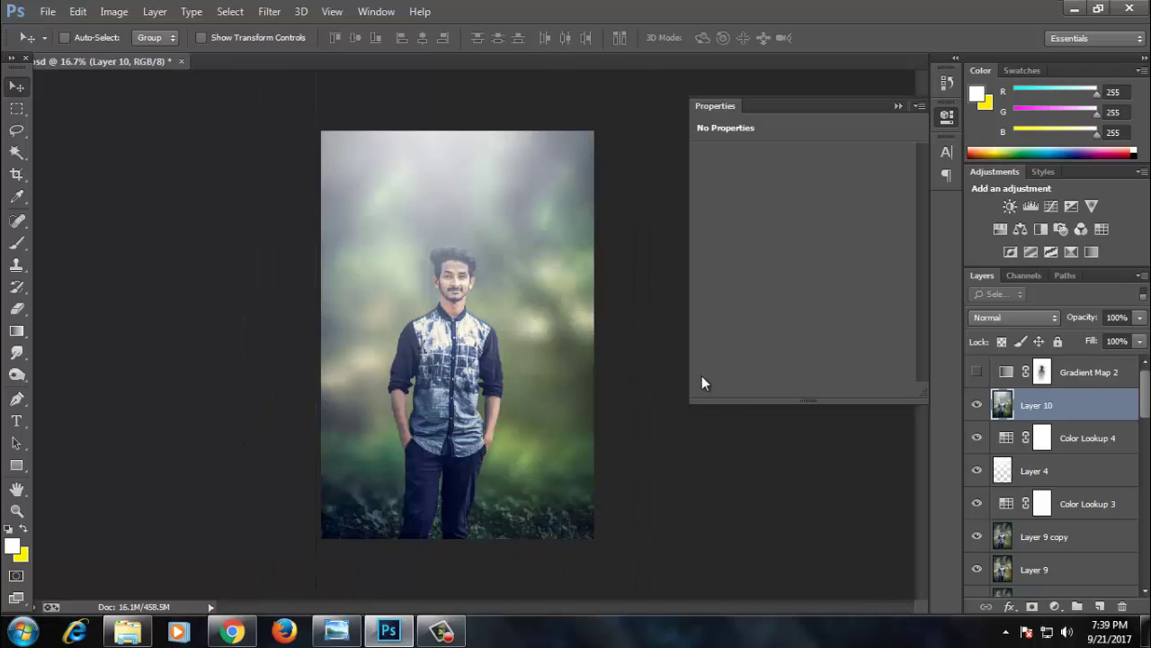
key("ctrl+z")
key("ctrl+z")
key("ctrl+z")
key("ctrl+z")
key("ctrl+z")
left_click(1139, 316)
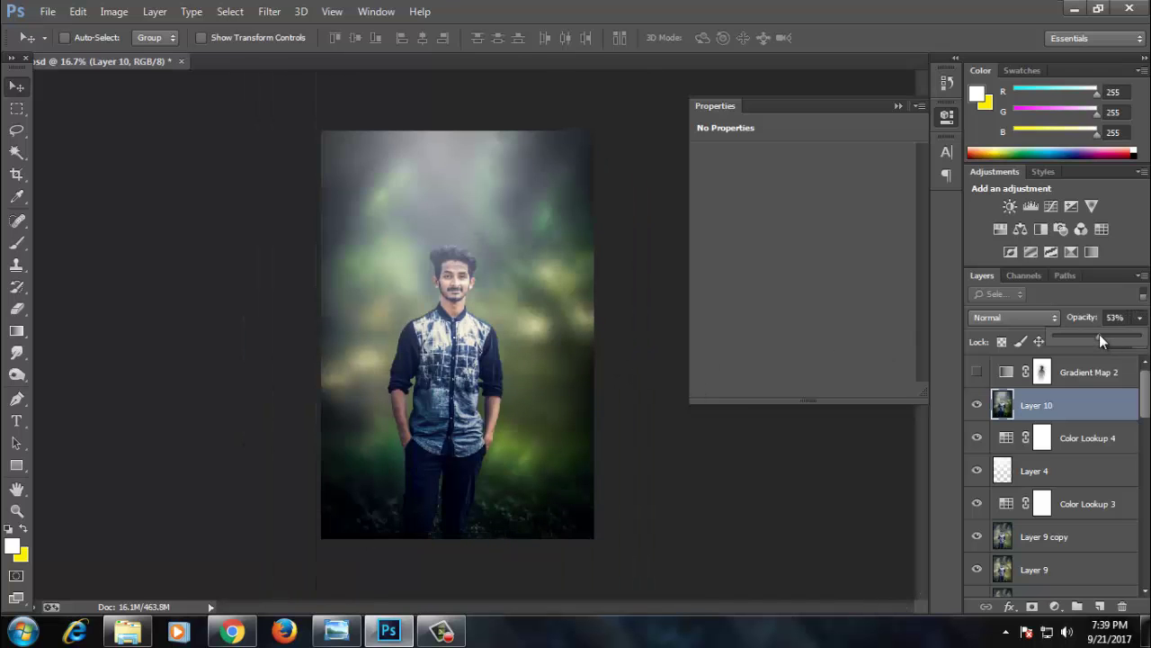
left_click(1099, 334)
left_click(1071, 420)
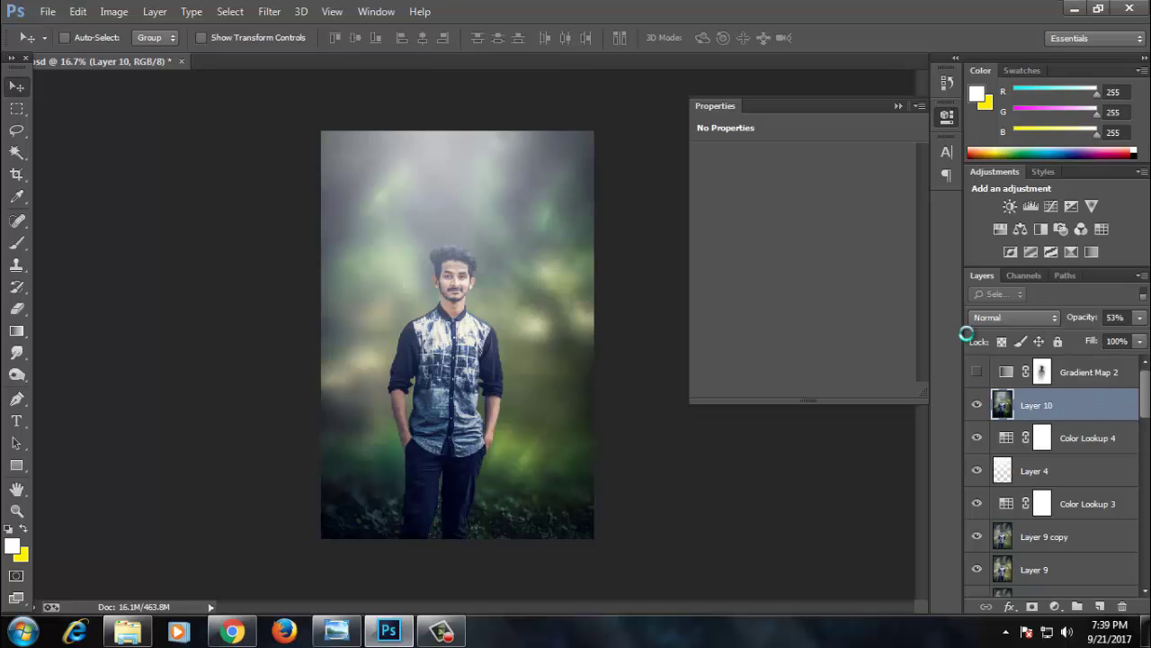
Stamp all visible layers into a new Layer 11 and save the document.
key("ctrl+alt+shift+e")
key("ctrl+s")
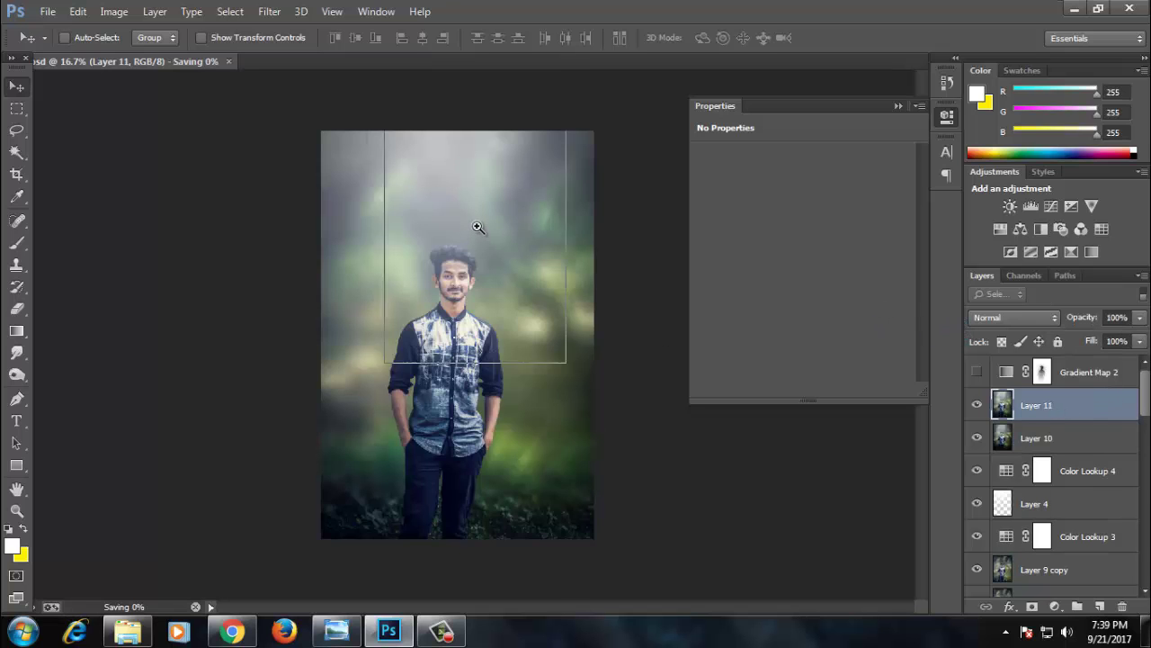
scroll(476, 231, "up", 1)
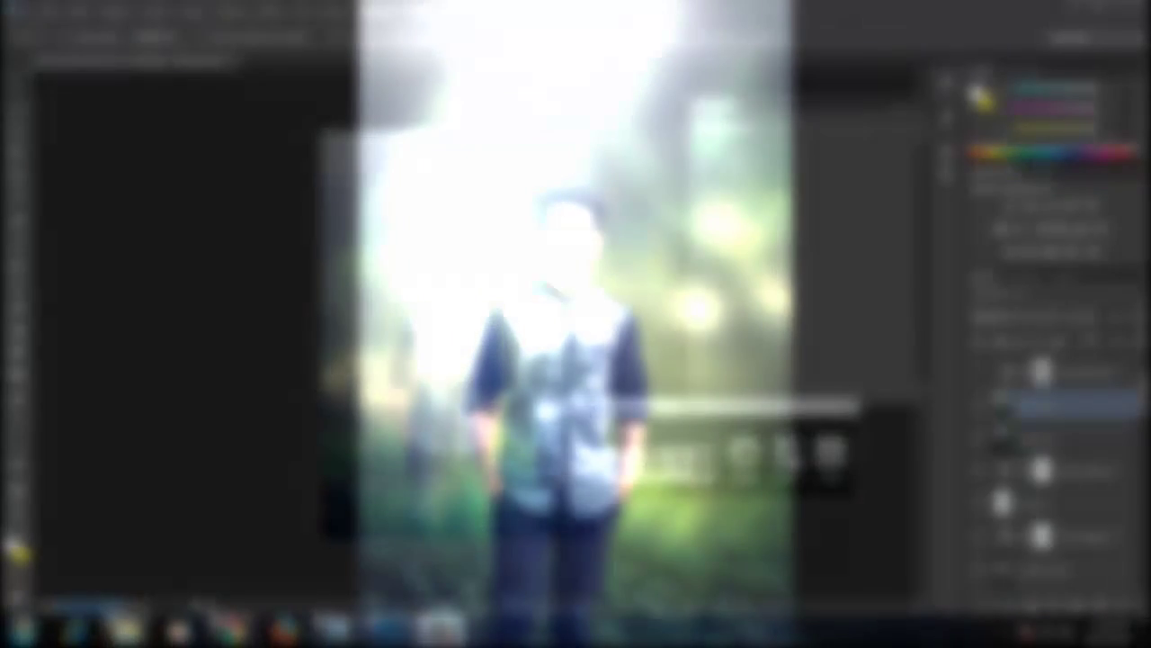